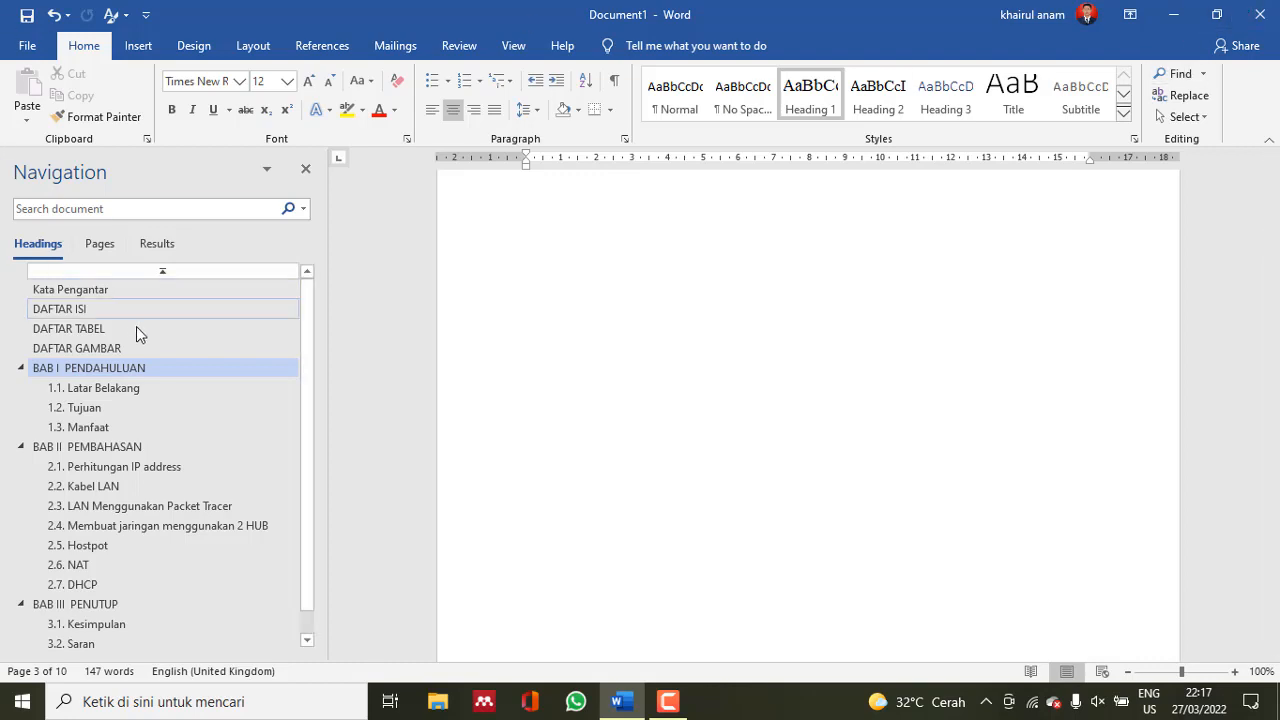
Review the document's DAFTAR TABEL, DAFTAR GAMBAR, BAB I and BAB II sections through their headings
left_click(79, 329)
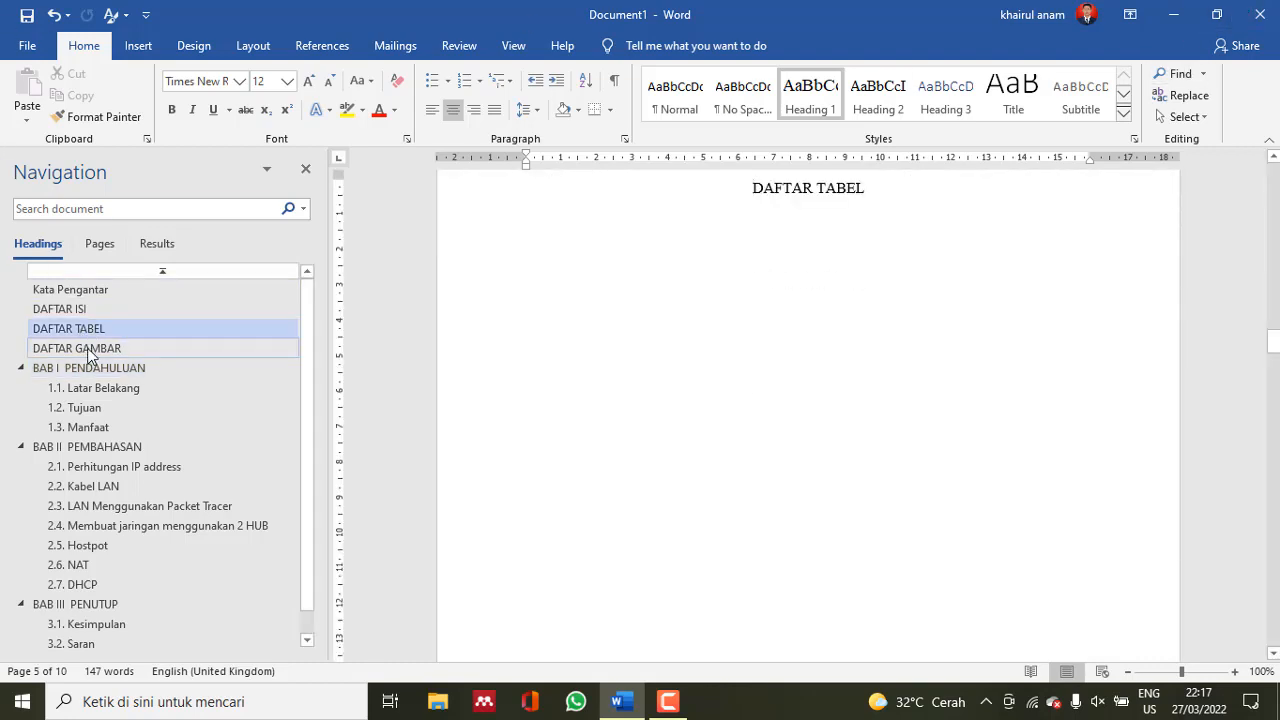
left_click(93, 348)
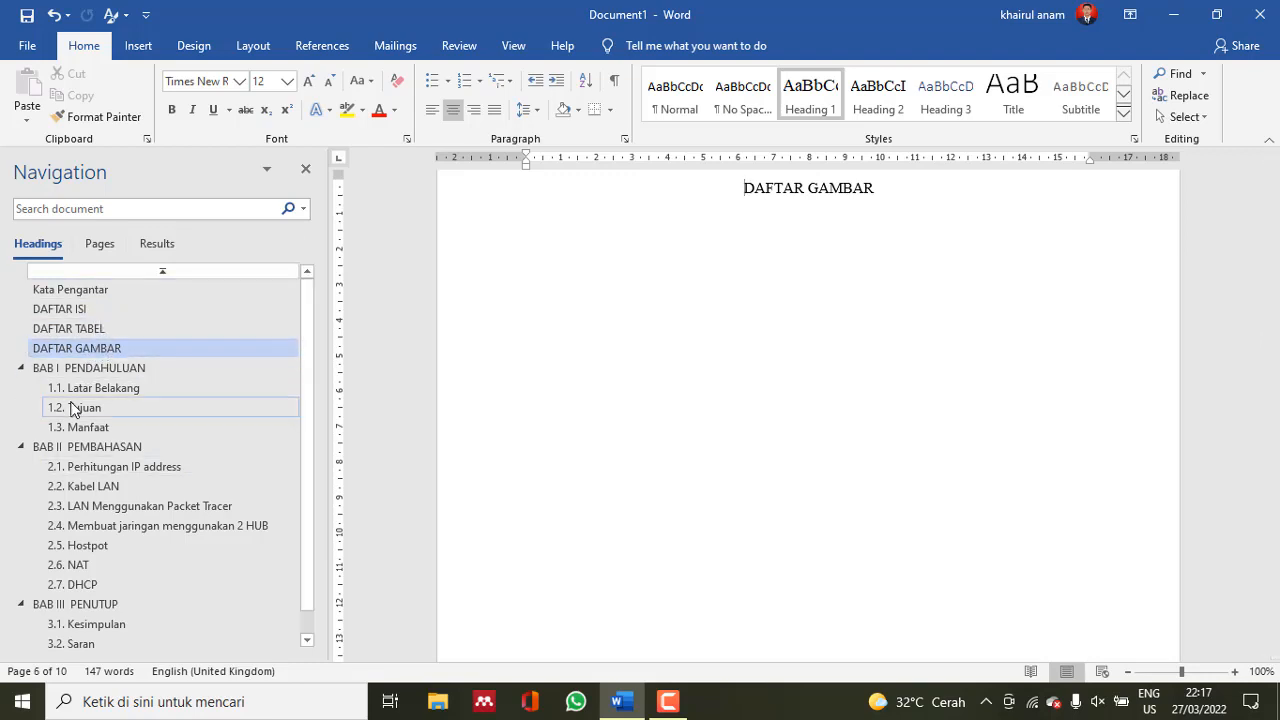
scroll(72, 408, "down", 1)
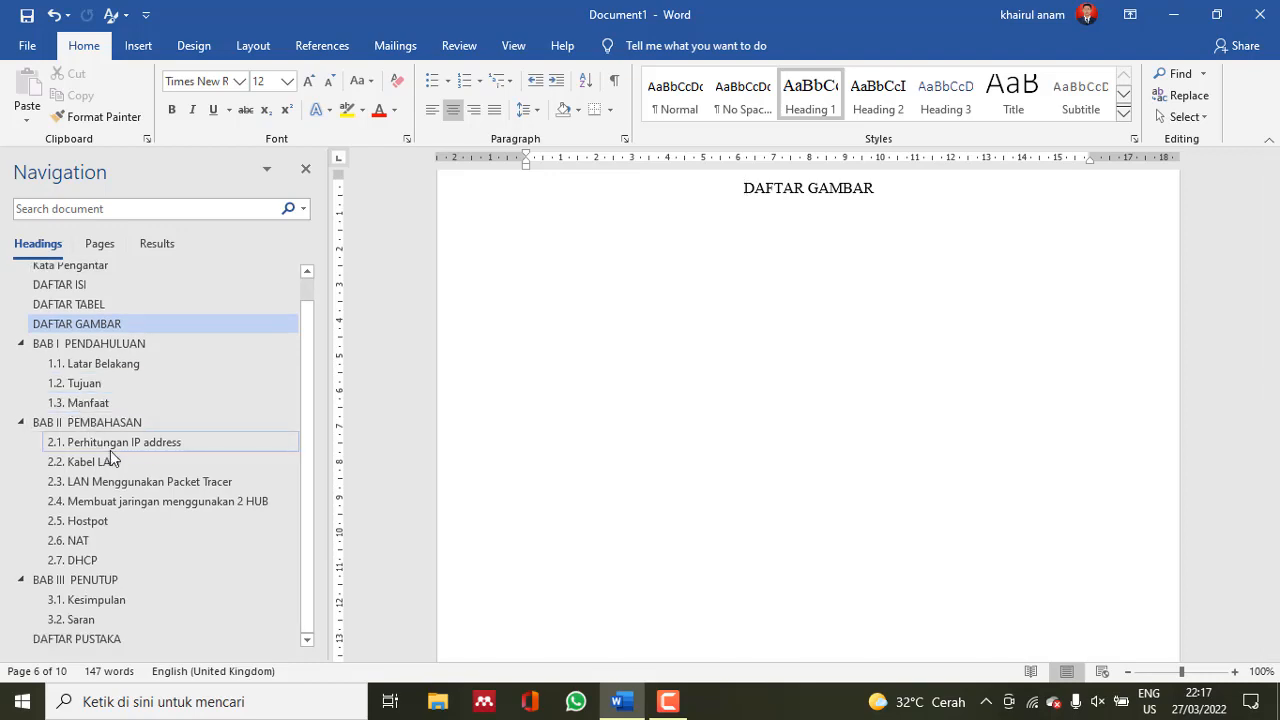
left_click(80, 424)
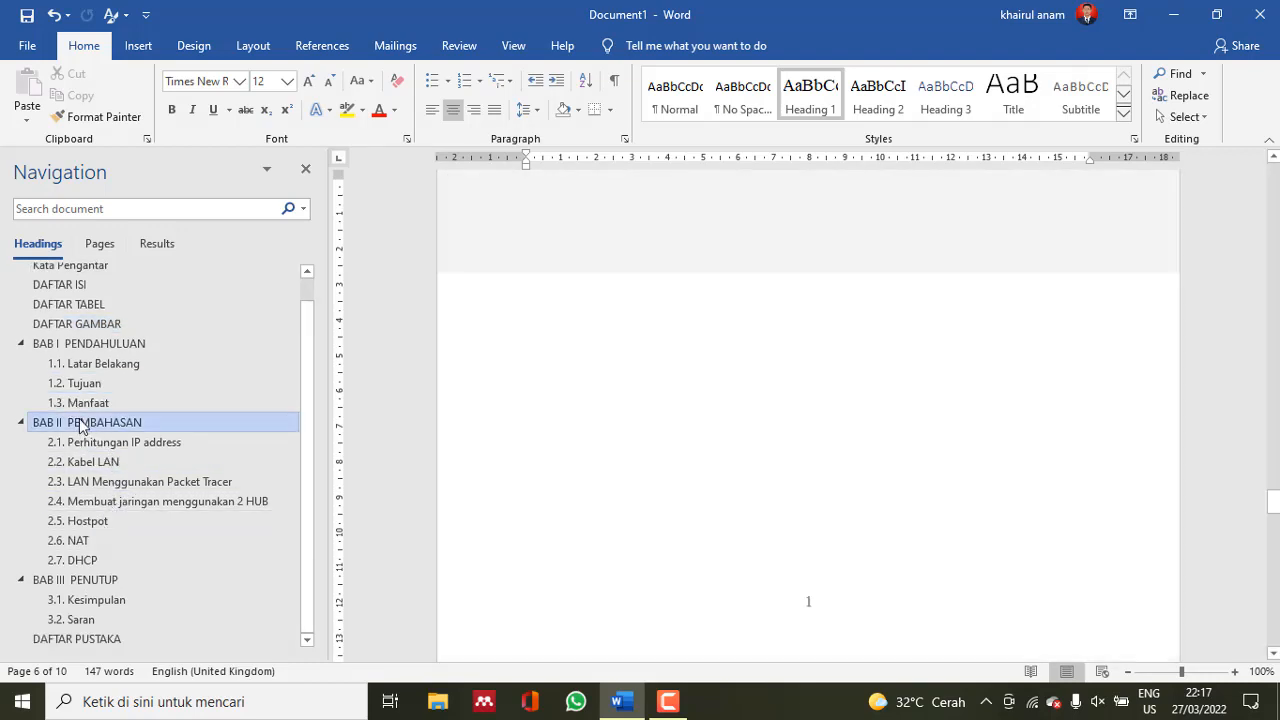
left_click(90, 347)
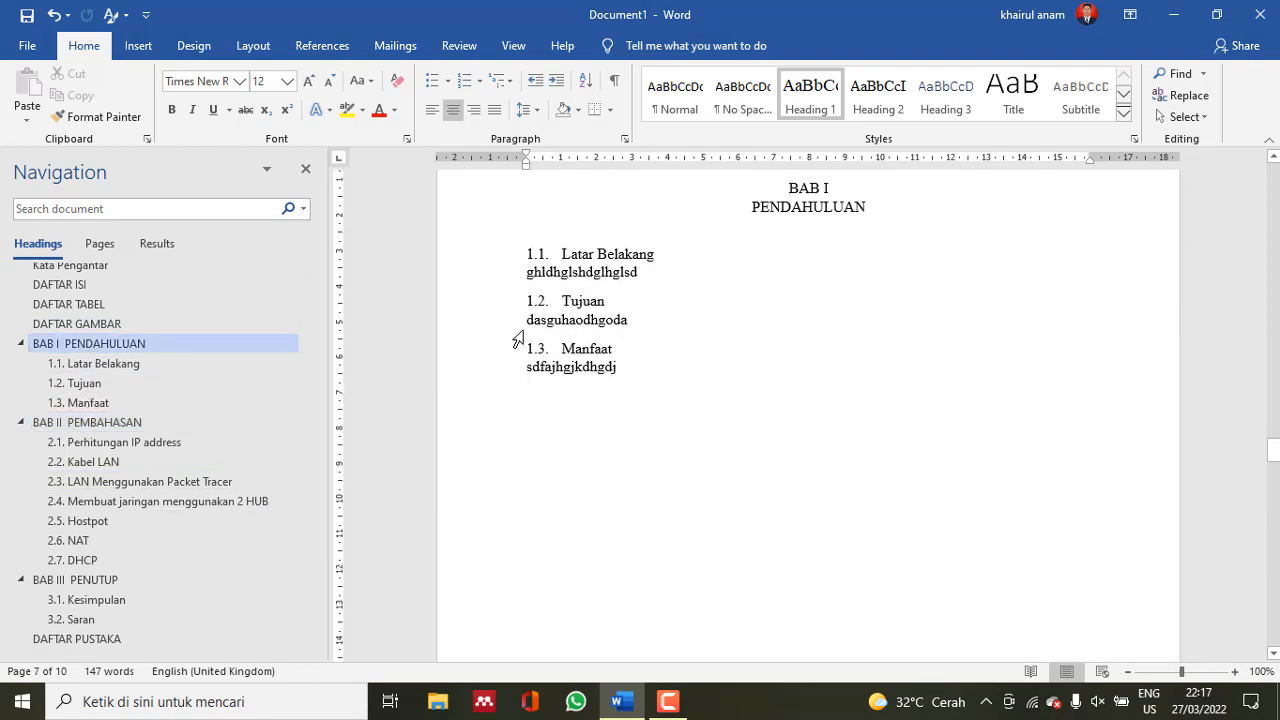
left_click(98, 424)
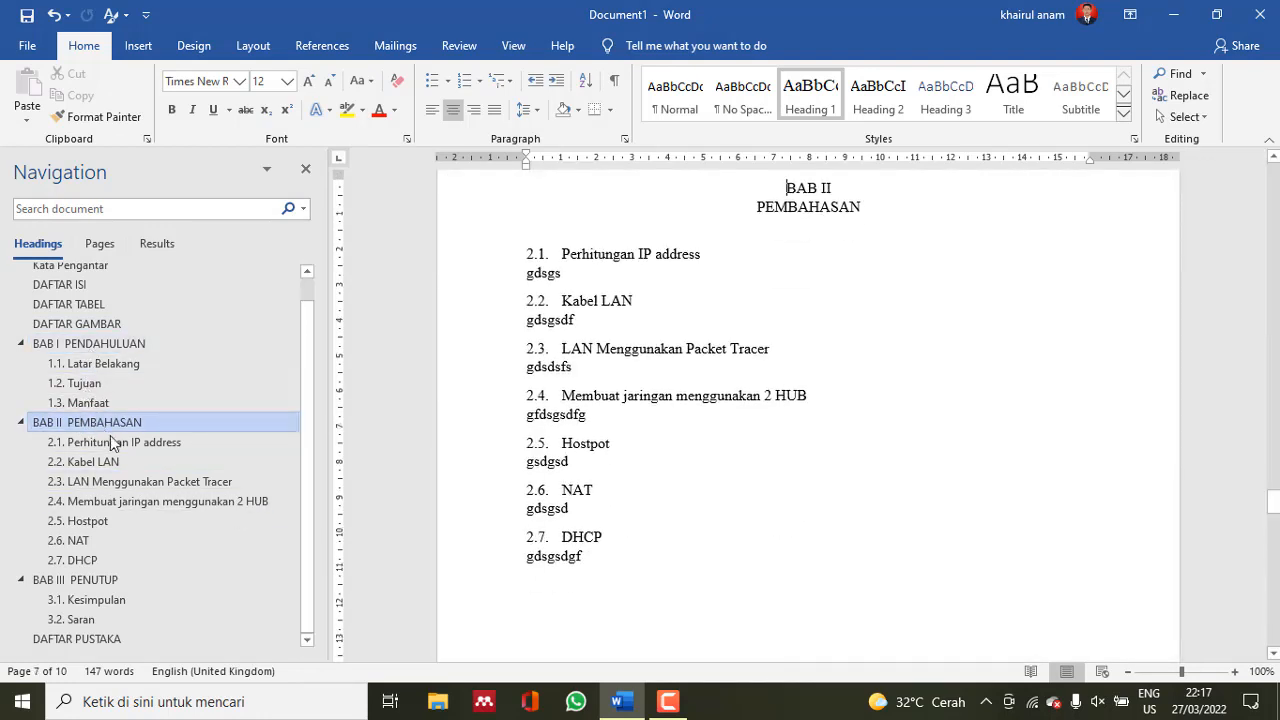
scroll(578, 490, "down", 3)
scroll(473, 461, "up", 5)
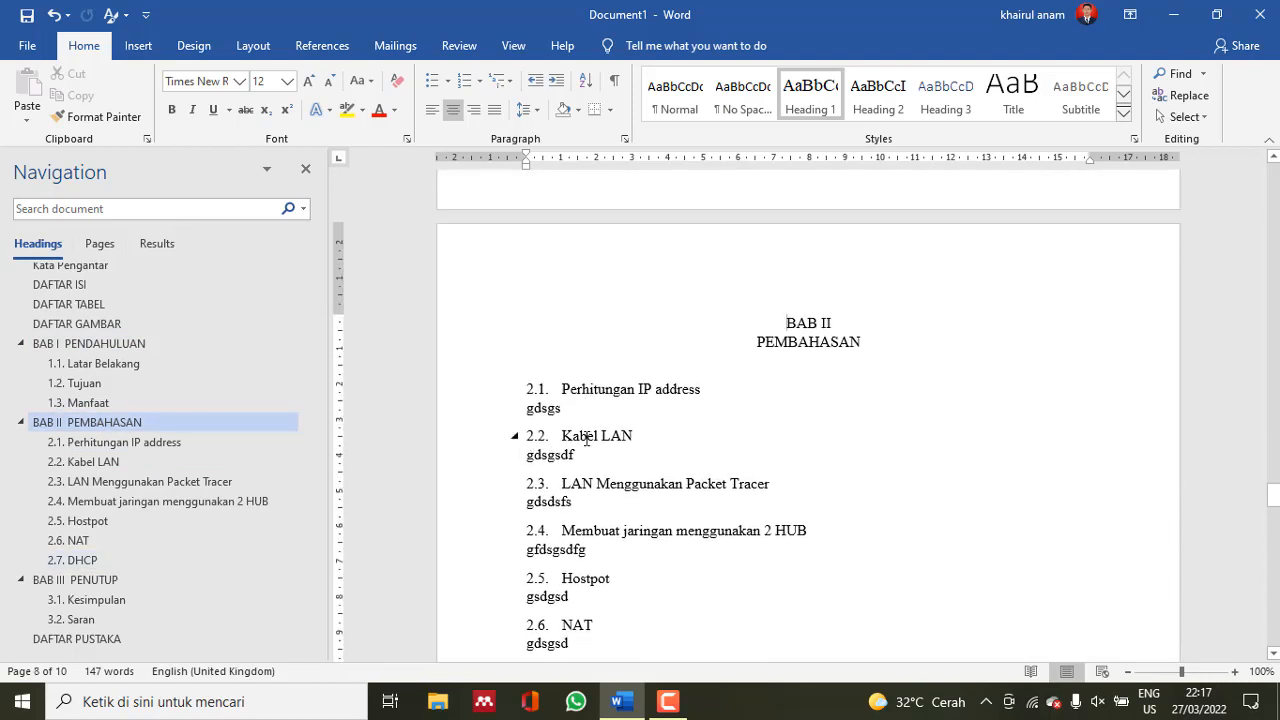
Insert a table of four columns and four rows on a new line below the Latar Belakang text in BAB I
left_click(120, 343)
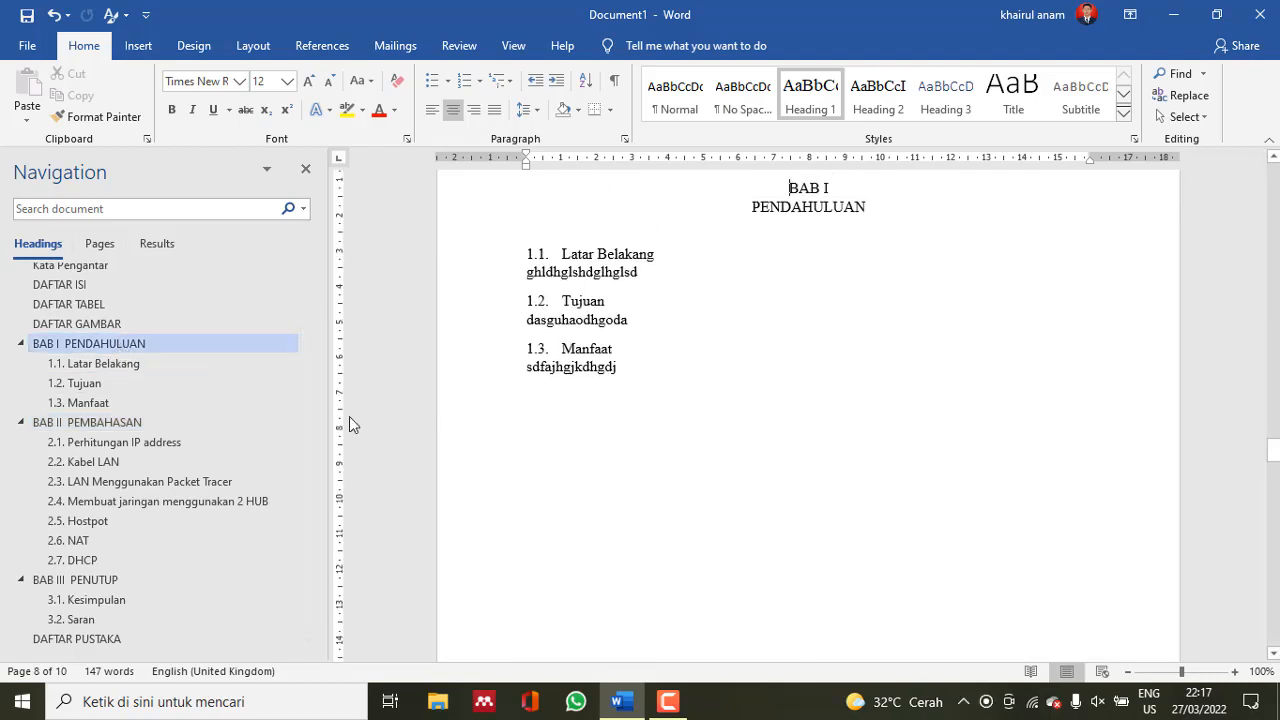
left_click(656, 282)
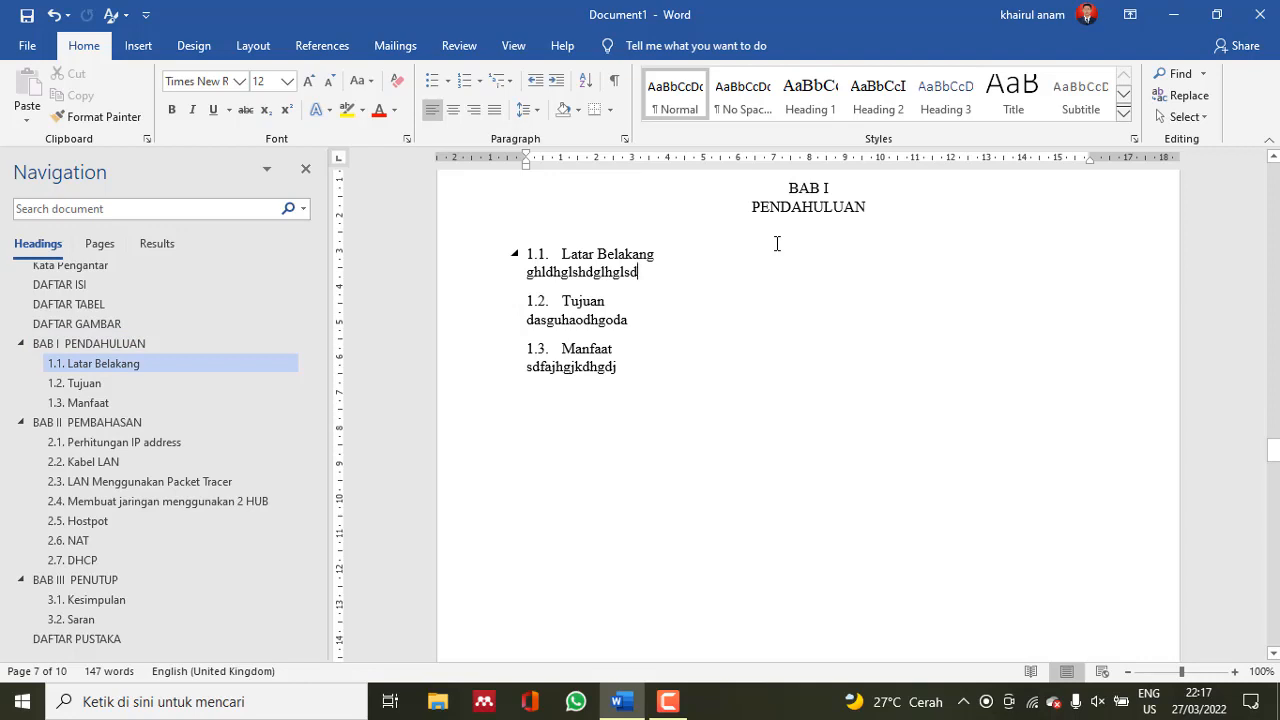
key("Return")
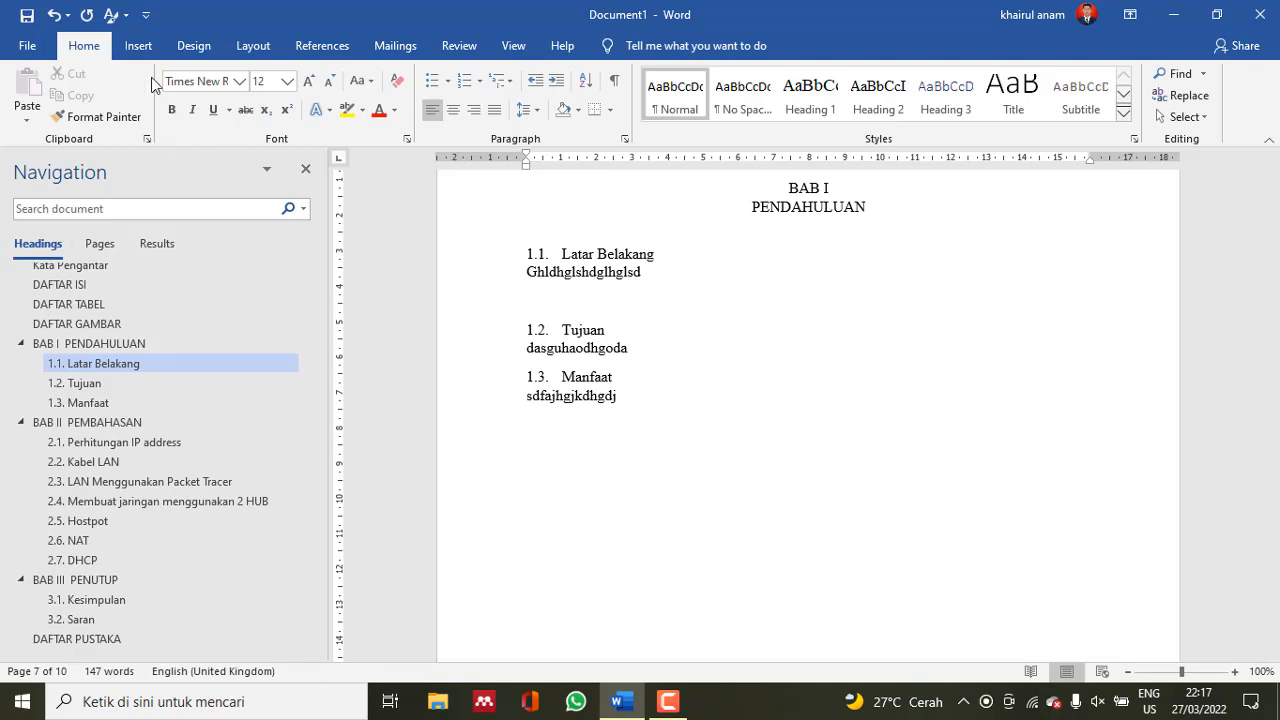
left_click(138, 45)
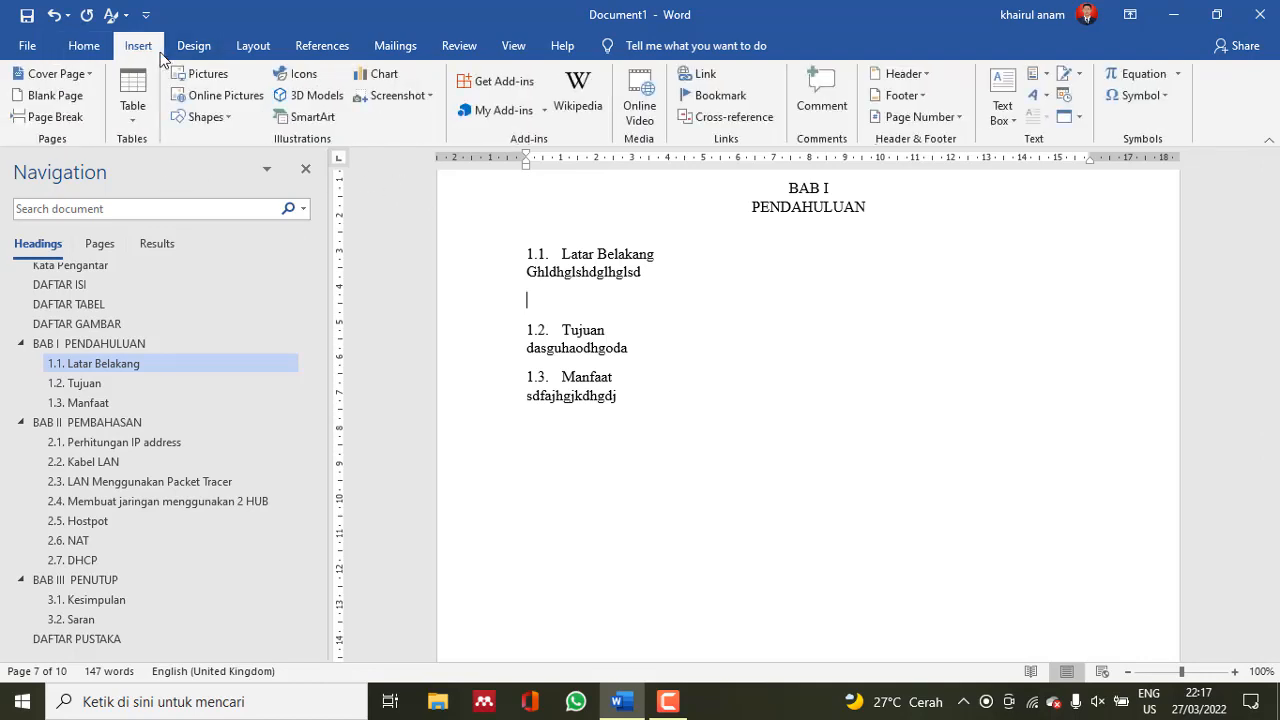
left_click(136, 121)
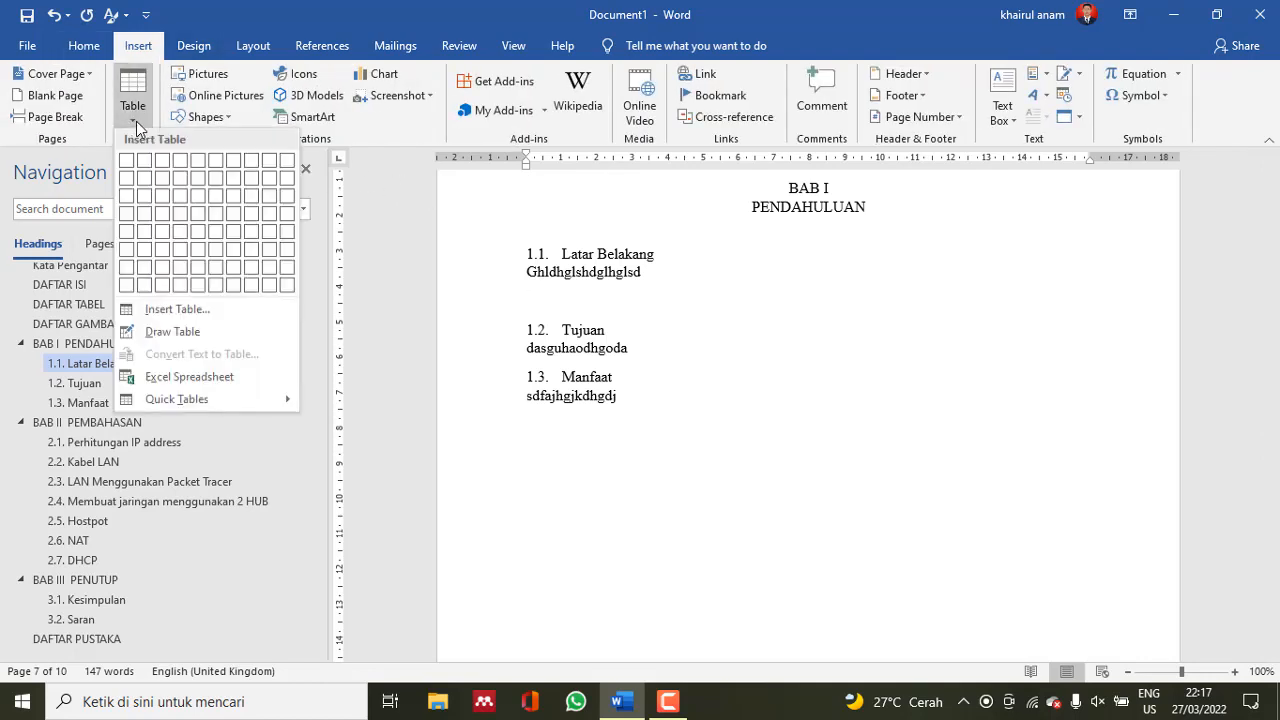
left_click(180, 216)
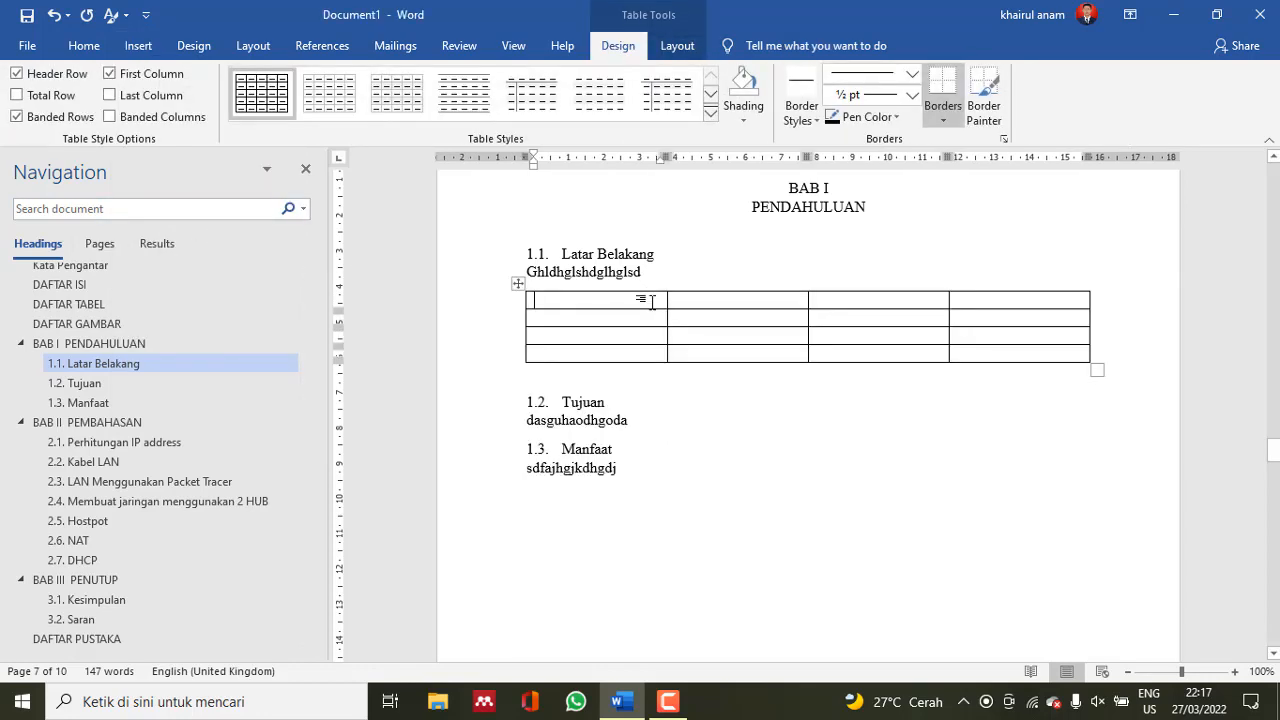
Narrow all four table columns, making the first column the narrowest and the third the widest
left_click_drag(665, 320, 570, 322)
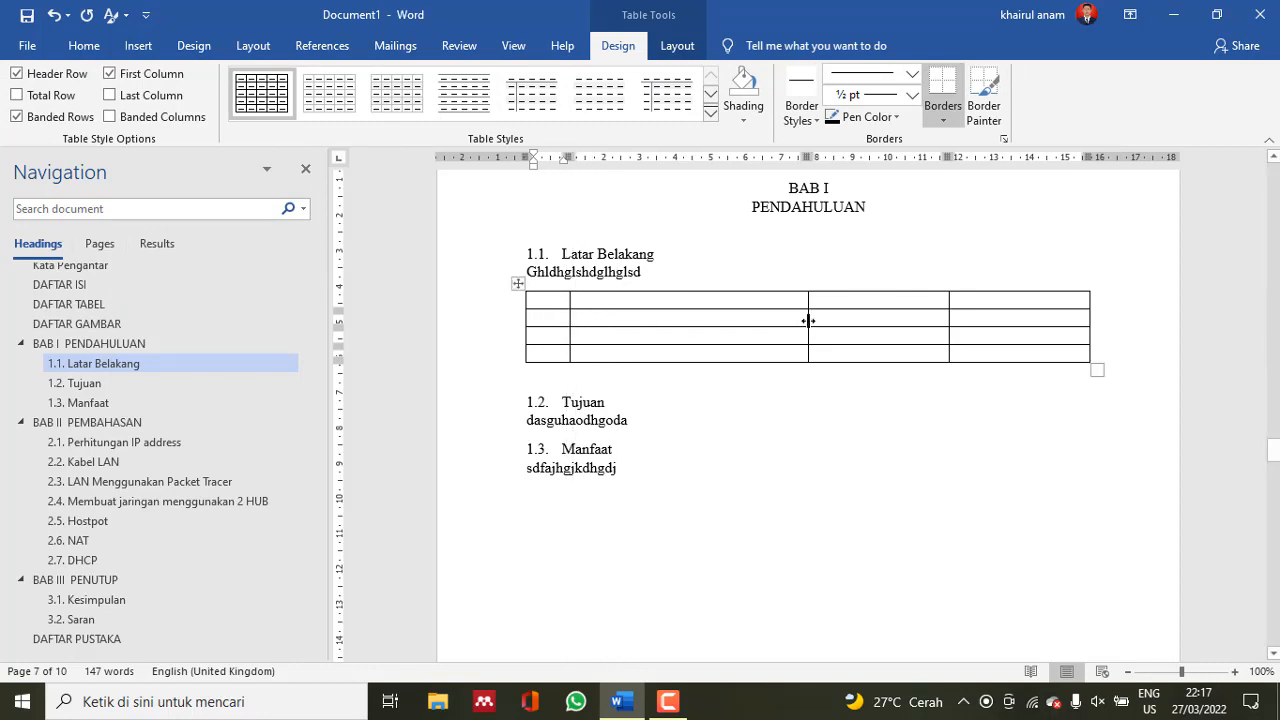
left_click_drag(808, 320, 667, 322)
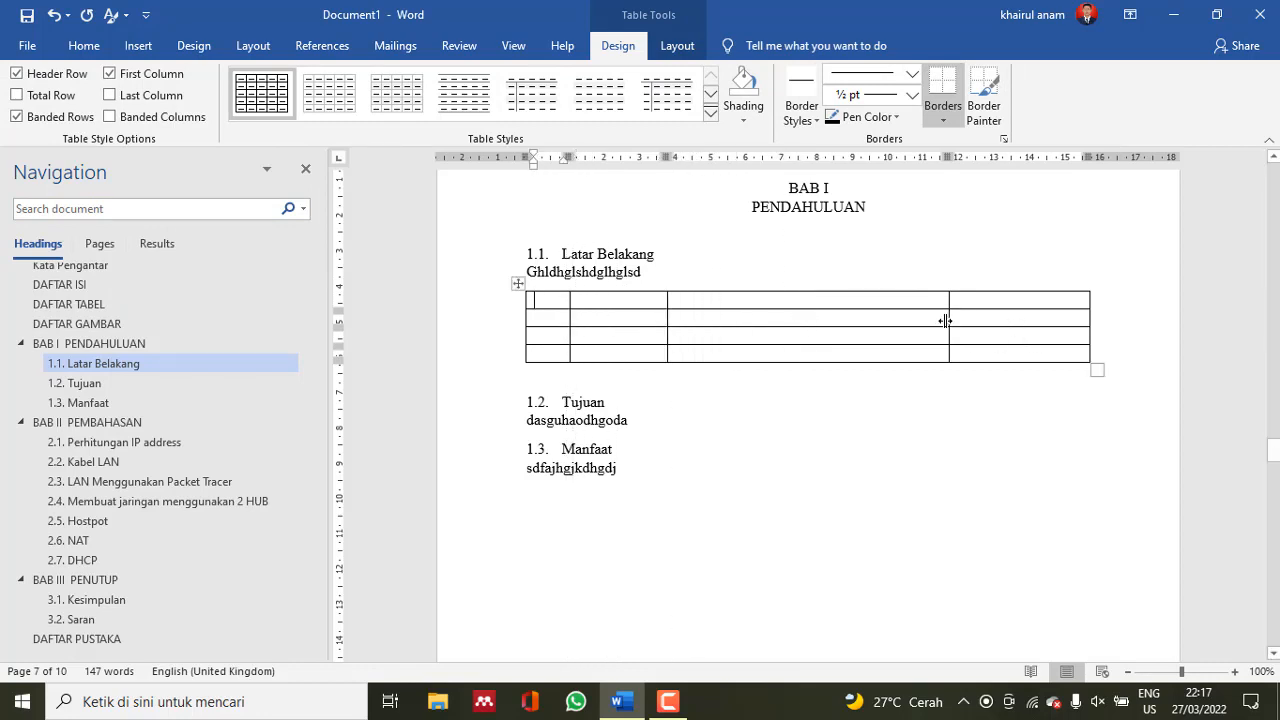
left_click_drag(948, 318, 819, 318)
left_click_drag(1089, 318, 934, 318)
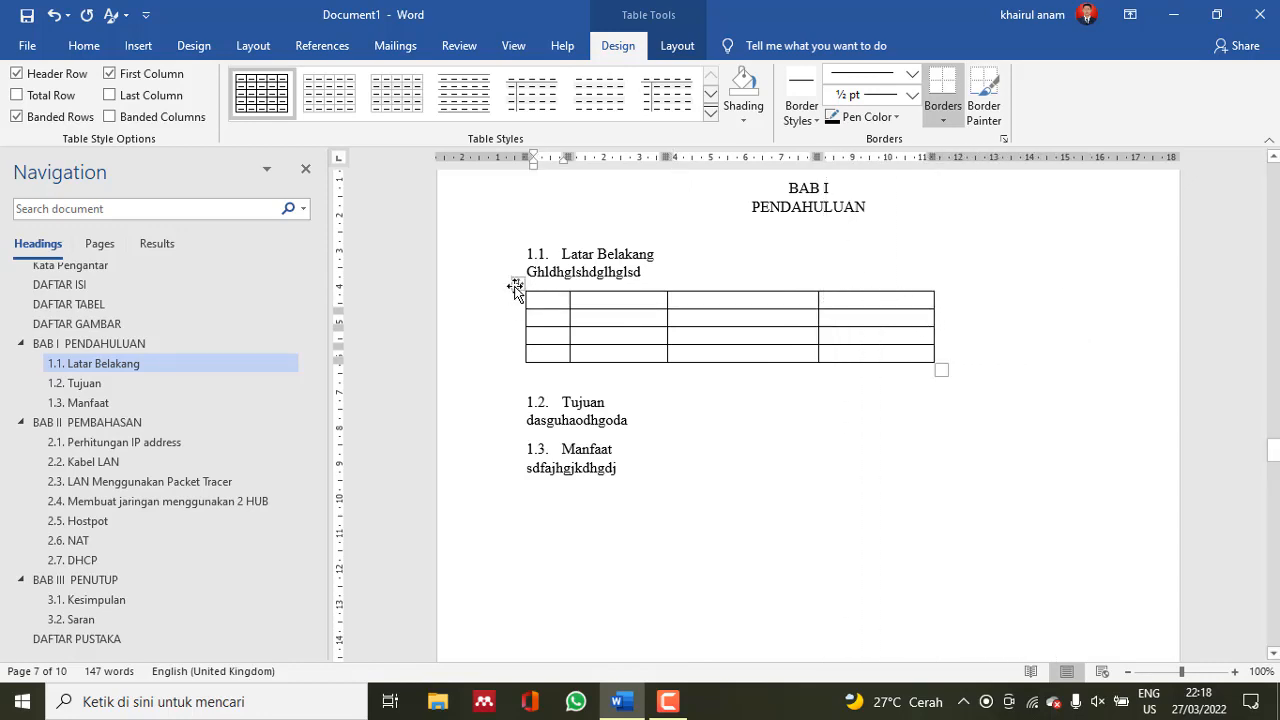
Center the whole table on the page and add a centered empty line between the Latar Belakang text and the table
left_click(518, 284)
left_click(68, 48)
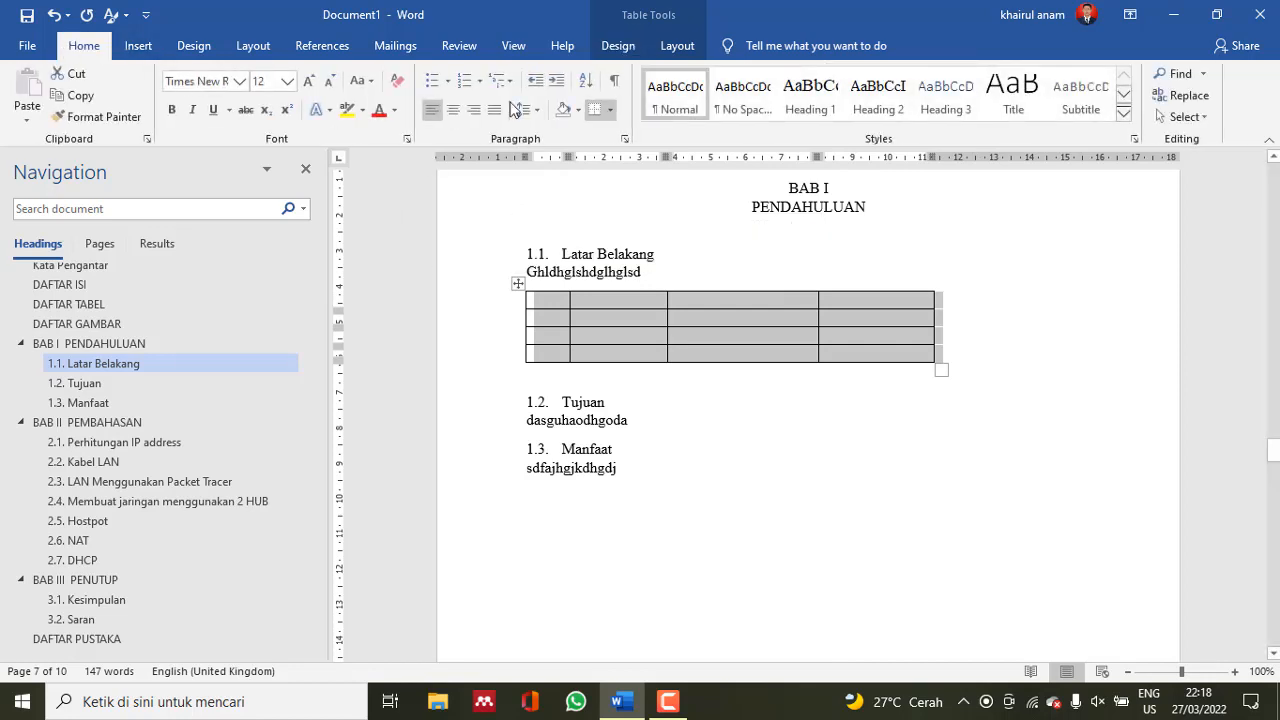
left_click(453, 109)
left_click(775, 279)
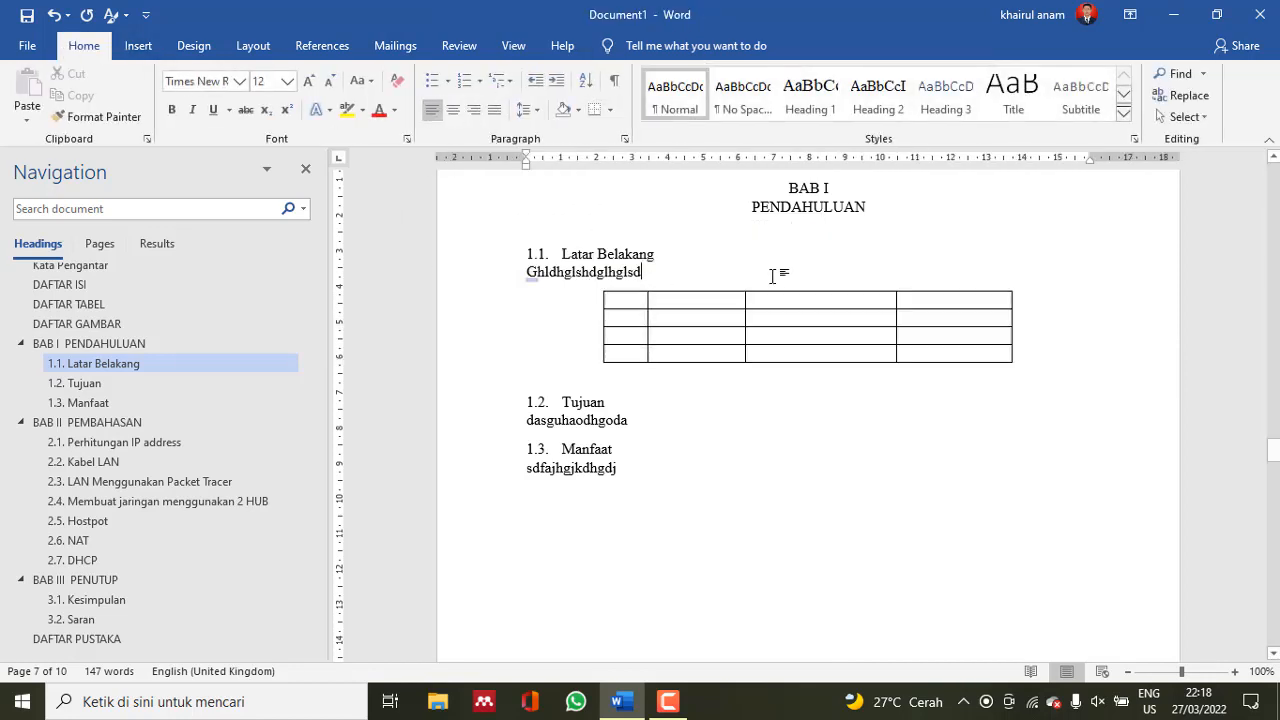
key("Return")
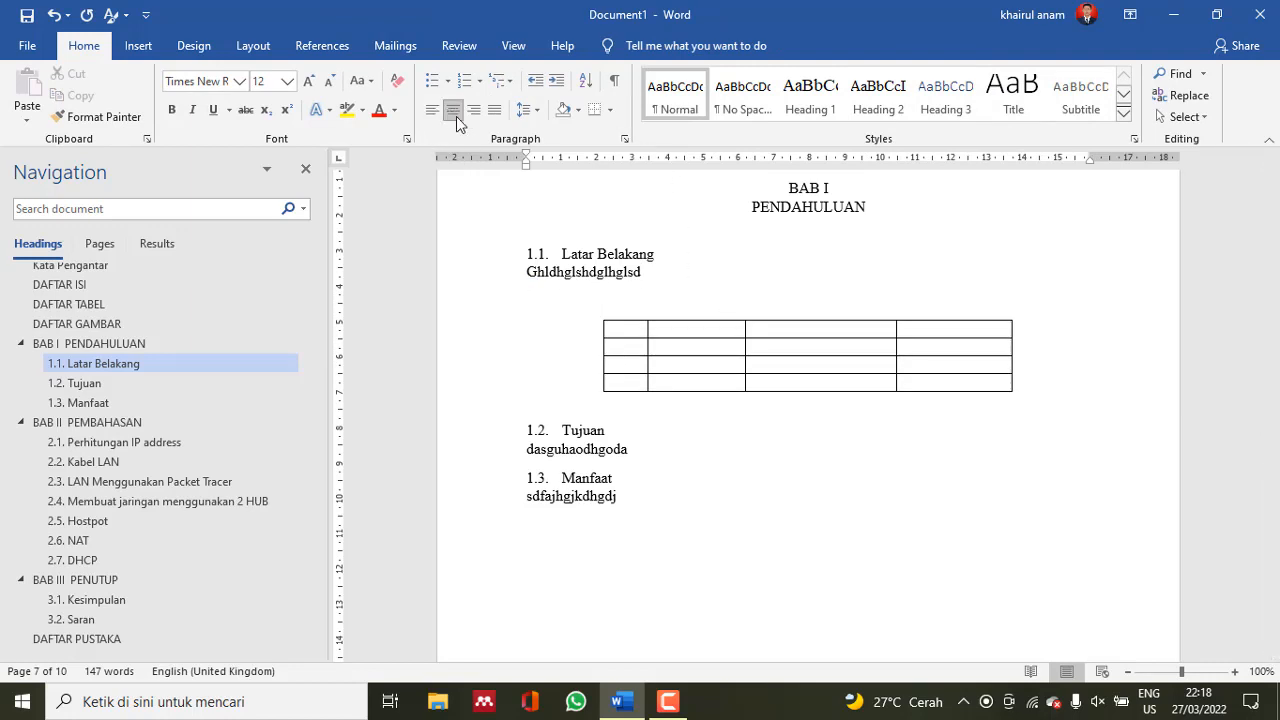
Fill the table's header row with No, Nama, Kelas and Nilai
left_click(633, 336)
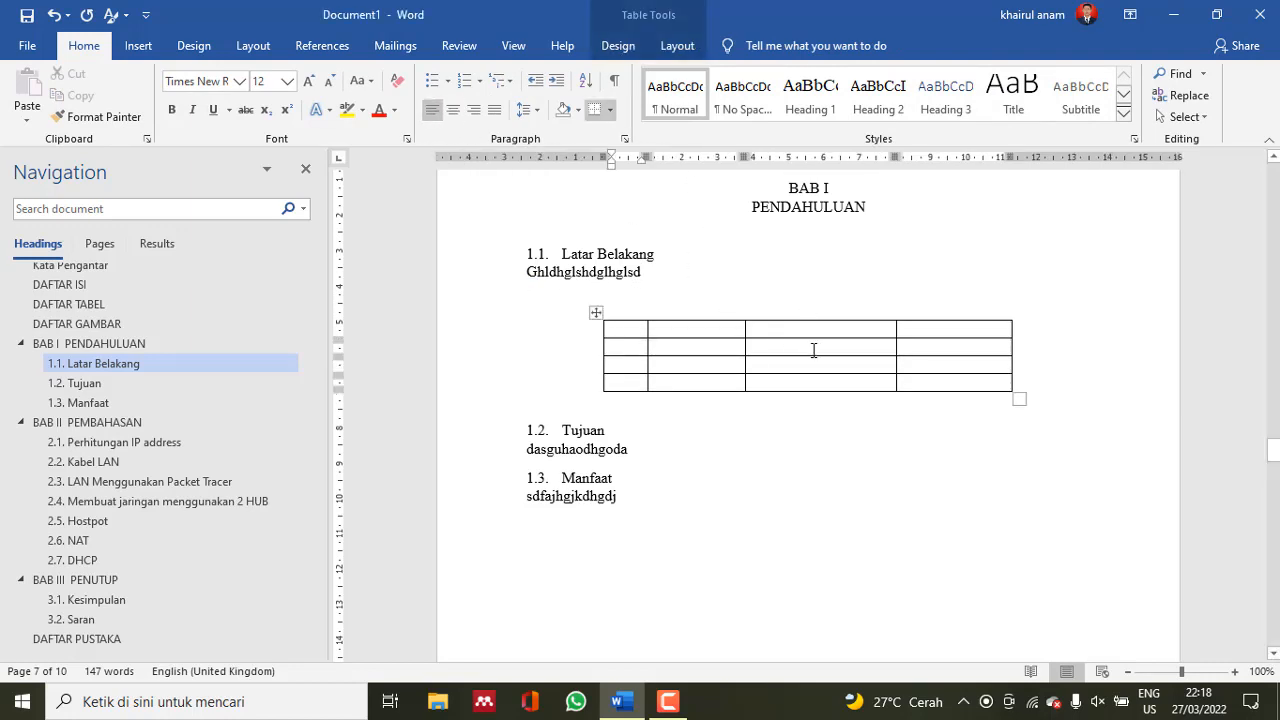
type("No")
key("Tab")
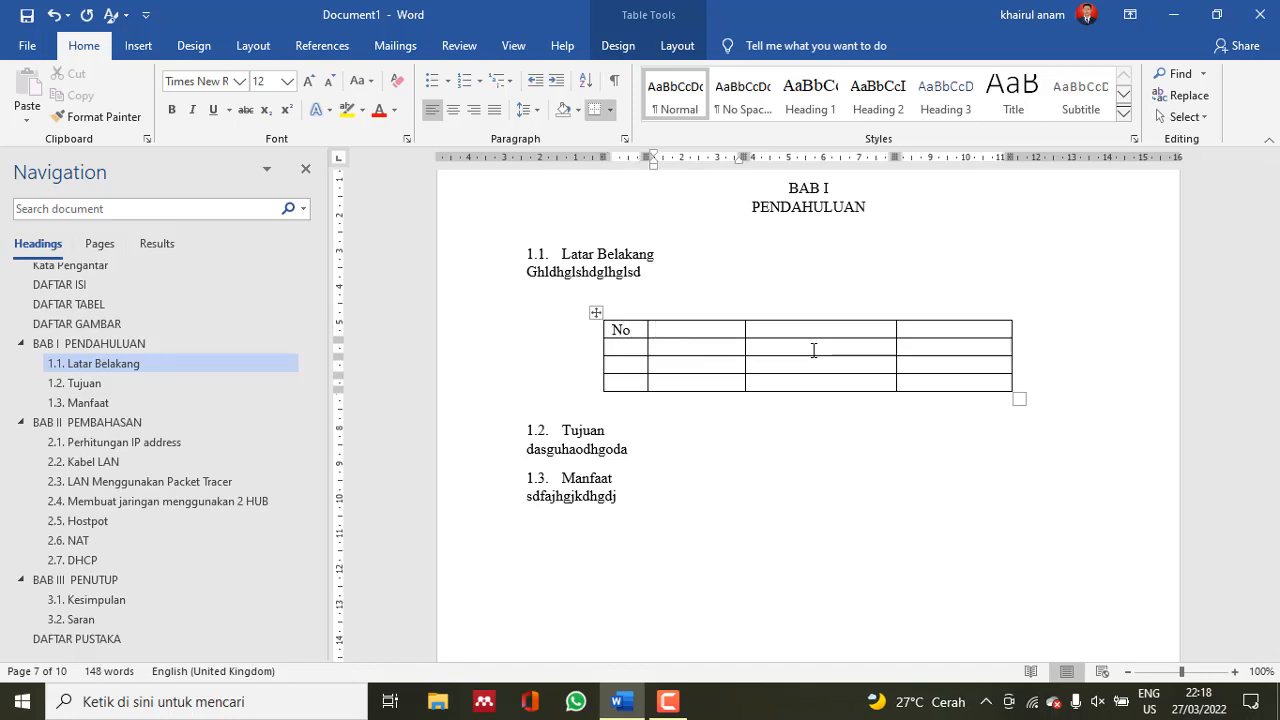
type("Nama")
key("Tab")
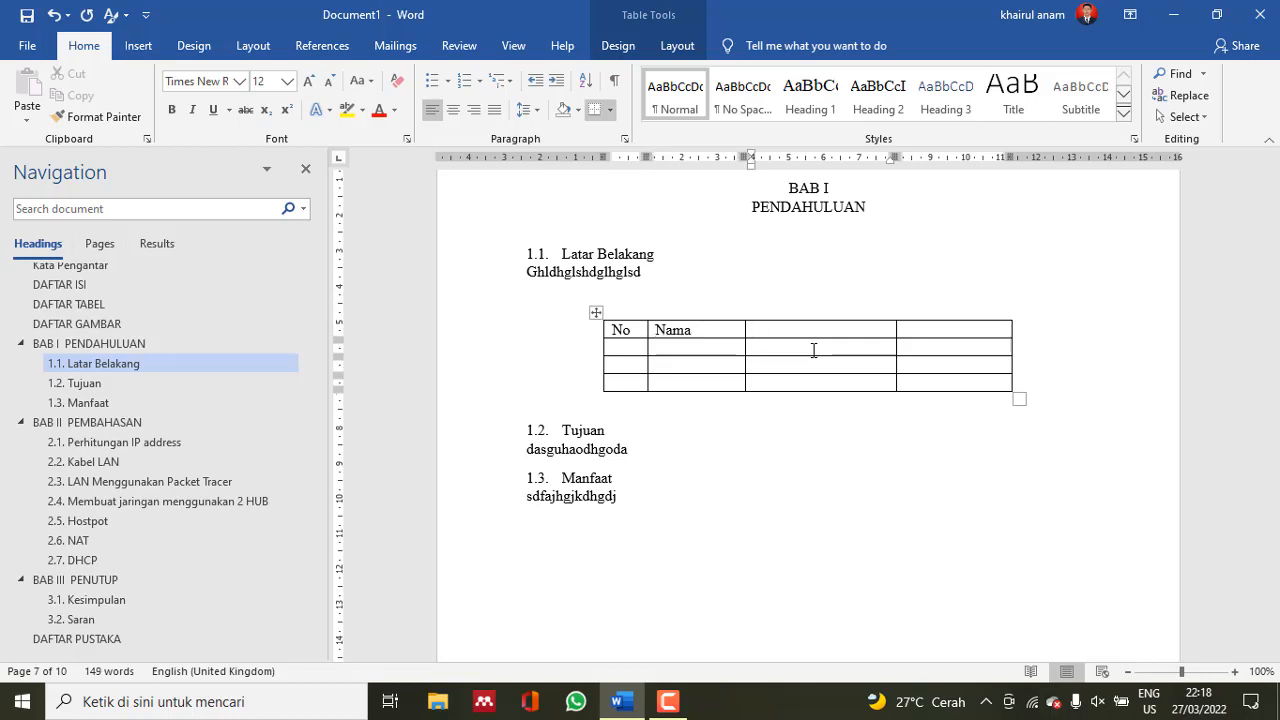
type("Ke")
type("Kel")
key("Tab")
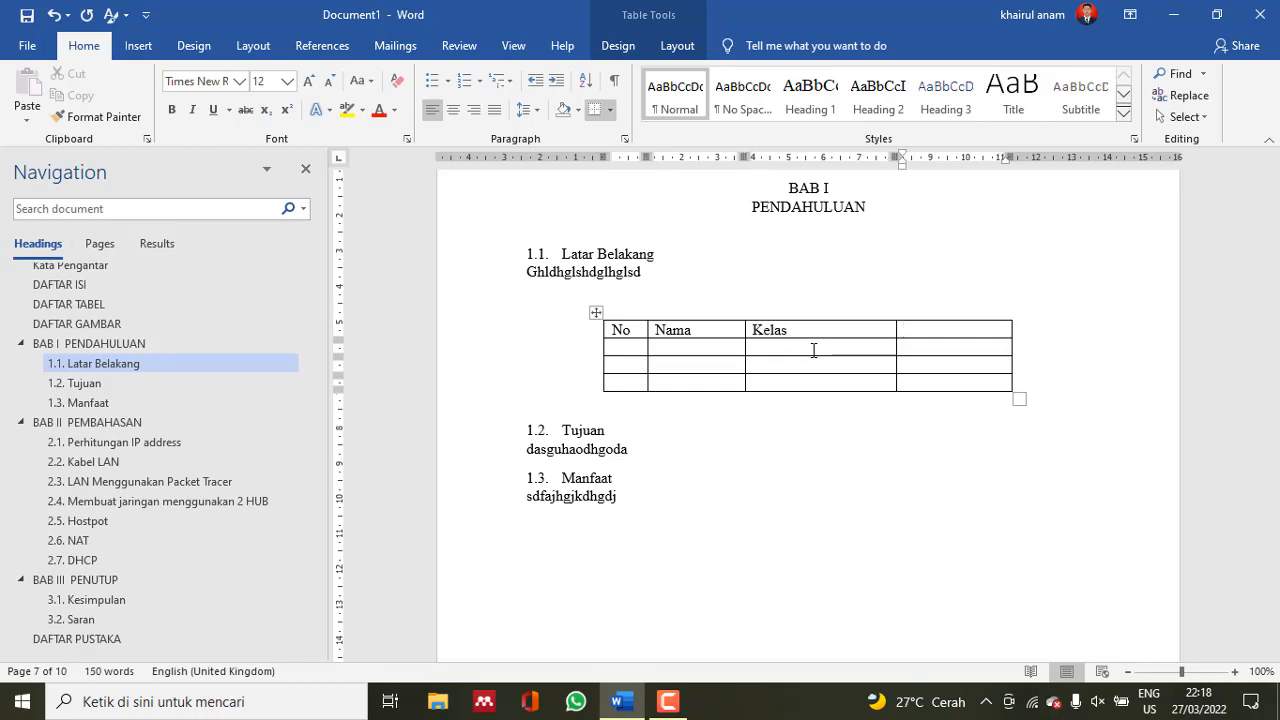
type("Nilai")
Number the three rows below the header 1, 2 and 3 in the No column
key("Tab")
type("1")
key("Down")
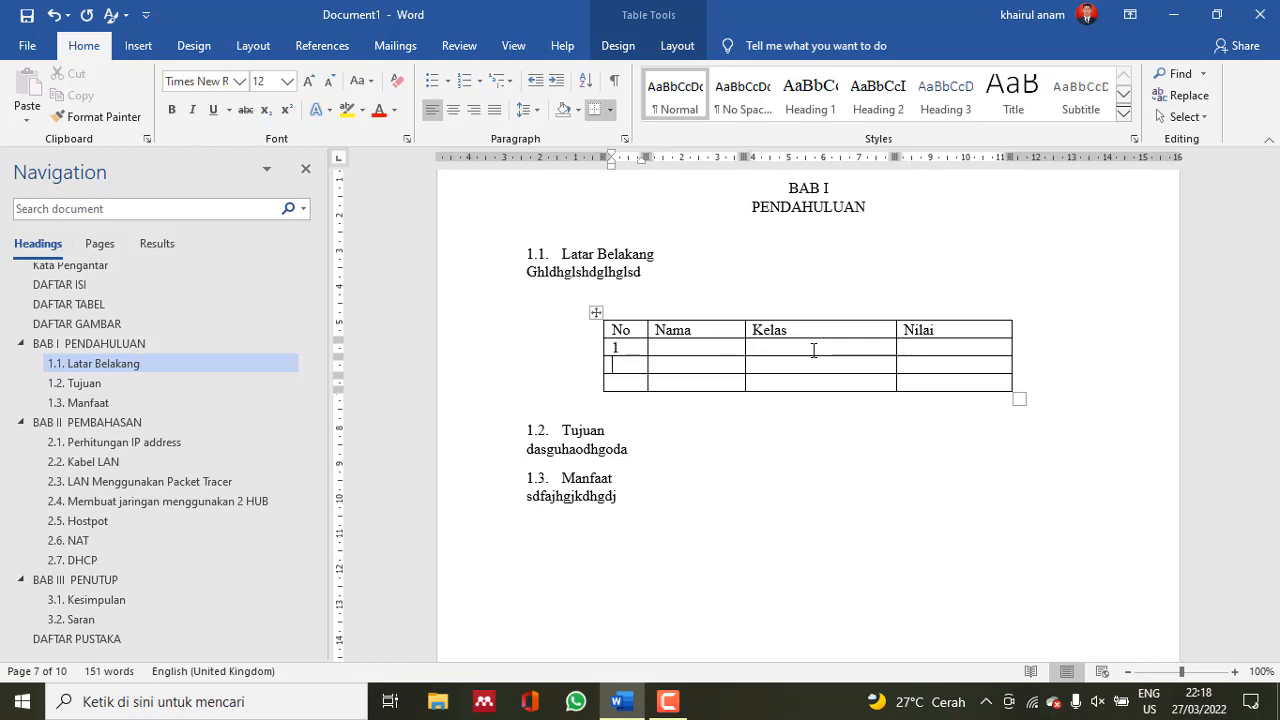
type("2")
key("Down")
type("3")
Replace the third column's heading, Kelas, with Semester
key("Up")
key("Tab")
key("Right")
key("Right")
key("Right")
key("Right")
key("Right")
key("Right")
key("Right")
key("Right")
key("Right")
key("Right")
key("Left")
key("Left")
key("BackSpace")
key("BackSpace")
key("BackSpace")
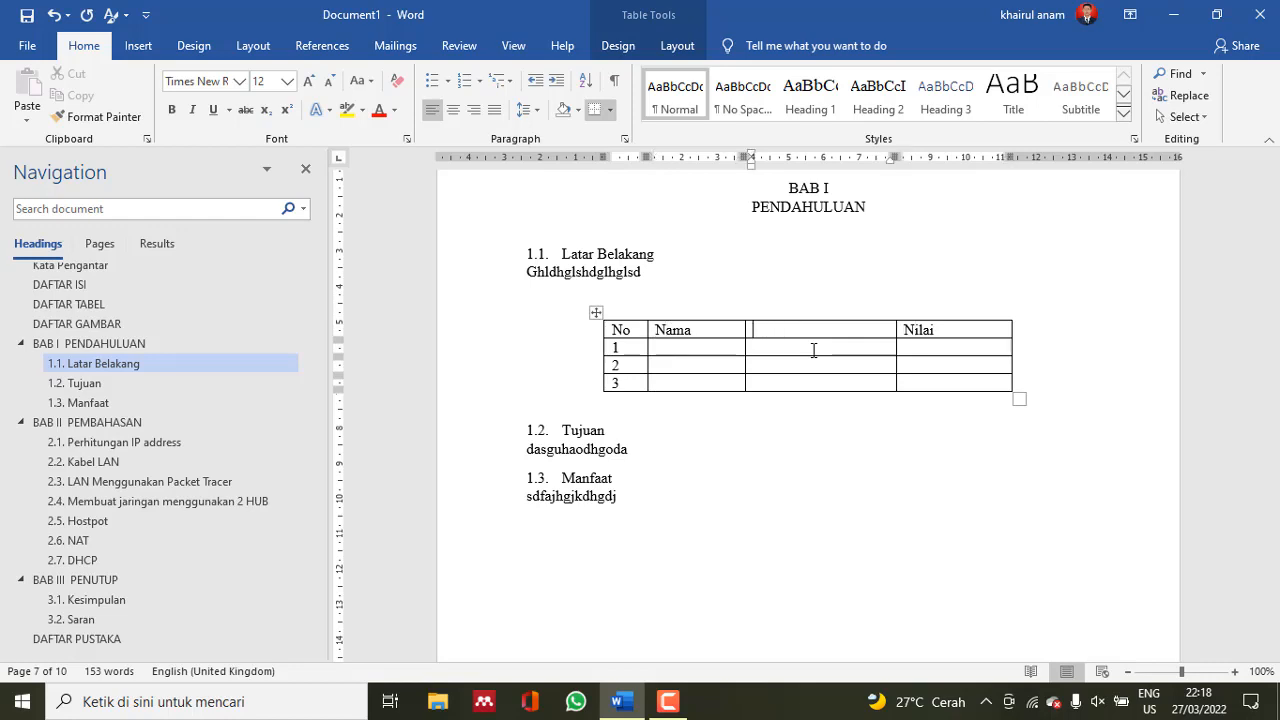
type("Semester")
Fill the three cells of the Nama column with sample first names
key("Left")
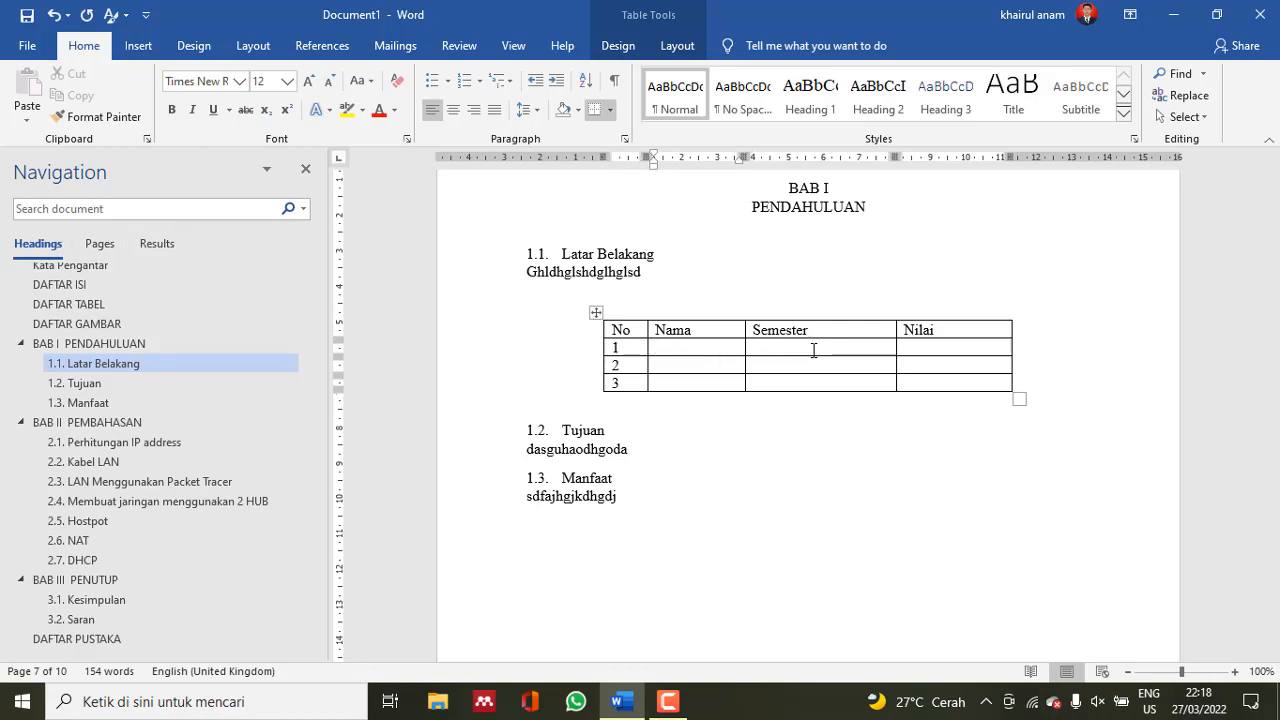
type("da")
type("ni ")
type("Deni")
type("Dono")
key("Tab")
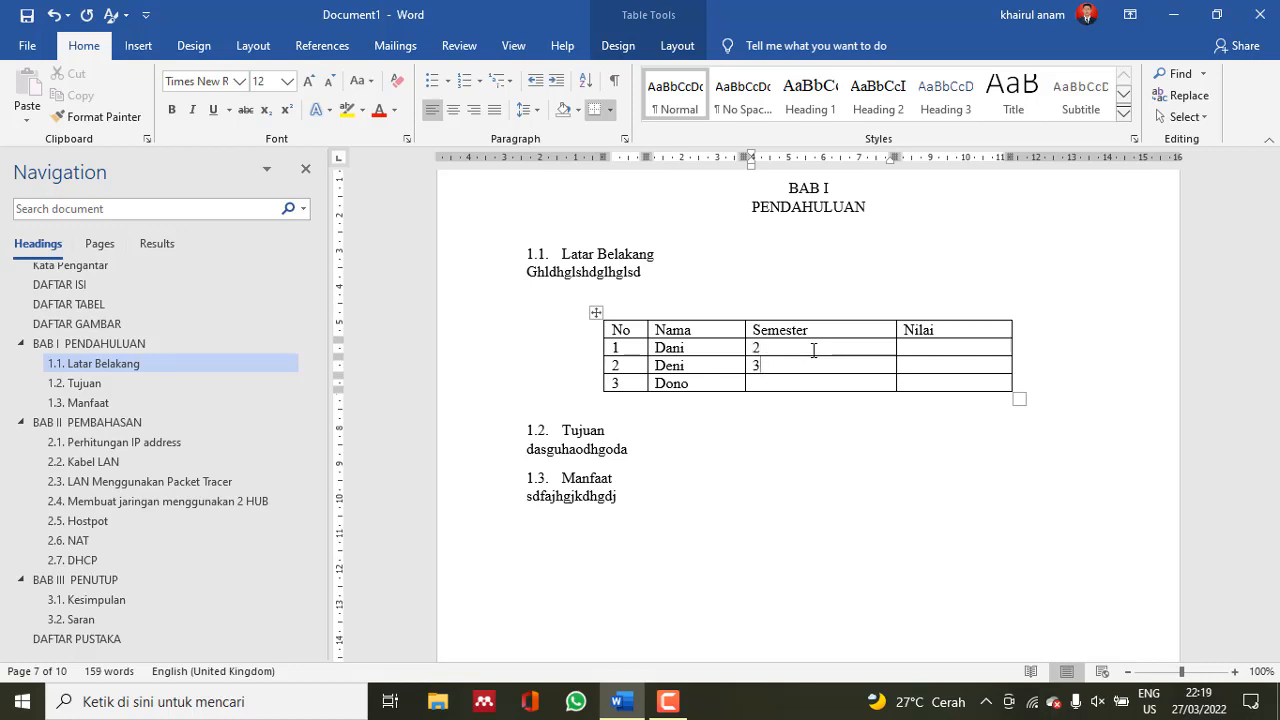
Enter 2 as the Semester in all three rows and the Nilai grades A, B and A
type("2")
key("Tab")
type("A")
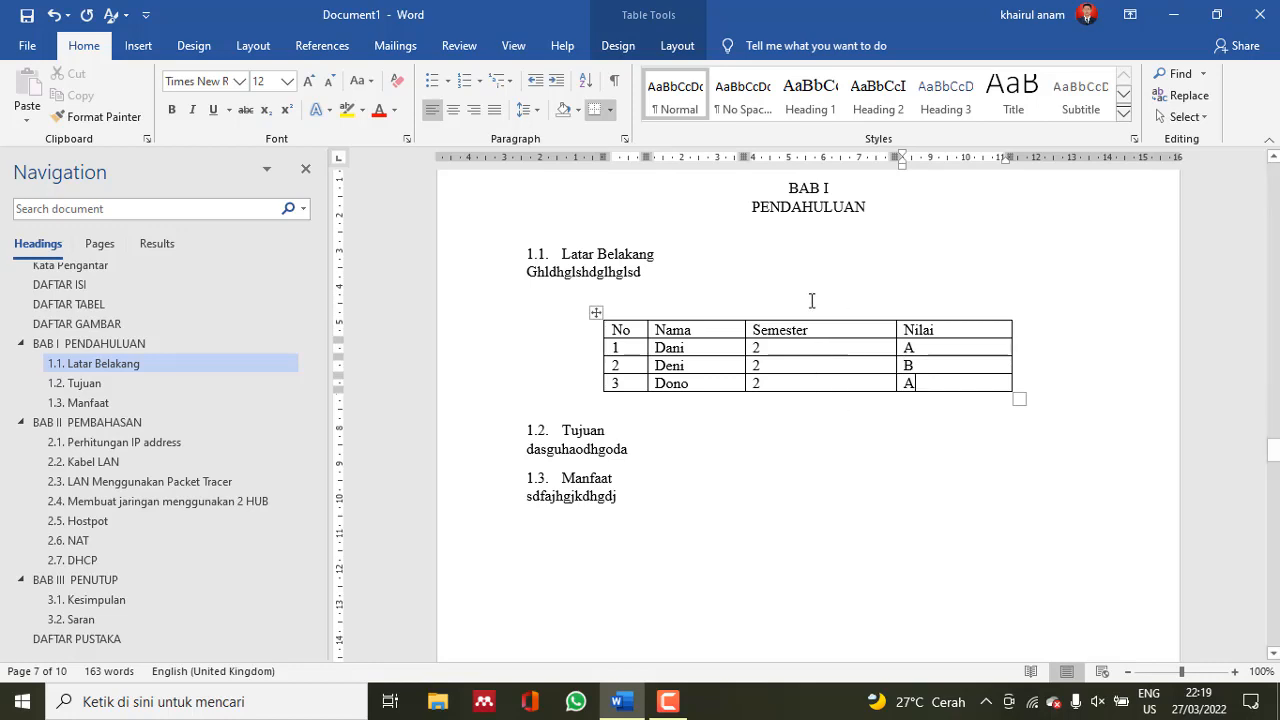
Insert a caption with the label Tabel 1. on the empty line above the grades table
left_click(812, 300)
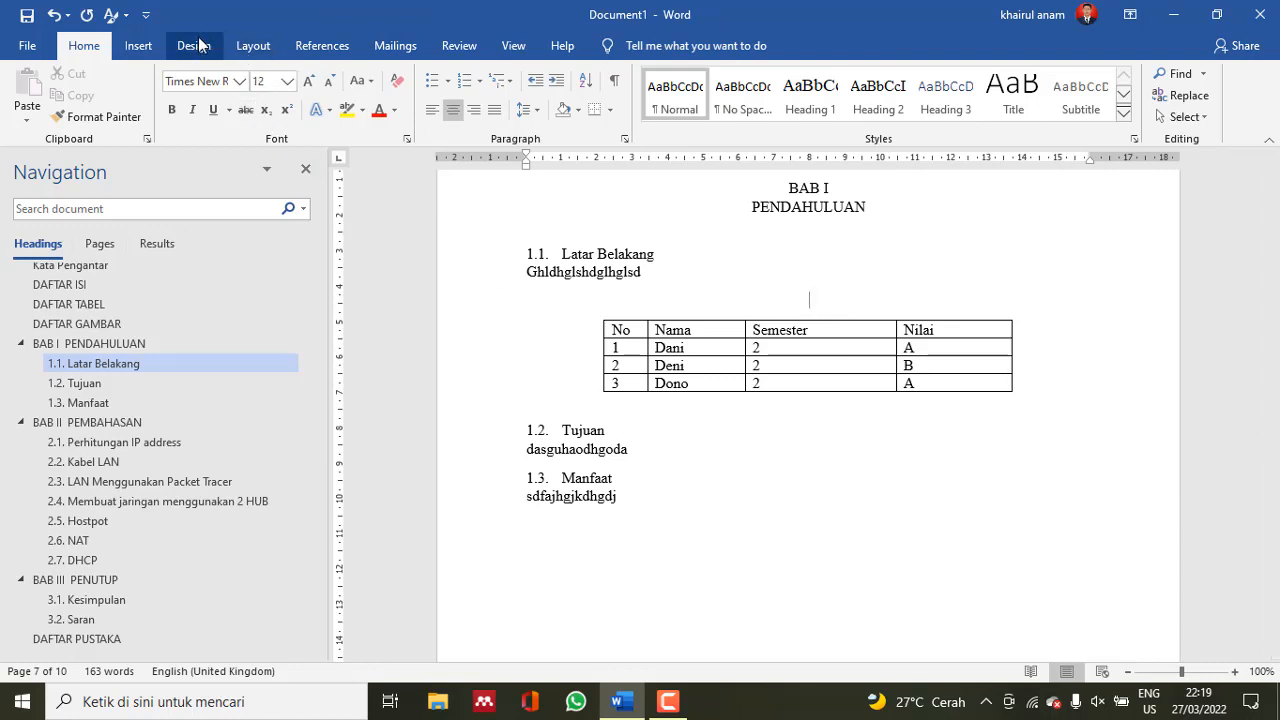
left_click(322, 46)
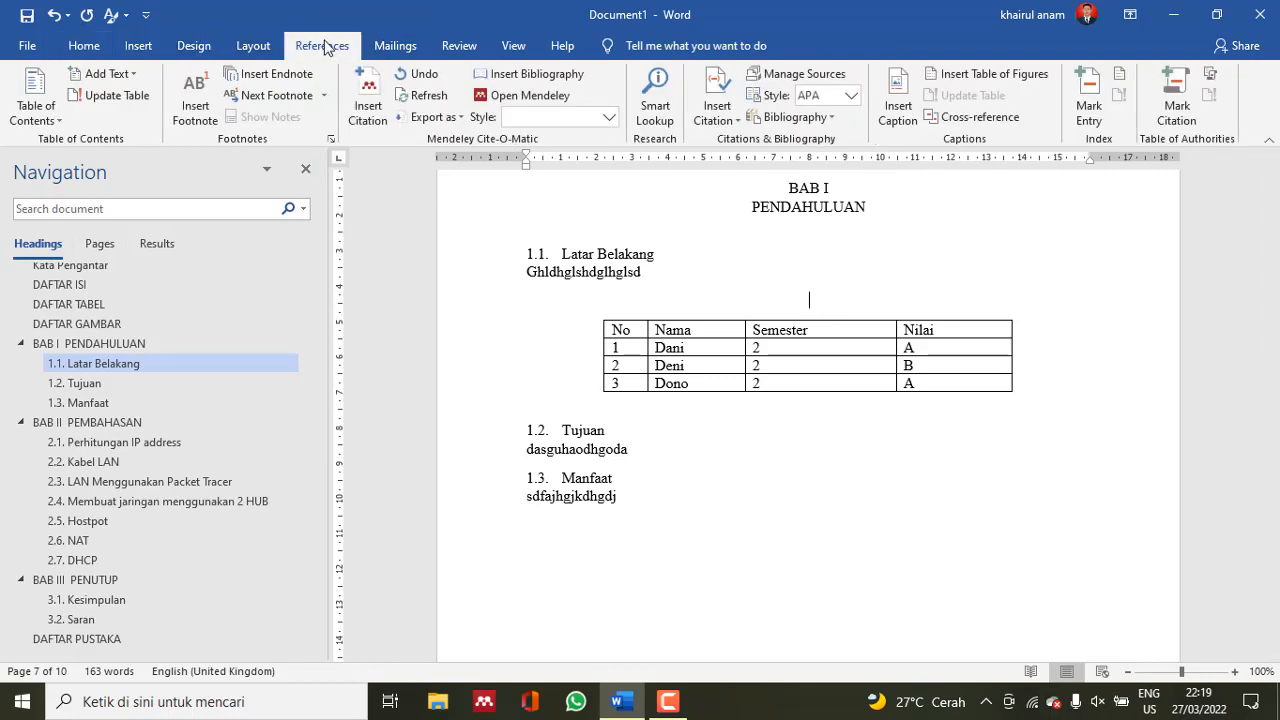
left_click(898, 107)
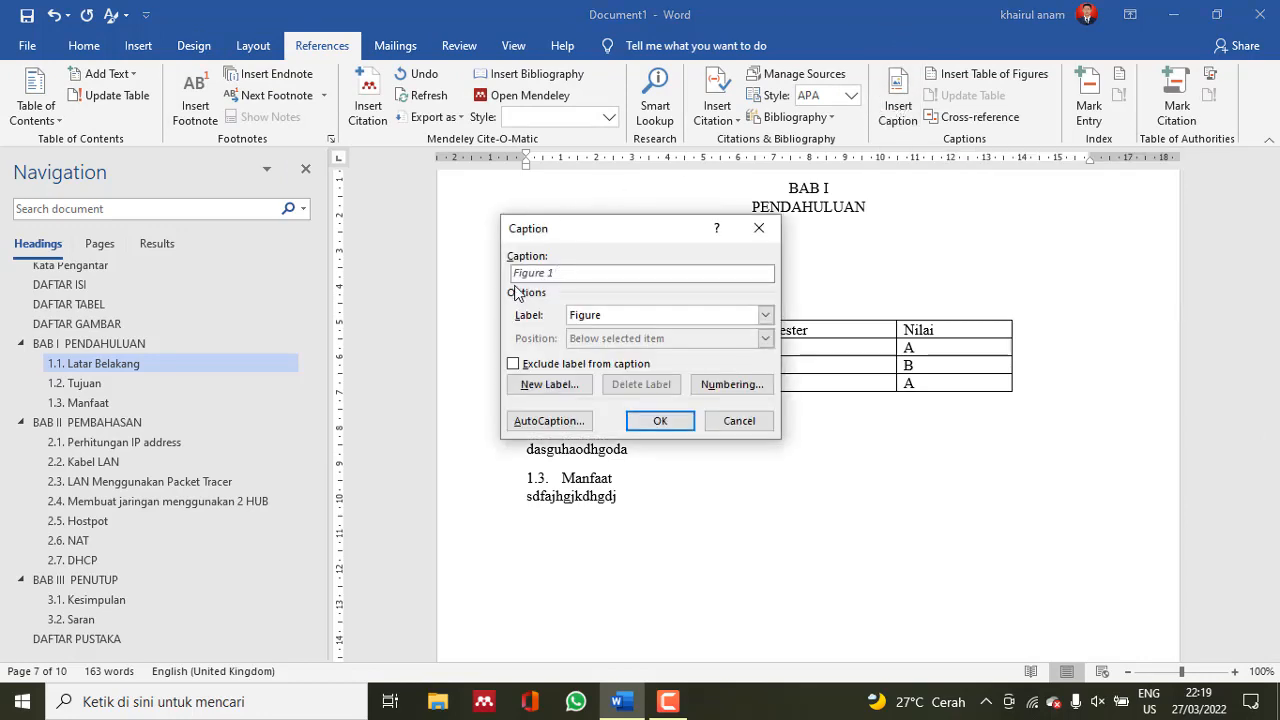
left_click(765, 315)
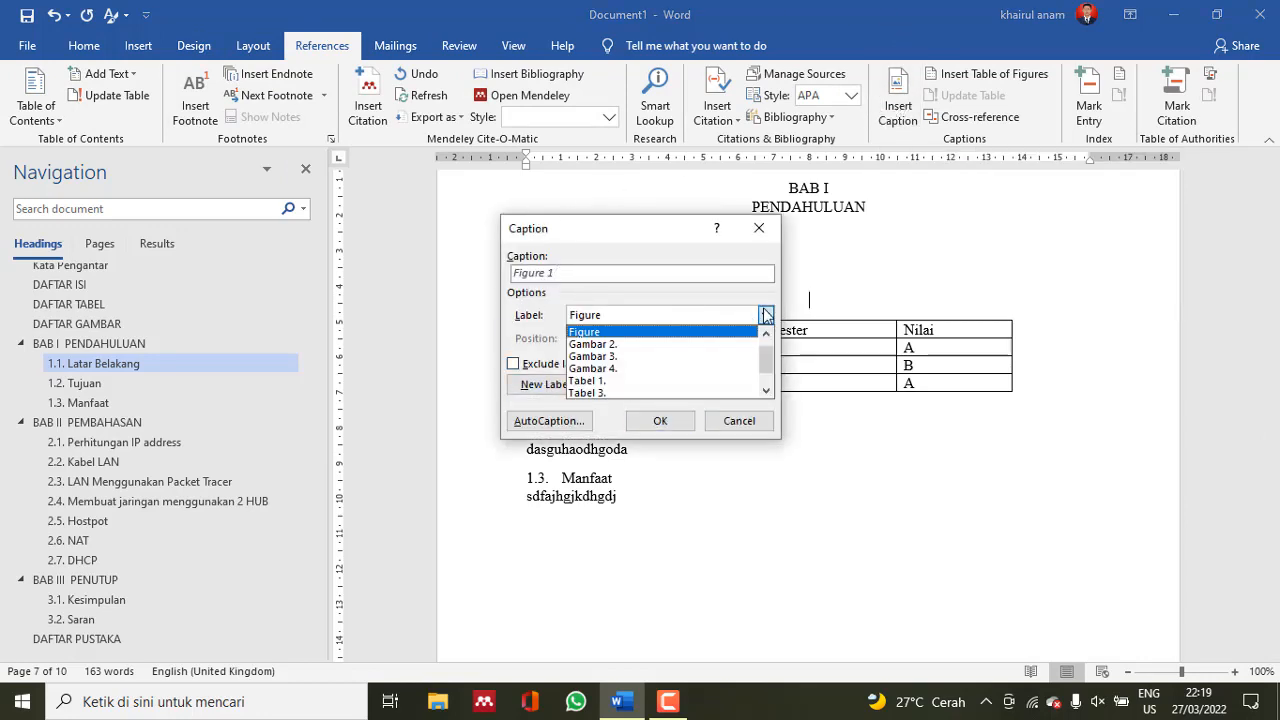
scroll(705, 355, "down", 1)
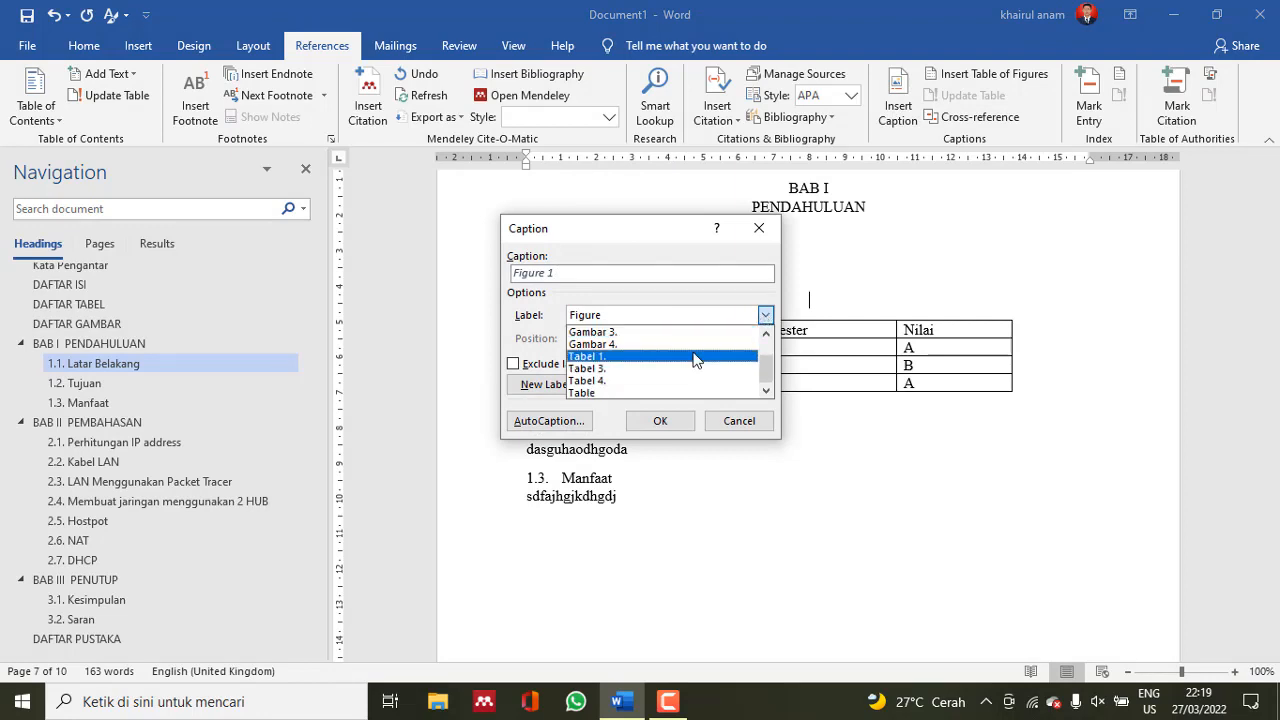
scroll(695, 356, "up", 2)
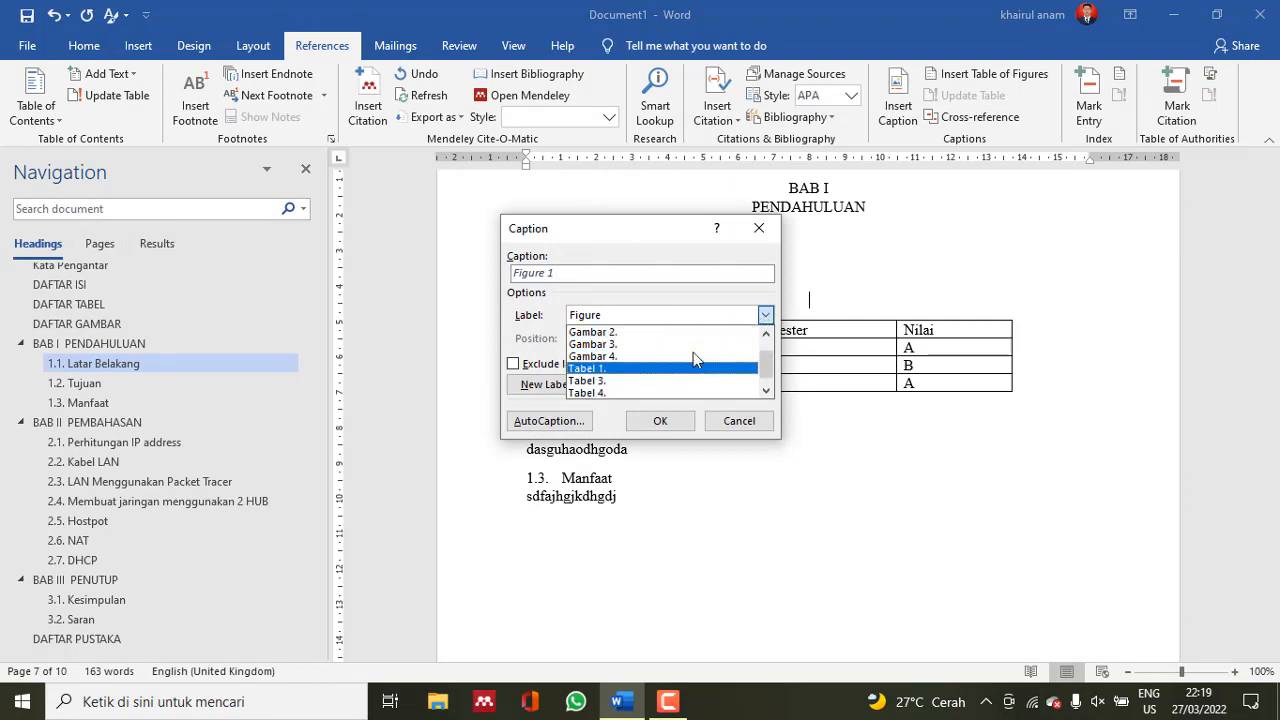
left_click(765, 312)
left_click(765, 312)
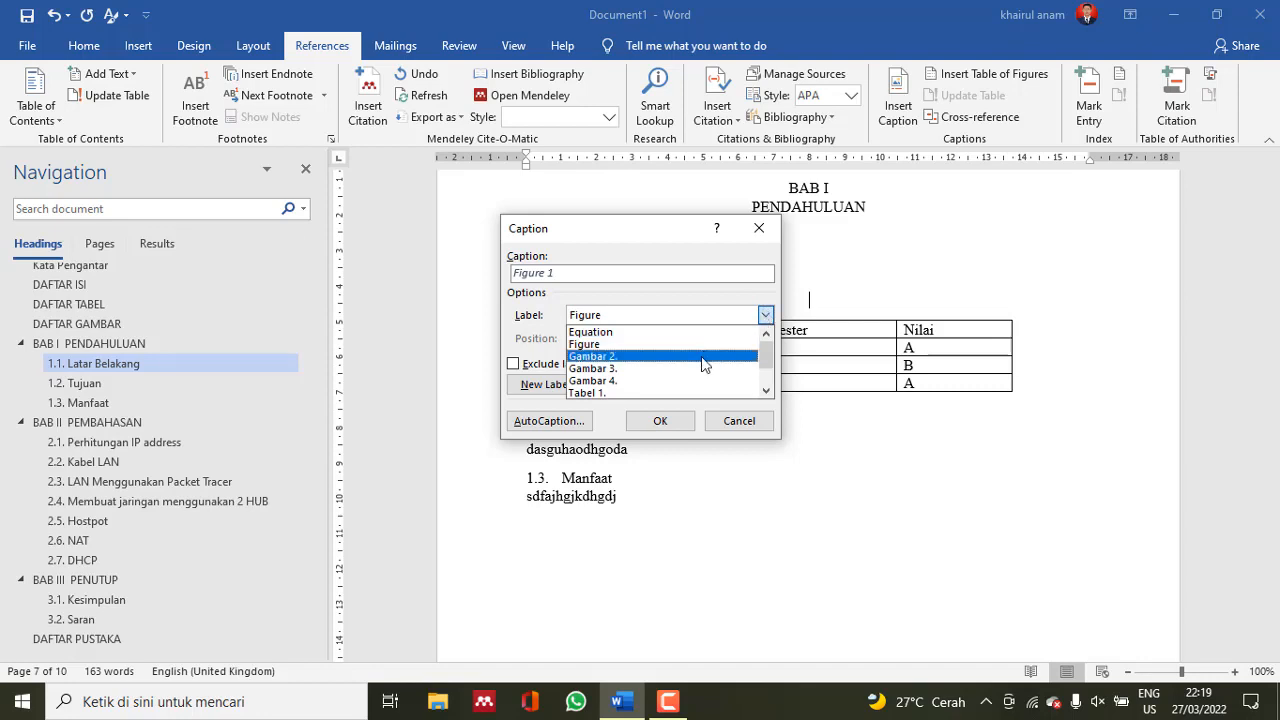
scroll(703, 364, "down", 1)
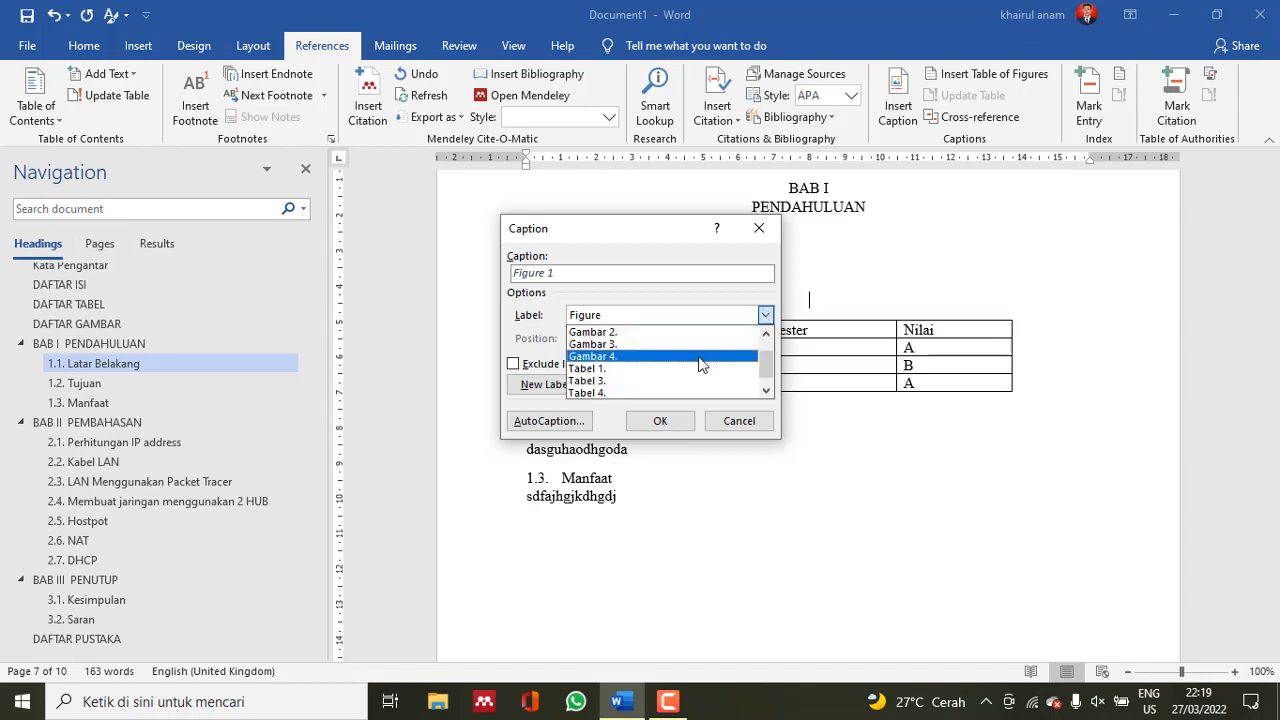
left_click(644, 370)
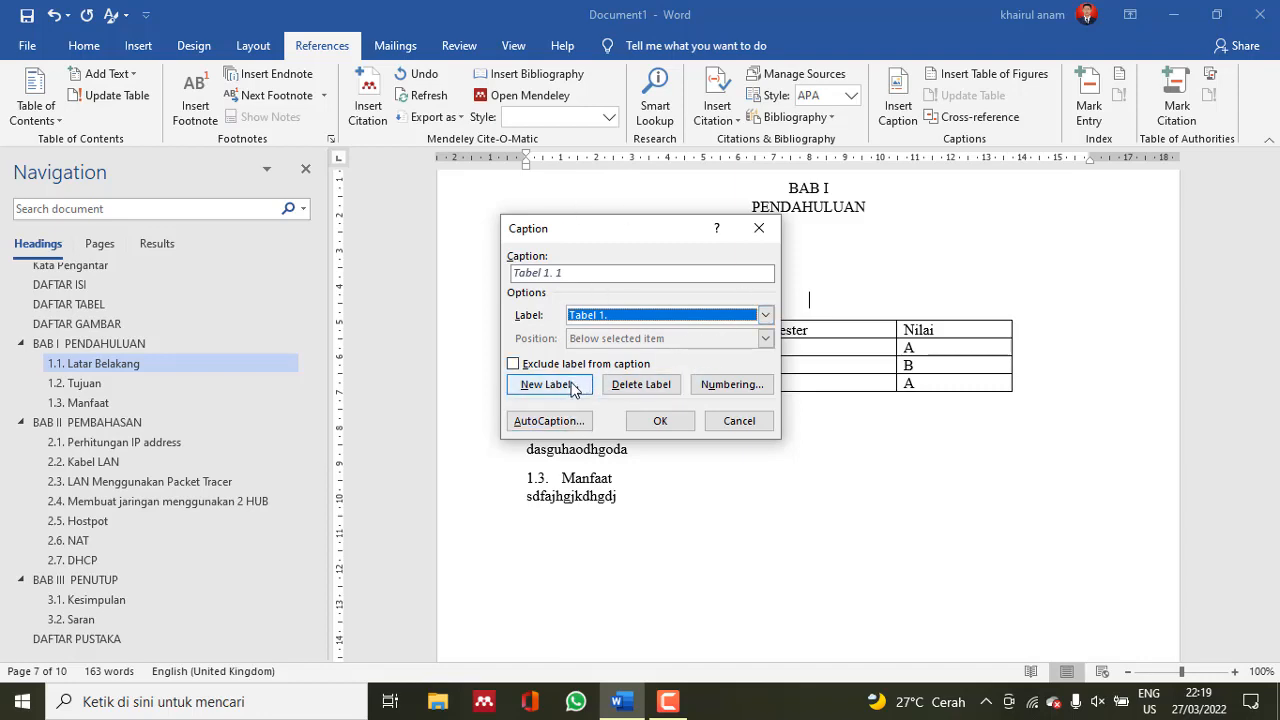
left_click(549, 384)
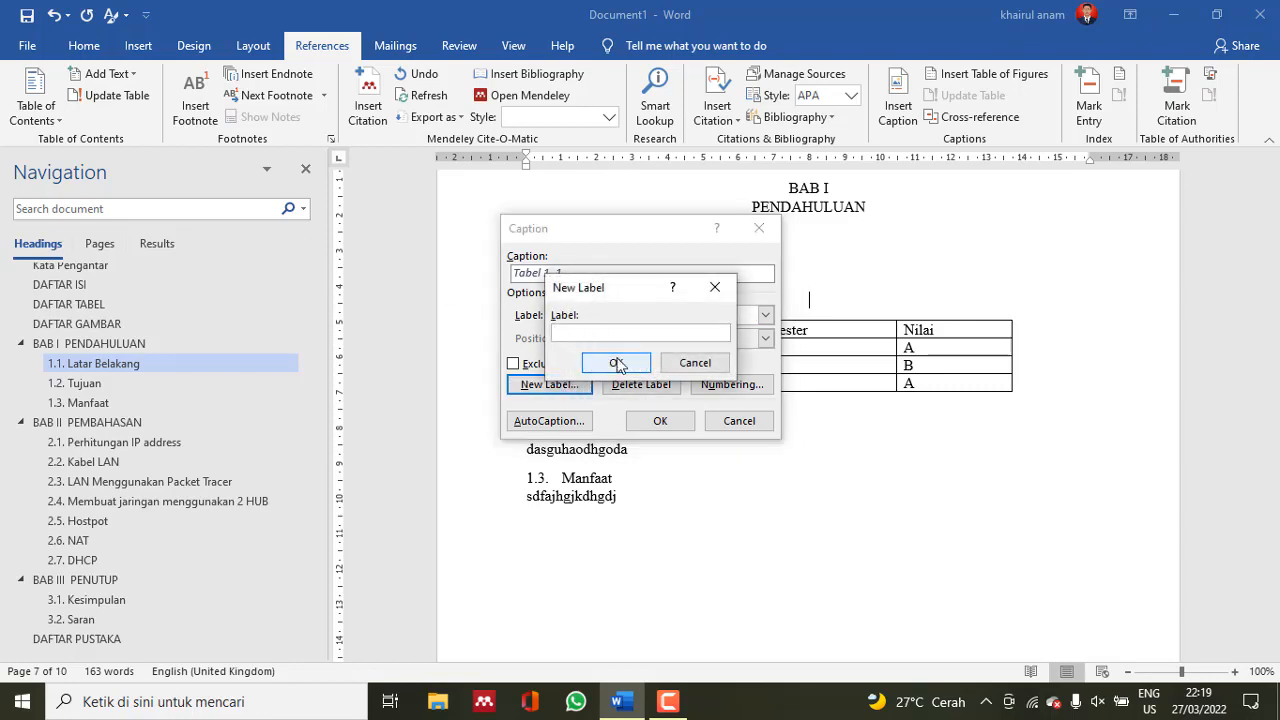
left_click(690, 364)
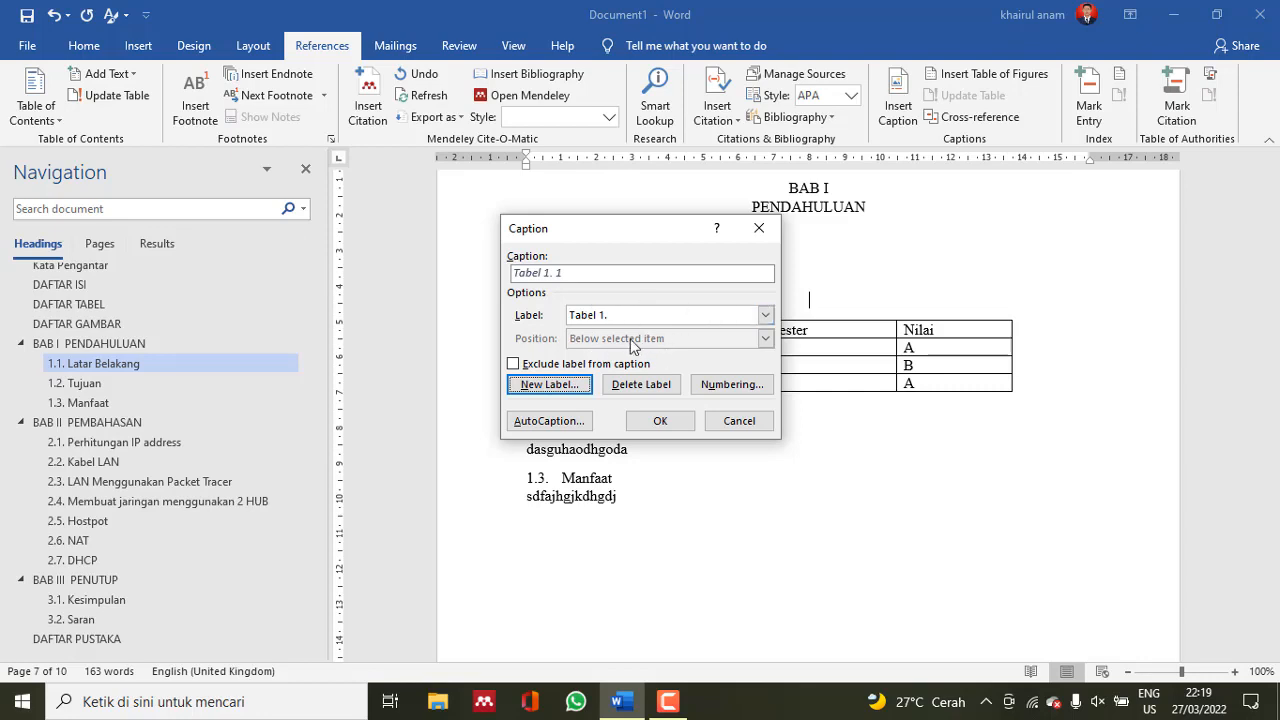
left_click(661, 421)
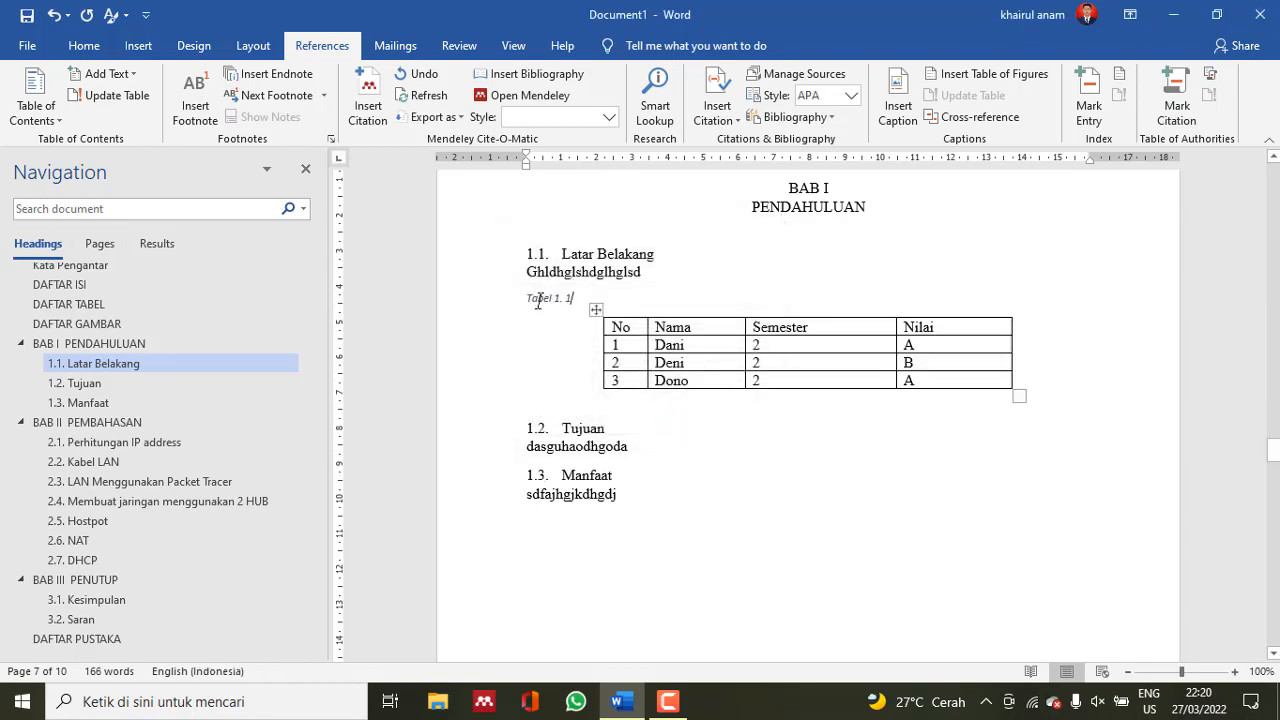
Centre the Tabel 1. 1 caption above the grades table
left_click(84, 45)
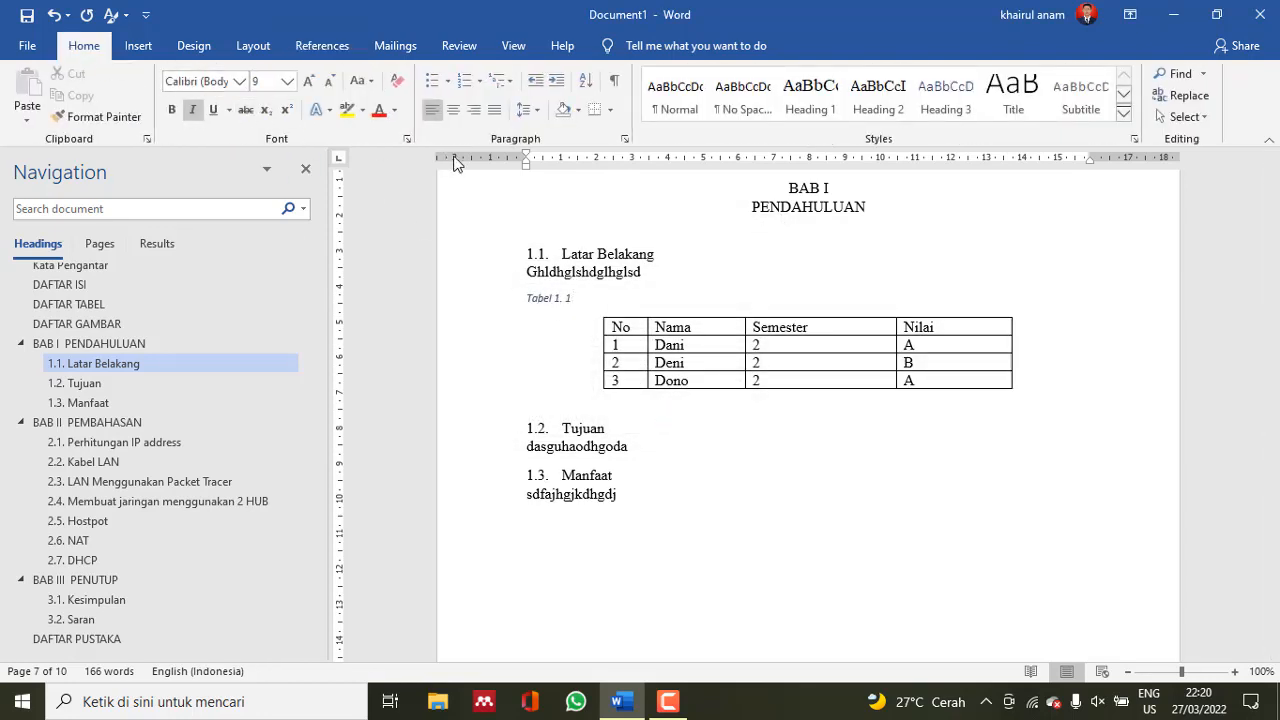
left_click(455, 113)
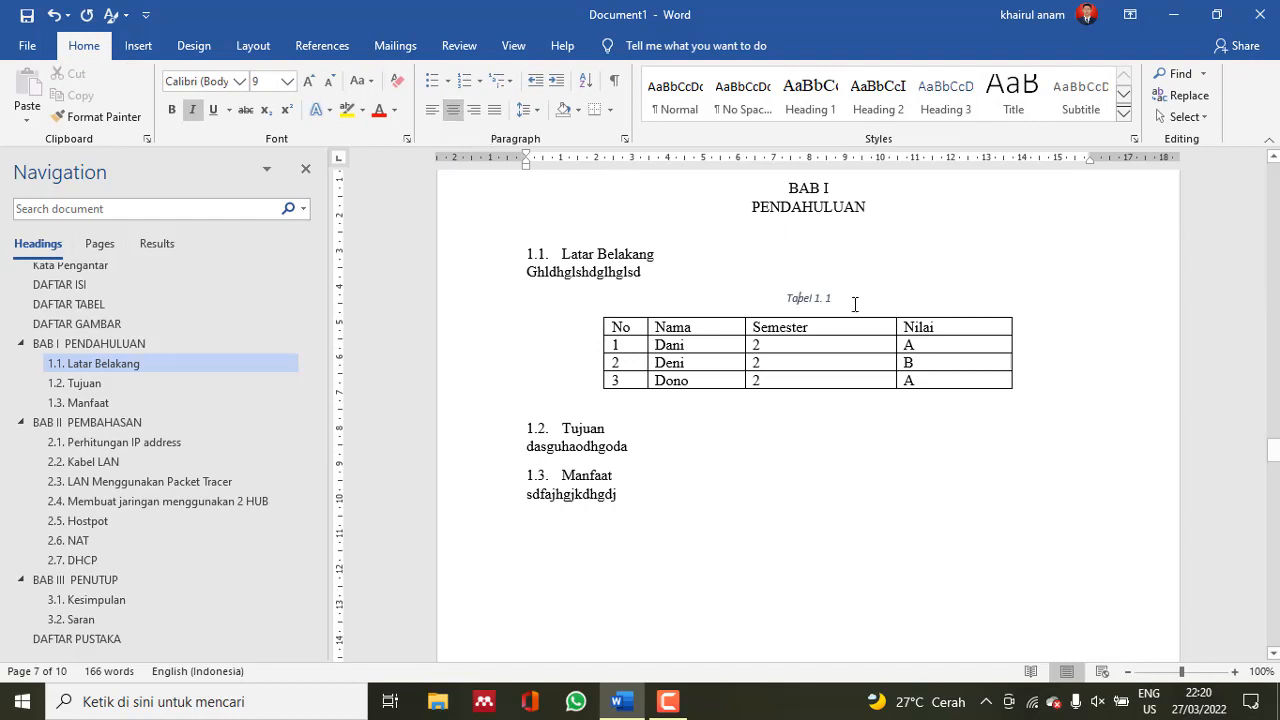
left_click_drag(852, 301, 782, 300)
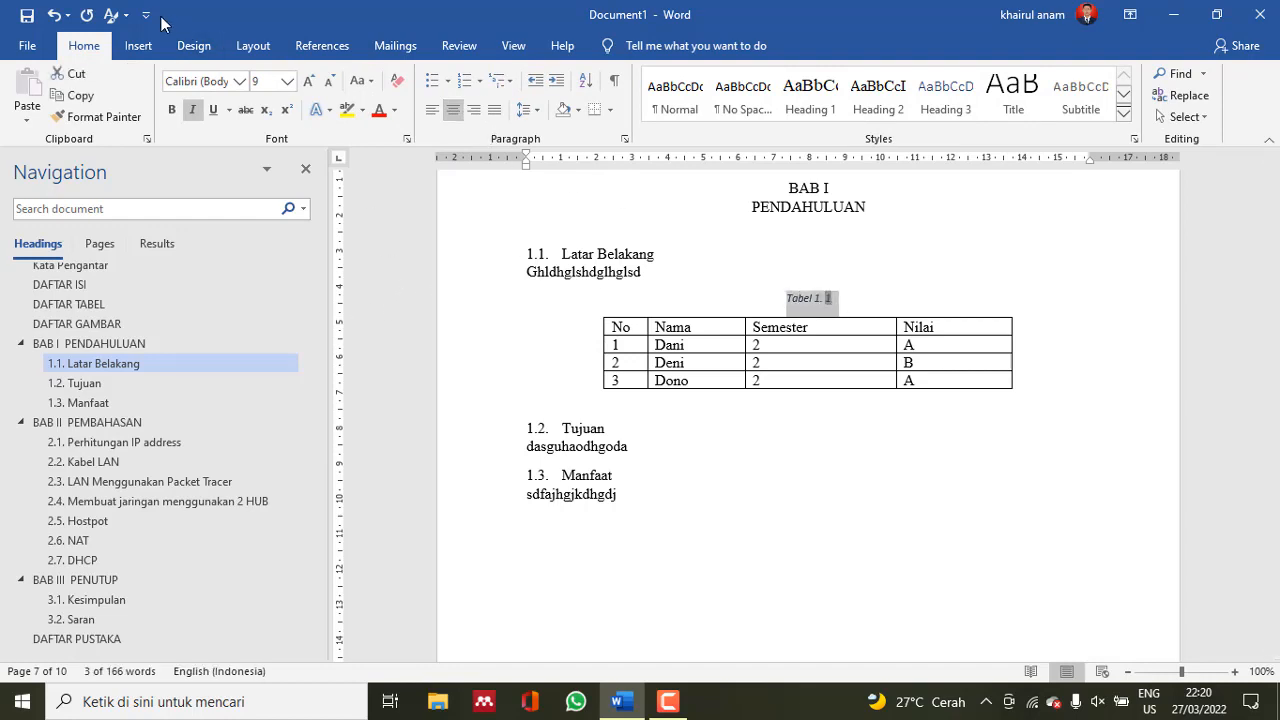
Complete the table caption after its number with ". Tabel Nilai Mahasiswa STIE Mahaputra"
left_click(909, 299)
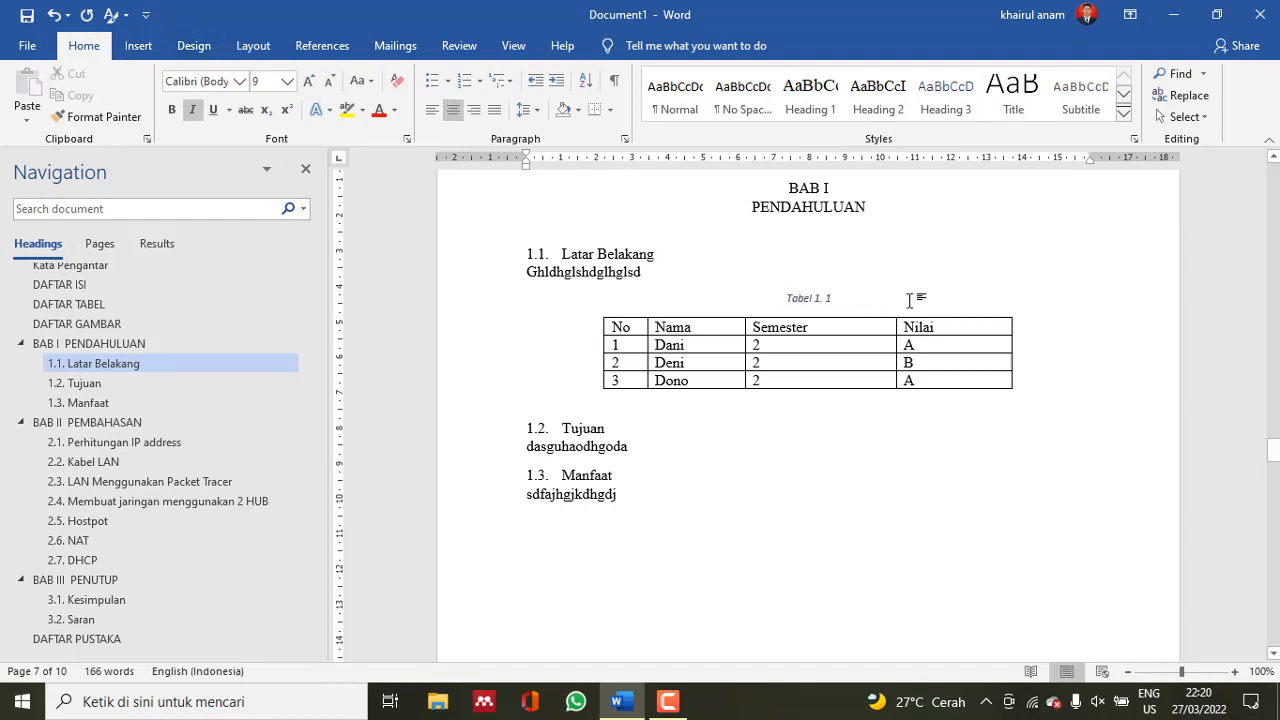
type(". ")
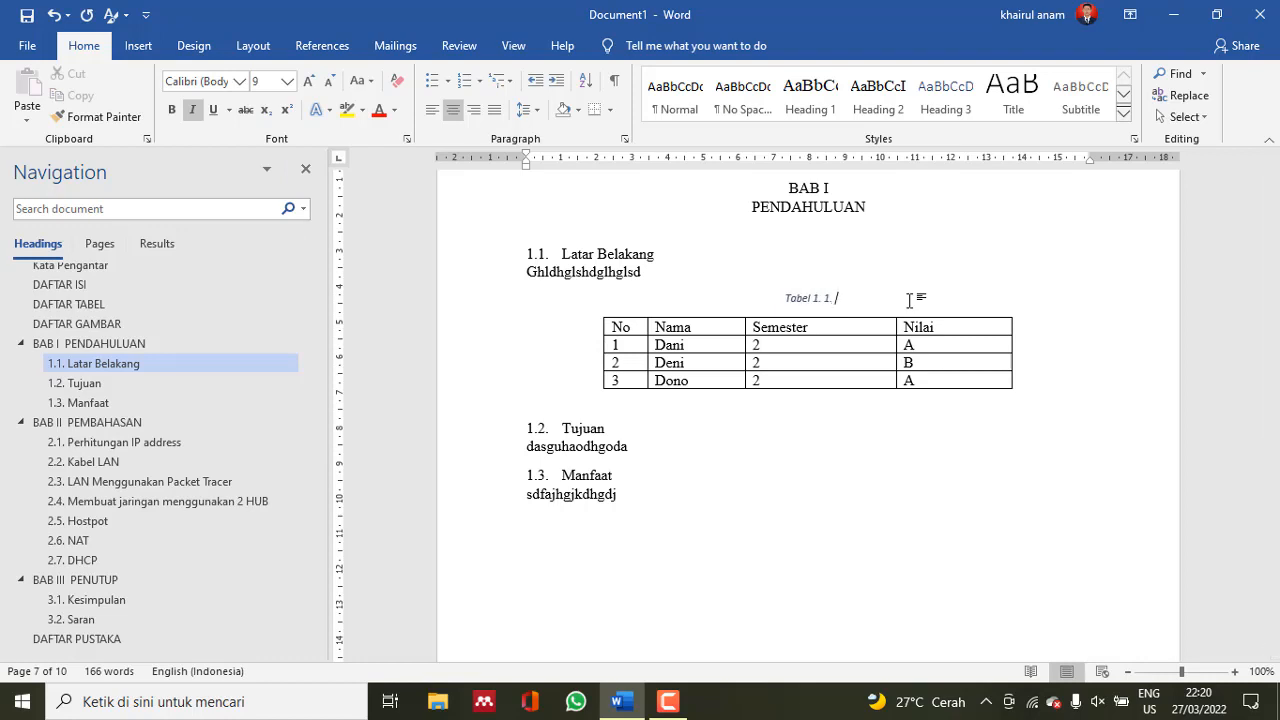
type("Tabel Nilai Mahasiswa ")
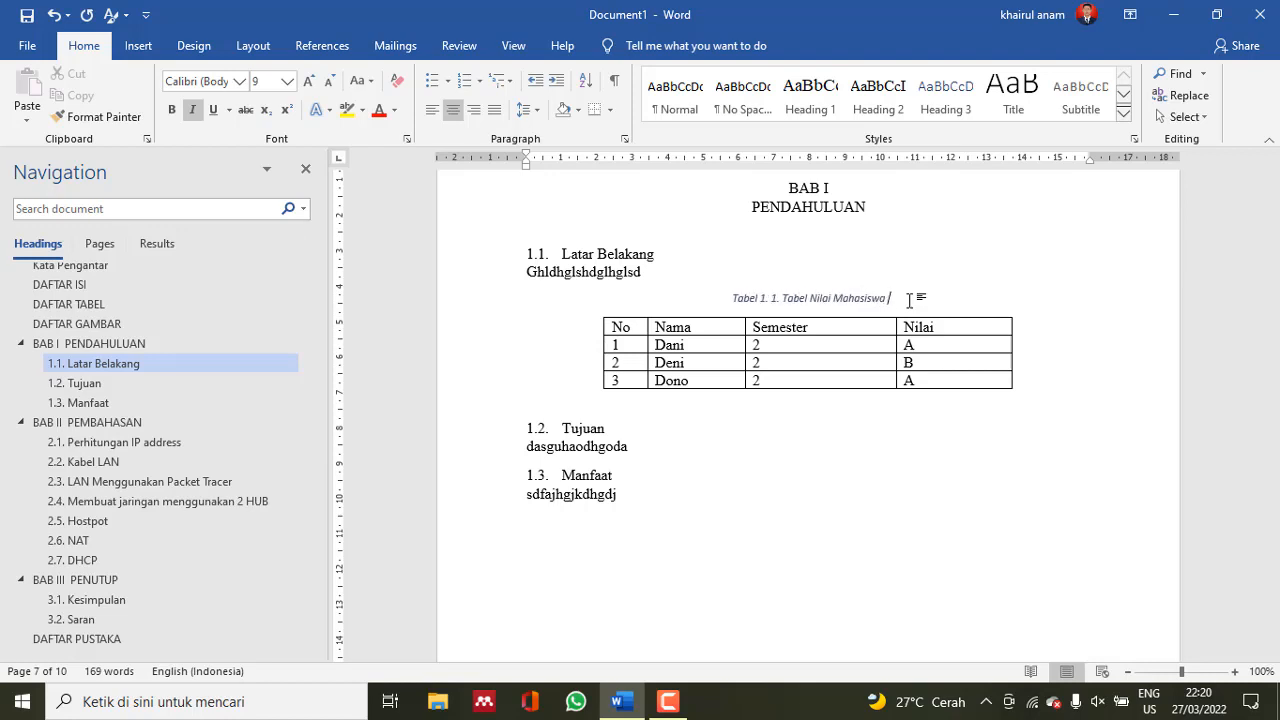
type("STIE")
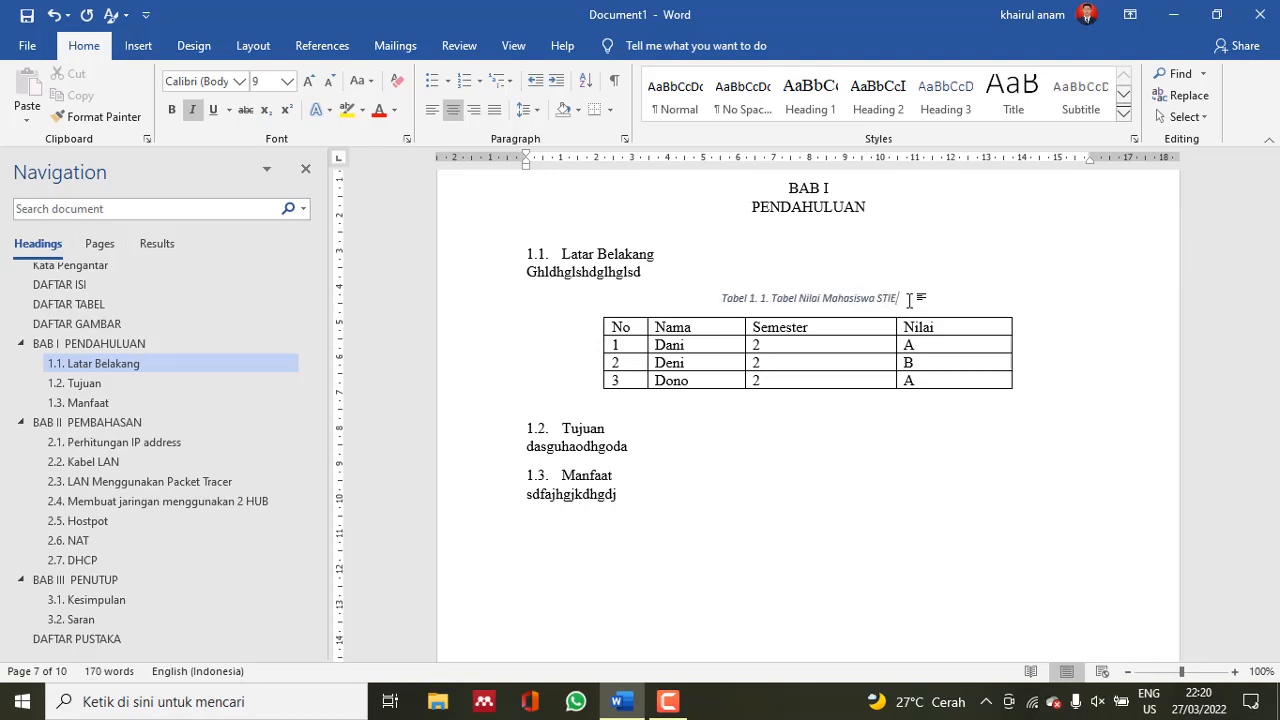
type(" Mahap")
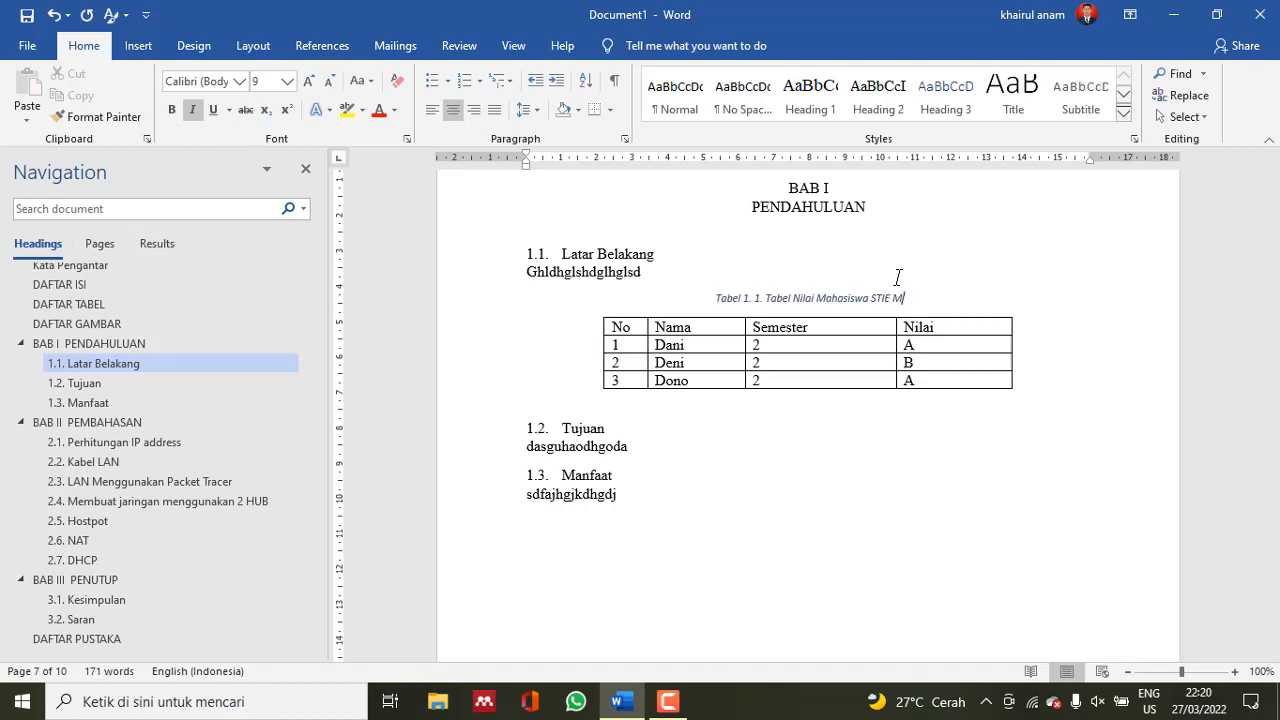
type("utra")
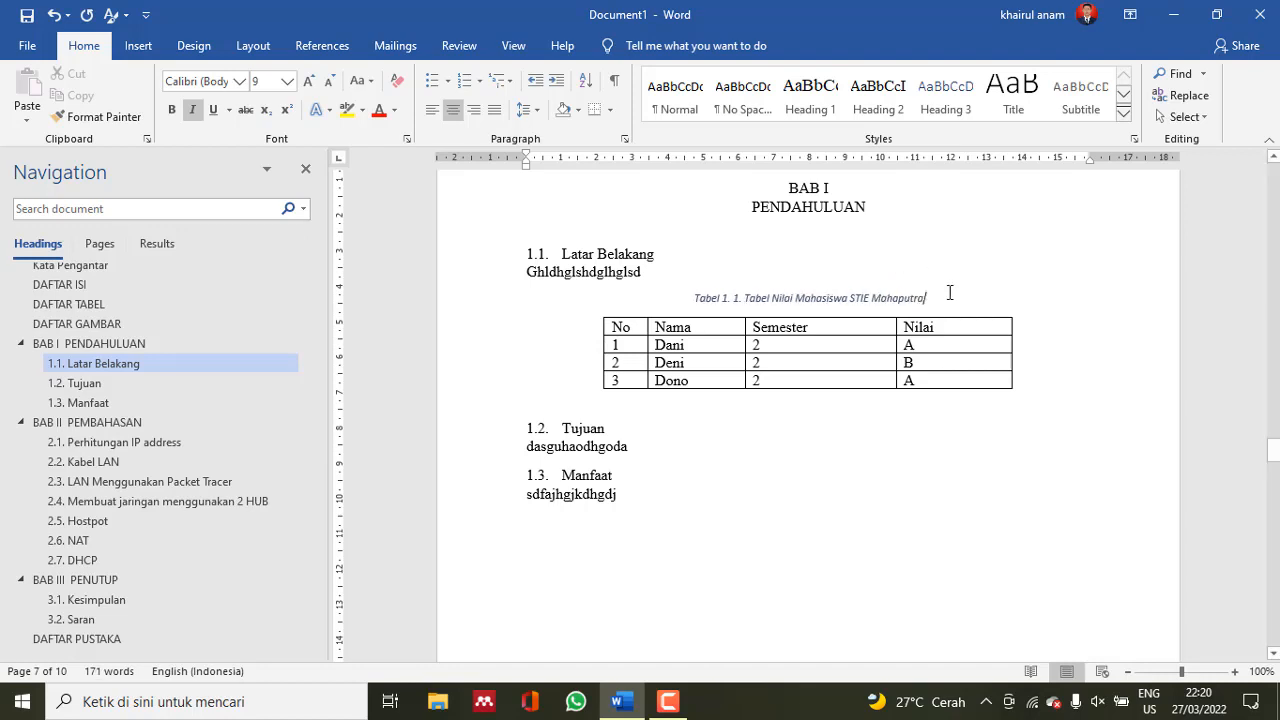
Format the whole caption as non-italic Times New Roman, 11 pt, in the Automatic font color
left_click_drag(950, 293, 692, 298)
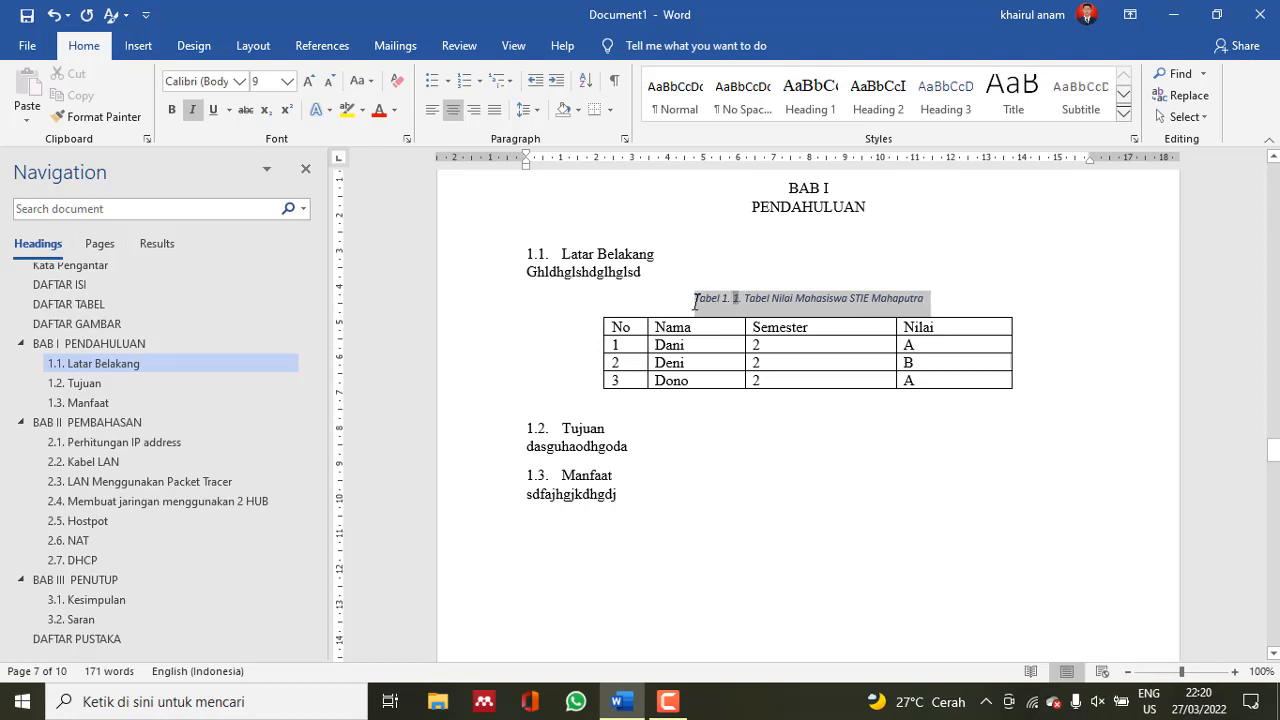
left_click(192, 110)
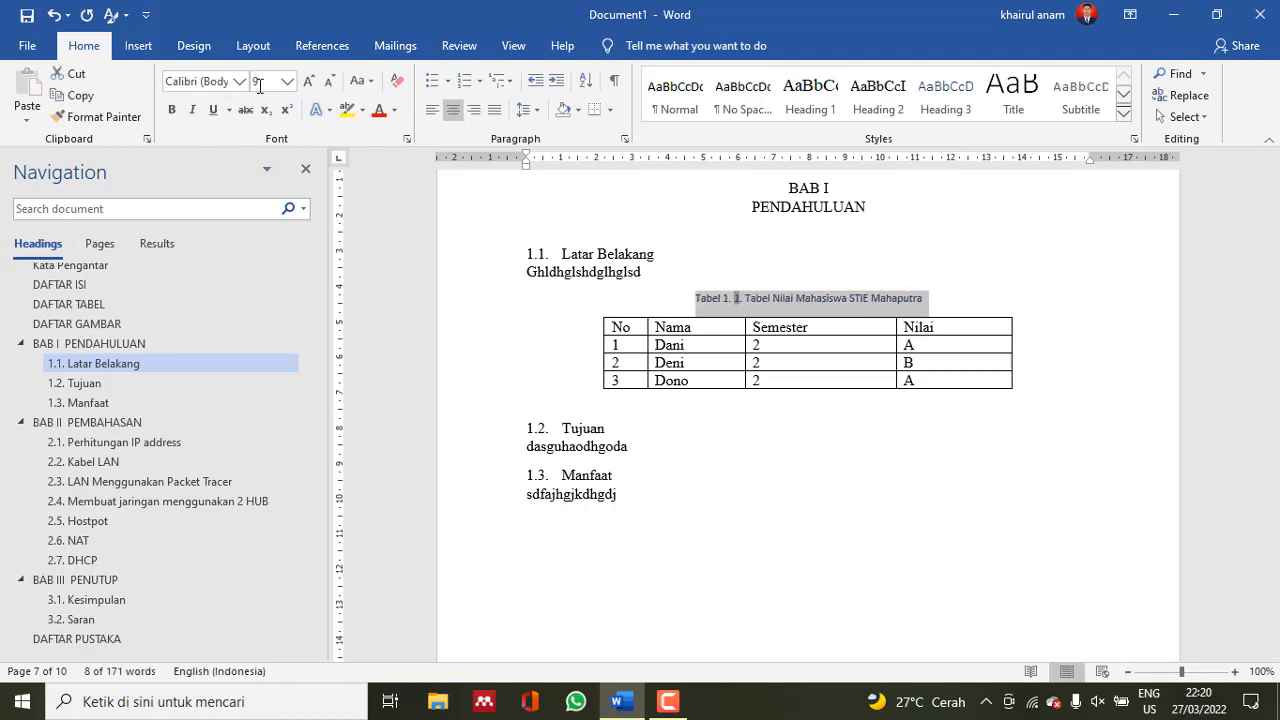
left_click(240, 81)
left_click(264, 195)
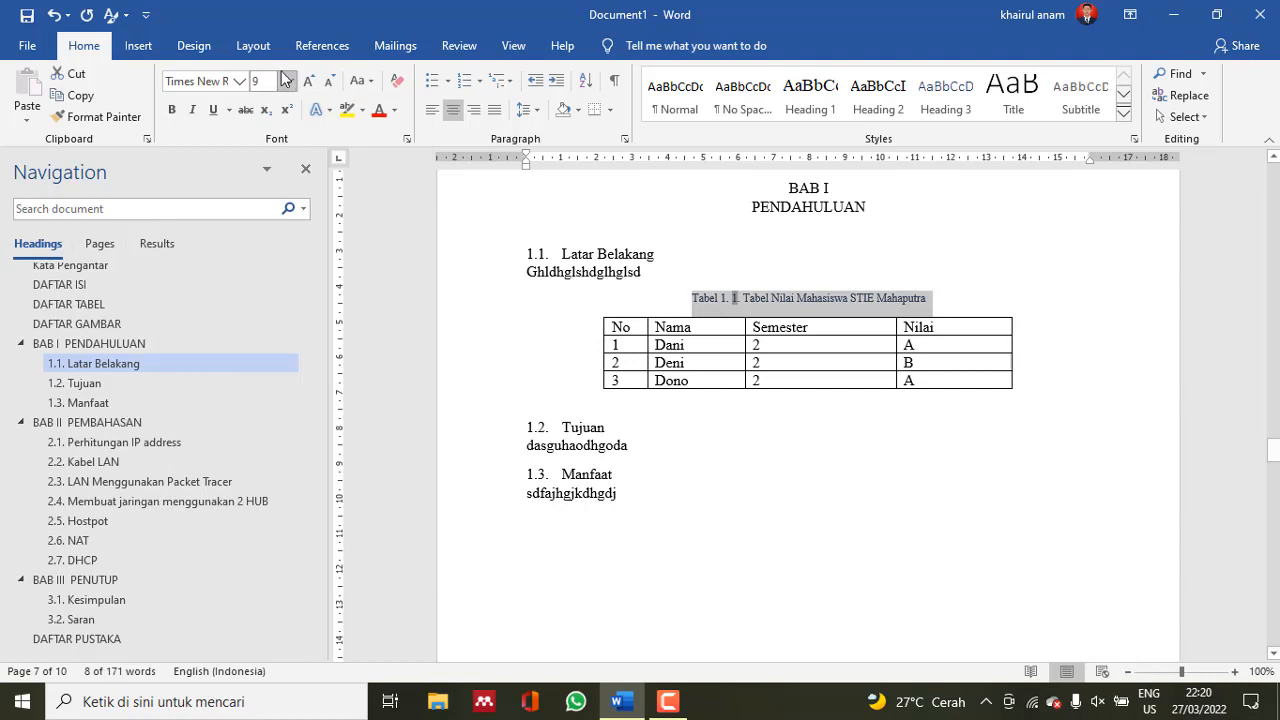
left_click(287, 81)
left_click(262, 156)
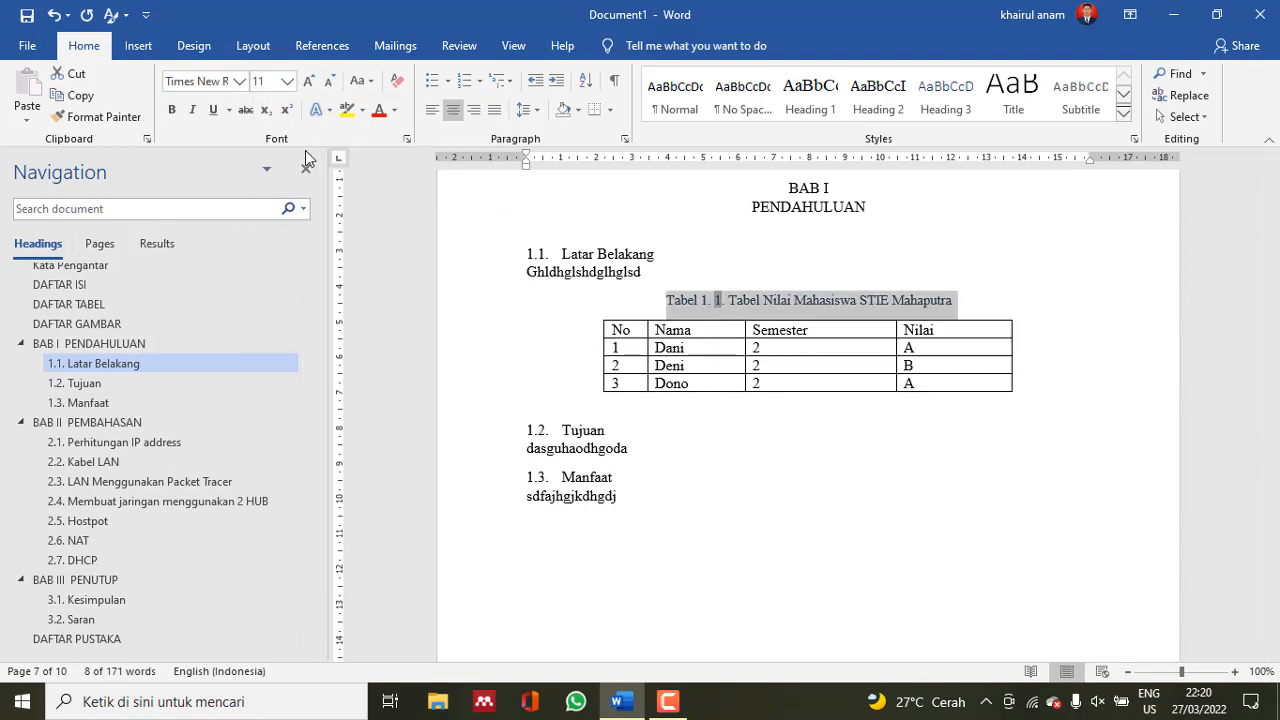
left_click(394, 110)
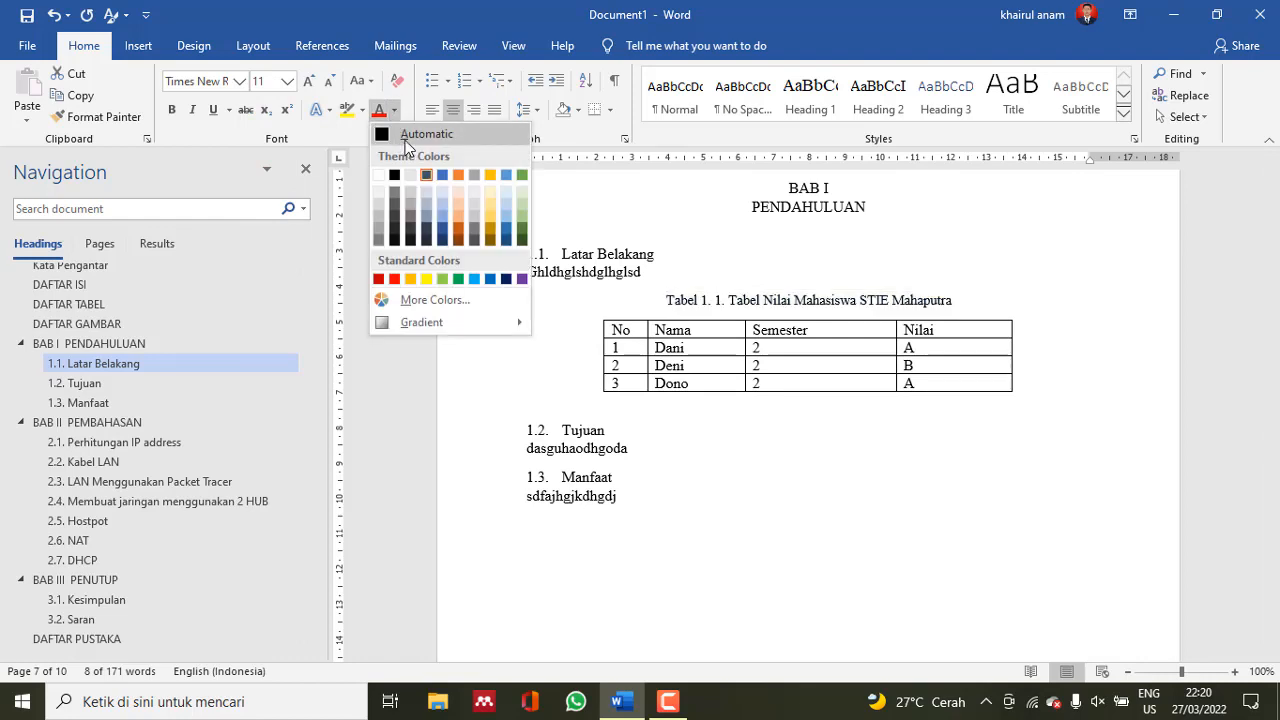
left_click(402, 134)
left_click(1079, 315)
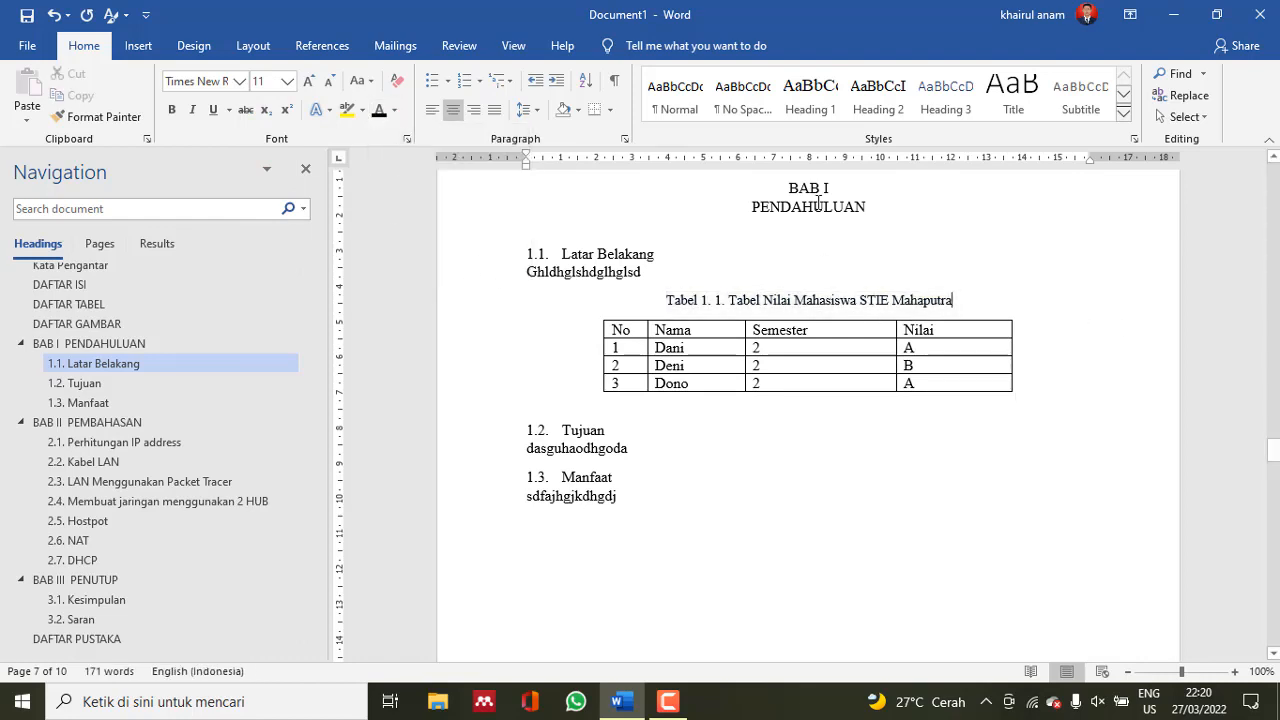
left_click(1080, 389)
key("Return")
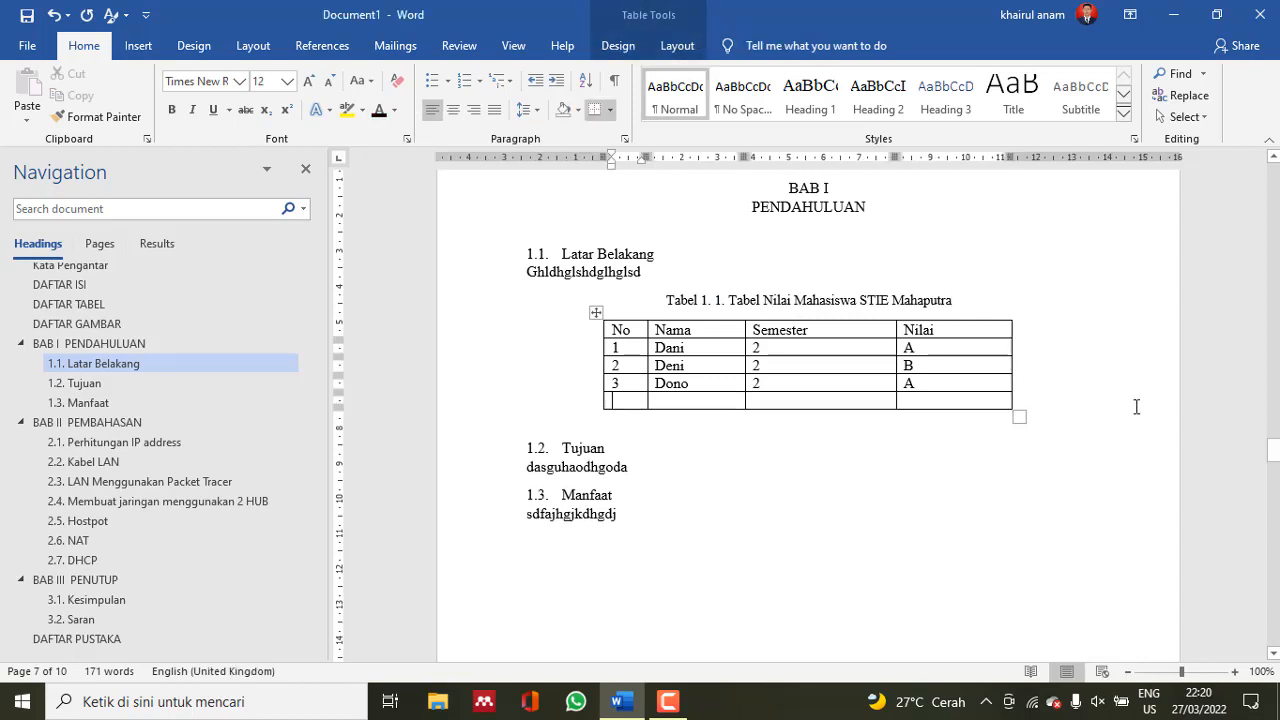
key("ctrl+z")
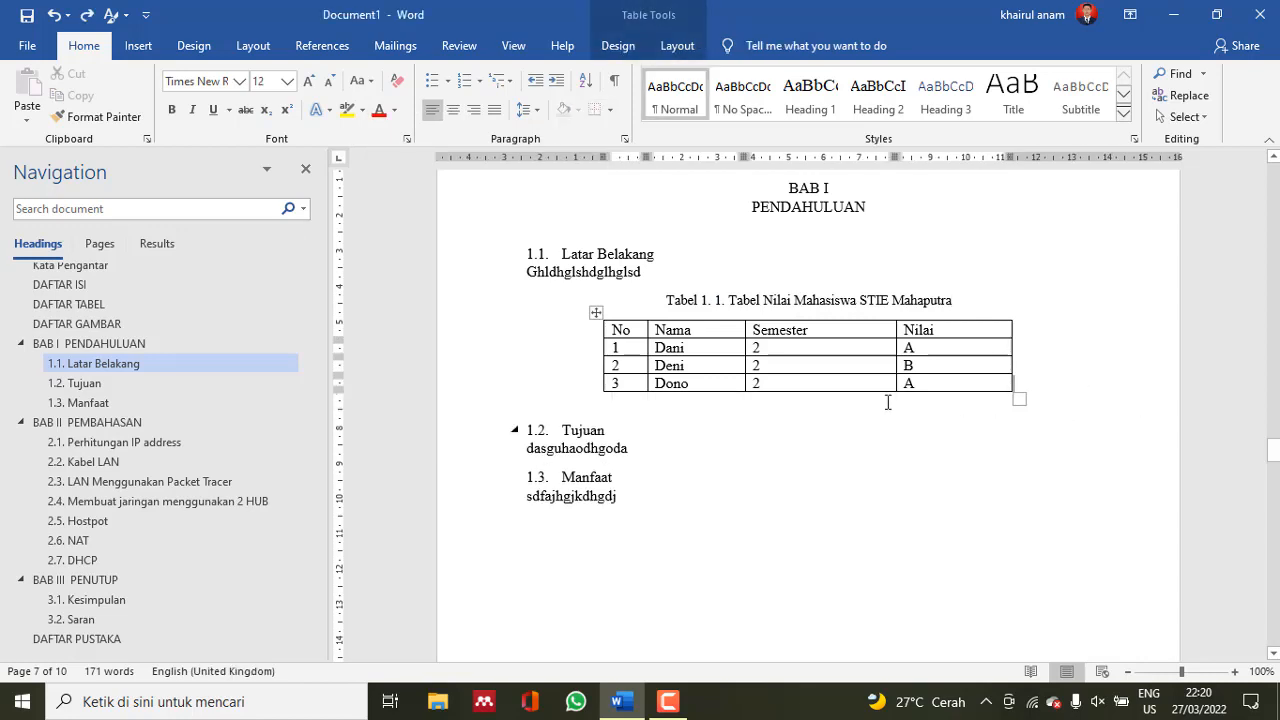
Add an empty line below the grades table and insert a table with two columns and three rows there
left_click(825, 414)
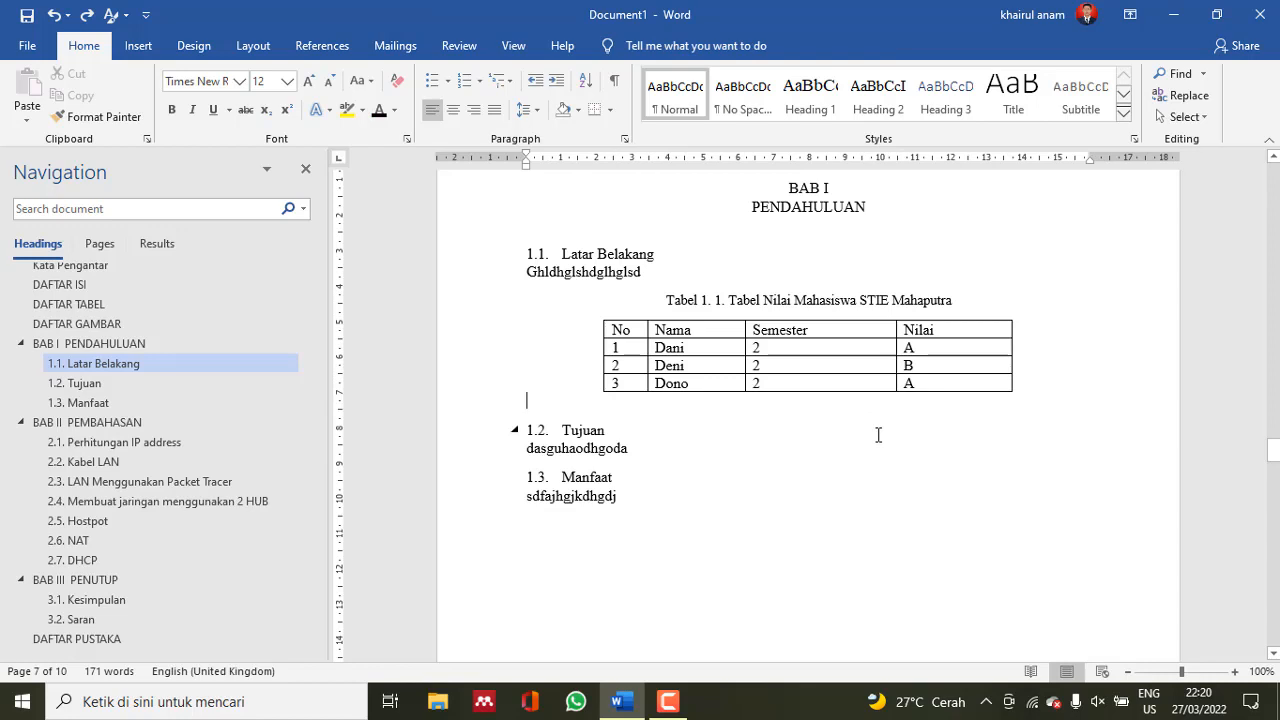
key("Return")
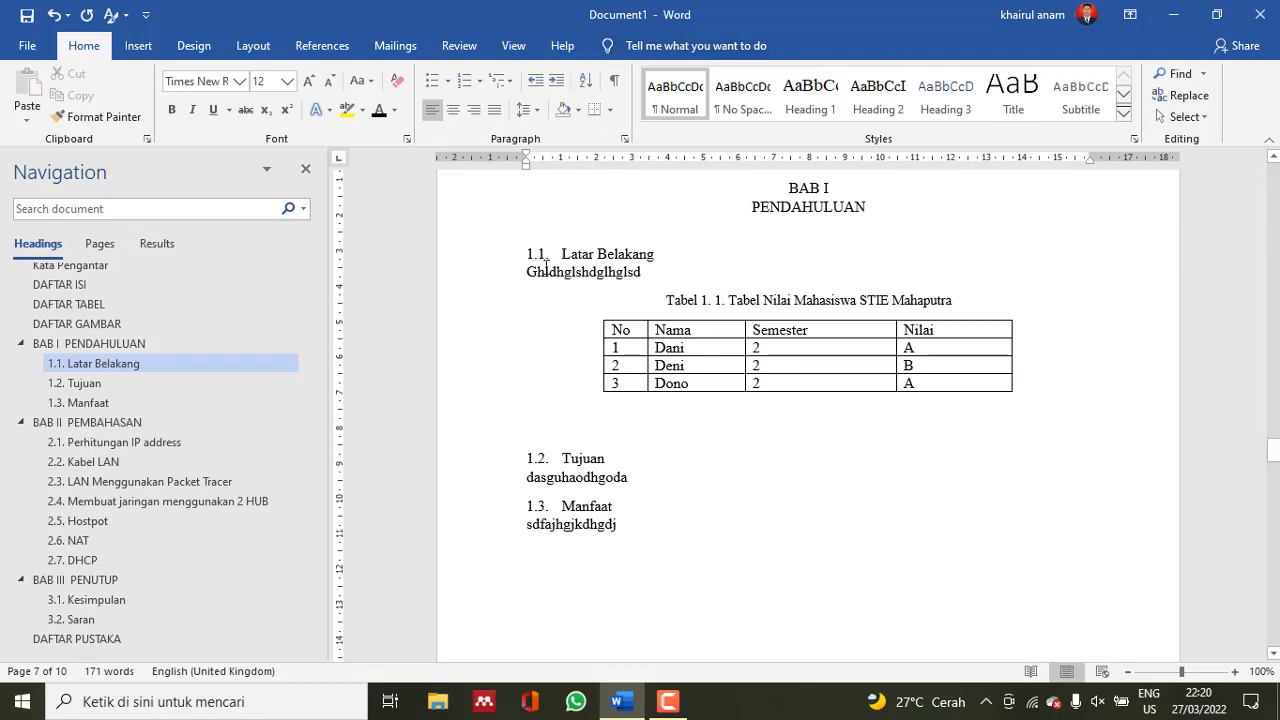
left_click(177, 54)
left_click(138, 45)
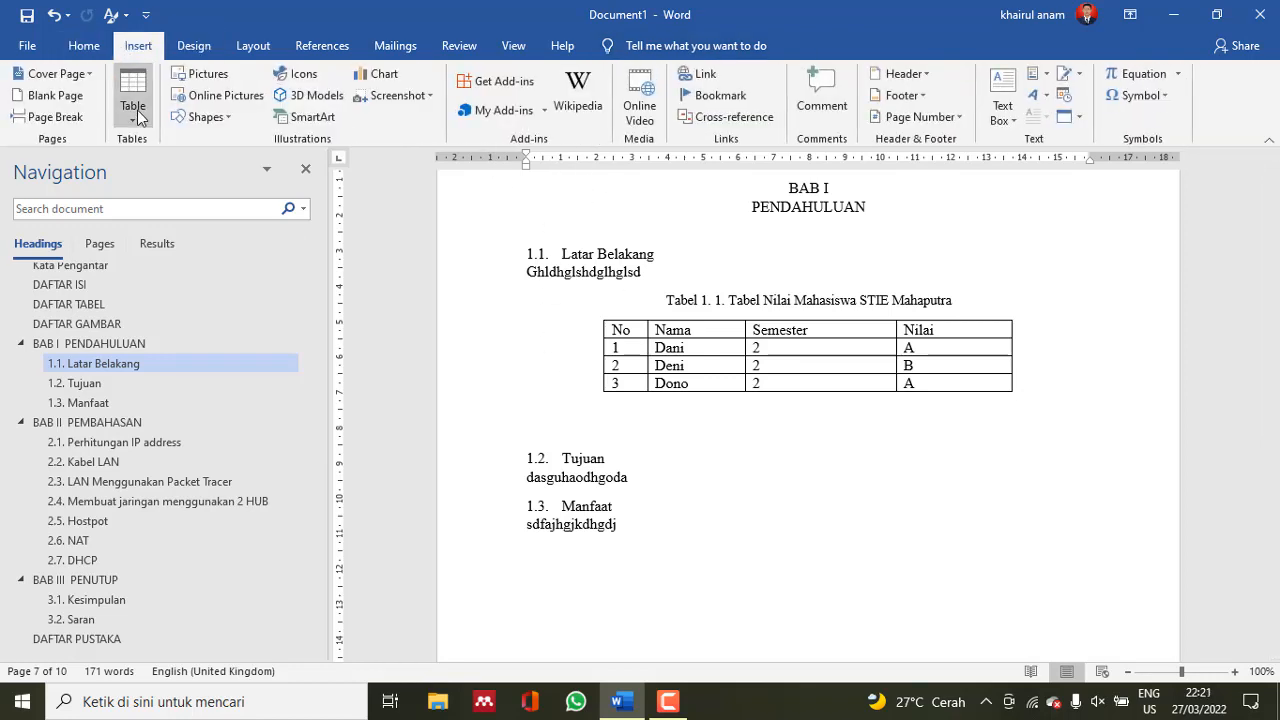
left_click(137, 112)
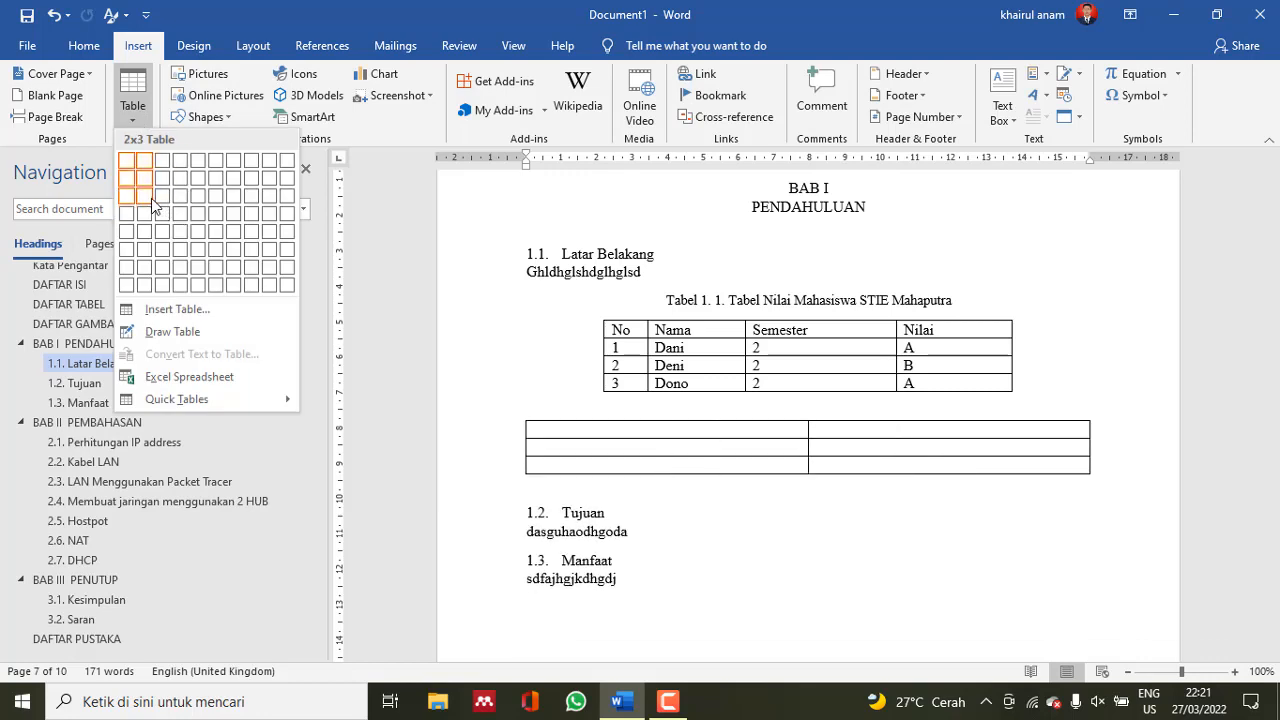
left_click(144, 196)
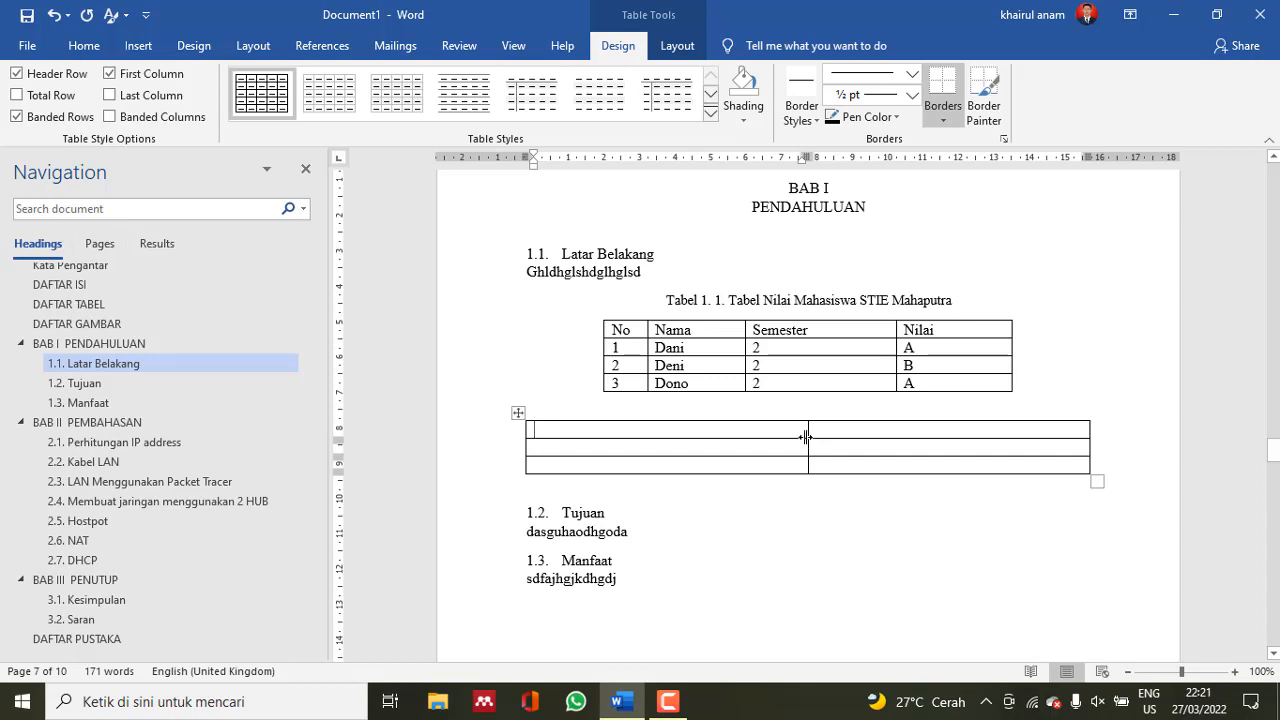
Narrow the new two-column table's first column to about 3.5 cm and second to about 2.5 cm, and centre the table
left_click_drag(808, 432, 650, 432)
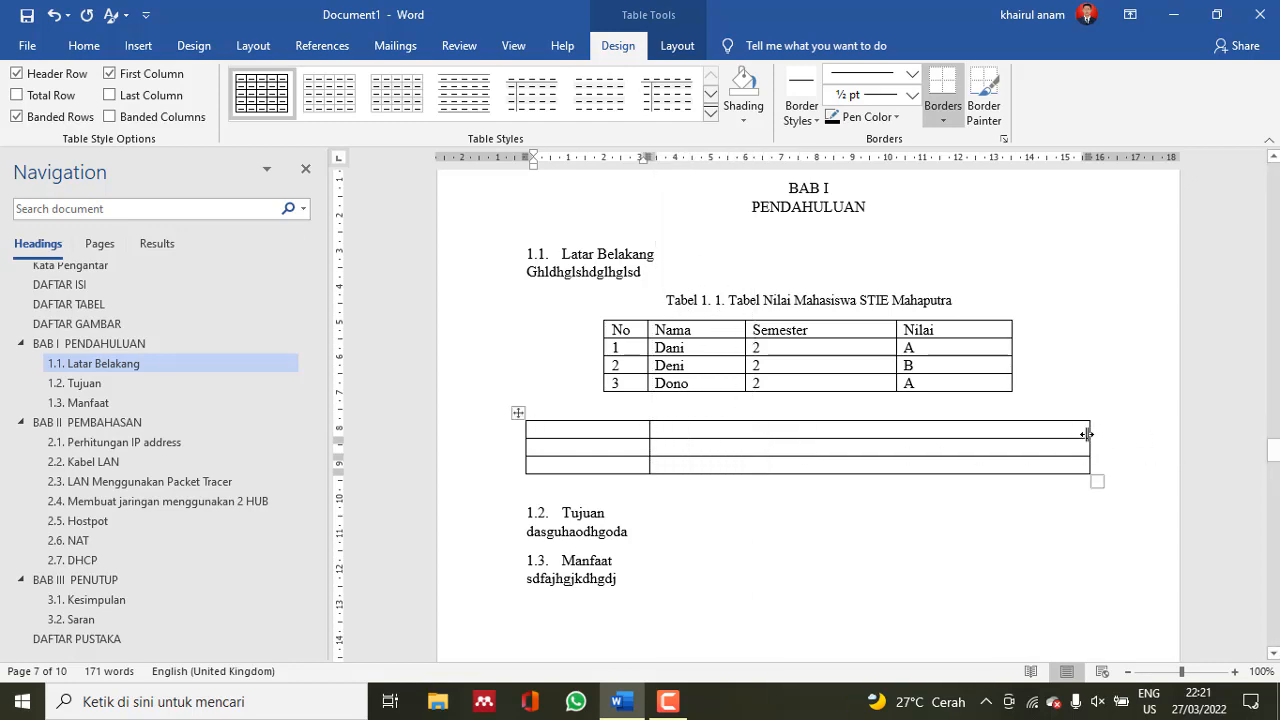
left_click_drag(1090, 430, 738, 430)
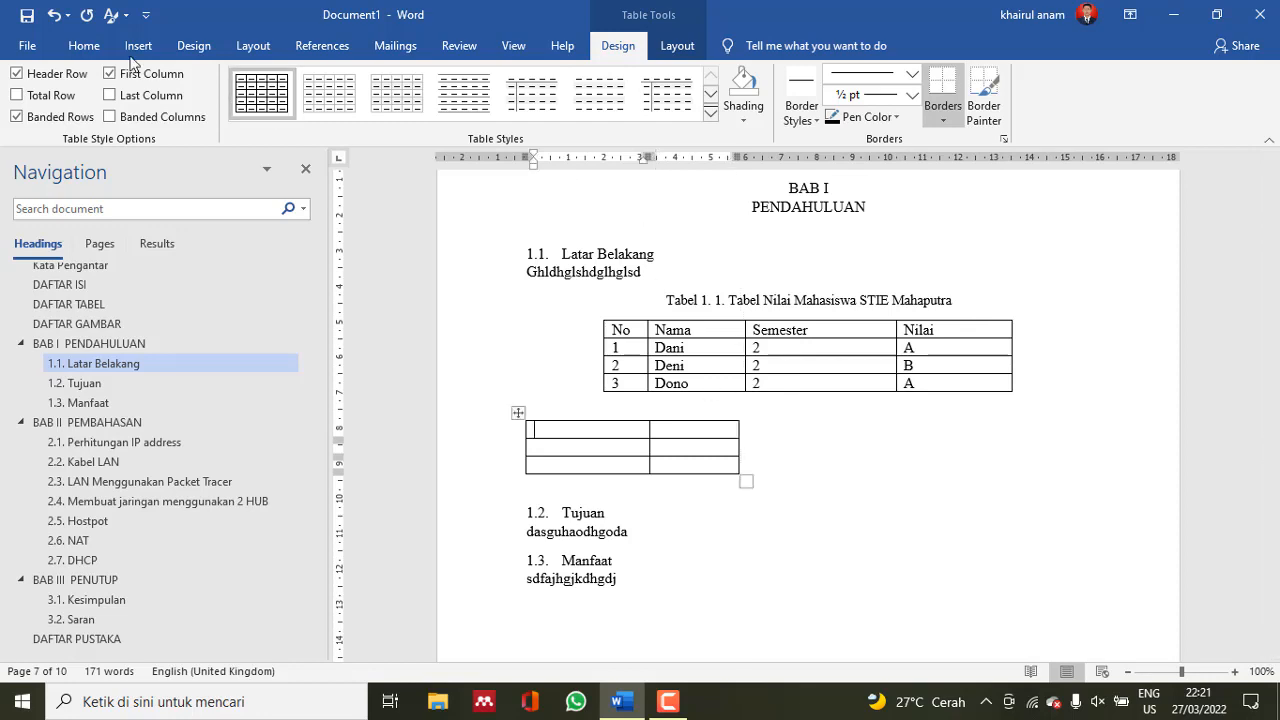
left_click(84, 46)
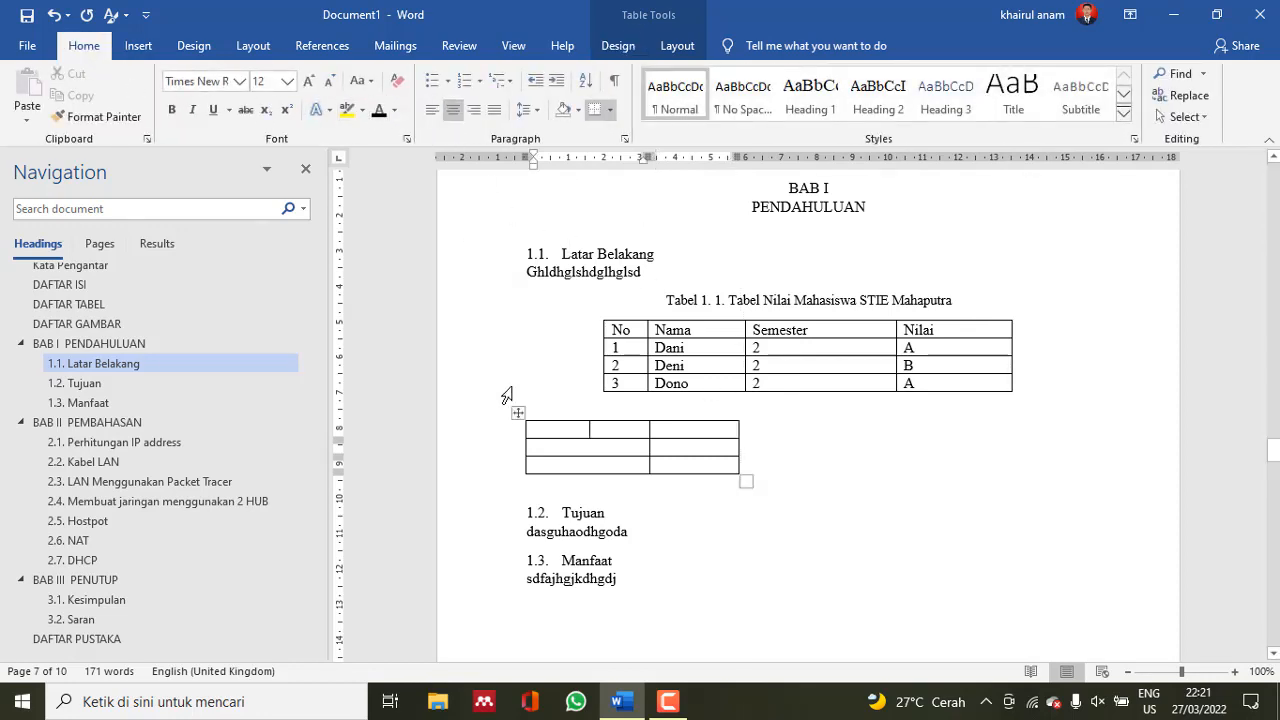
left_click(518, 413)
left_click(453, 110)
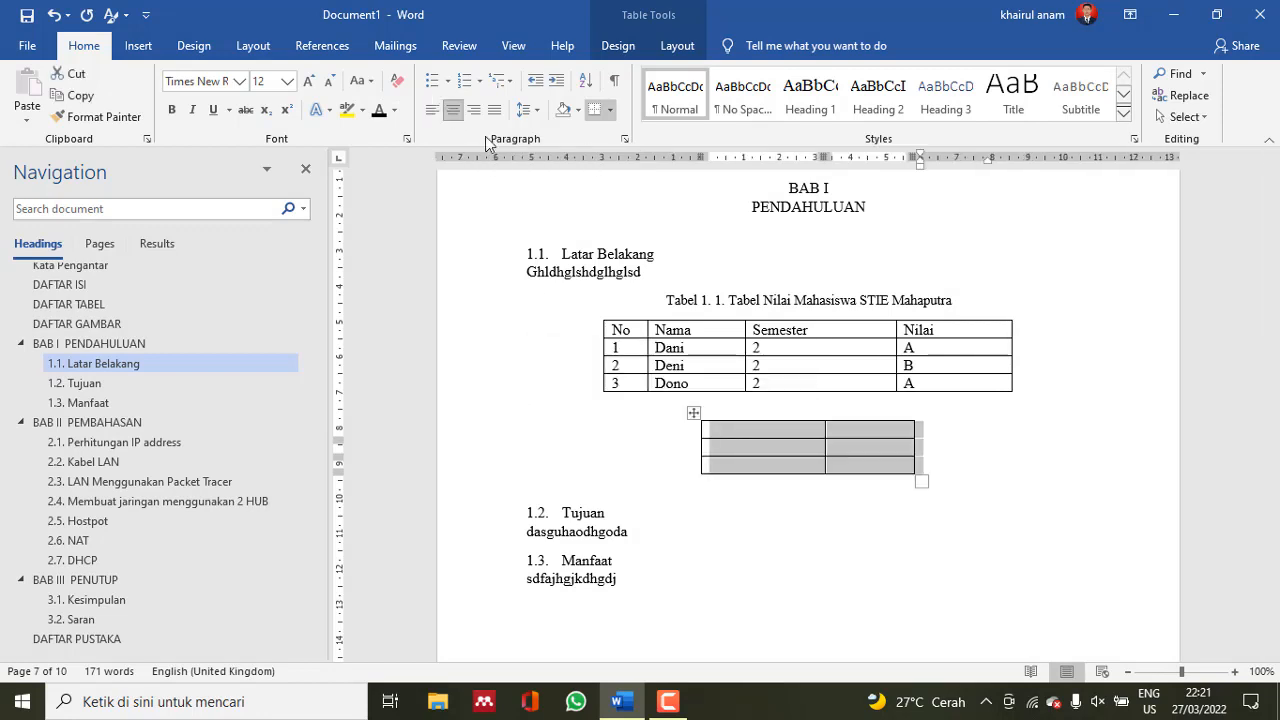
Enter the headers "Nama" and "Asal Sekolah" in the second table, widening its last column to fit the header on one line
left_click(795, 430)
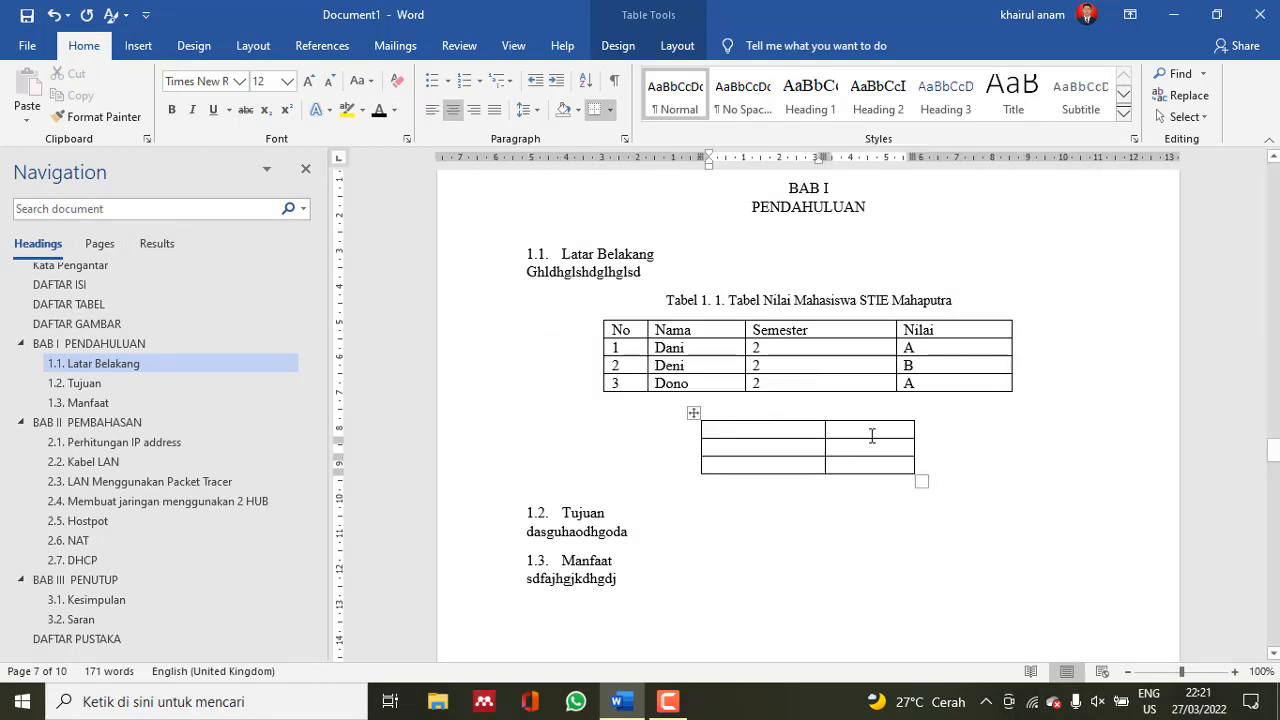
type("Nama")
left_click(872, 435)
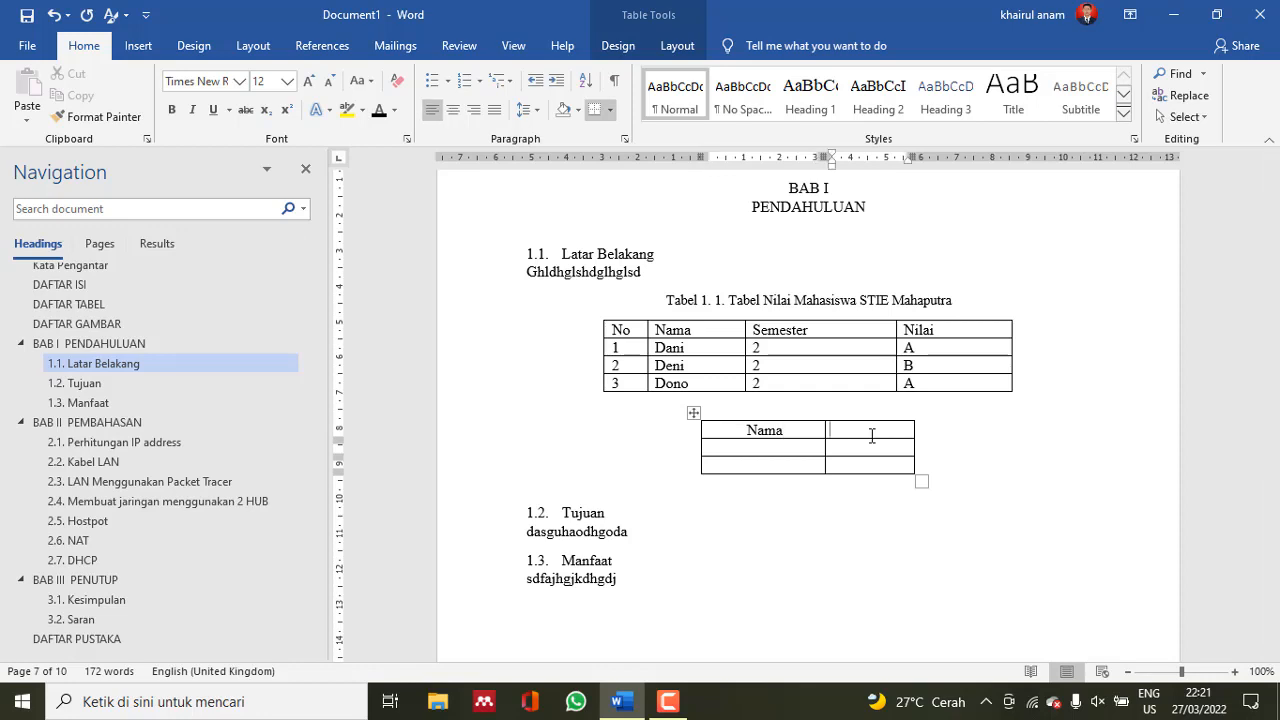
type("Asal Sekolah")
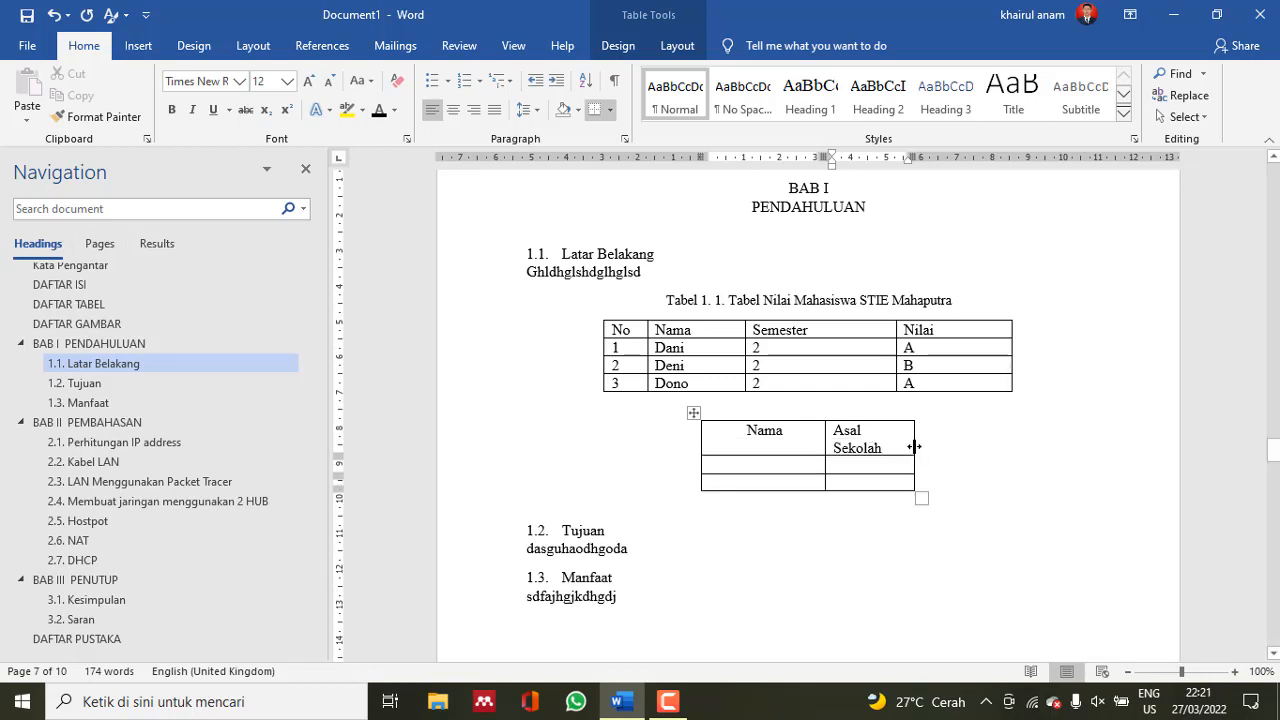
left_click_drag(911, 453, 941, 443)
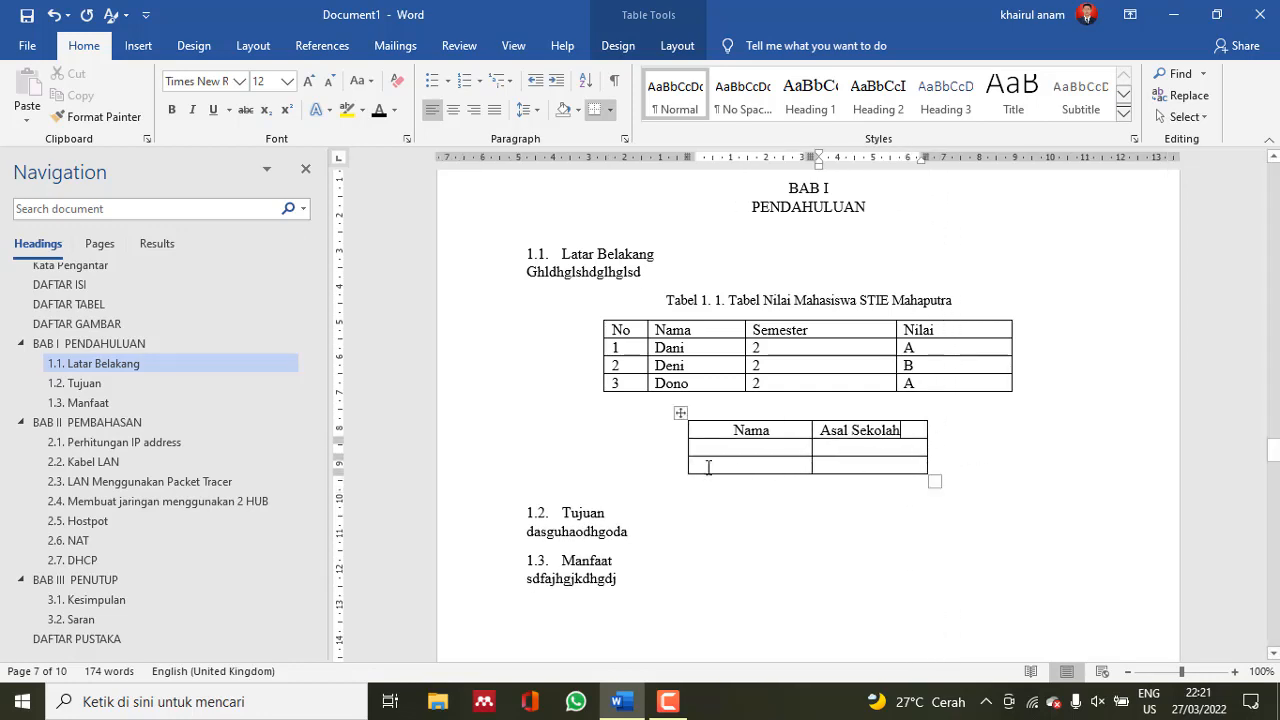
Fill the second table with the first two student names from the grades table and the schools SMK and SMA
left_click(740, 449)
type("Dani")
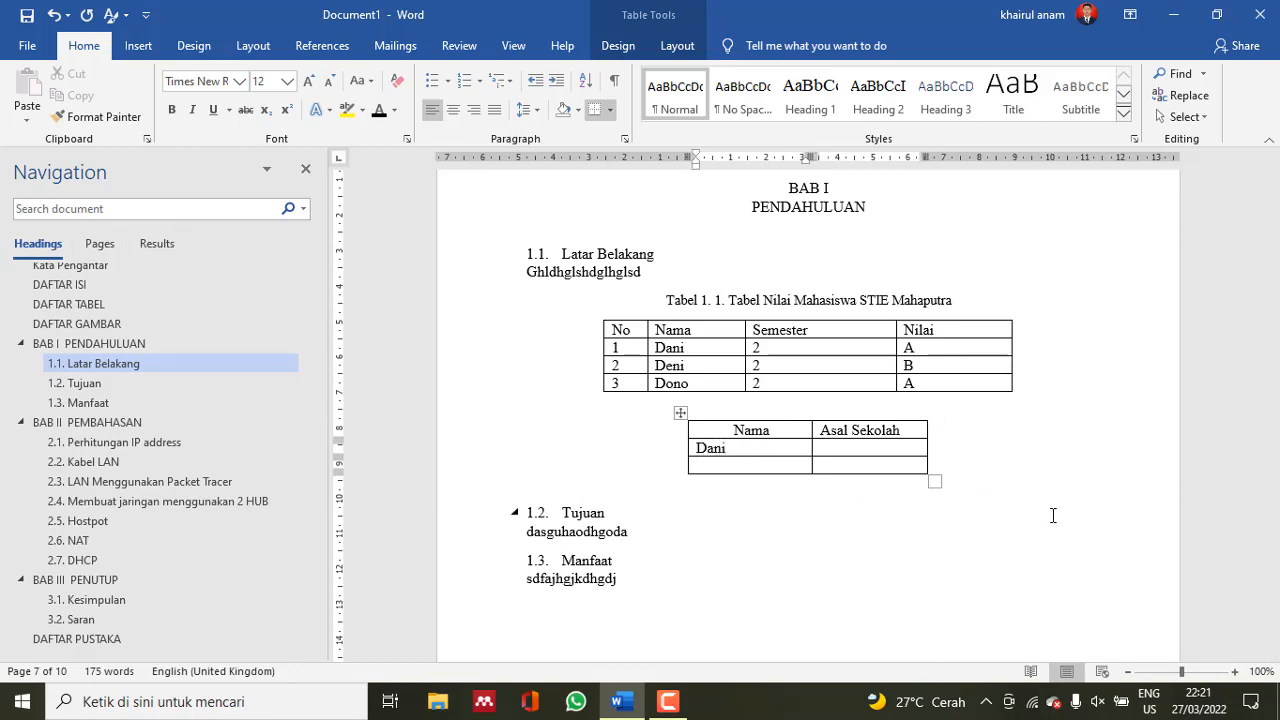
type("Deni")
key("Tab")
type("SMK")
type("SMA")
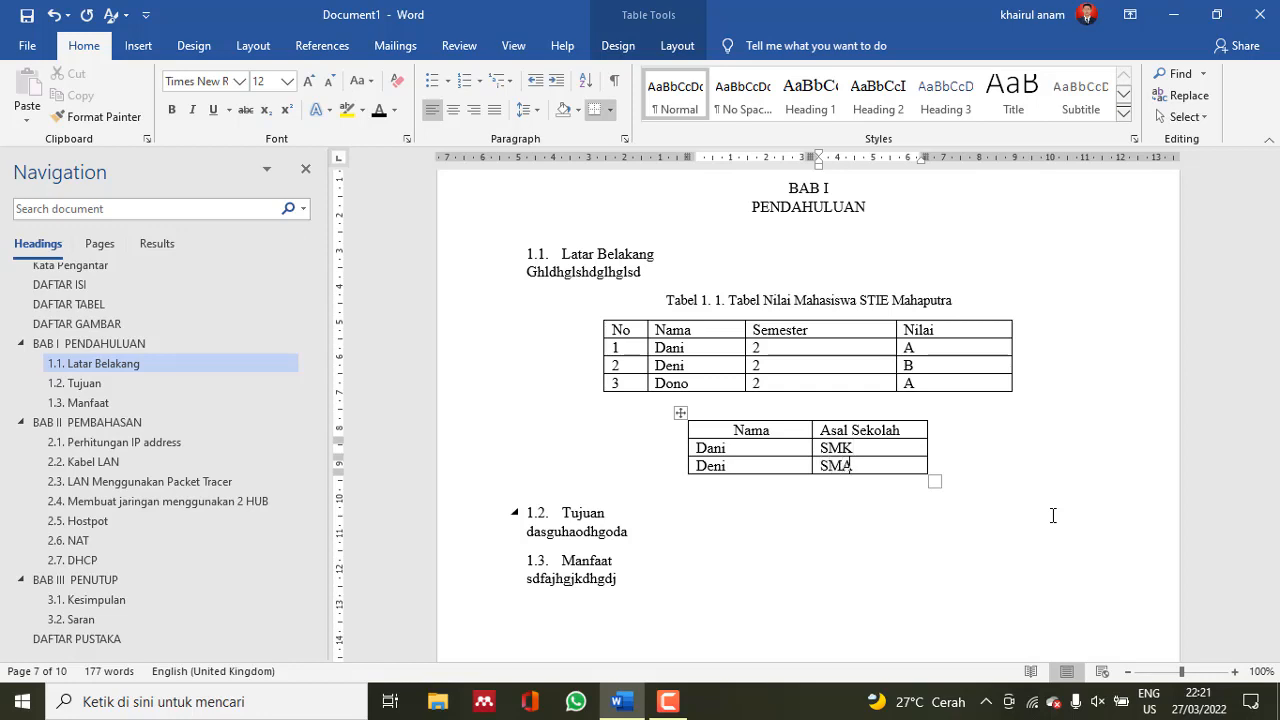
Add a centred empty line above the second table and copy "Tabel 1. 1. Tabel" from the first table's caption
left_click(880, 408)
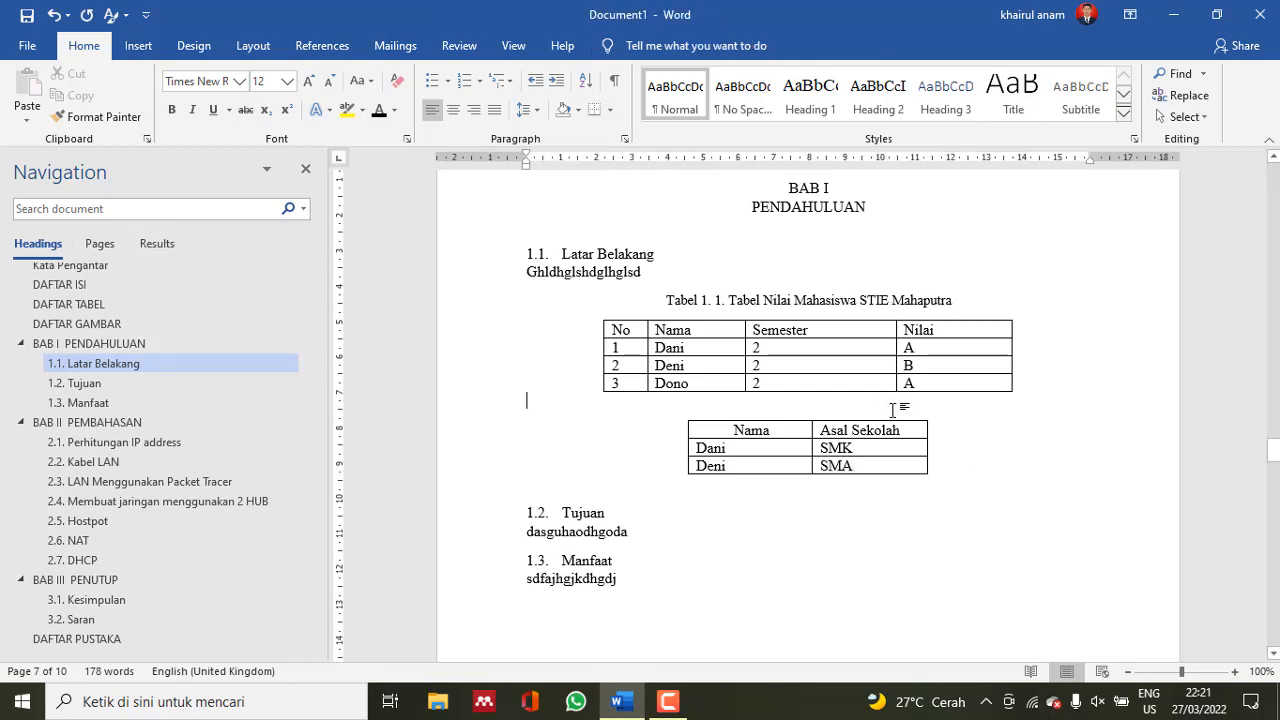
key("Return")
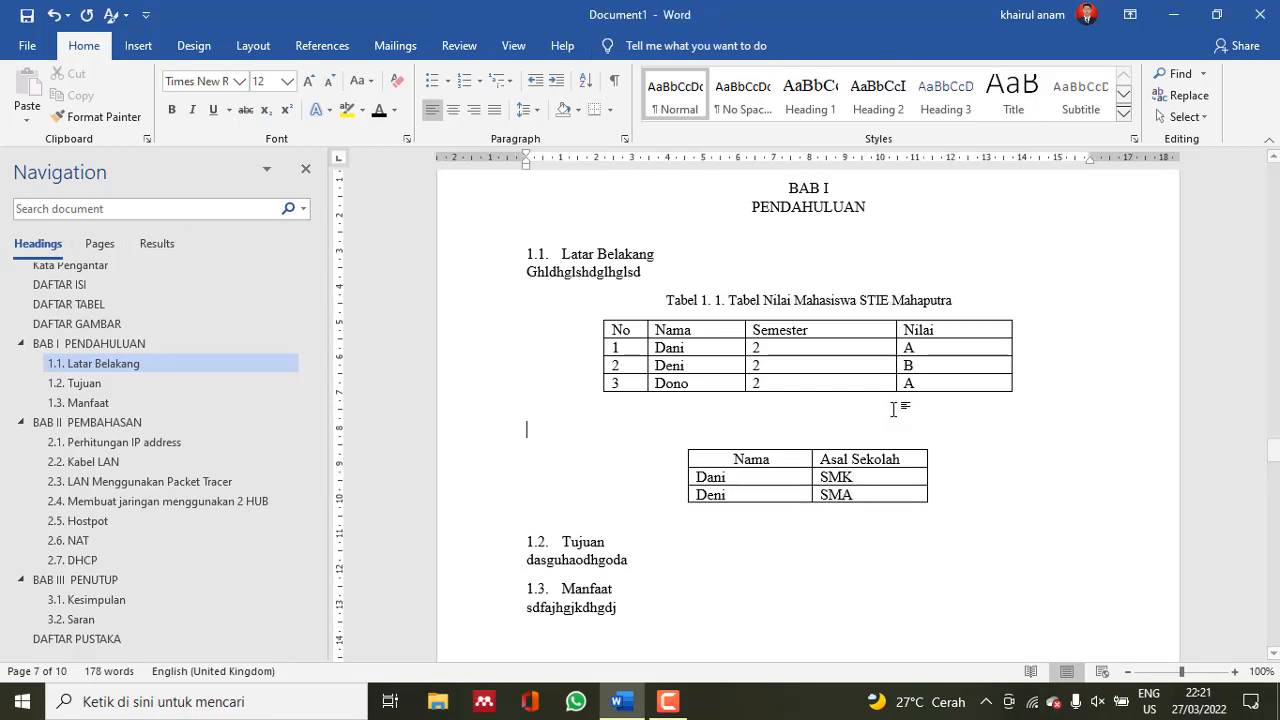
left_click(450, 112)
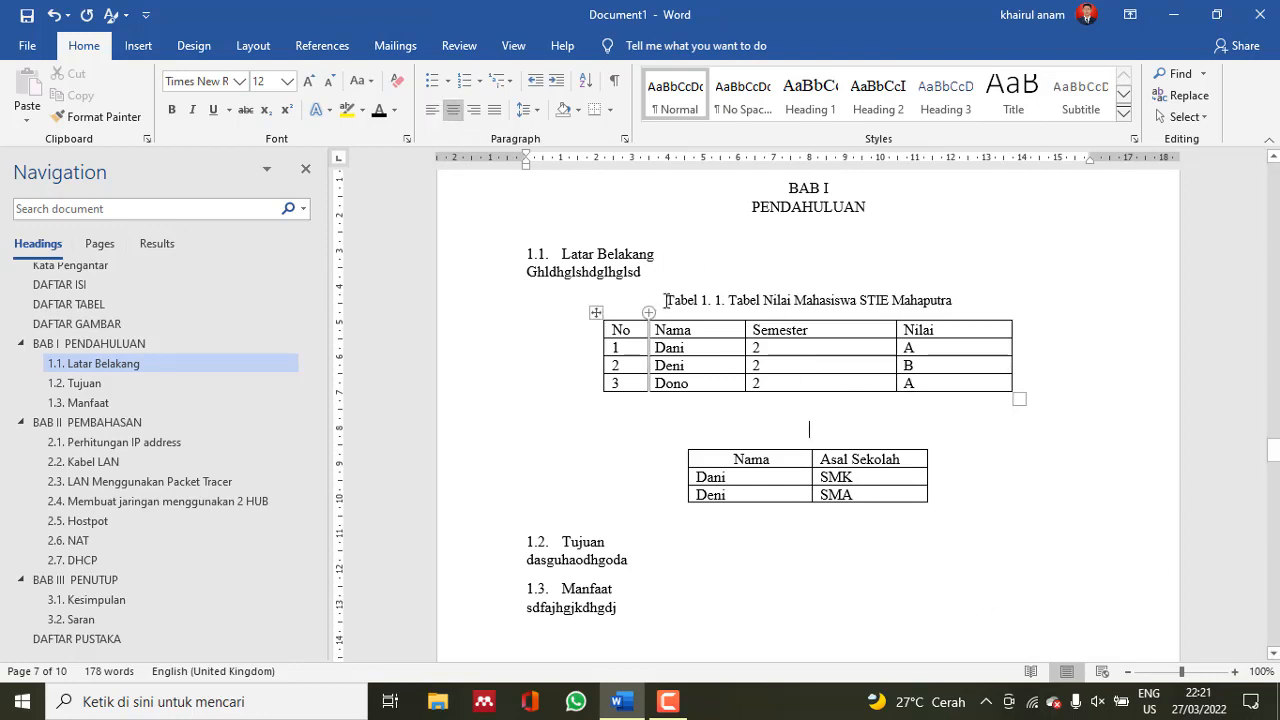
left_click_drag(665, 300, 764, 300)
key("ctrl+c")
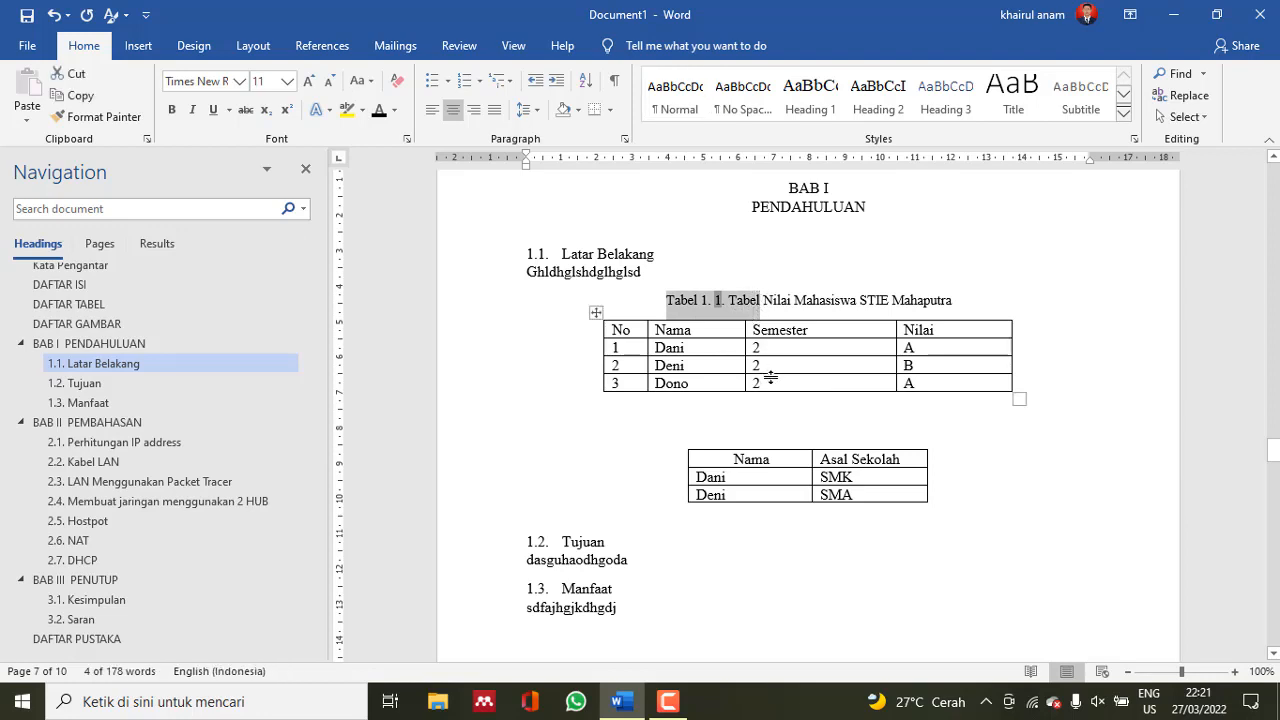
Delete the word "Tabel" before "Nilai Mahasiswa STIE Mahaputra" in the first table's caption
left_click(762, 300)
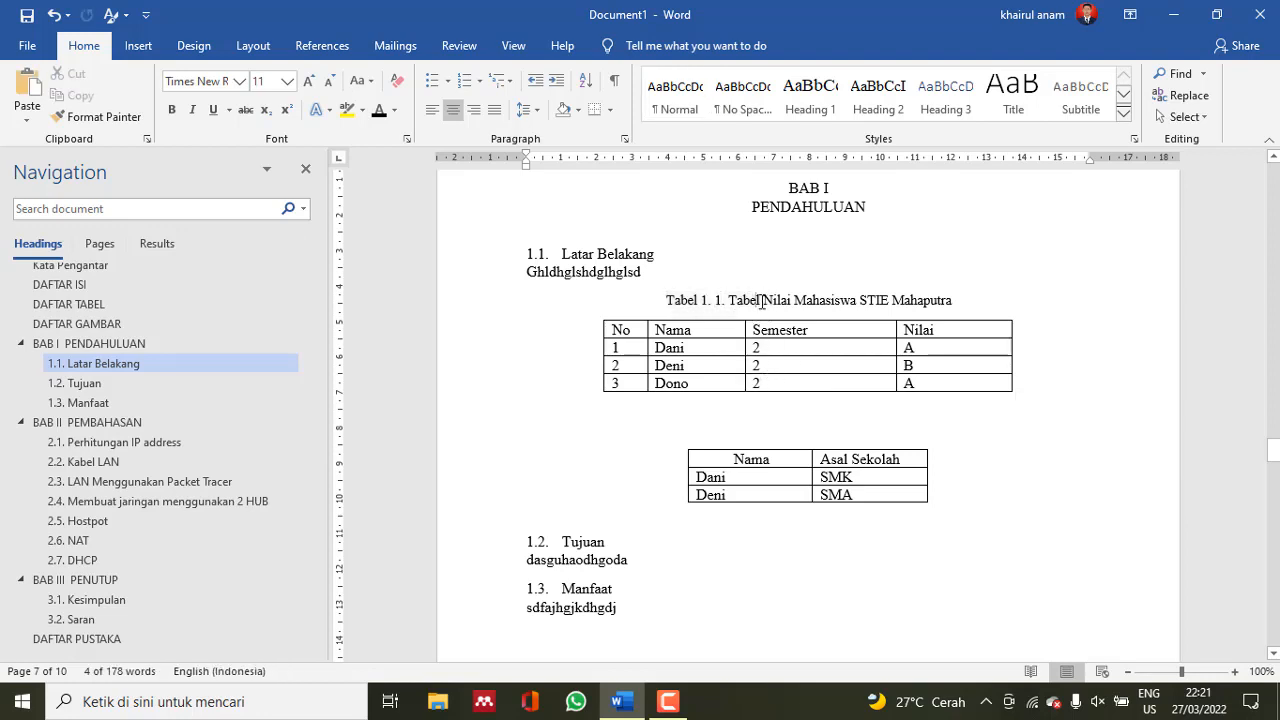
left_click_drag(762, 300, 734, 299)
key("Delete")
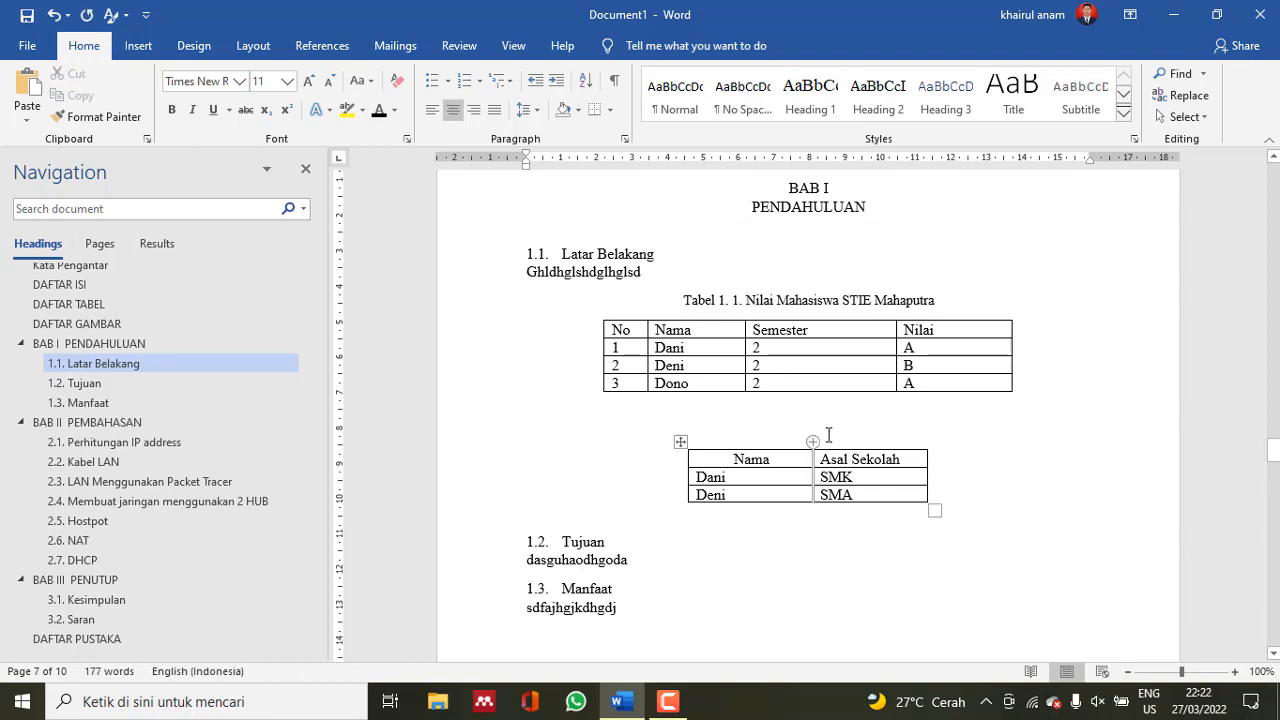
Paste the copied caption text on the empty line above the second table and remove its italic formatting
left_click(902, 421)
key("ctrl+v")
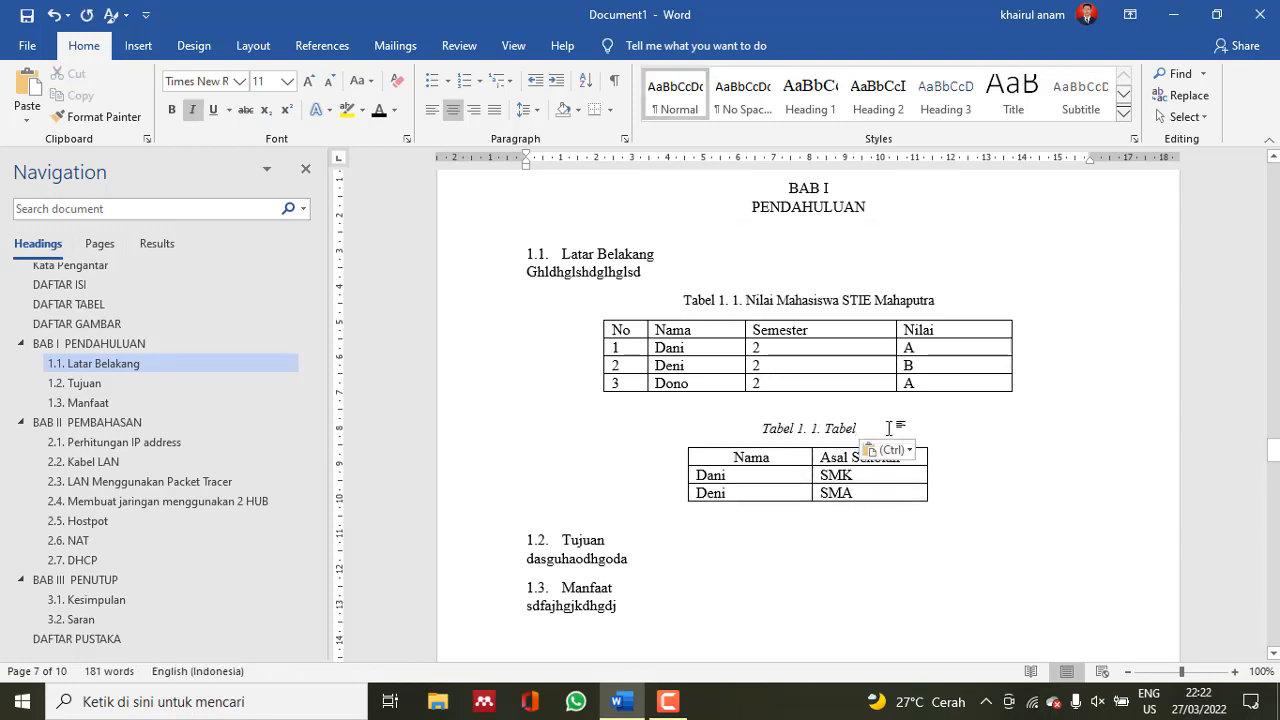
left_click_drag(888, 428, 762, 428)
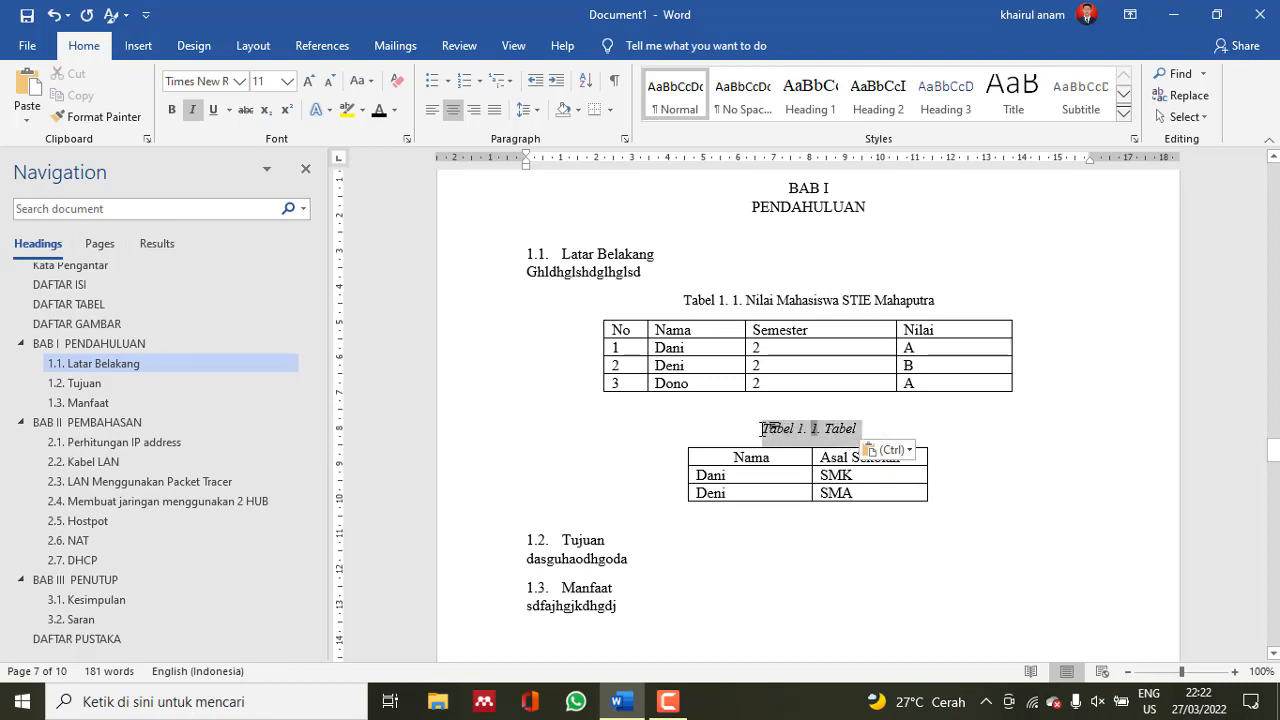
left_click(186, 110)
left_click(866, 430)
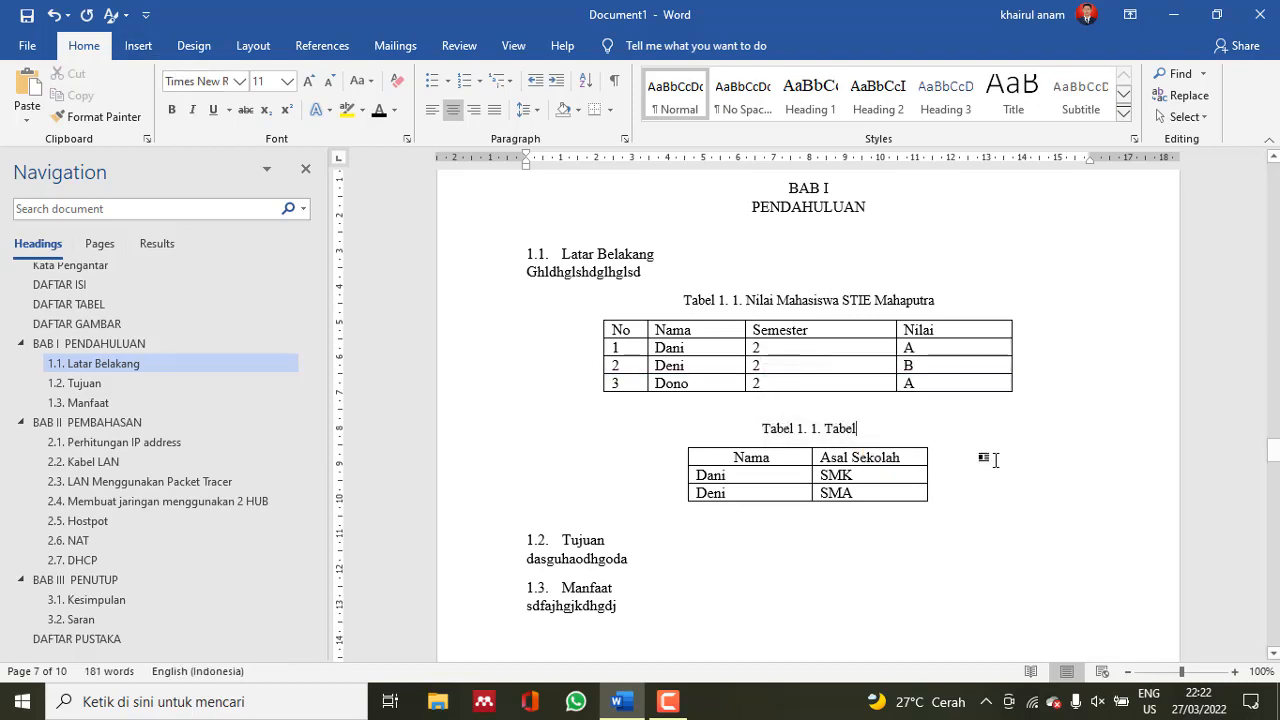
Replace the word "Tabel" after the number in the second table's caption with "Asal Sekolah"
key("BackSpace")
key("BackSpace")
key("BackSpace")
key("BackSpace")
key("BackSpace")
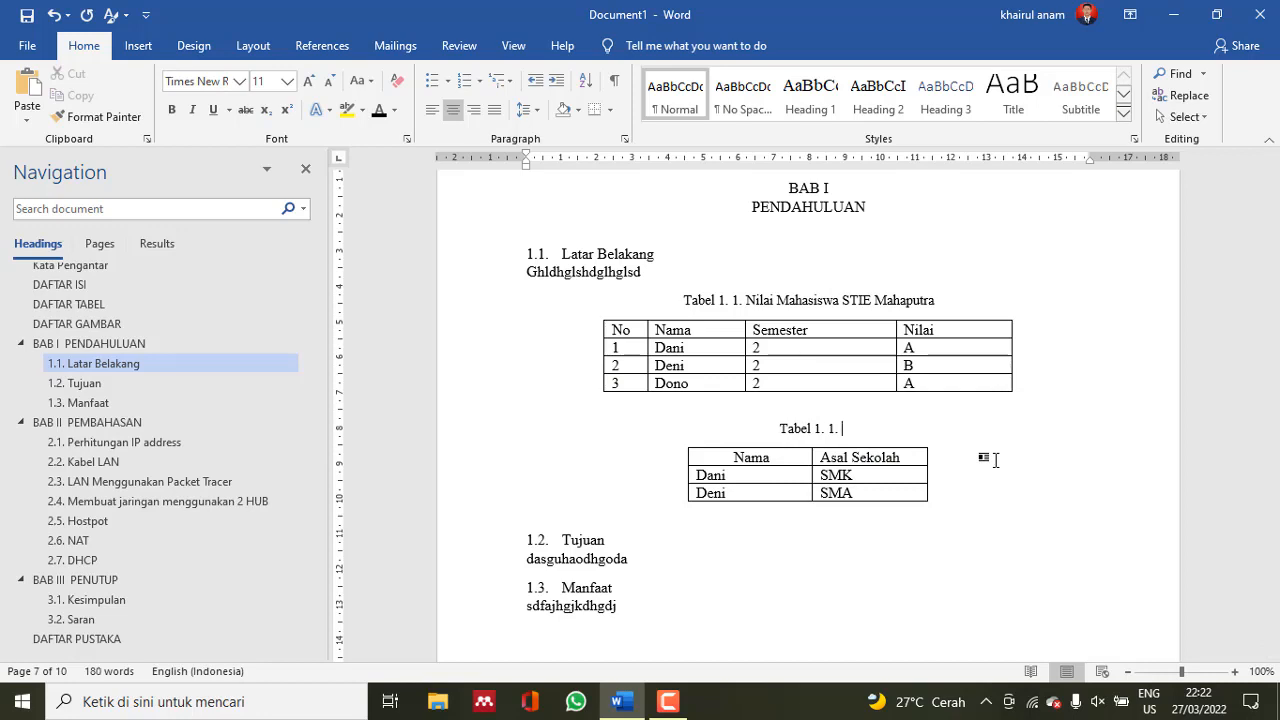
type("Asal Sekolaj")
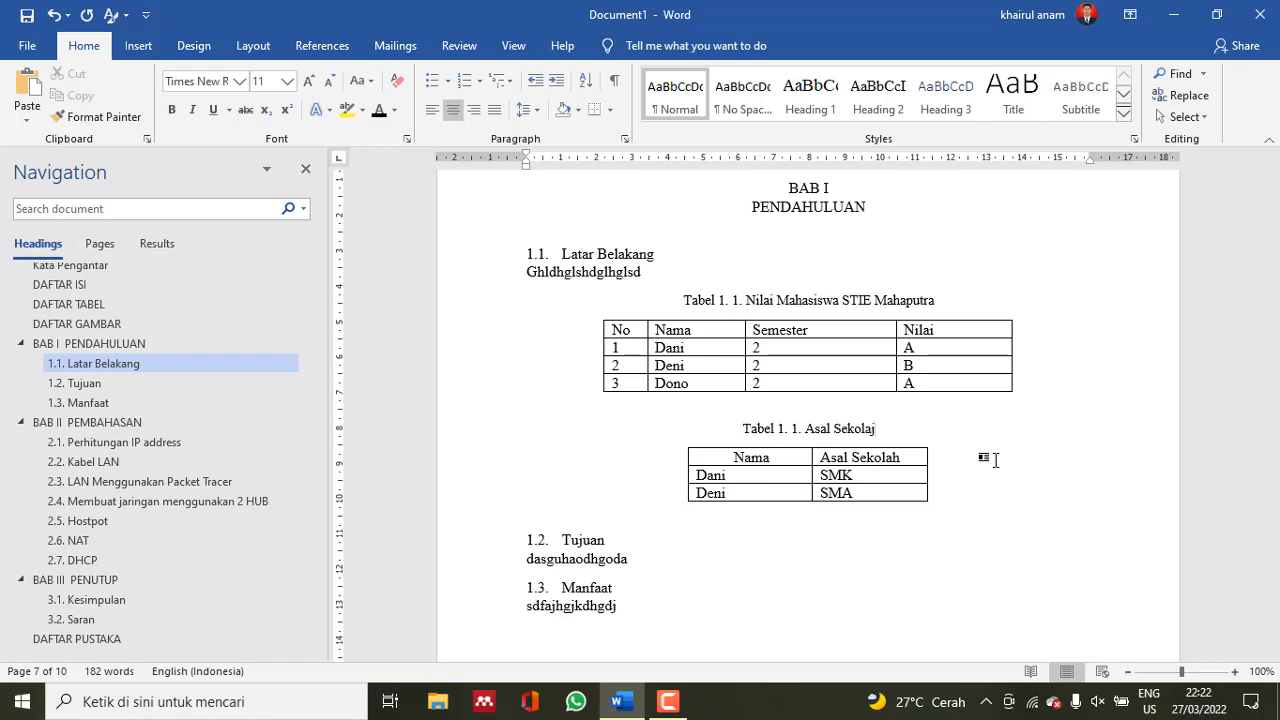
key("BackSpace")
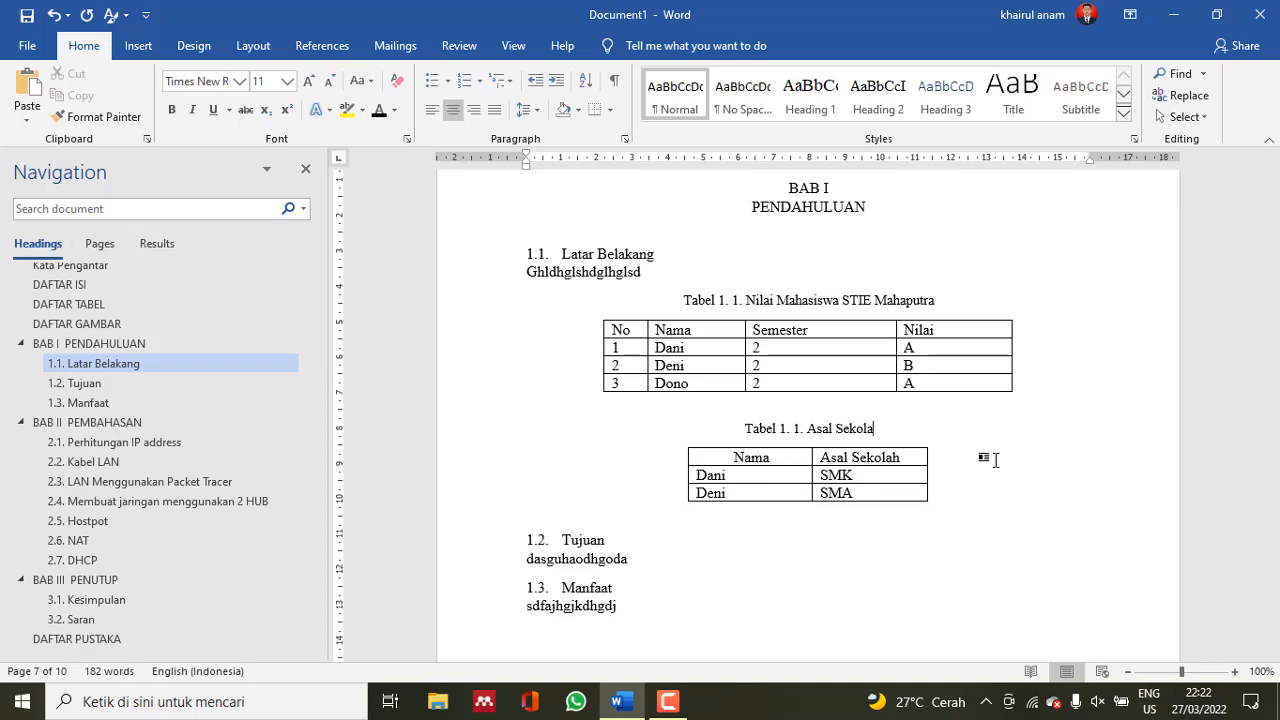
type("h")
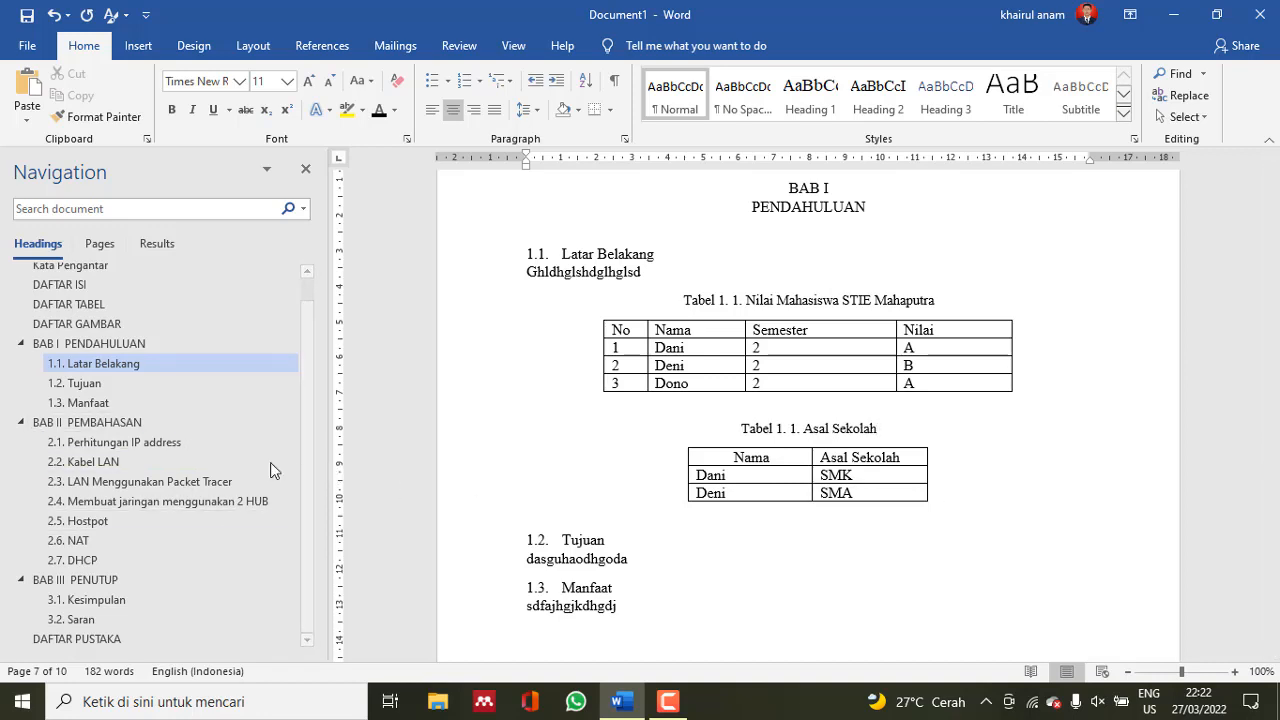
Delete the placeholder text under heading 2.1. Perhitungan IP address in BAB II, leaving an empty line
left_click(108, 463)
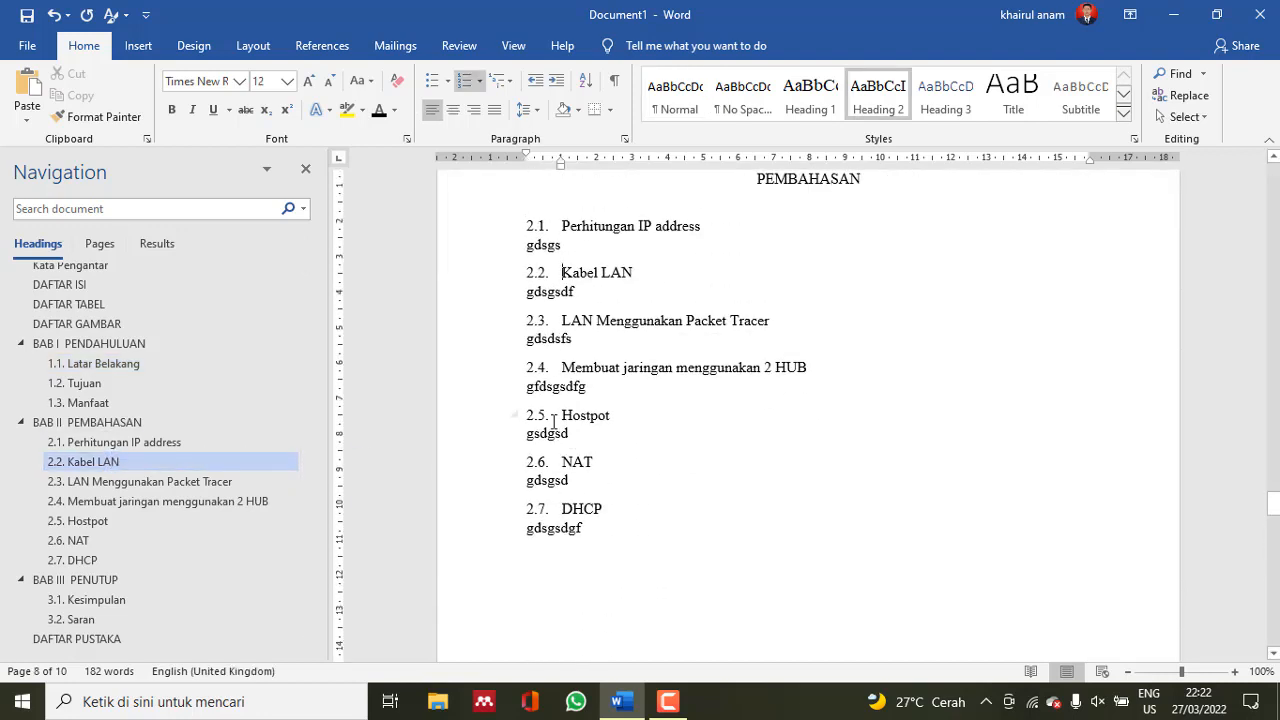
scroll(553, 420, "up", 1)
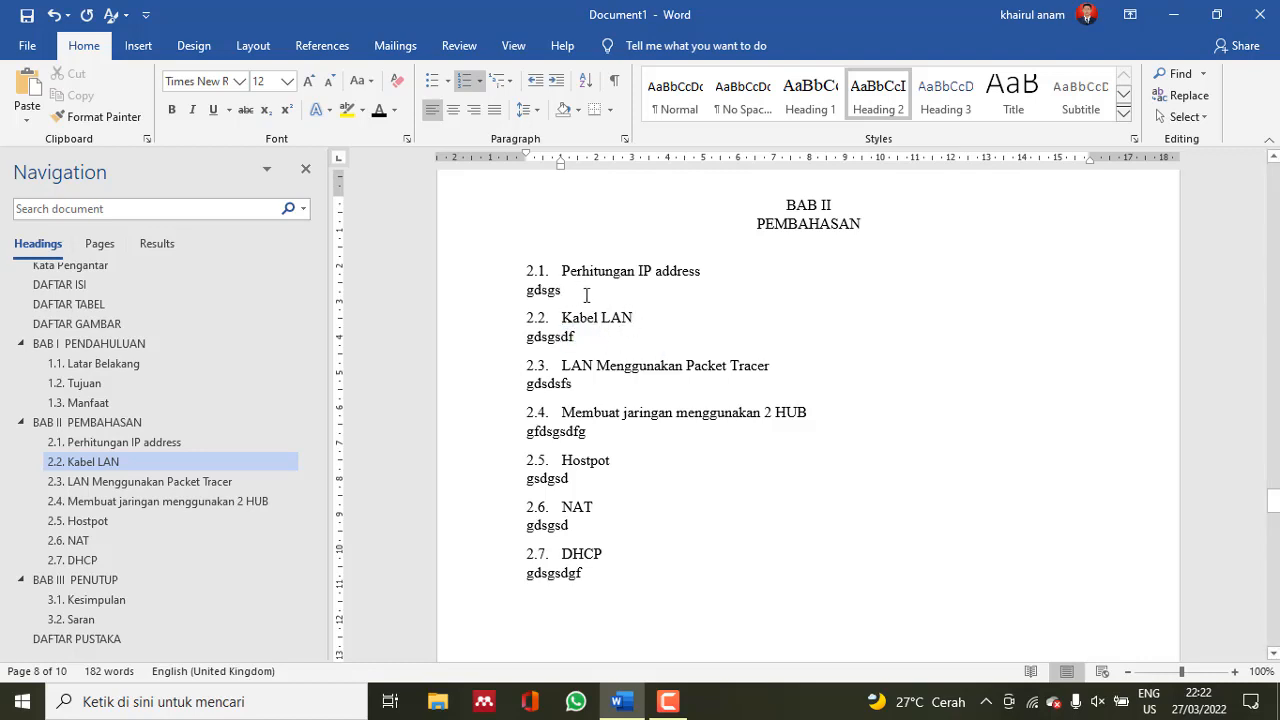
left_click(622, 300)
key("BackSpace")
key("BackSpace")
key("BackSpace")
key("BackSpace")
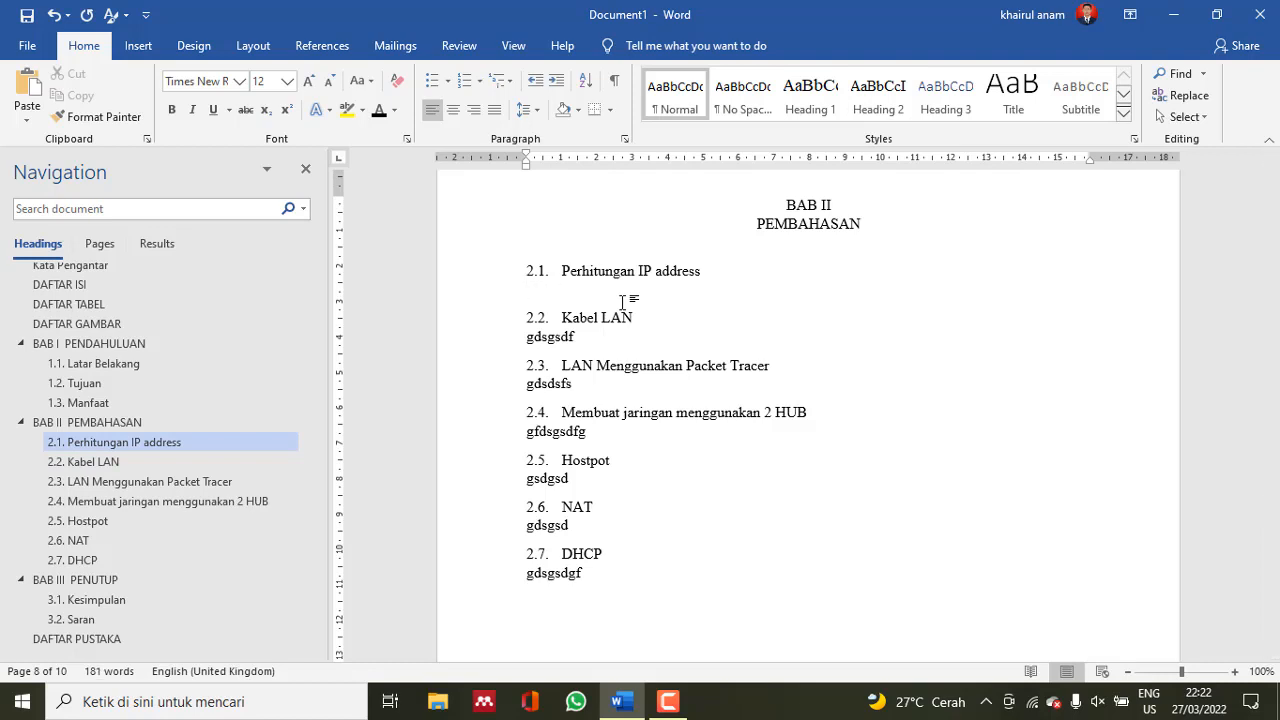
Insert a table with three columns and three rows under 2.1. Perhitungan IP address
left_click(195, 48)
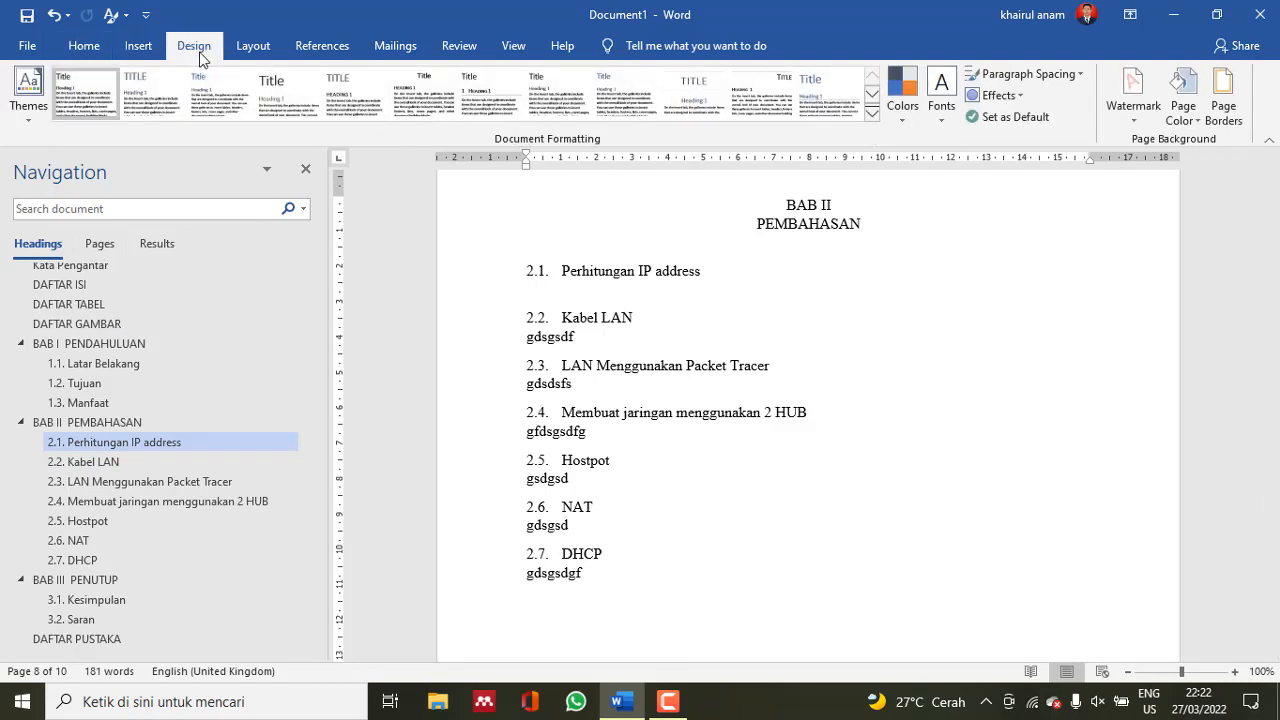
left_click(138, 46)
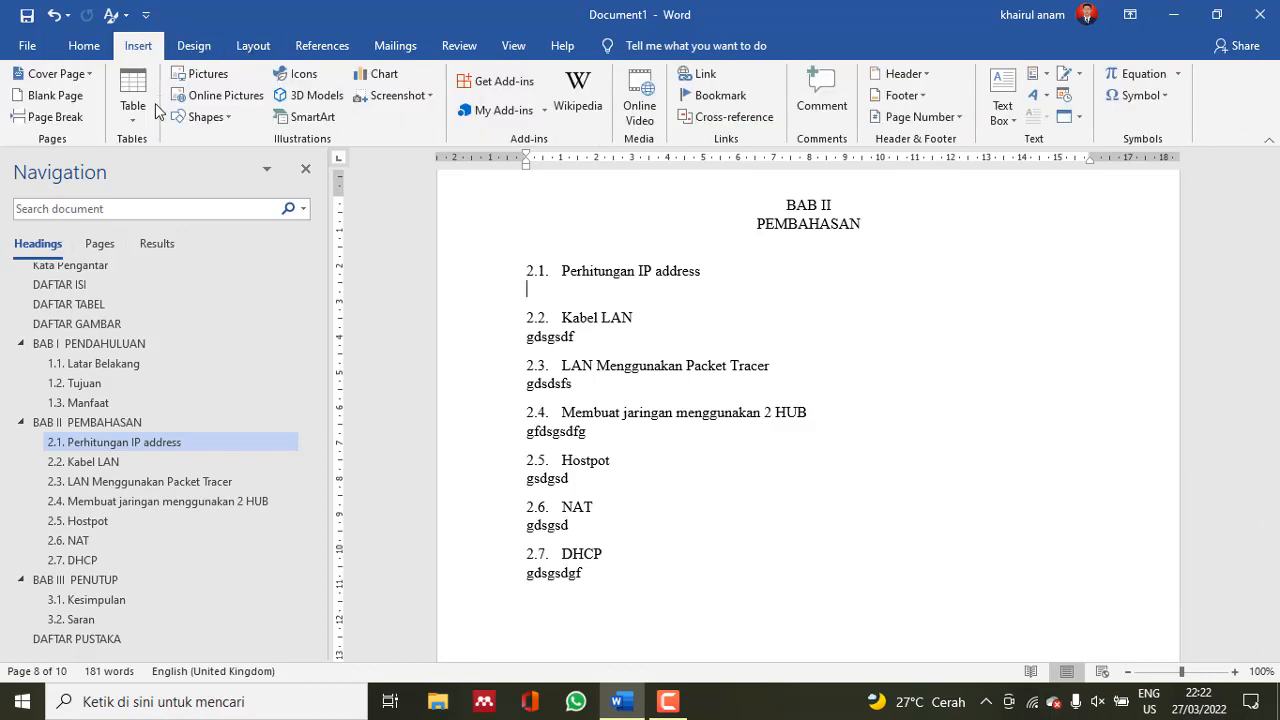
left_click(138, 114)
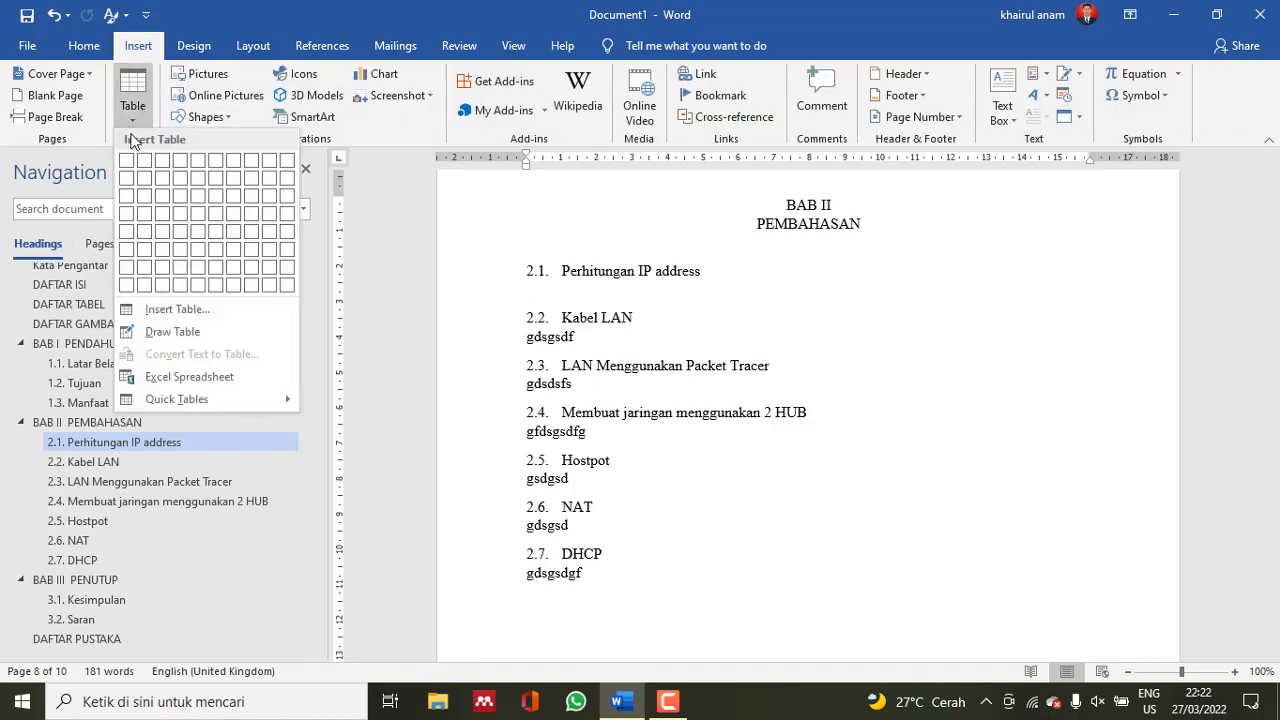
left_click(165, 198)
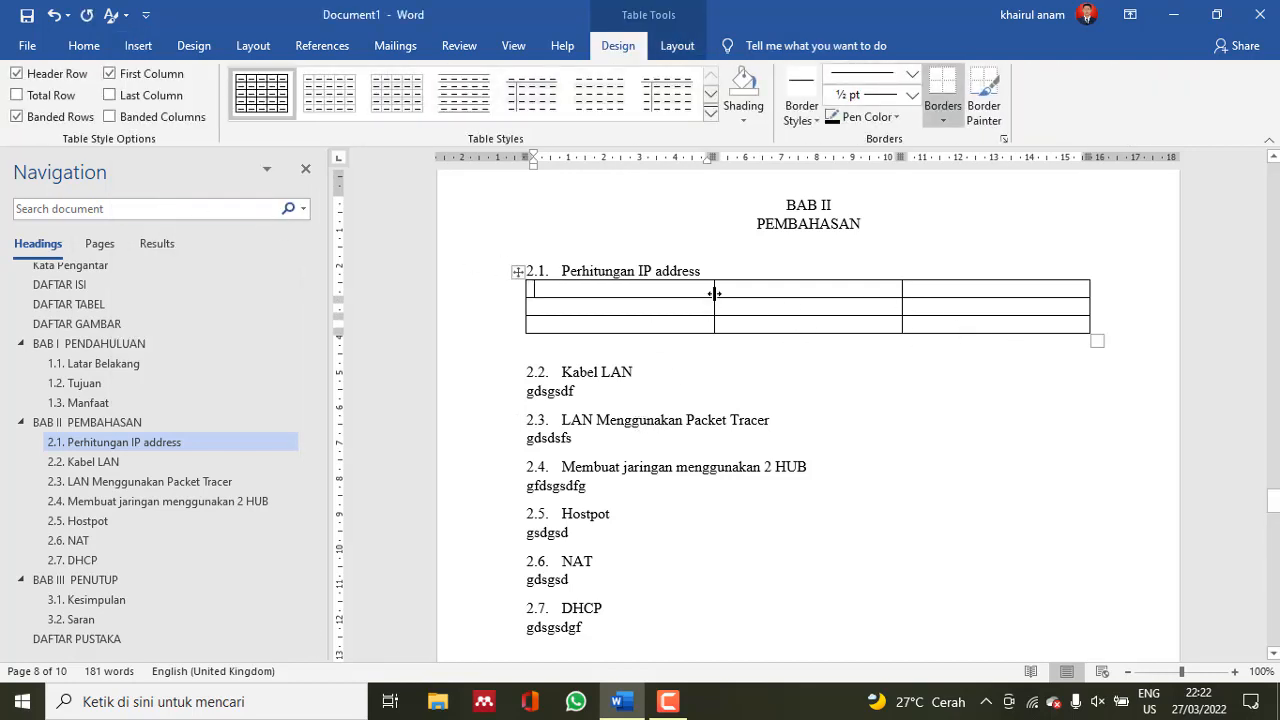
Narrow the three columns of the table under 2.1 to about 4 cm each
left_click_drag(714, 293, 667, 290)
left_click_drag(901, 290, 801, 290)
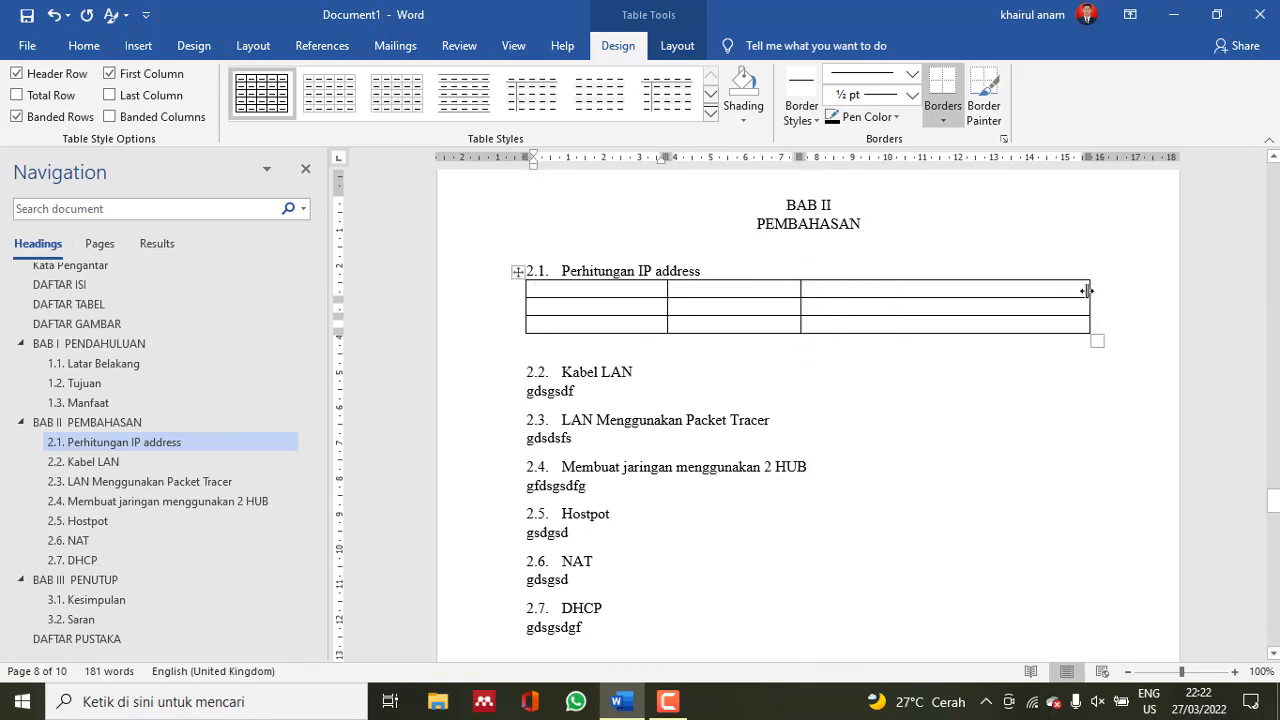
left_click_drag(1089, 290, 942, 290)
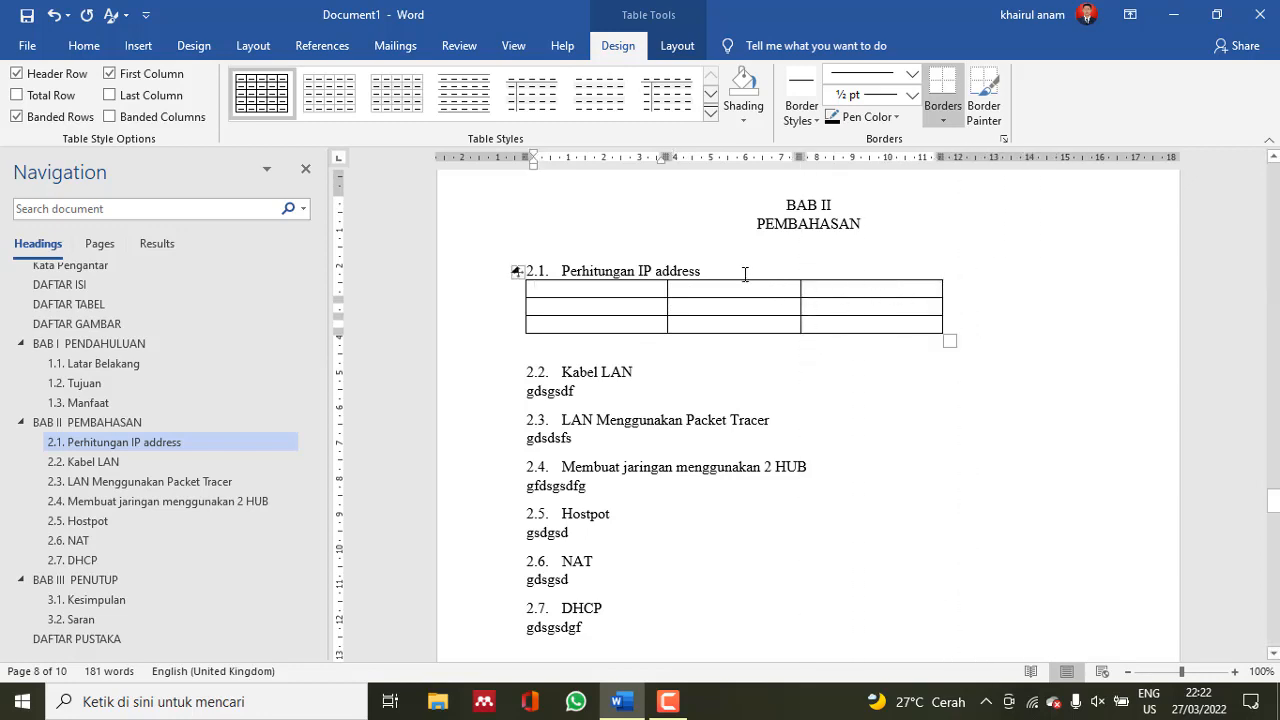
Add an empty line between heading 2.1 and its table, and centre the table on the page
left_click(748, 274)
key("Return")
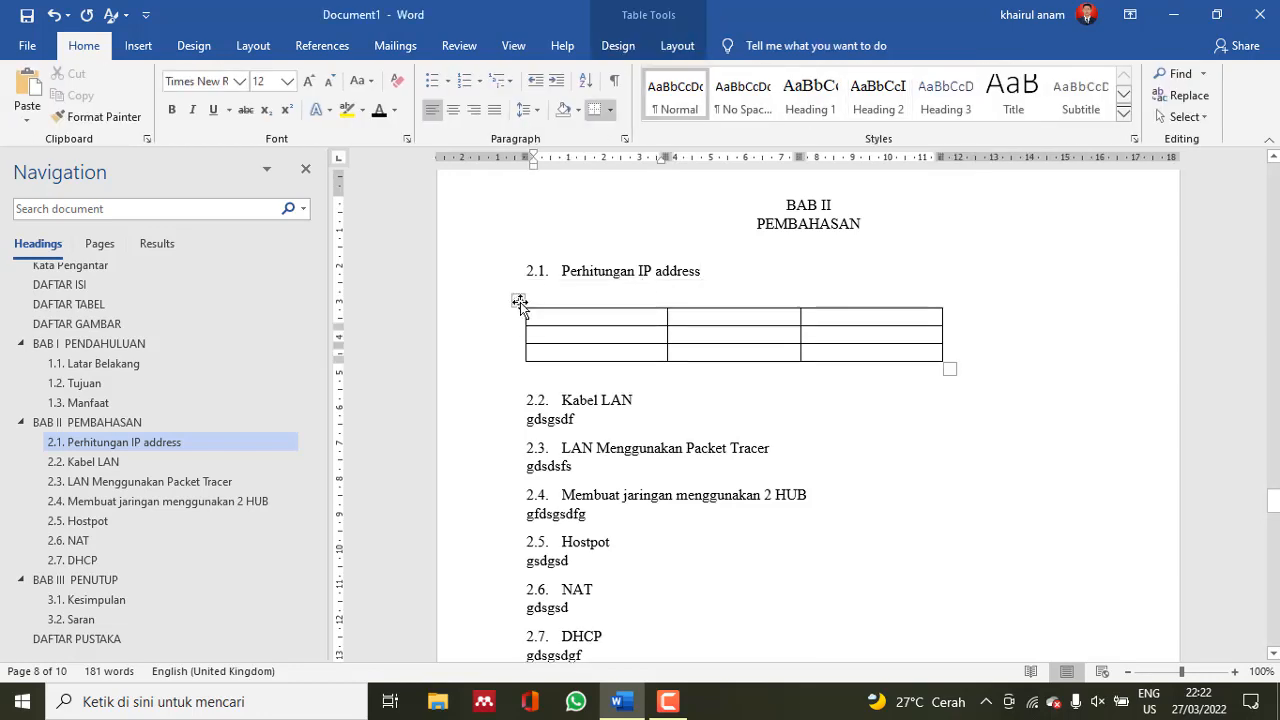
left_click(518, 300)
left_click_drag(518, 300, 592, 300)
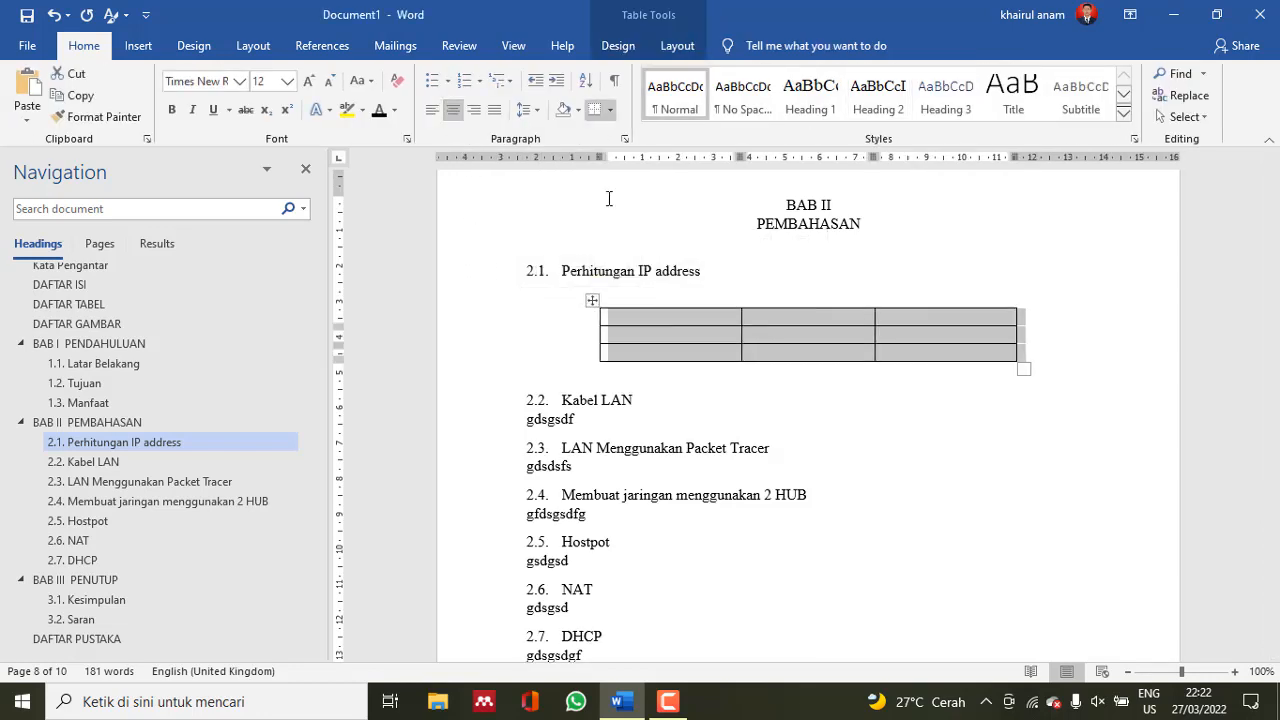
left_click(708, 317)
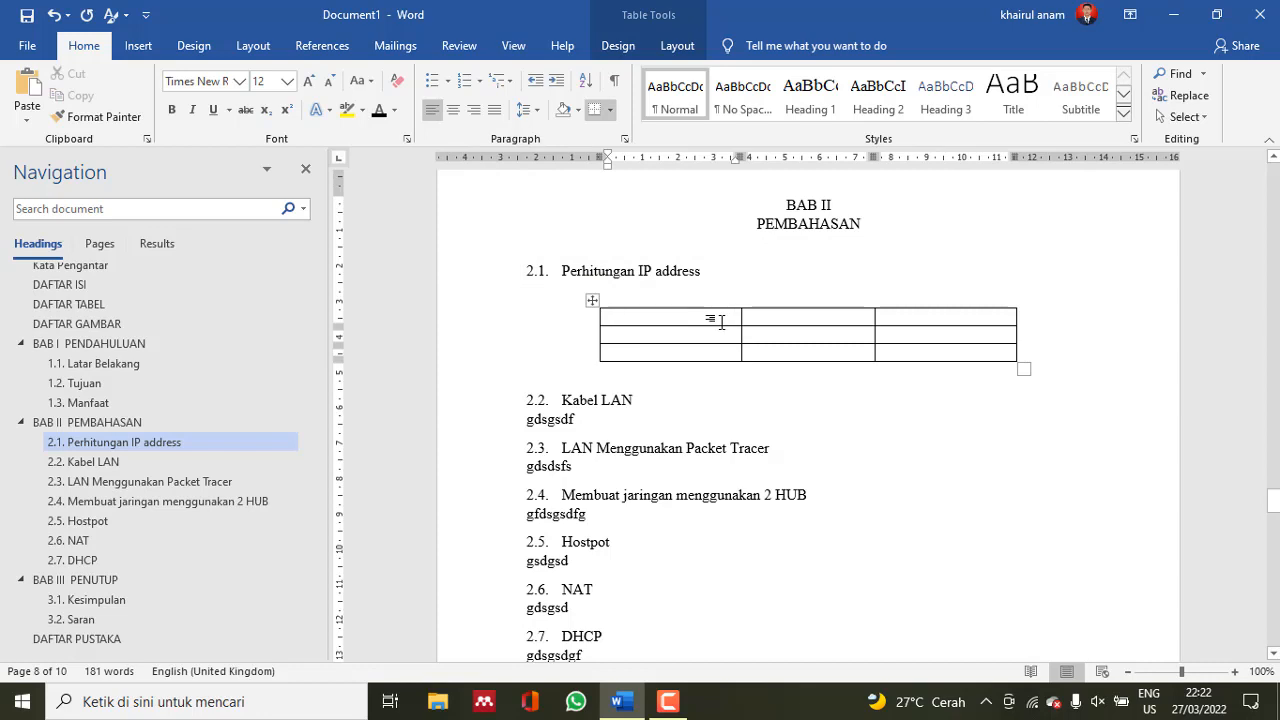
Fill the header row of the table under 2.1 with Kelas A, Kelas B and Kelas C
type("Kelas A")
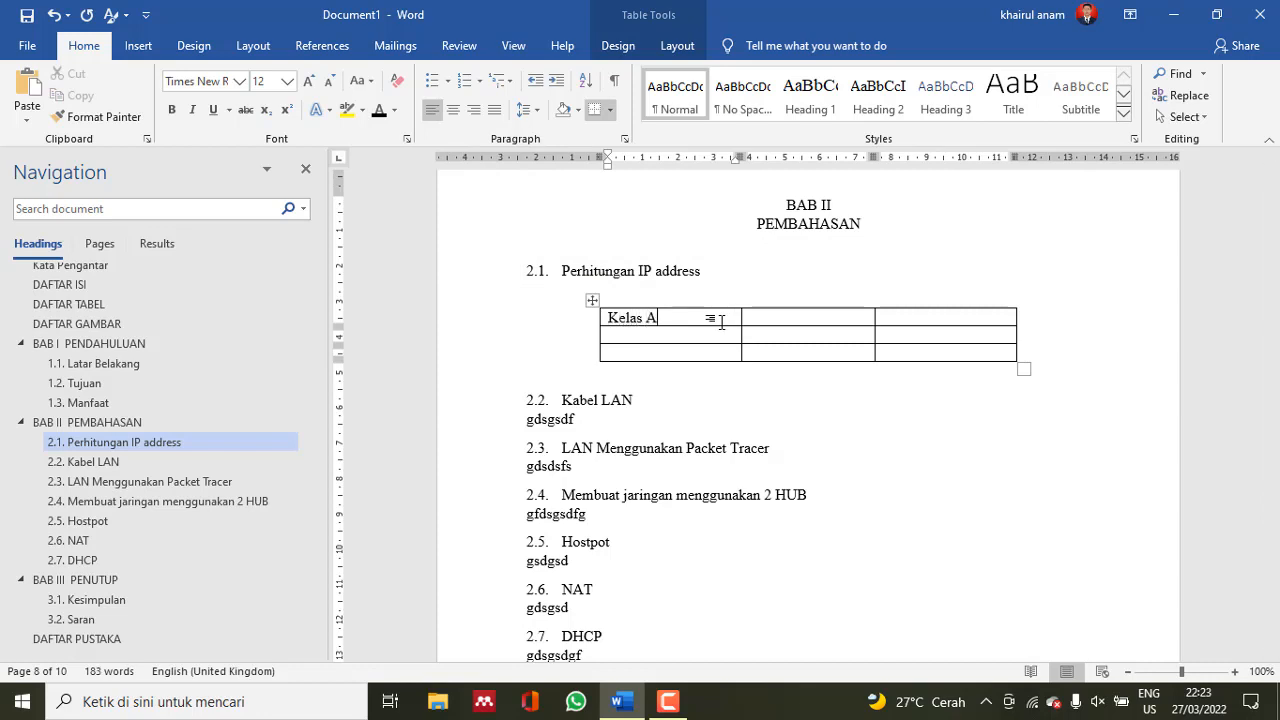
key("Tab")
type("Kel")
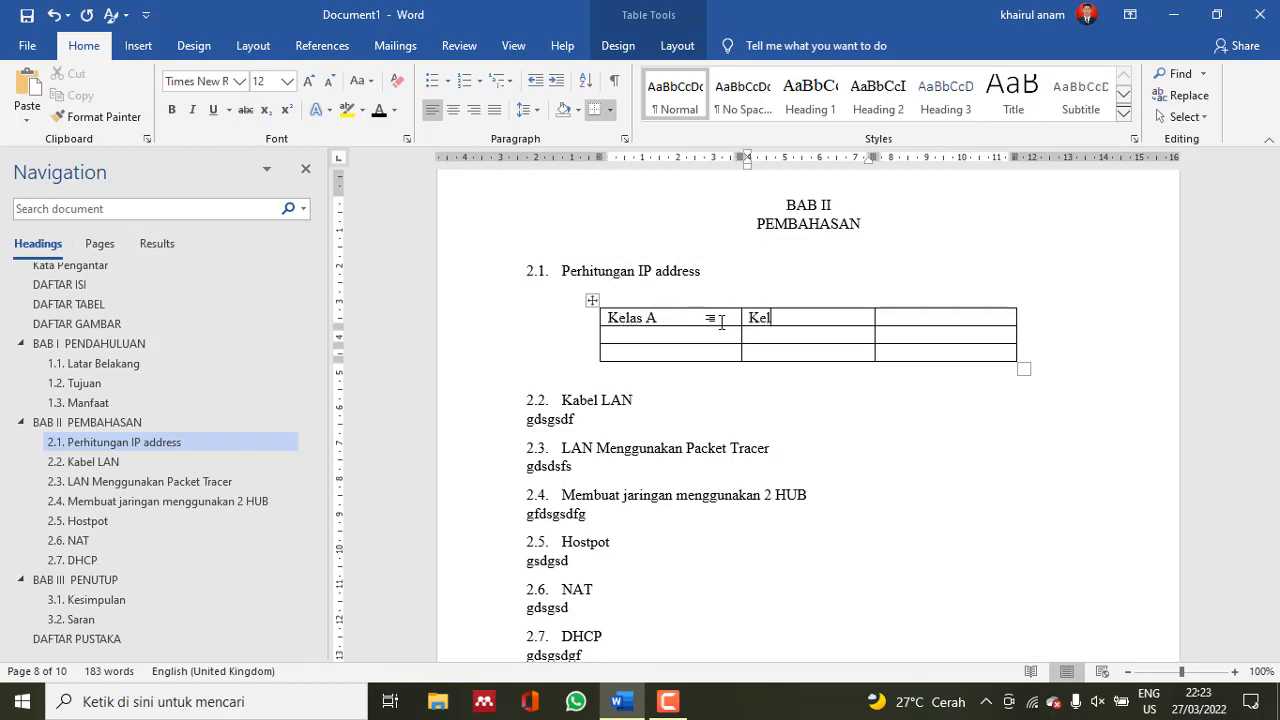
type("as B")
key("Tab")
type("Kel")
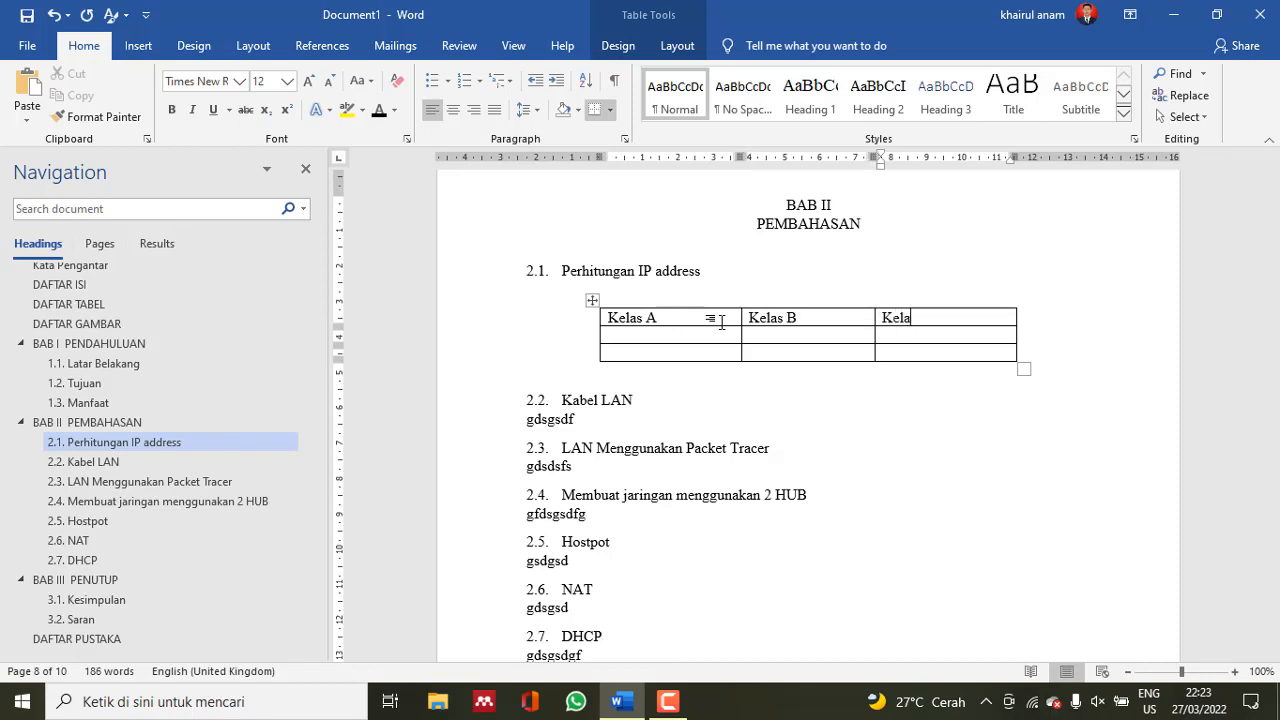
type("as C")
Enter the sample addresses 16.7.8.1 and 12.3.4.1 in the two cells below Kelas A
key("Left")
key("Left")
key("Right")
key("Left")
key("BackSpace")
type("16.7.8")
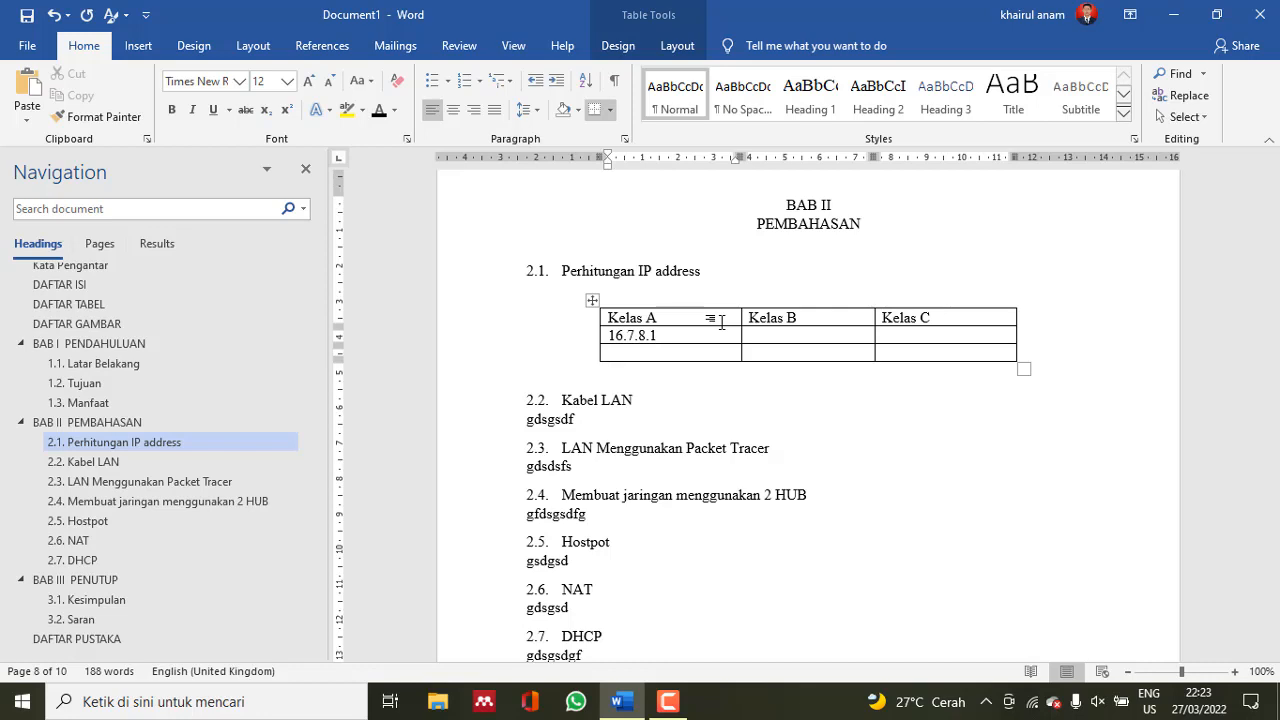
type("12.3.4.1")
Enter 172.11.11.1 and 172.12.12.1 below Kelas B, and 192.168.1.1 and 192.168.10.1 below Kelas C
key("Tab")
type("172.")
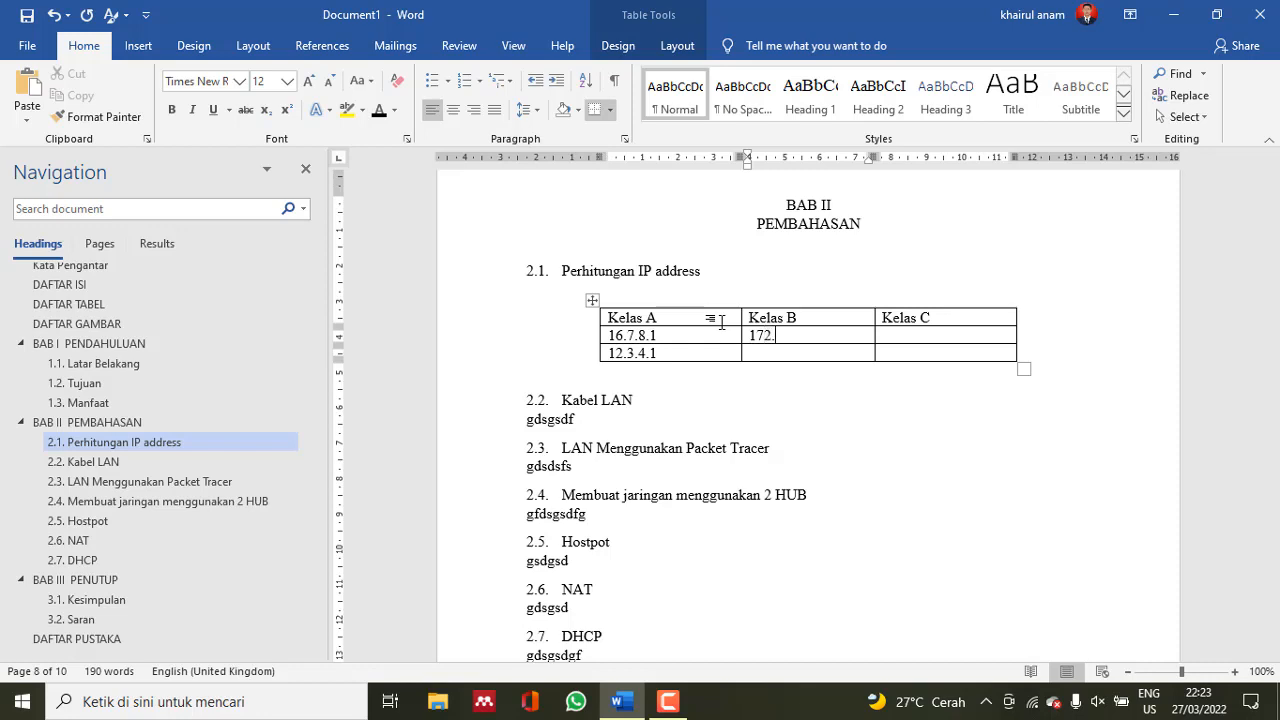
type("11.11.")
type("172.12.12.1")
key("Tab")
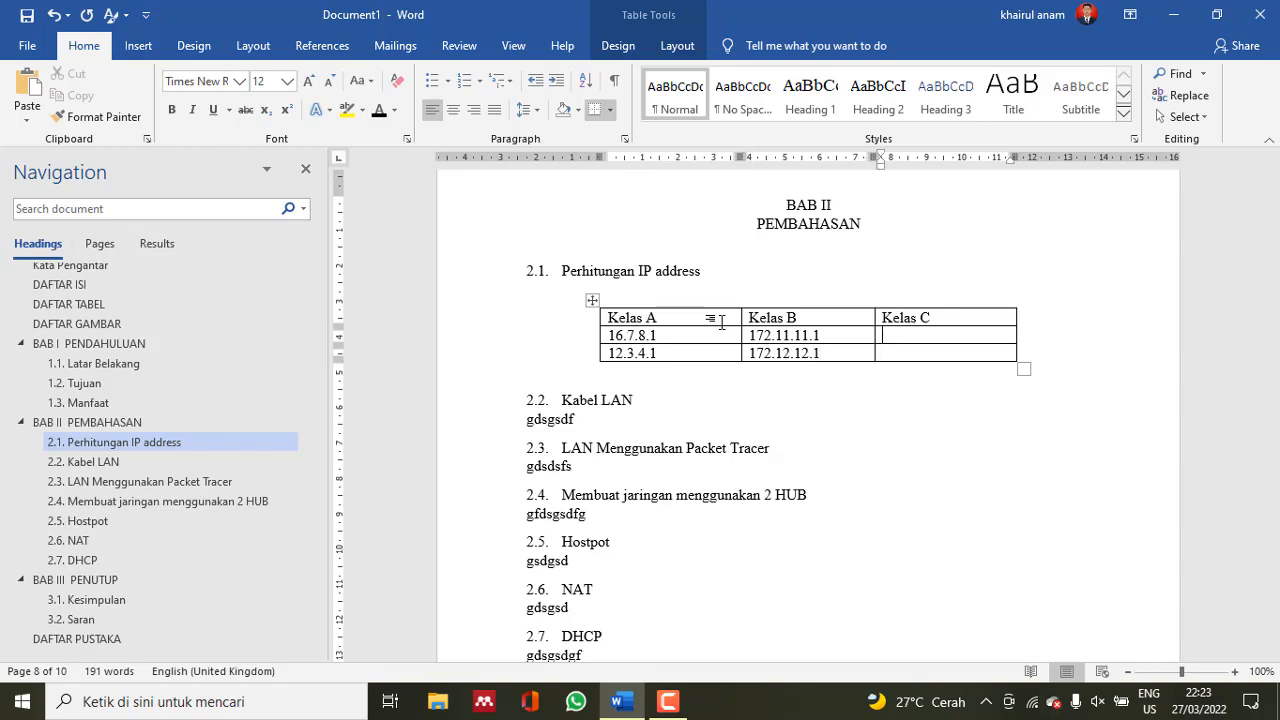
type("192.168.1.1")
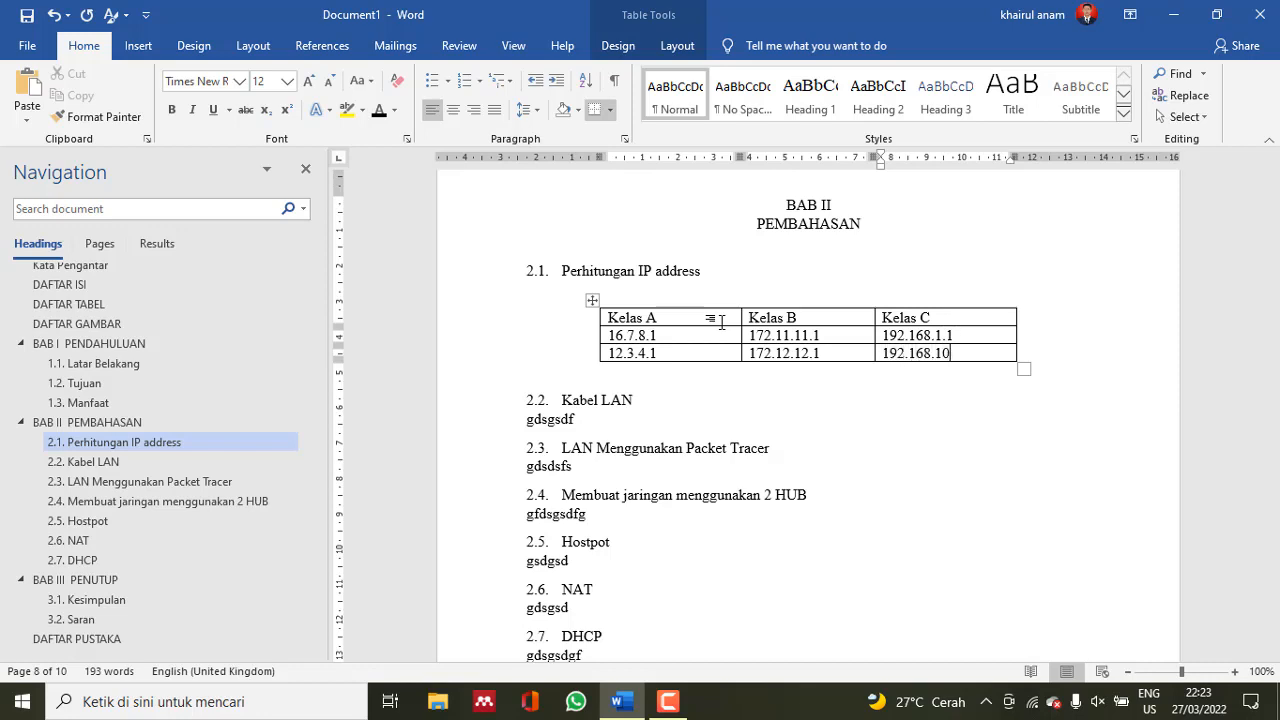
Insert a numbered caption on the empty line above the table under 2.1, using a new label named "Tabel 2."
left_click(780, 290)
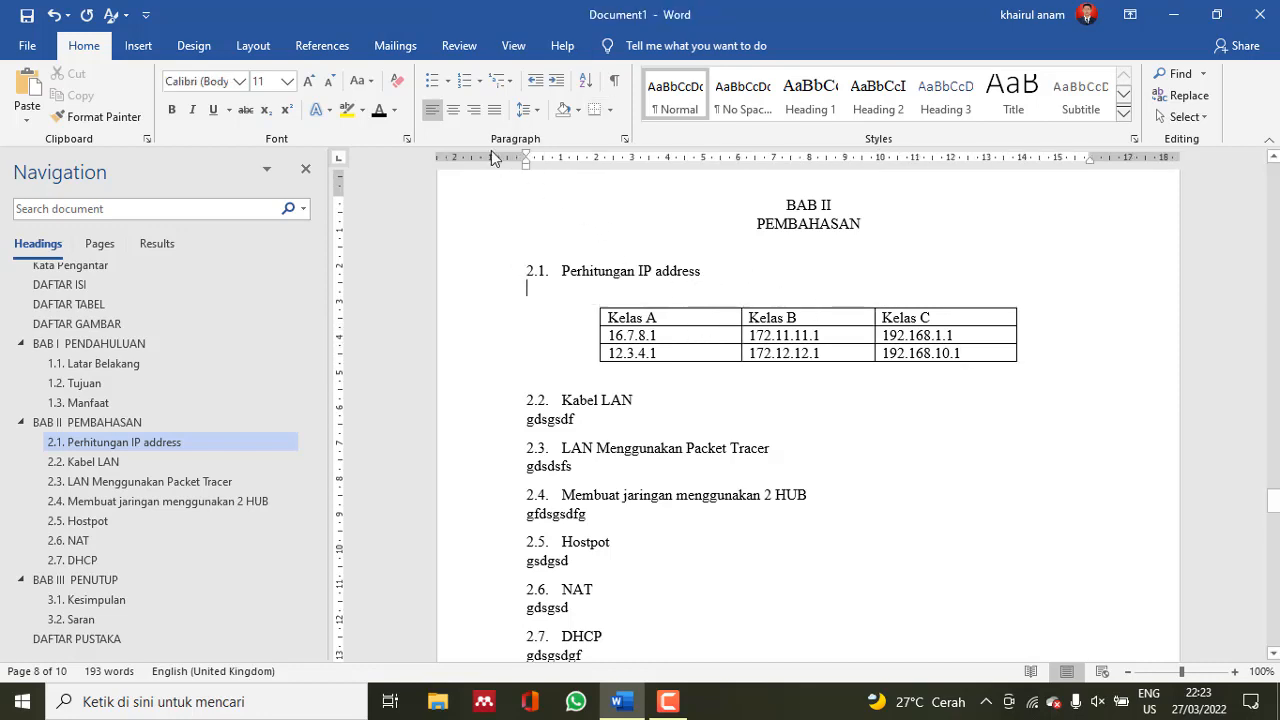
left_click(453, 109)
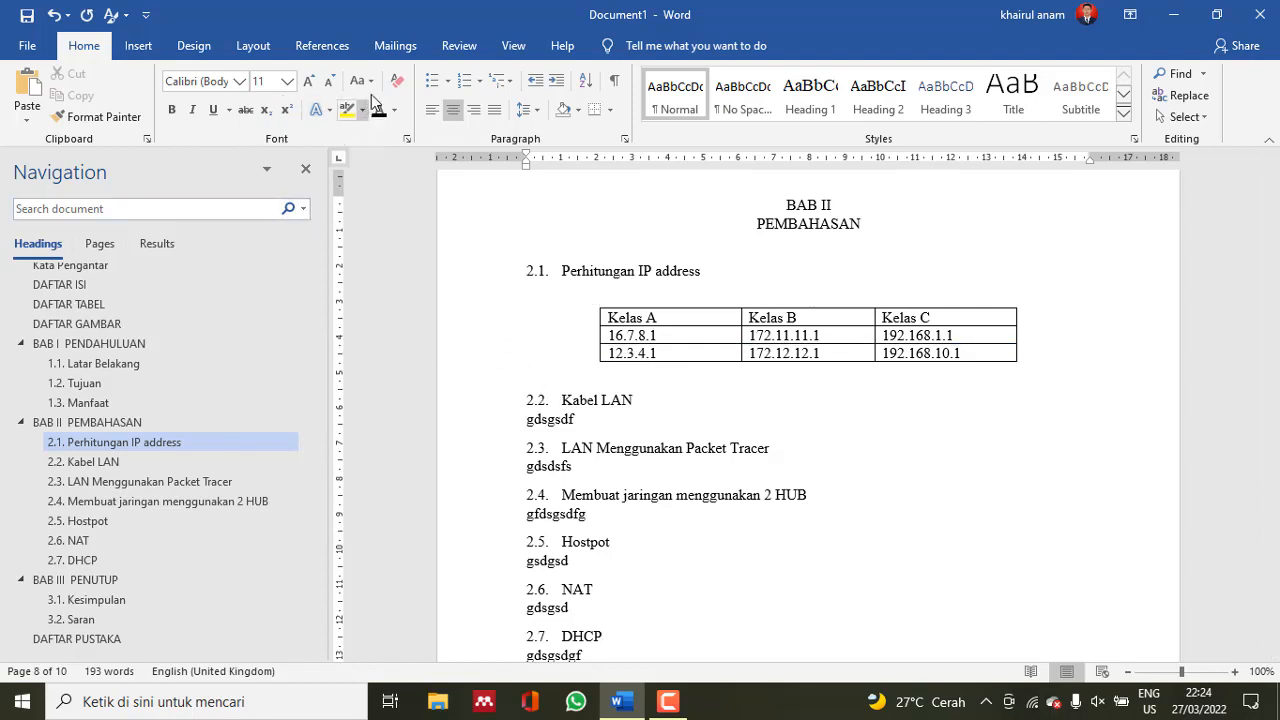
left_click(322, 46)
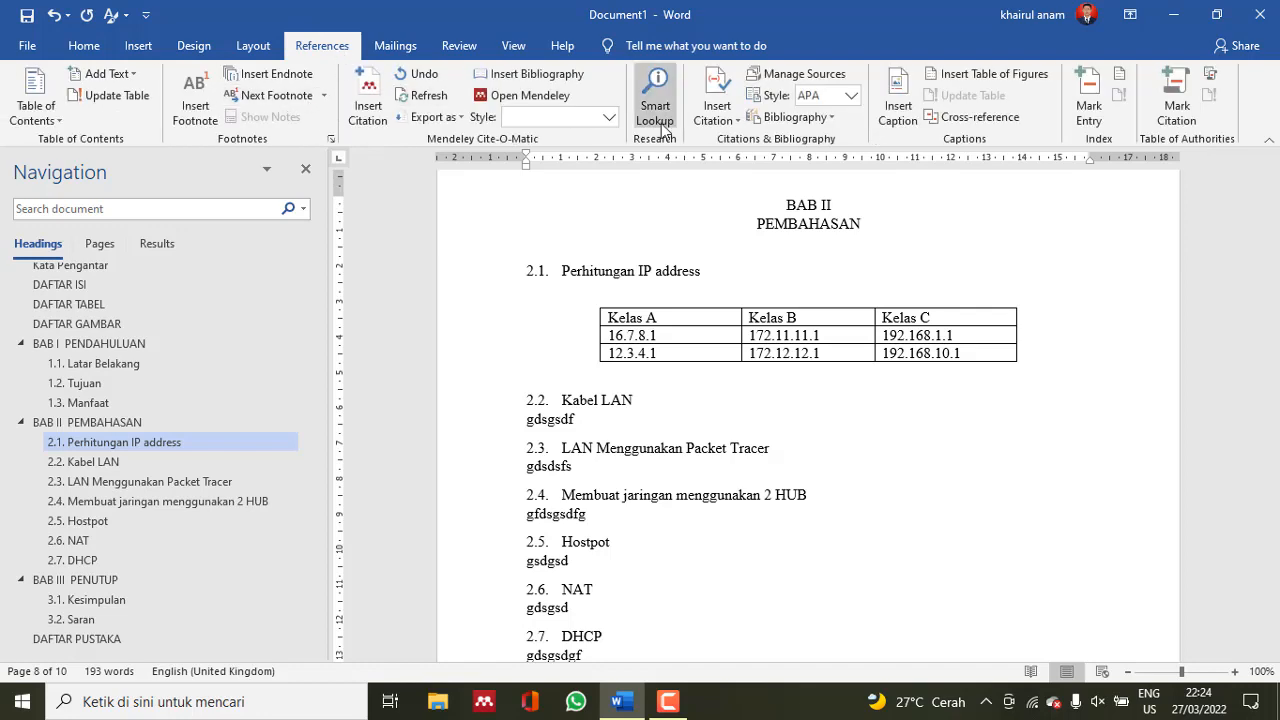
left_click(897, 108)
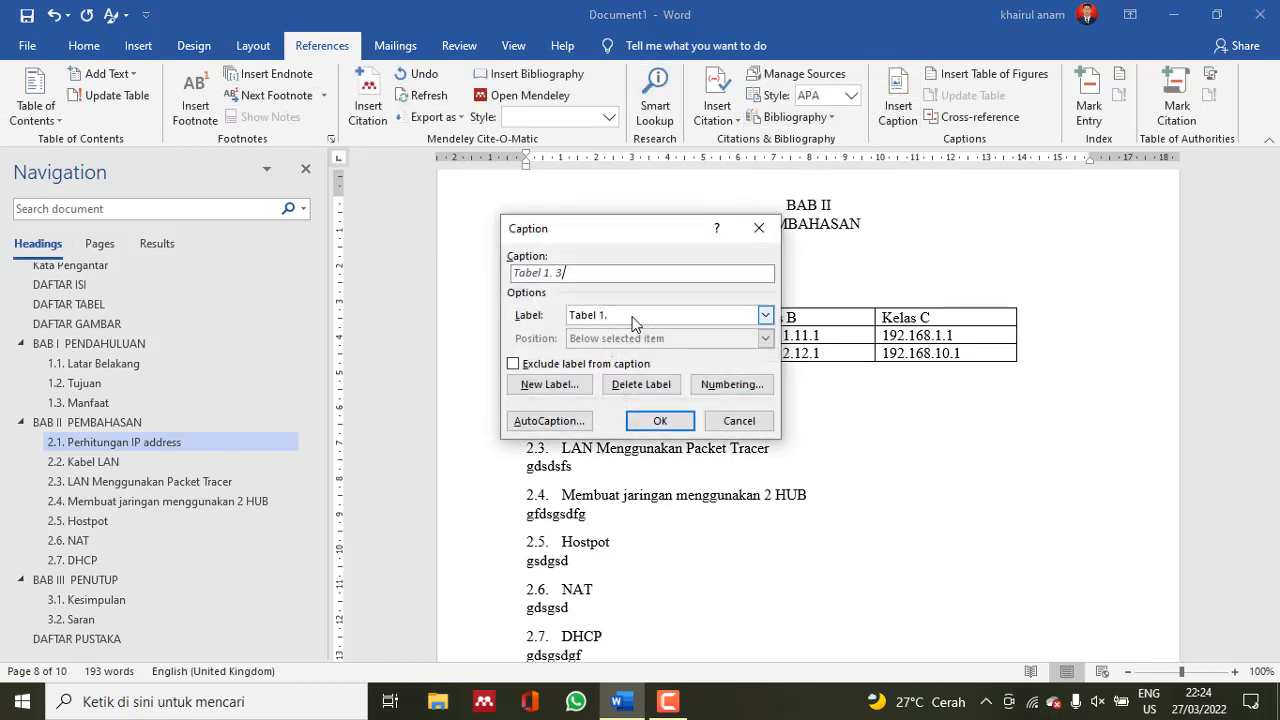
left_click(752, 316)
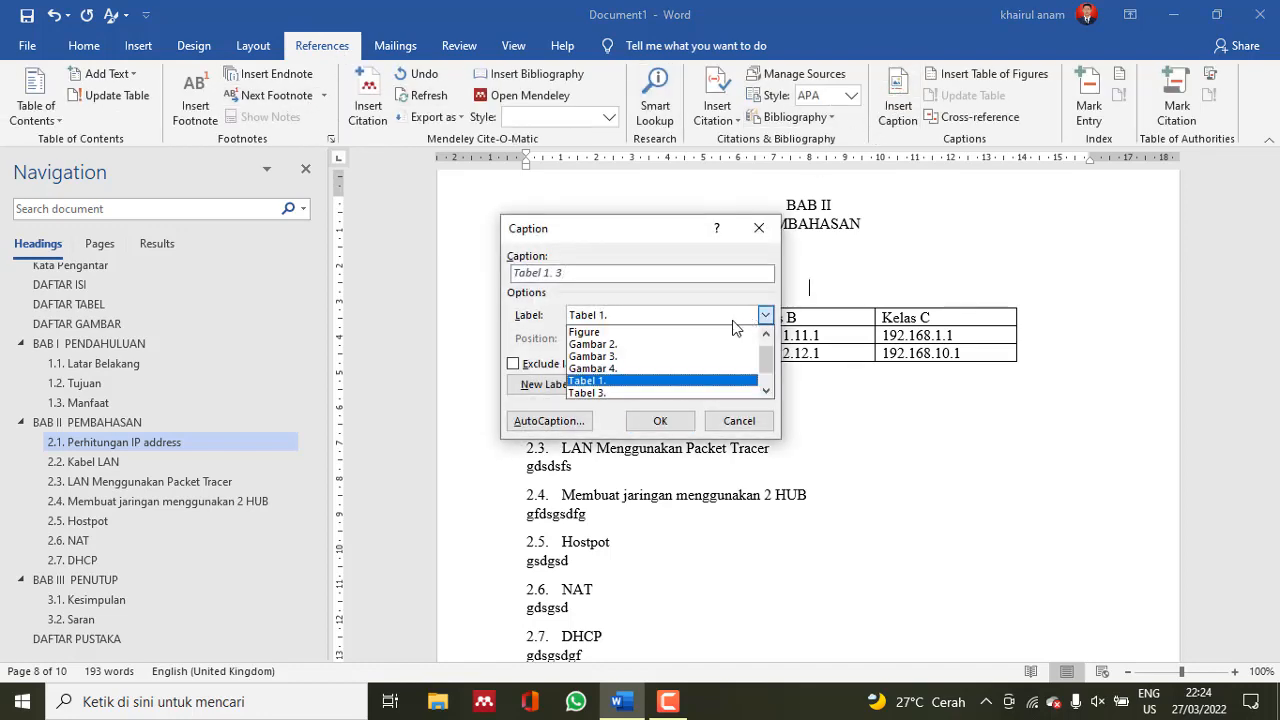
scroll(690, 345, "down", 1)
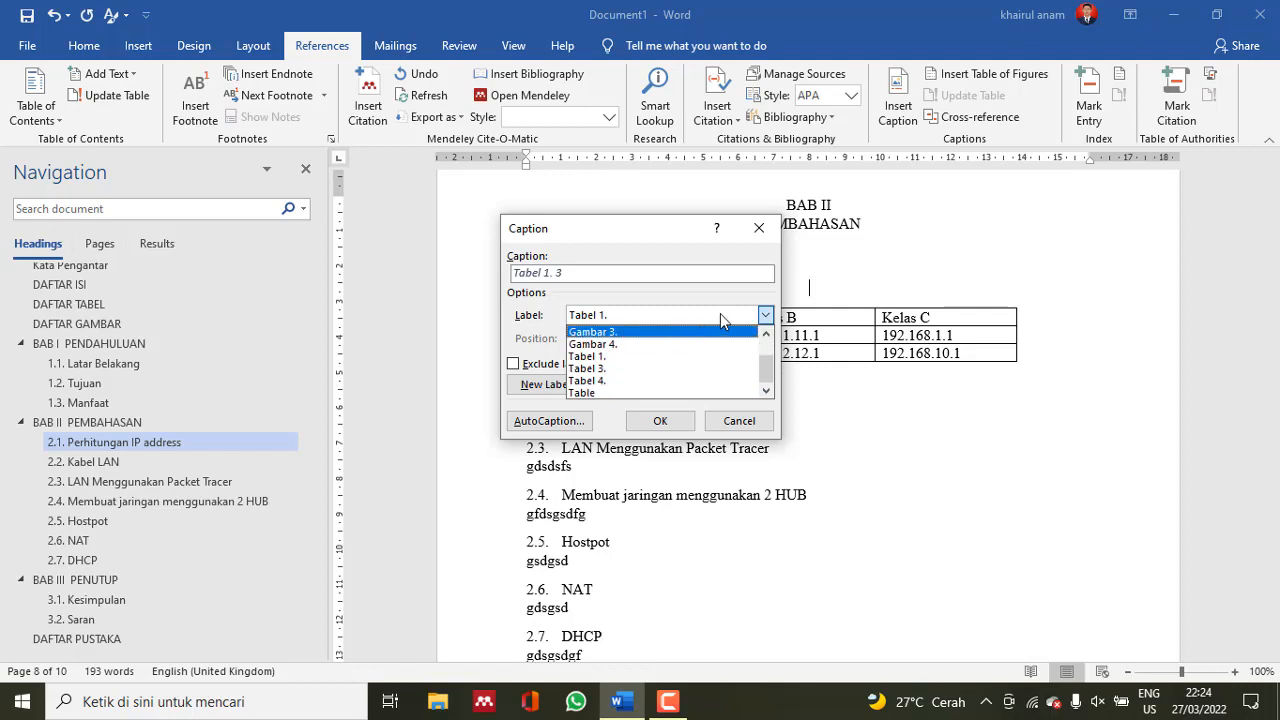
scroll(720, 318, "up", 1)
left_click(765, 316)
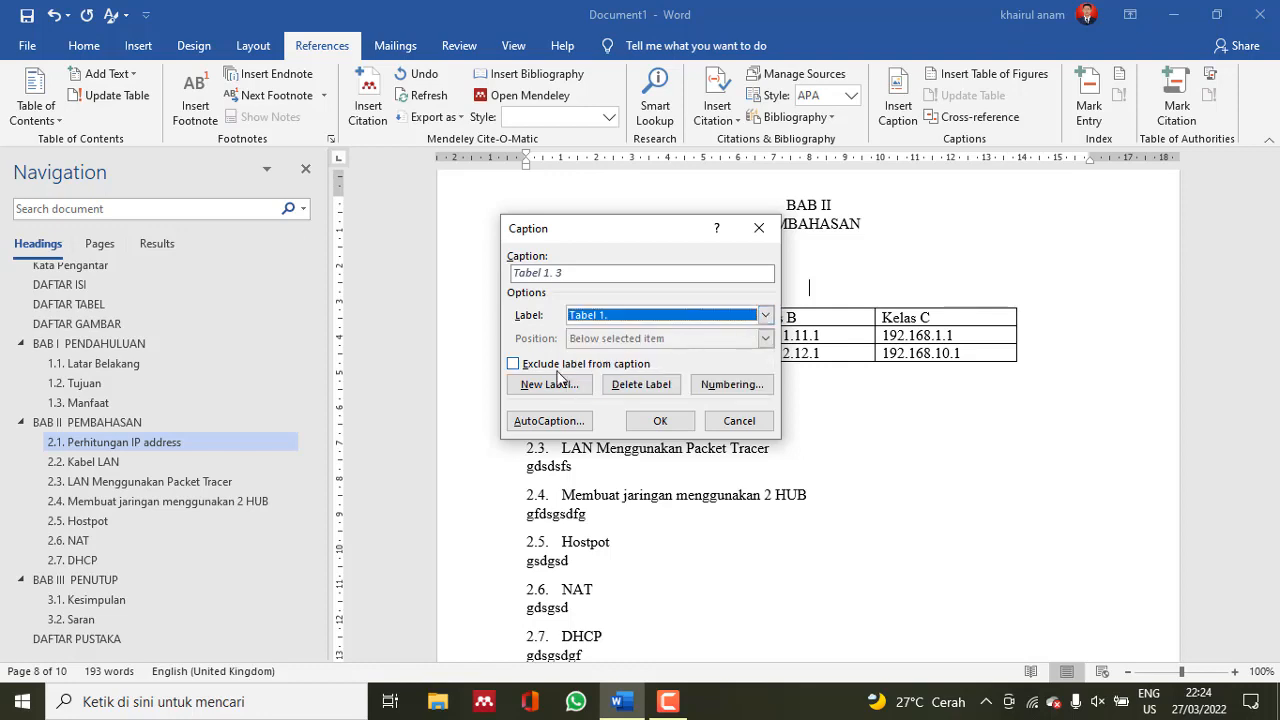
left_click(556, 382)
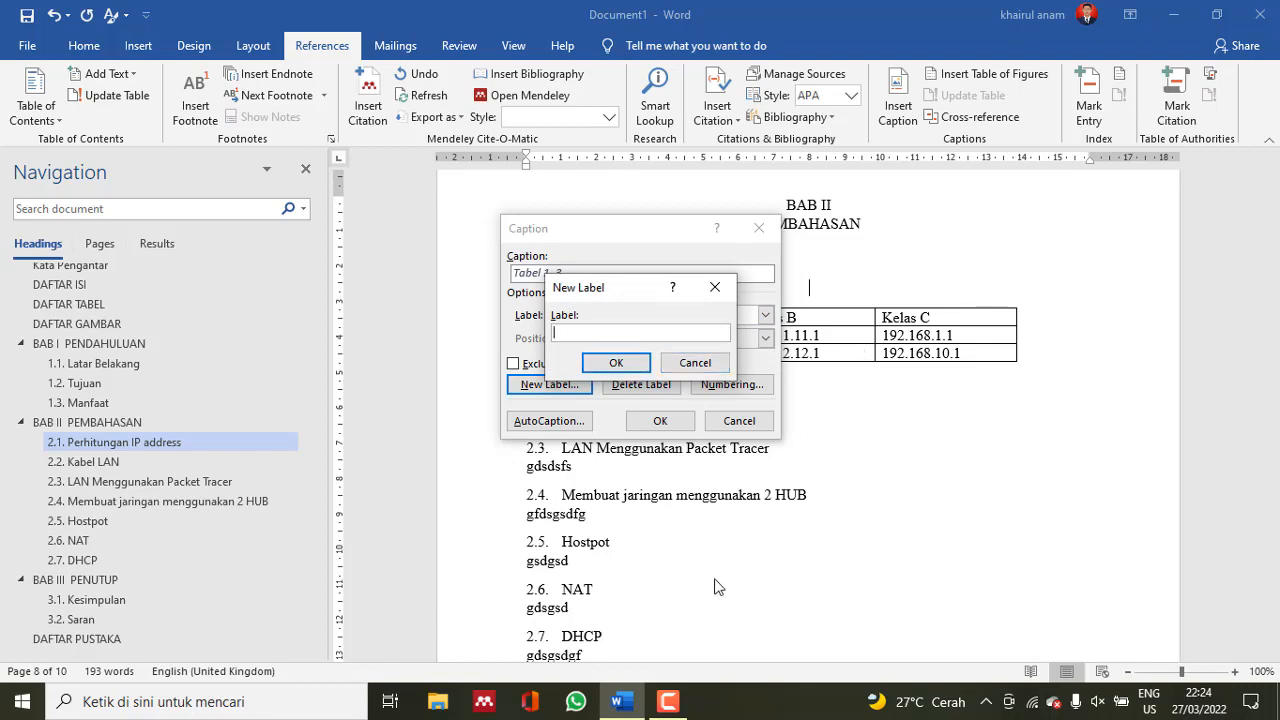
type("Tabel 2.")
left_click(612, 363)
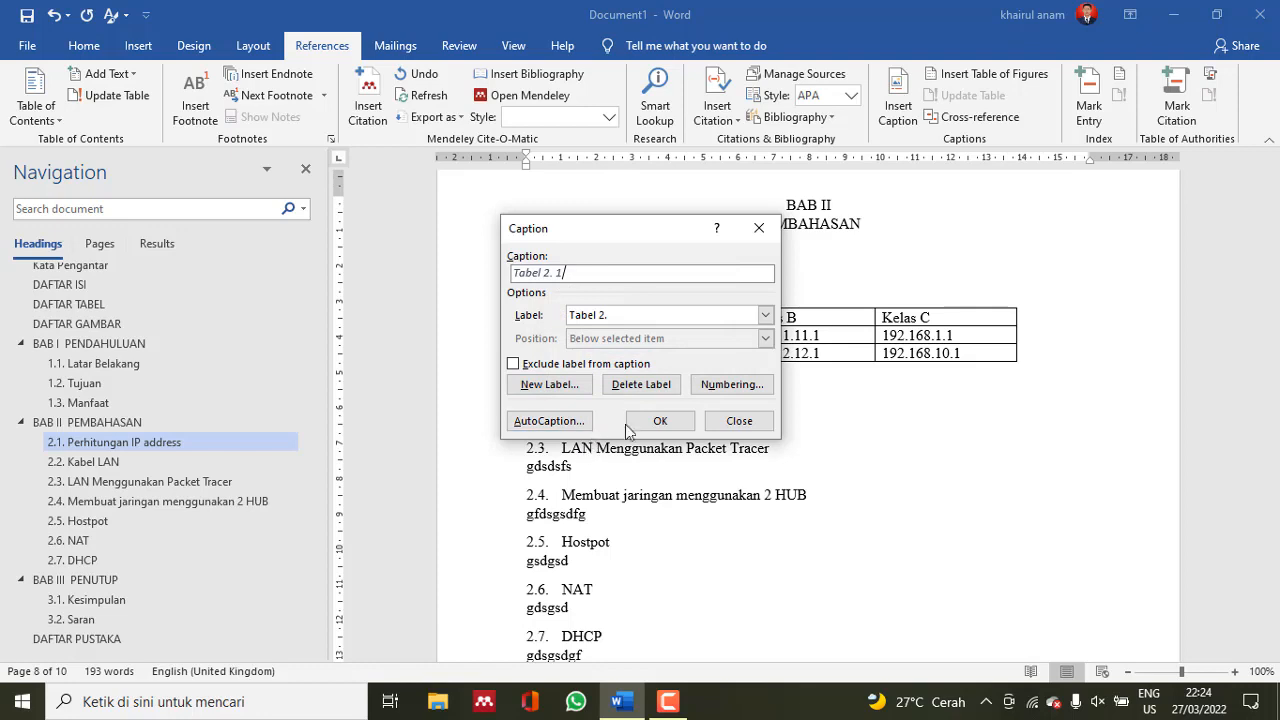
left_click(656, 421)
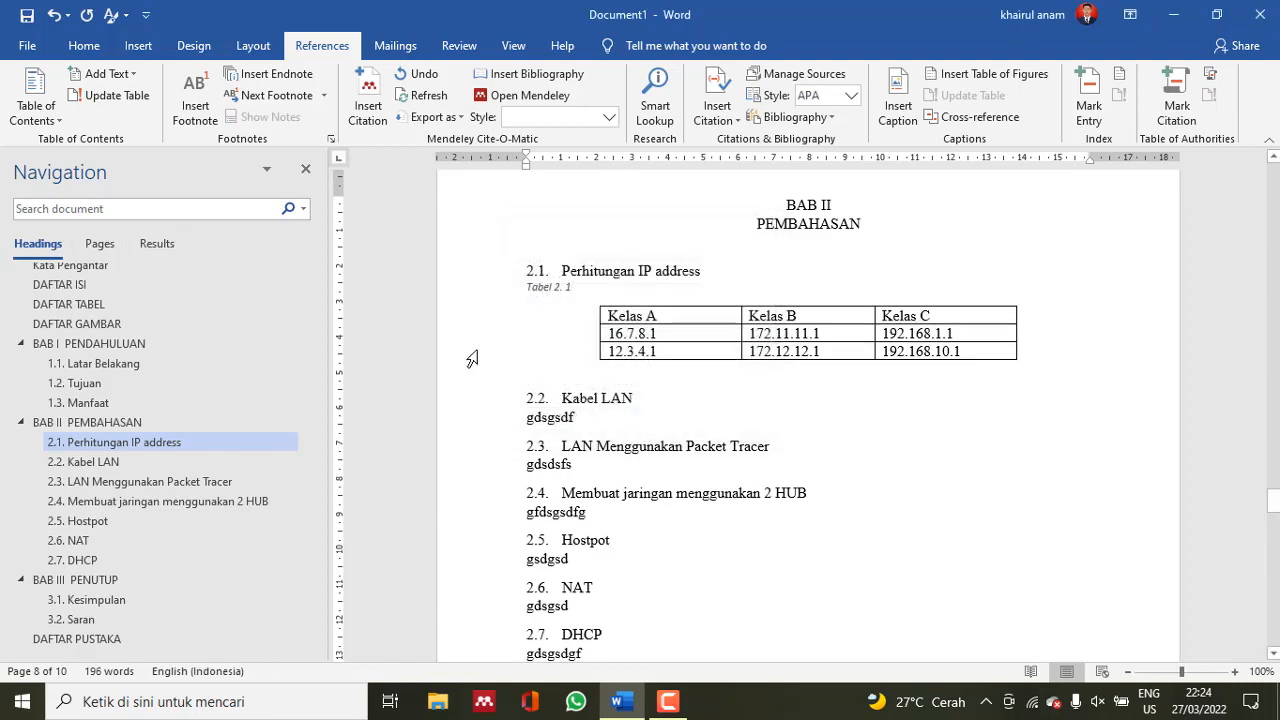
Update the number field in the Asal Sekolah table caption under 1.1. Latar Belakang
left_click(103, 366)
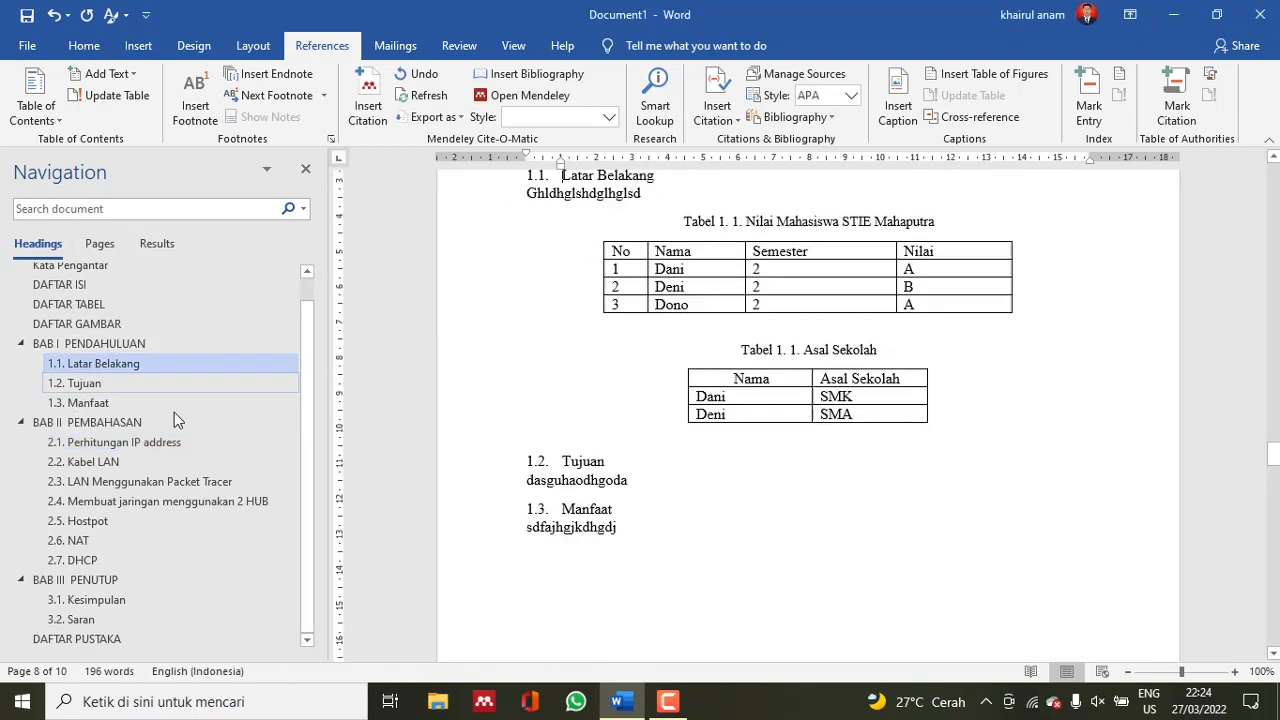
left_click_drag(742, 358, 831, 358)
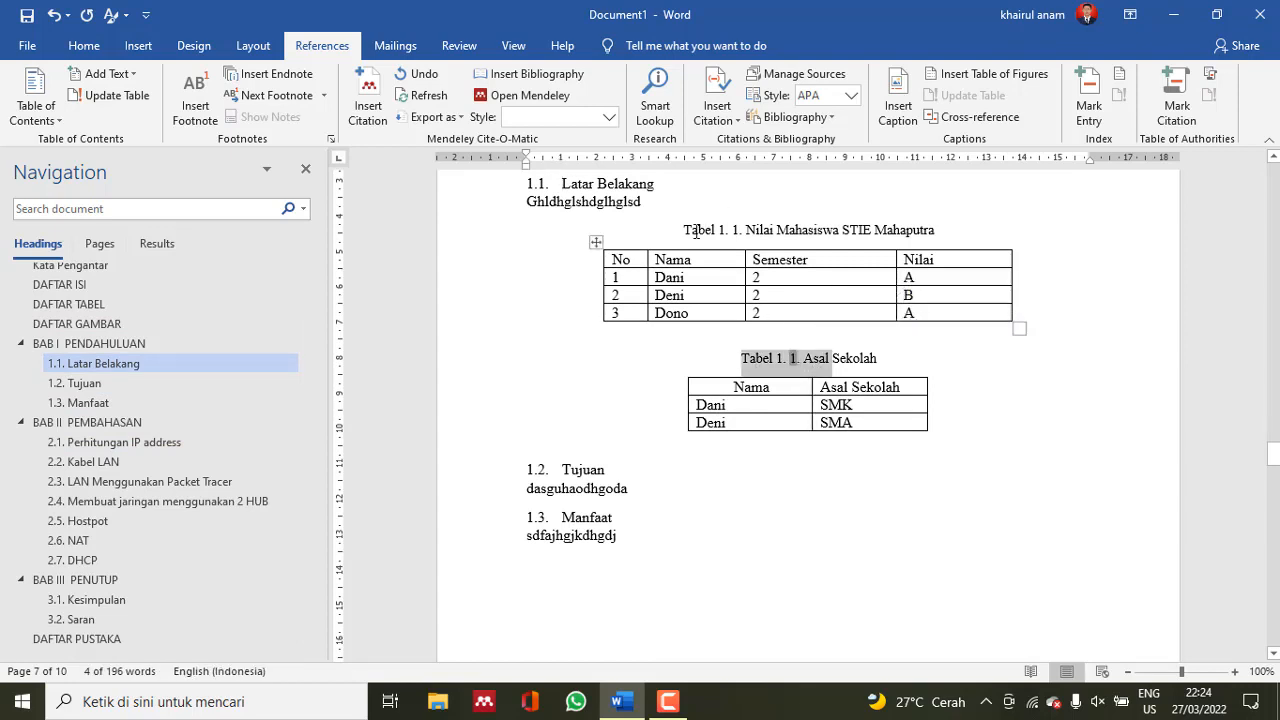
right_click(793, 362)
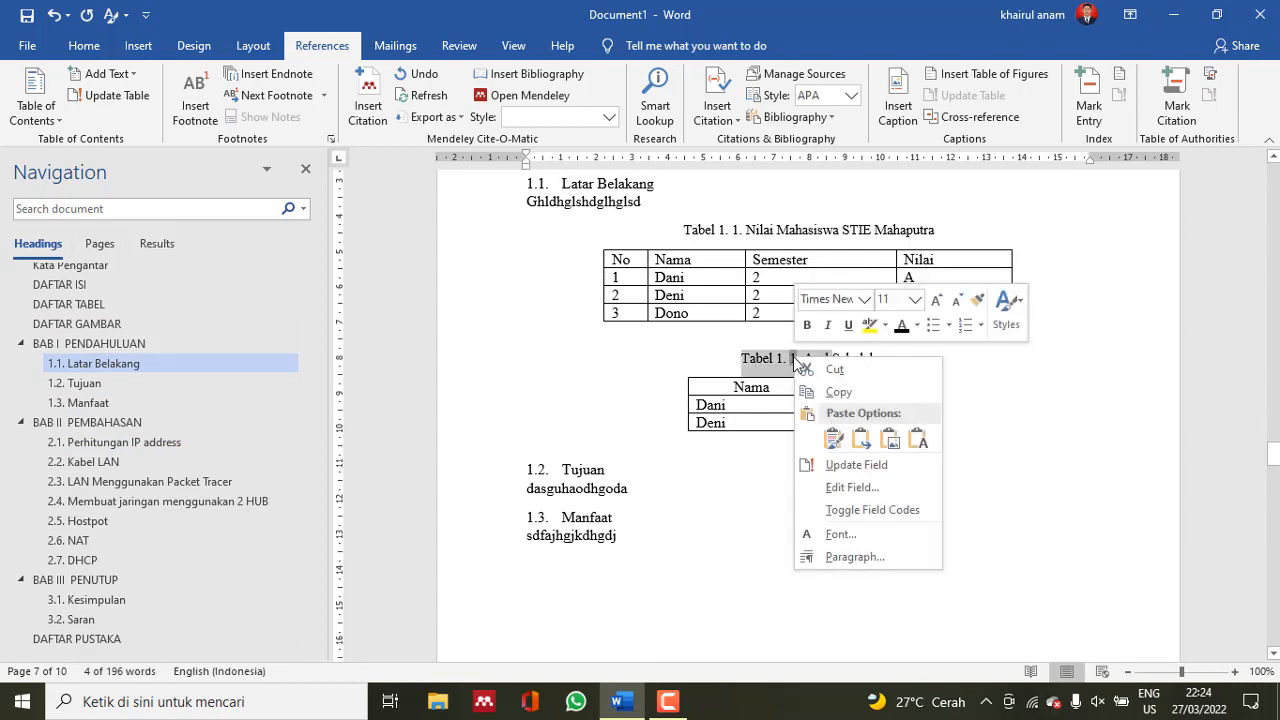
left_click(837, 466)
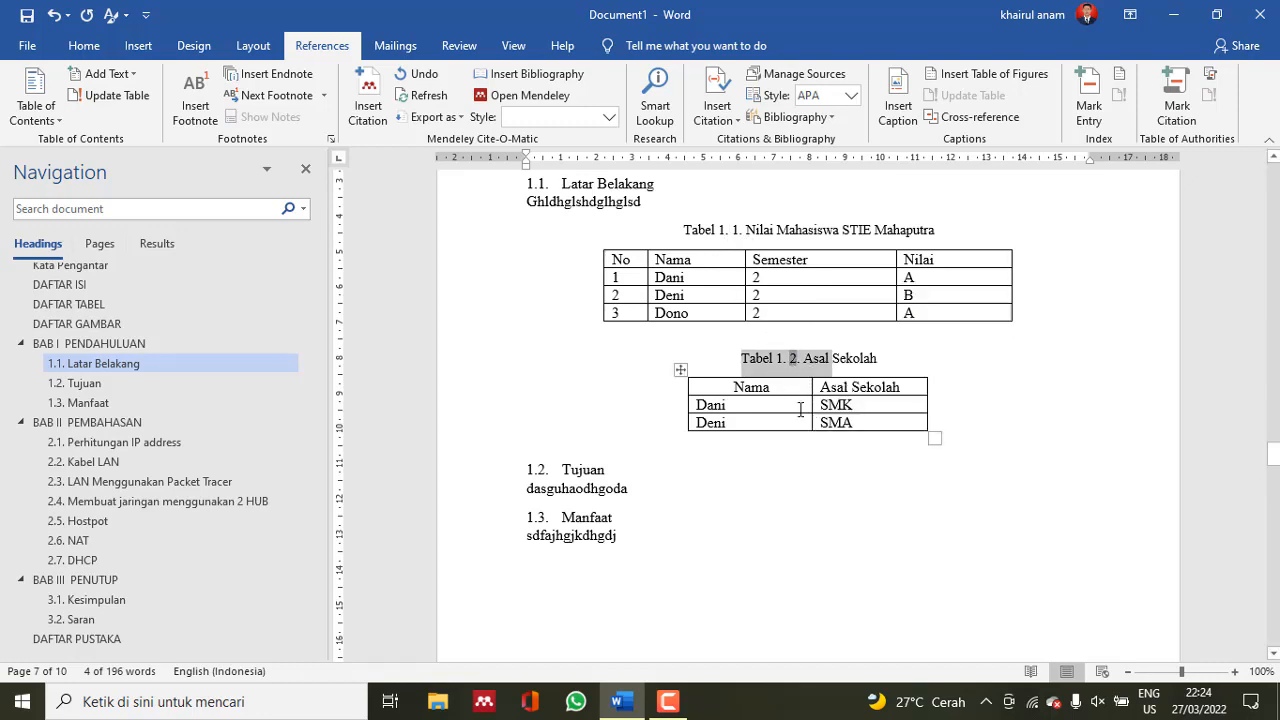
Centre the table caption under 2.1. Perhitungan IP address and complete it with a period and the title "Contoh IP Address"
left_click(164, 446)
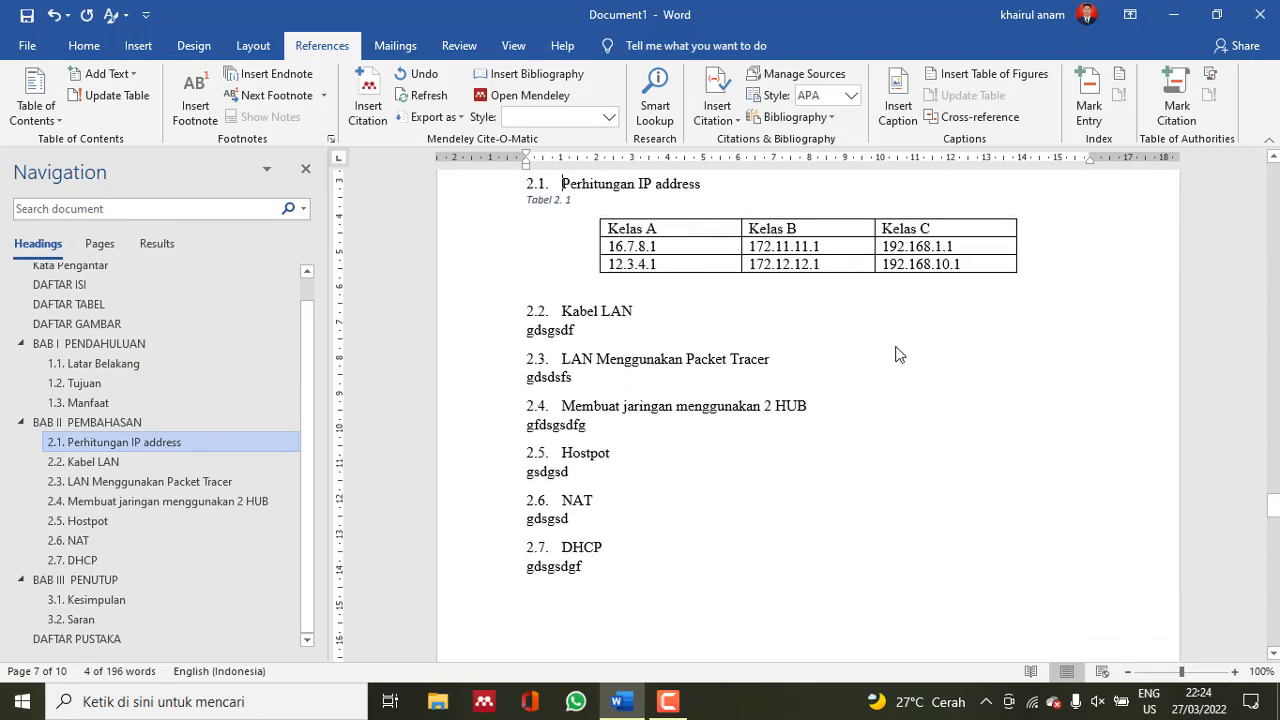
left_click(528, 201)
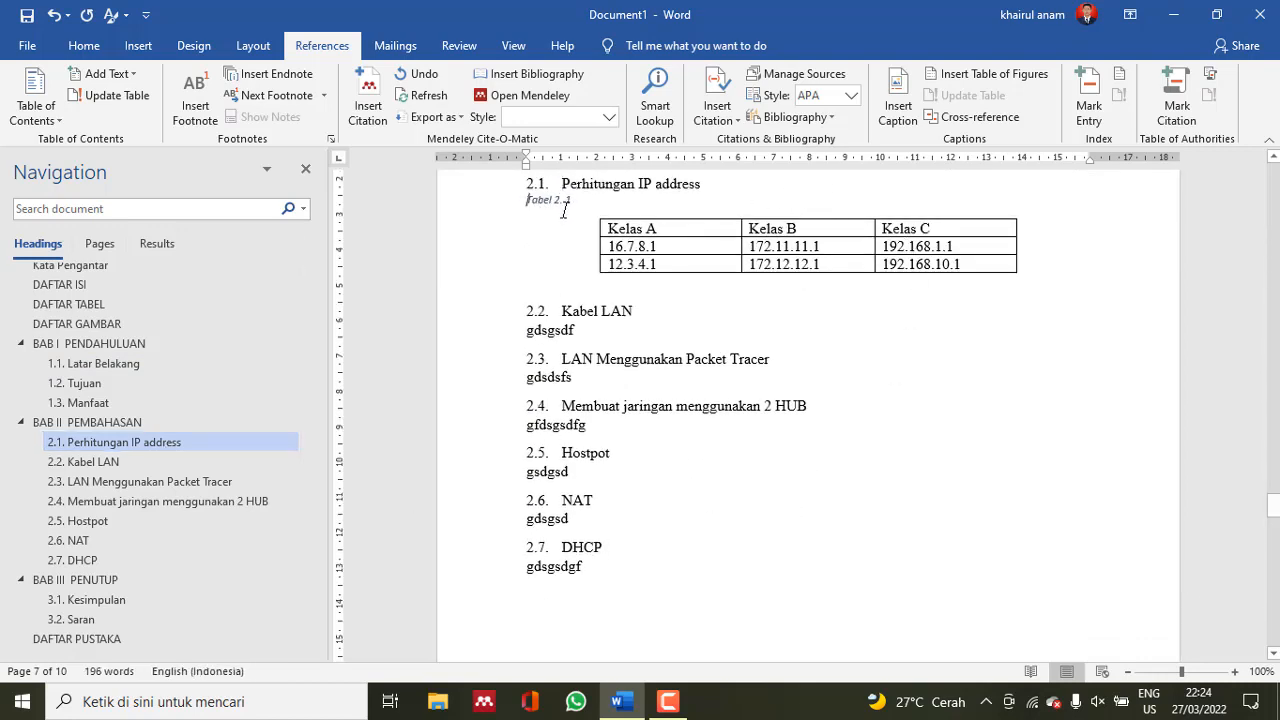
left_click(84, 45)
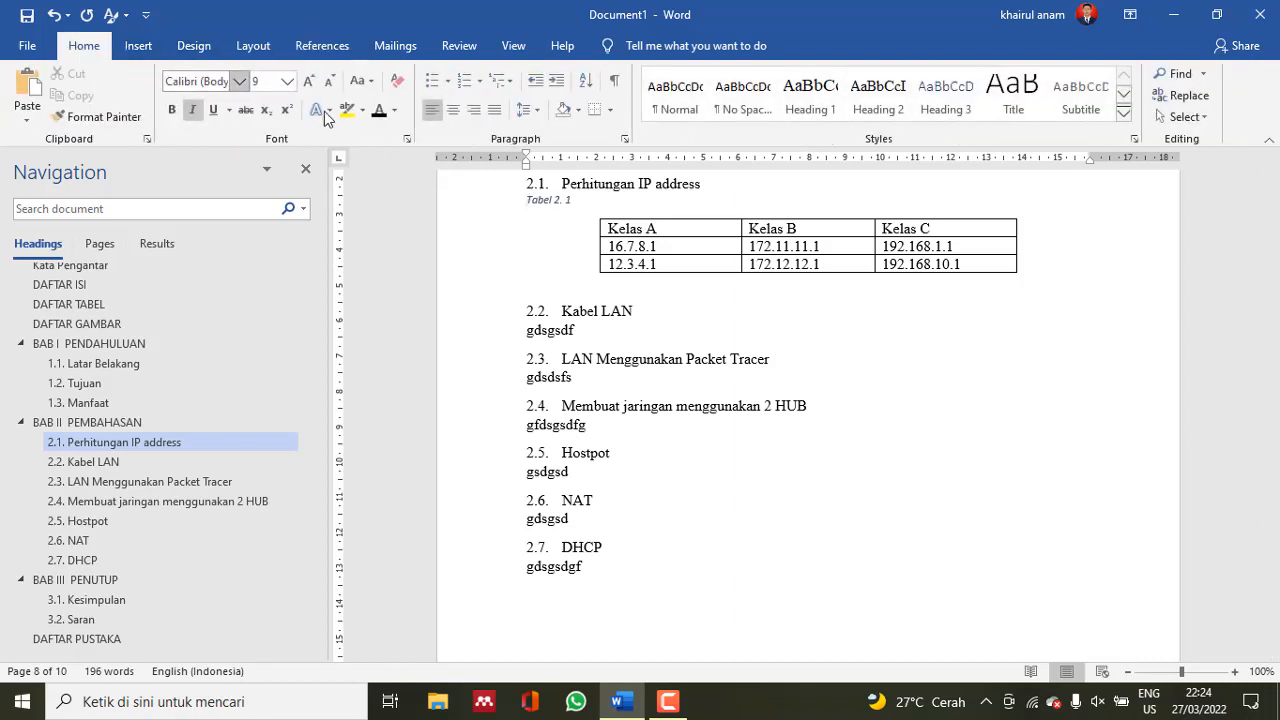
left_click(455, 112)
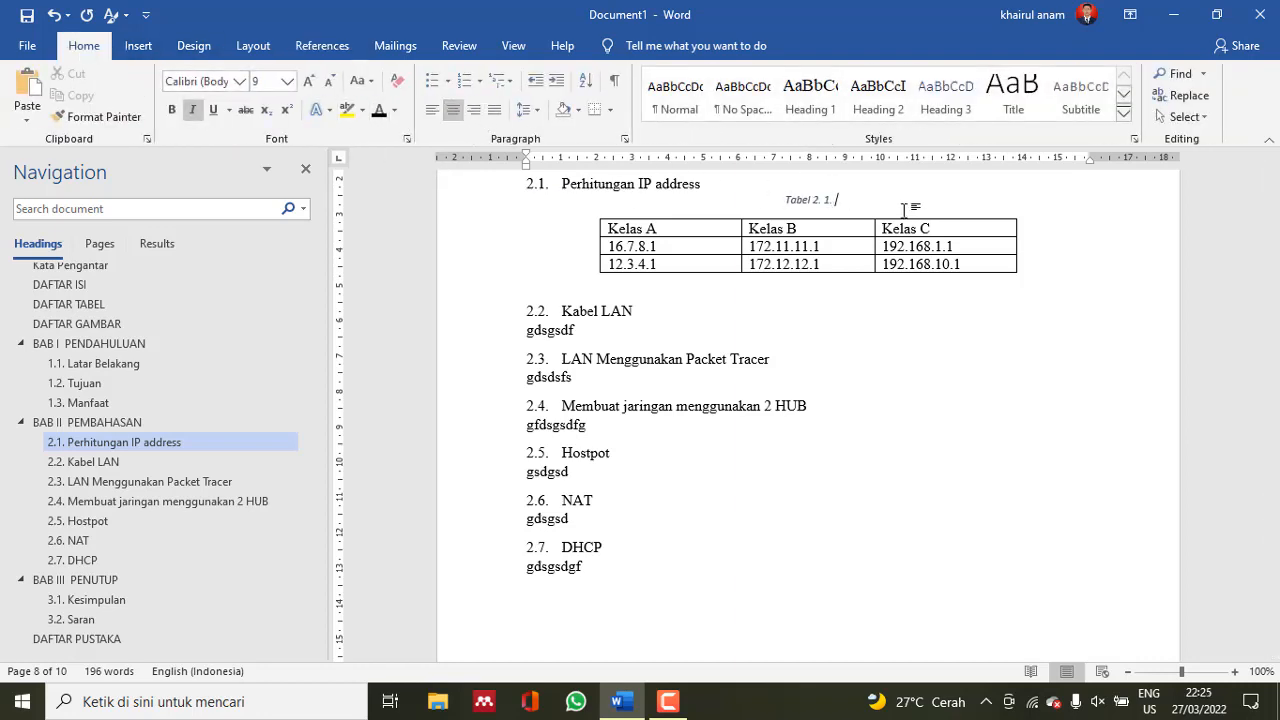
type("IP")
key("BackSpace")
key("BackSpace")
key("BackSpace")
type("Contoh IP Address")
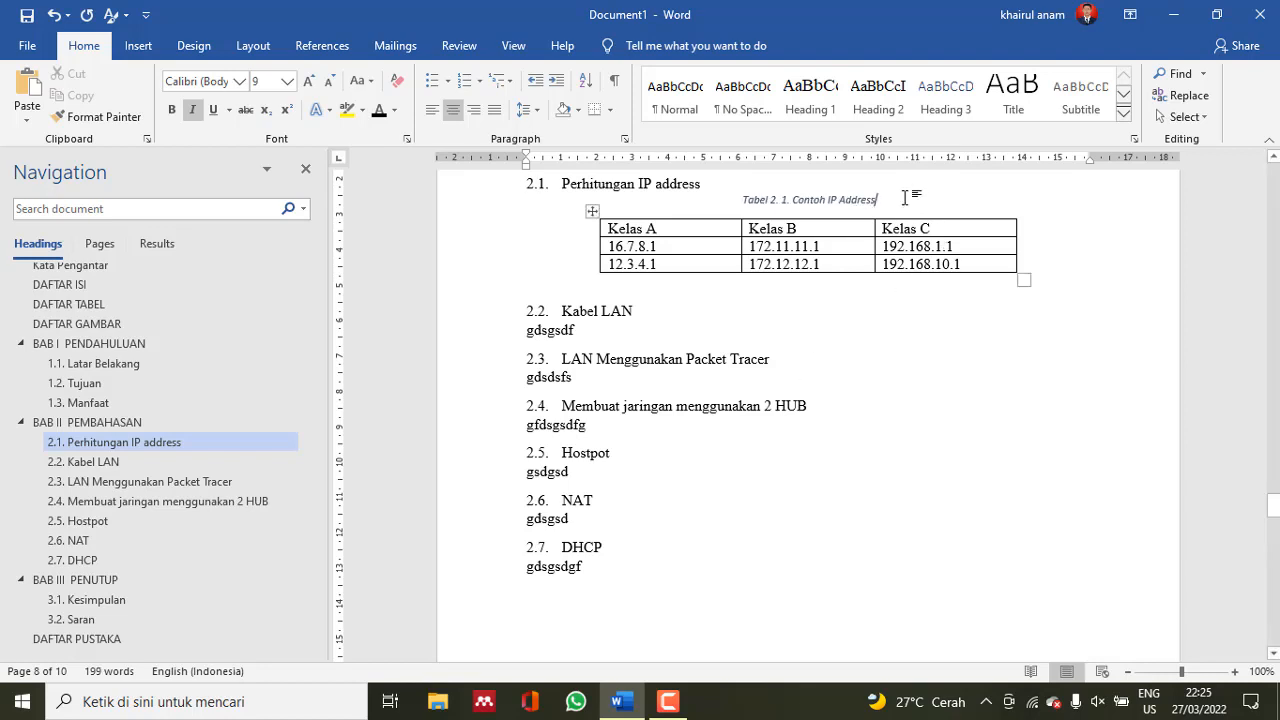
Format the whole Contoh IP Address caption as non-italic Times New Roman, size 11
left_click_drag(904, 197, 738, 200)
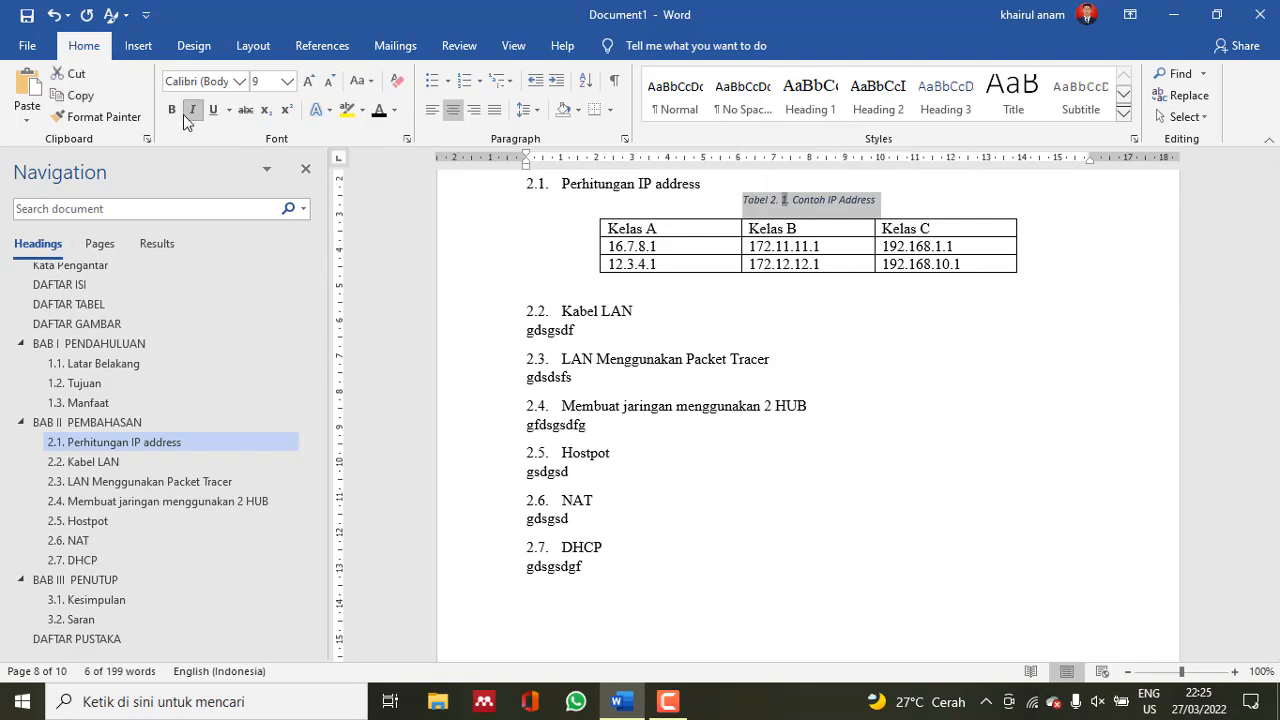
left_click(239, 81)
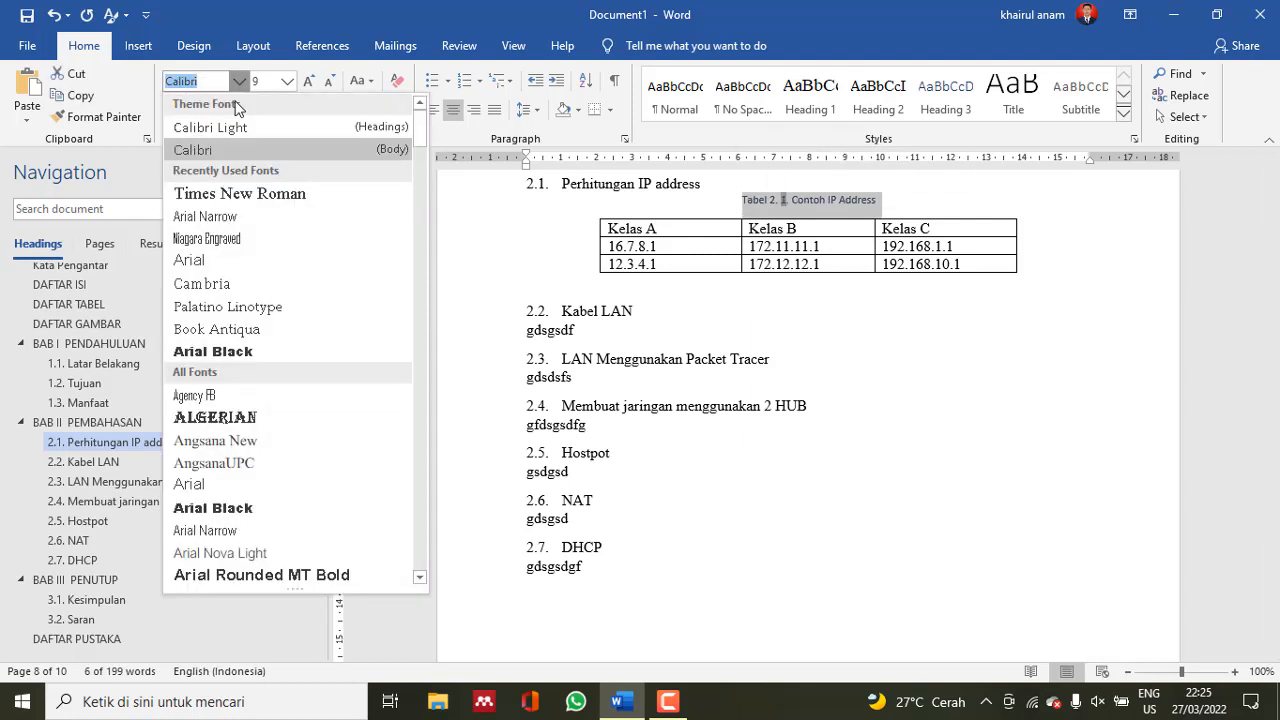
left_click(238, 193)
left_click(286, 82)
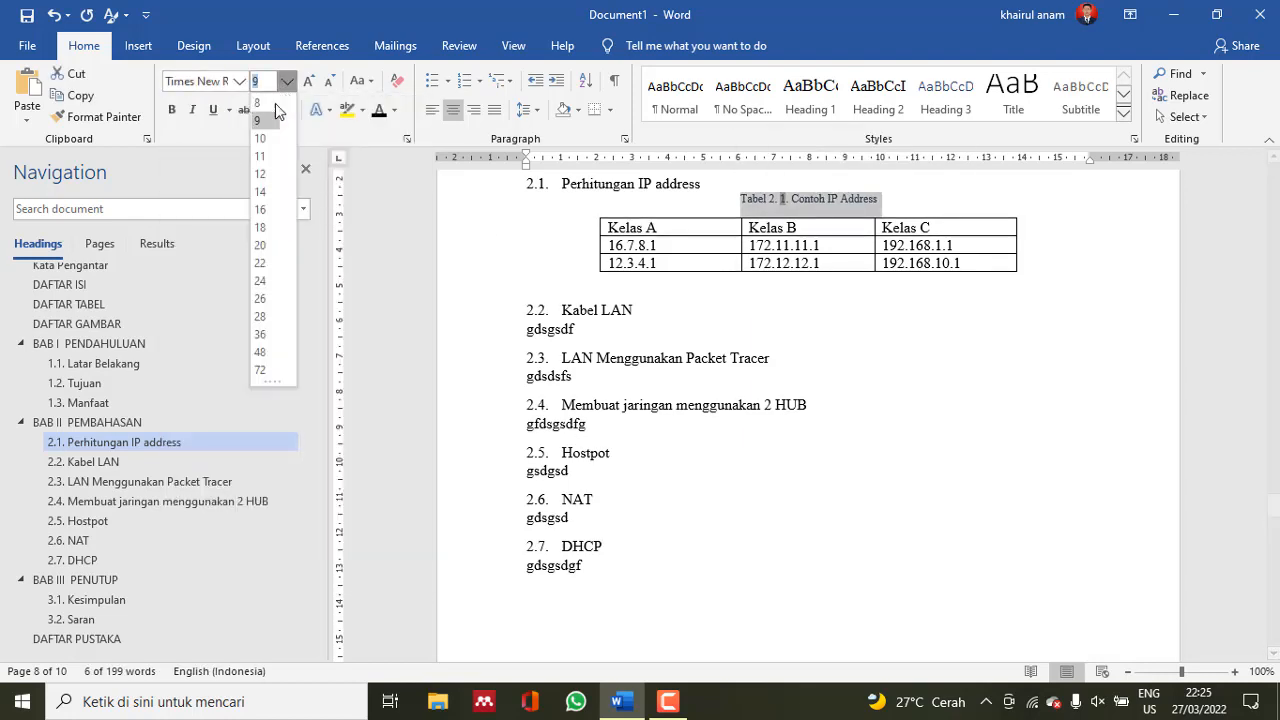
left_click(259, 157)
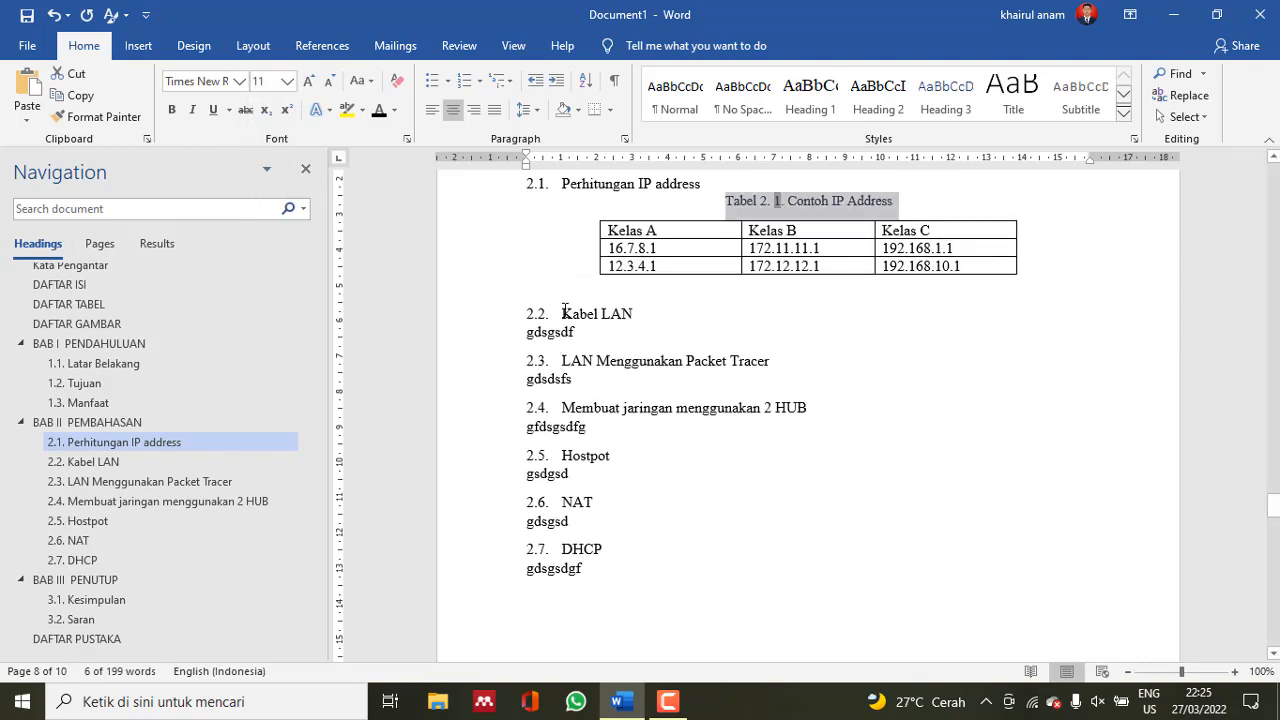
Replace the placeholder text under heading 2.2. Kabel LAN with an empty line
left_click(868, 316)
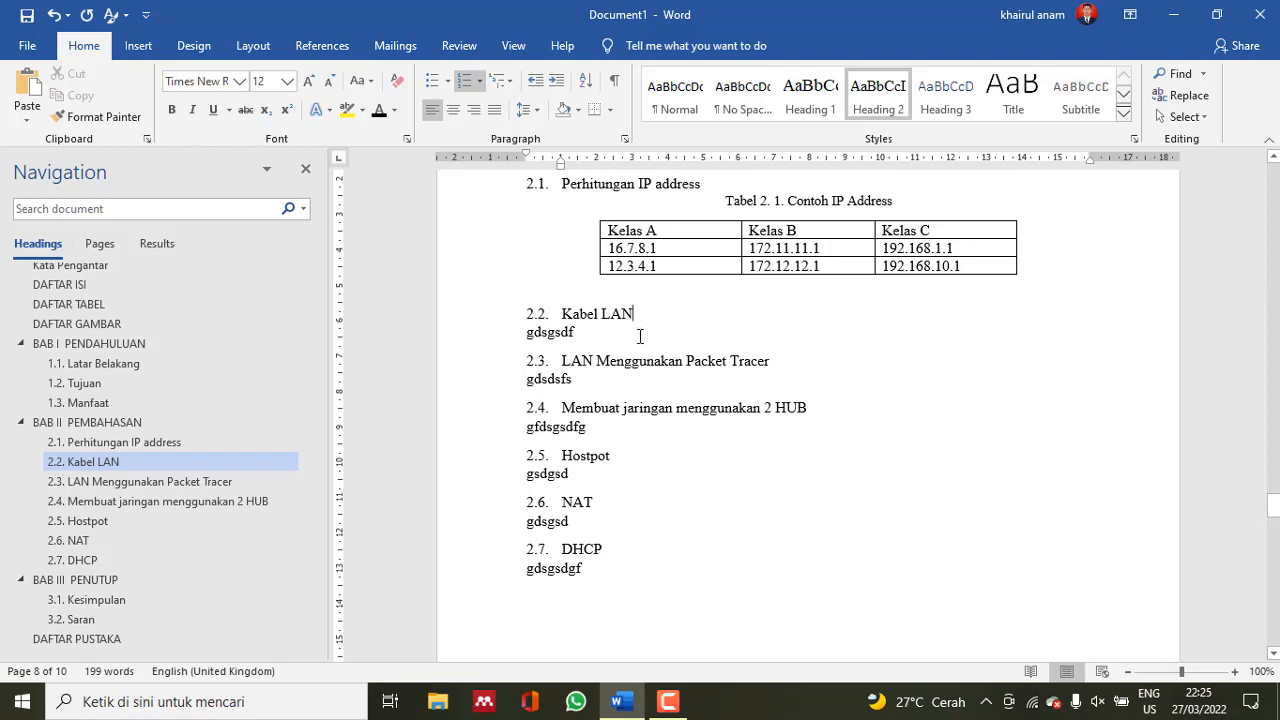
key("Return")
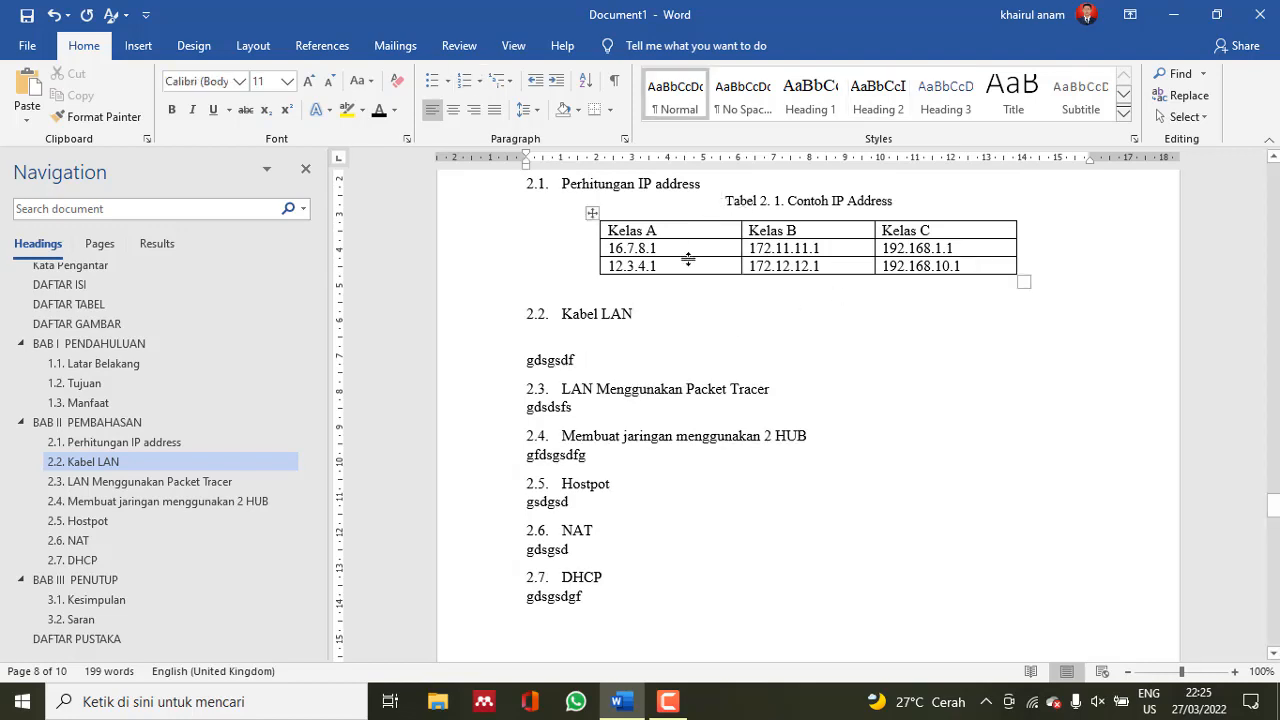
left_click(500, 360)
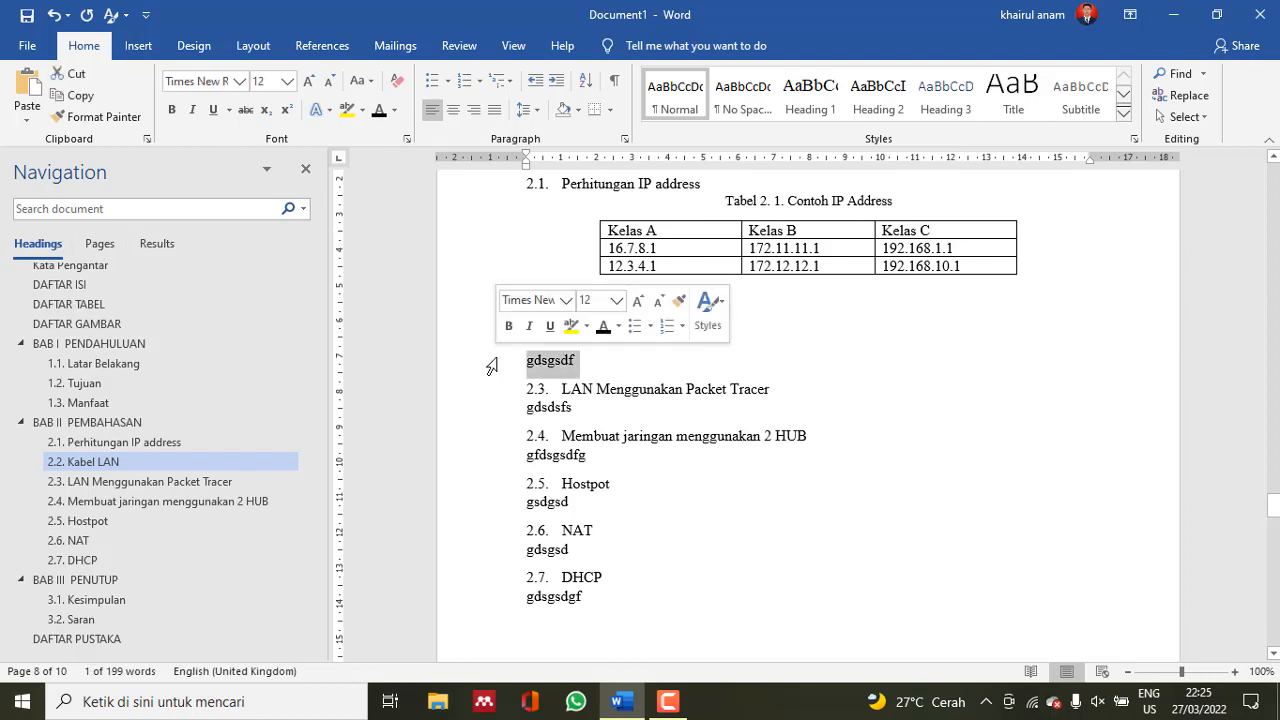
key("BackSpace")
left_click(578, 339)
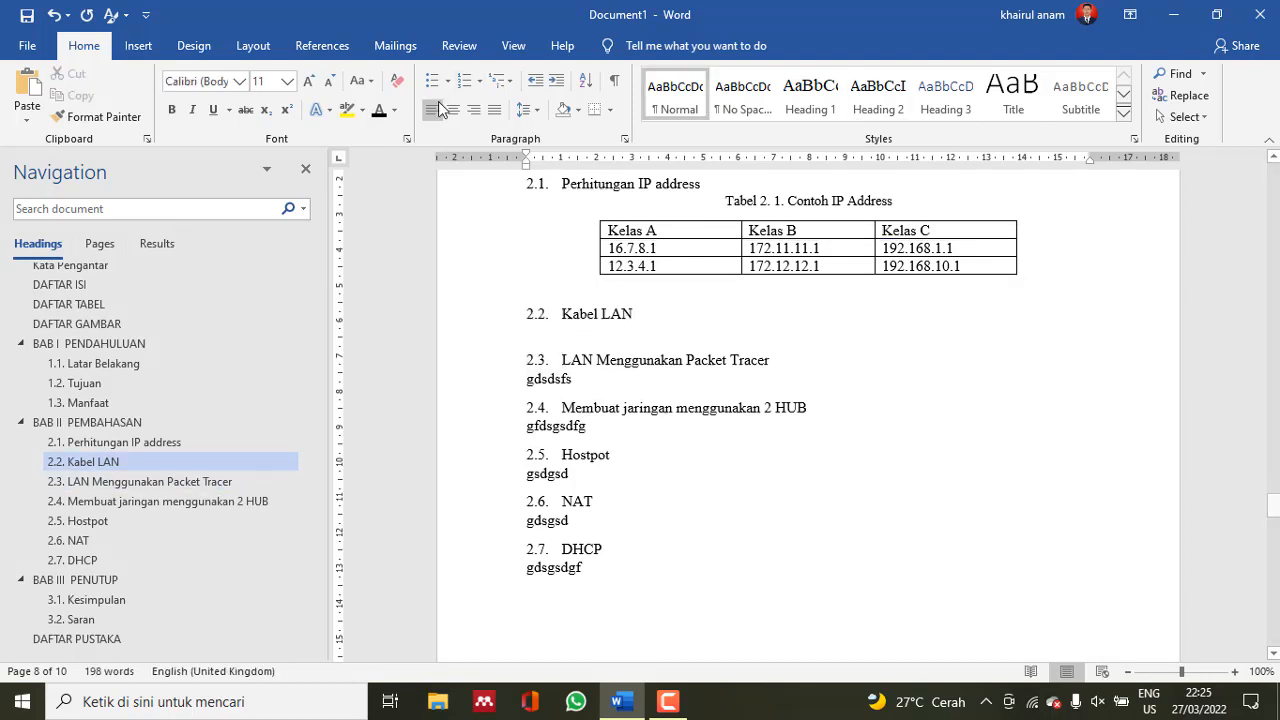
left_click(298, 47)
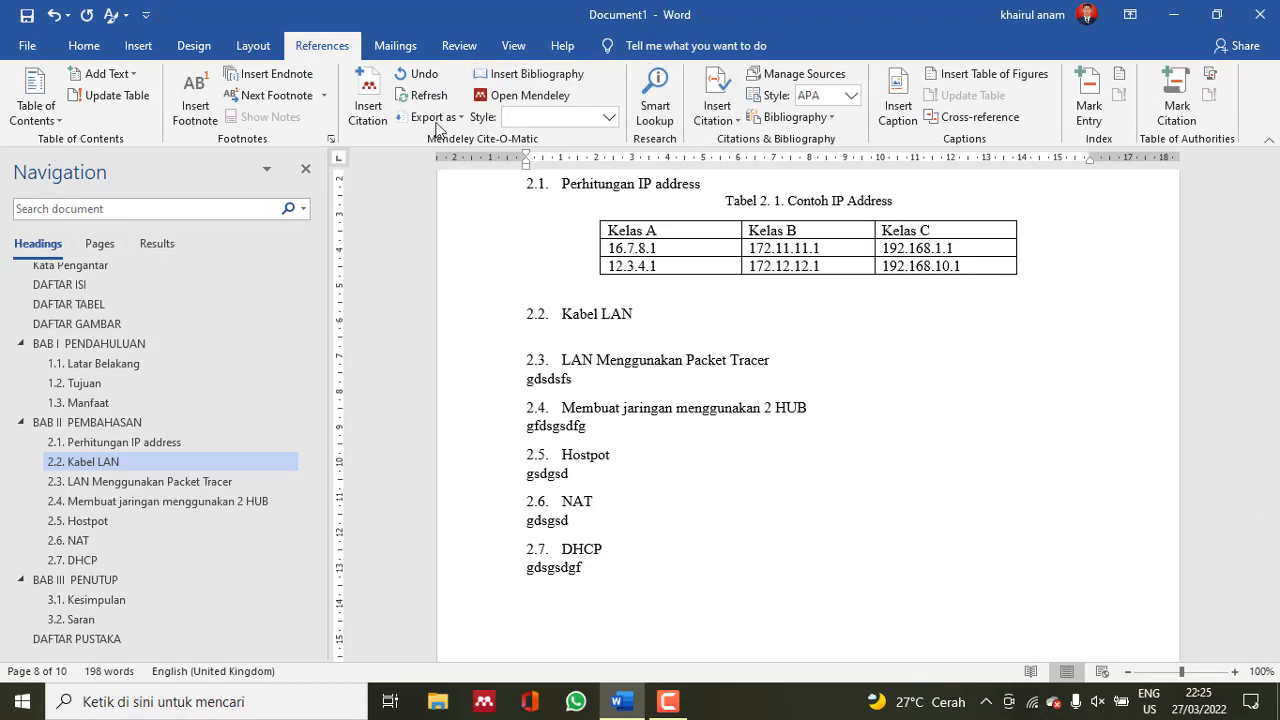
Insert a table of two columns and two rows under 2.2. Kabel LAN and add a third row below
left_click(138, 45)
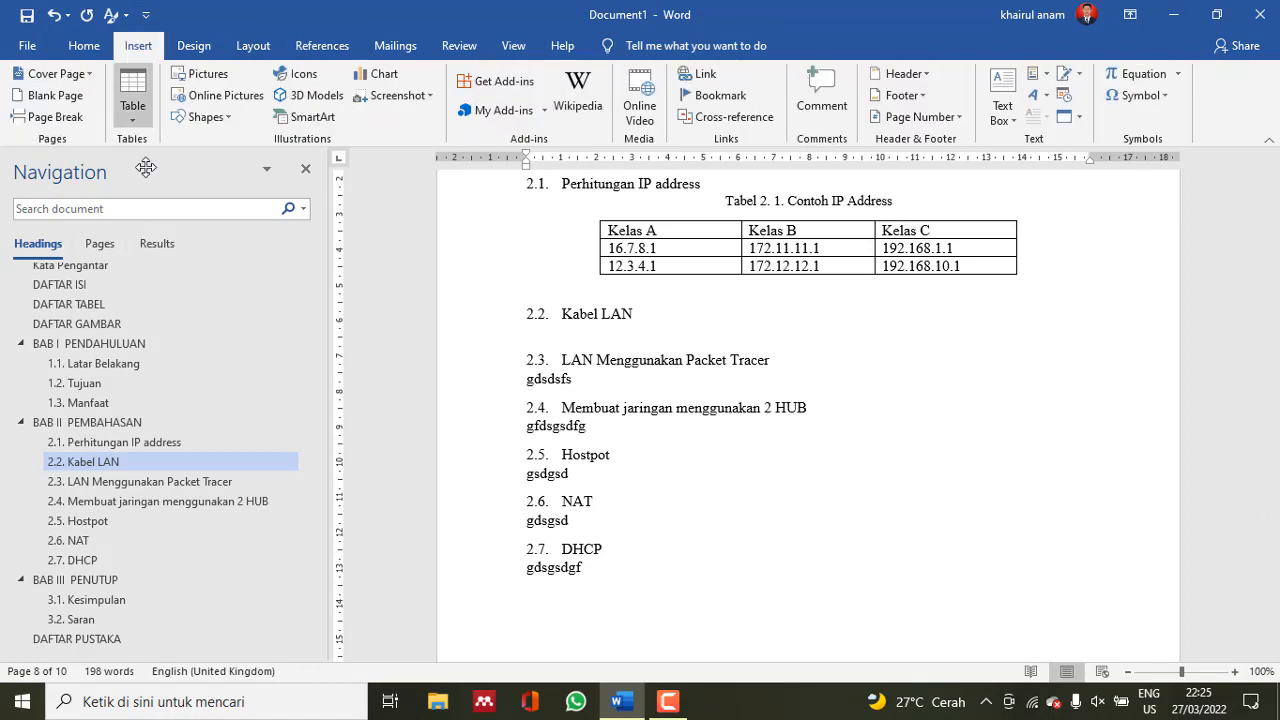
left_click(133, 112)
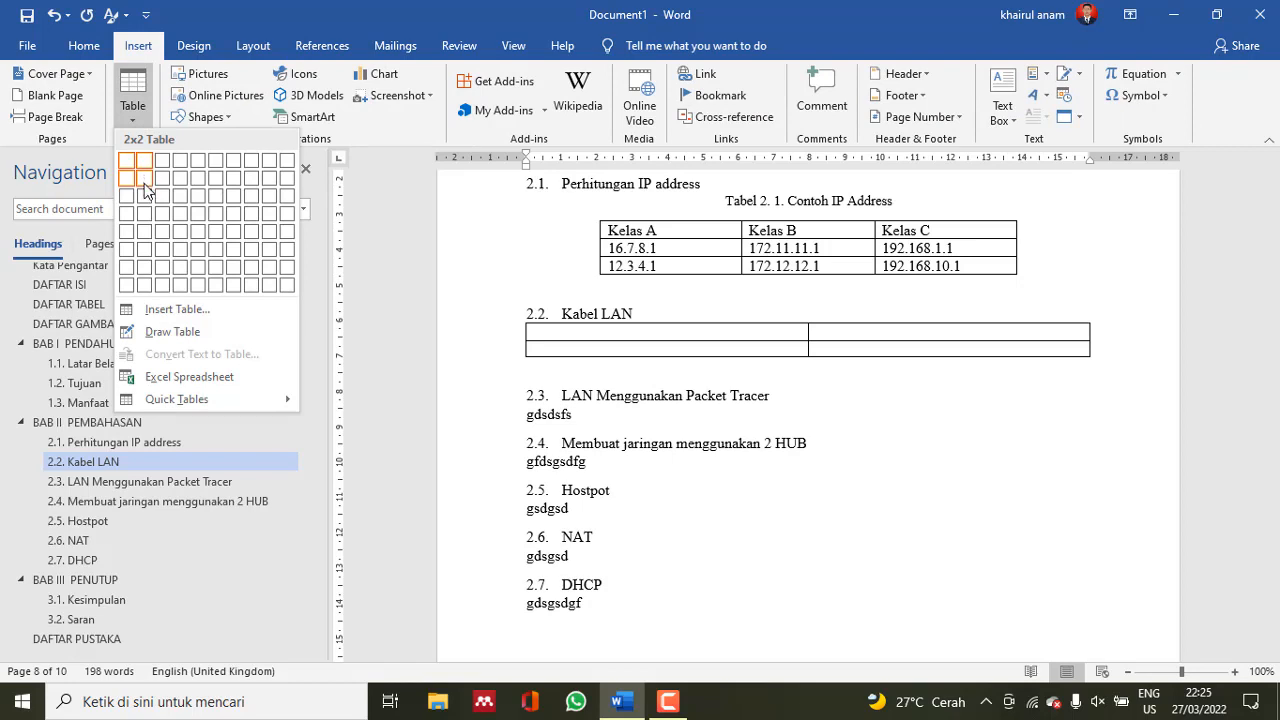
left_click(145, 177)
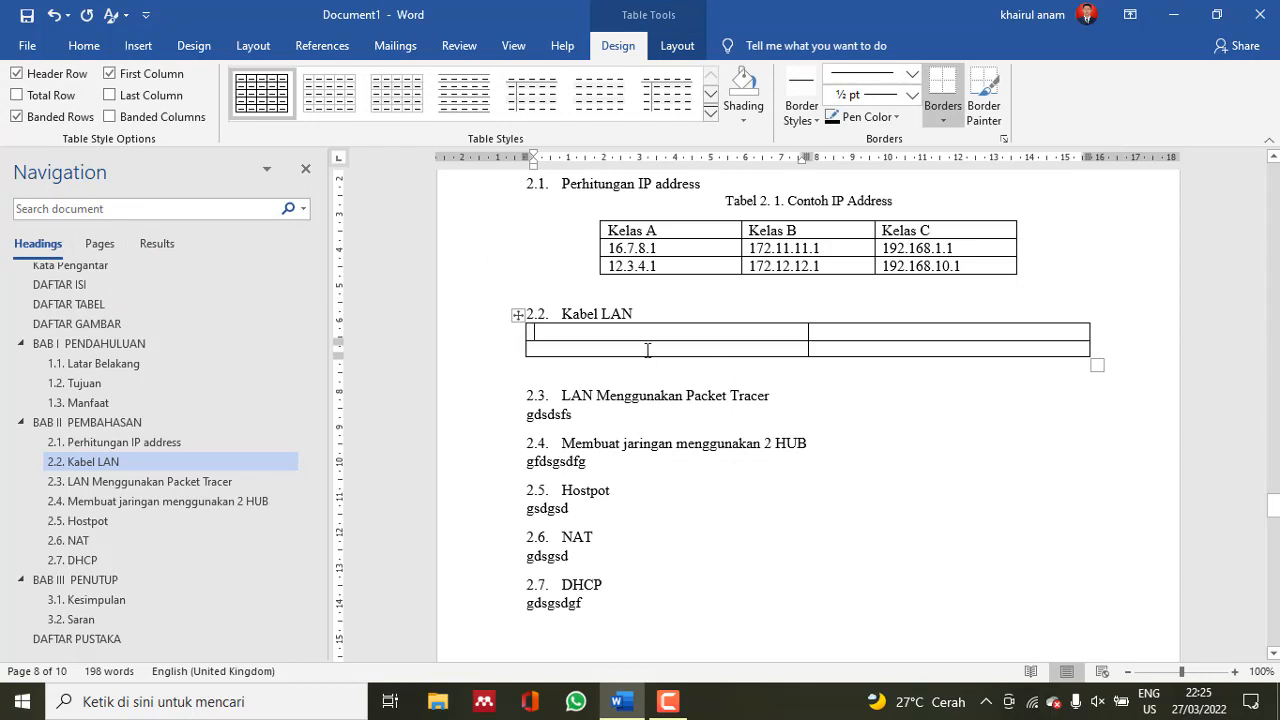
left_click_drag(647, 350, 946, 352)
right_click(947, 350)
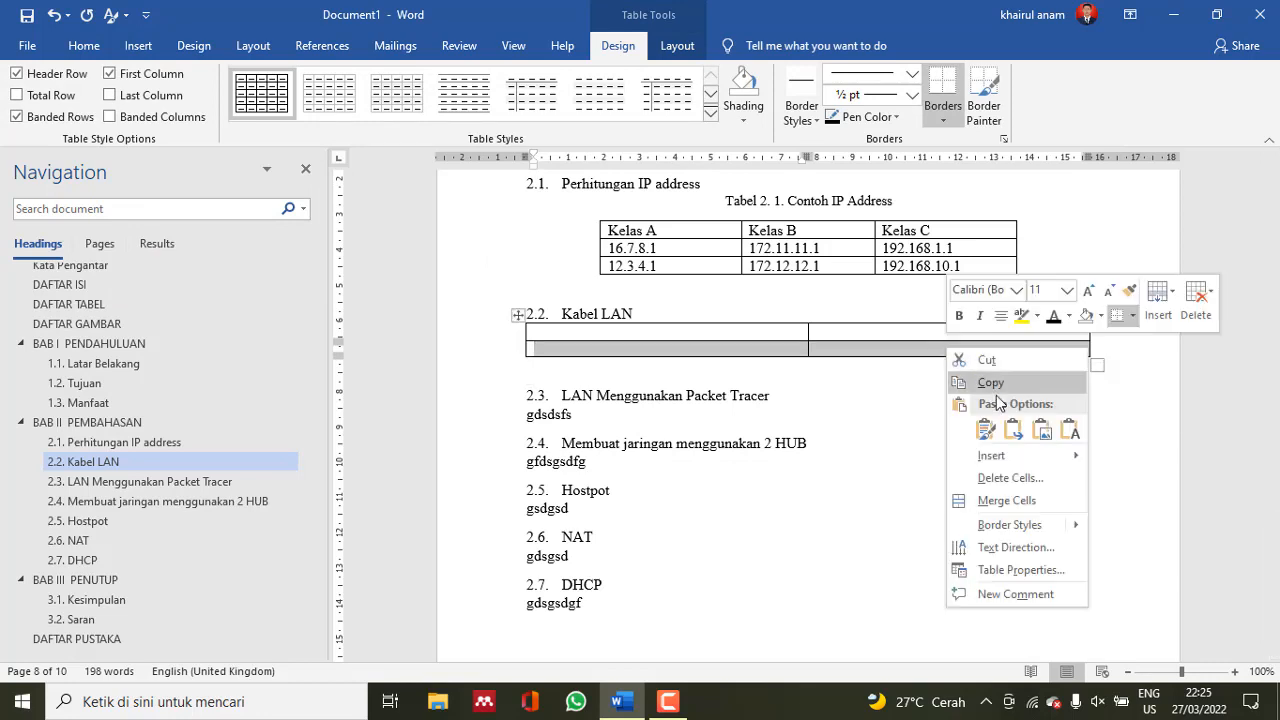
mouse_move(1045, 456)
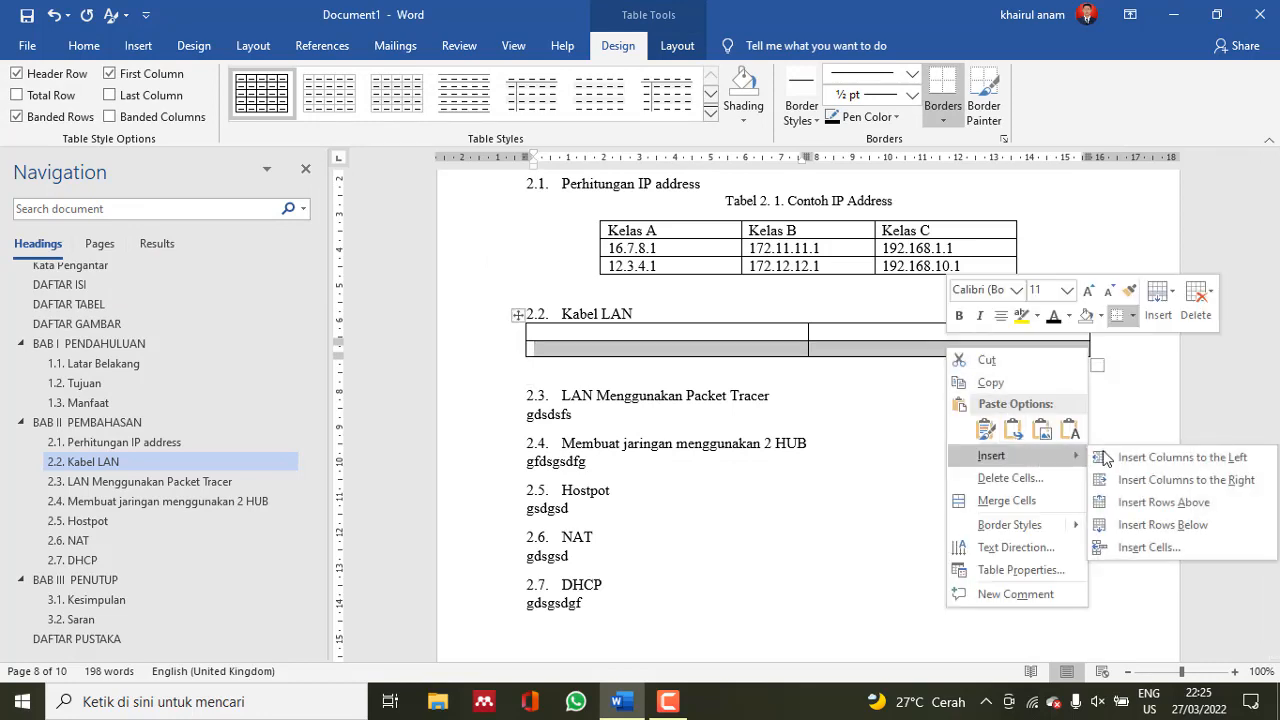
left_click(1149, 532)
Narrow the two columns of the Kabel LAN table to about 3.3 cm and 3.7 cm and centre the table on the page
left_click(658, 319)
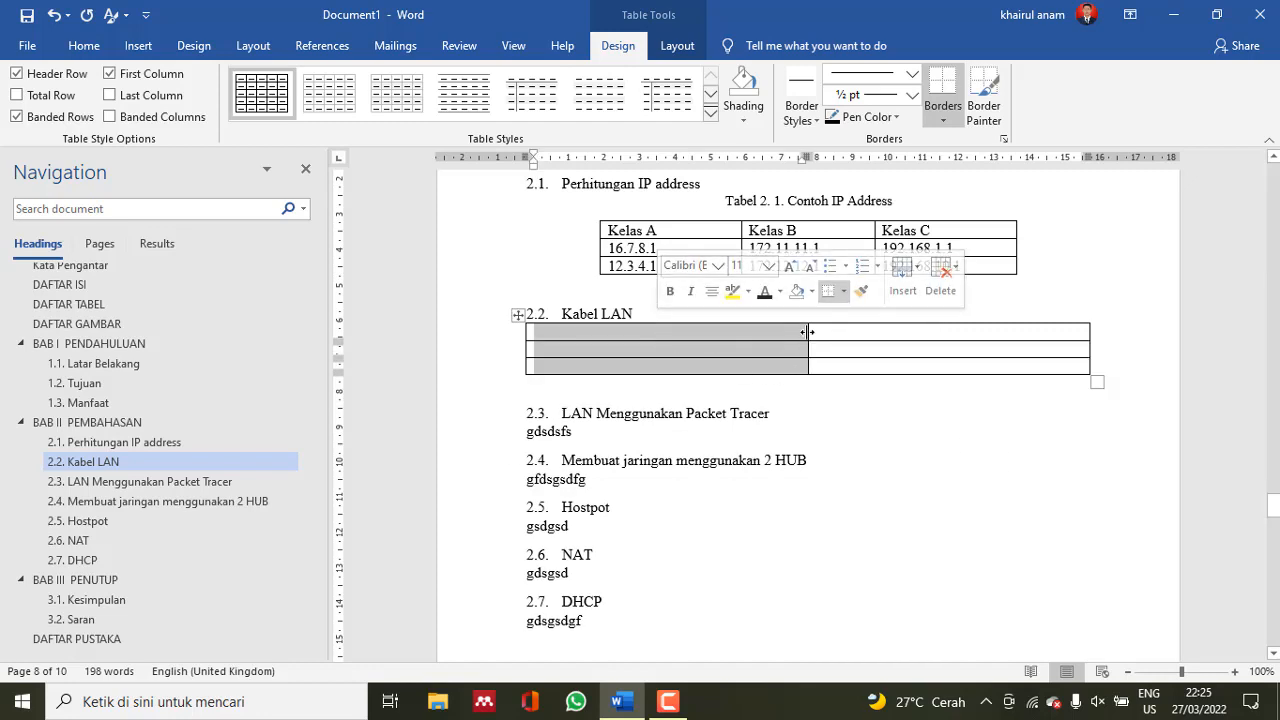
left_click_drag(807, 331, 643, 331)
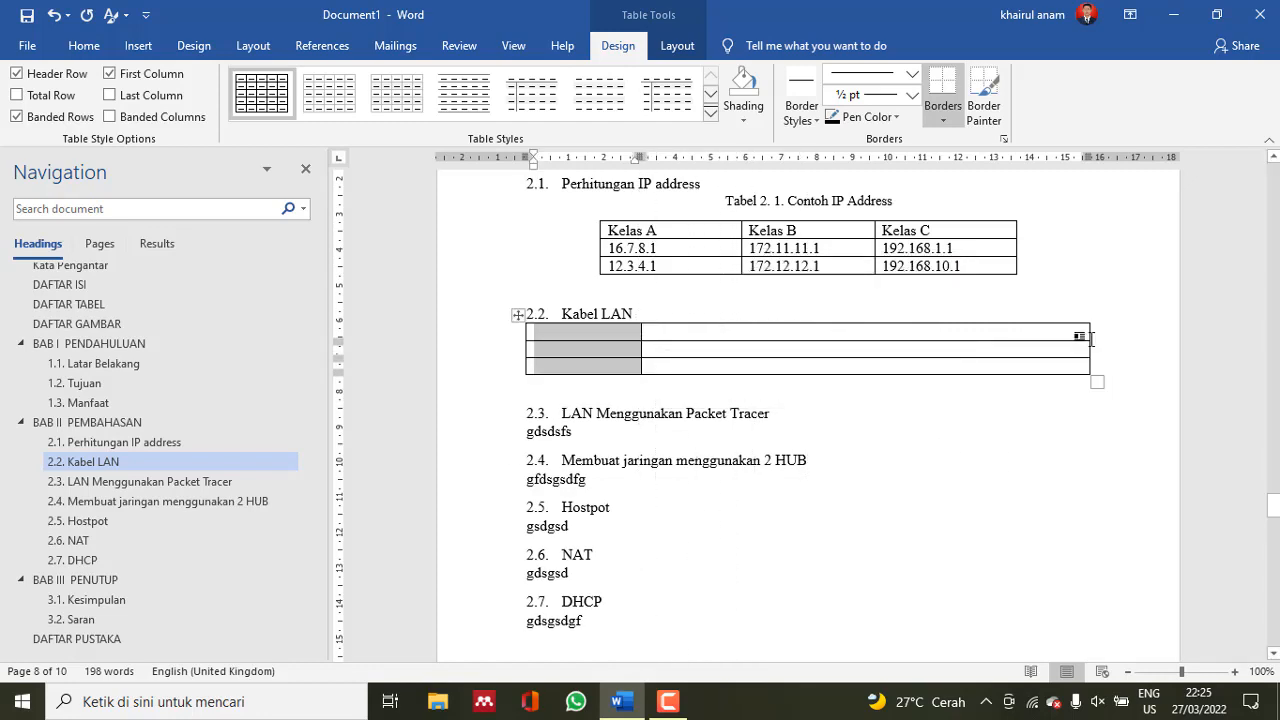
left_click_drag(1090, 337, 774, 332)
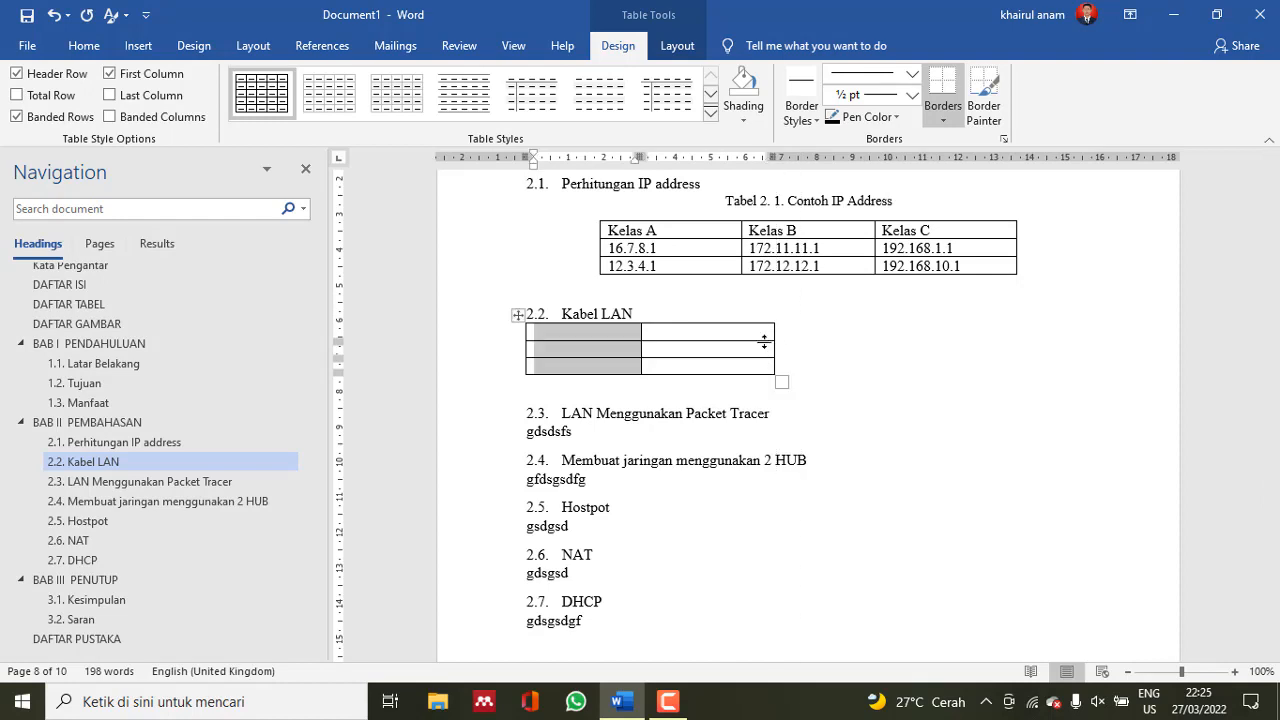
left_click(517, 315)
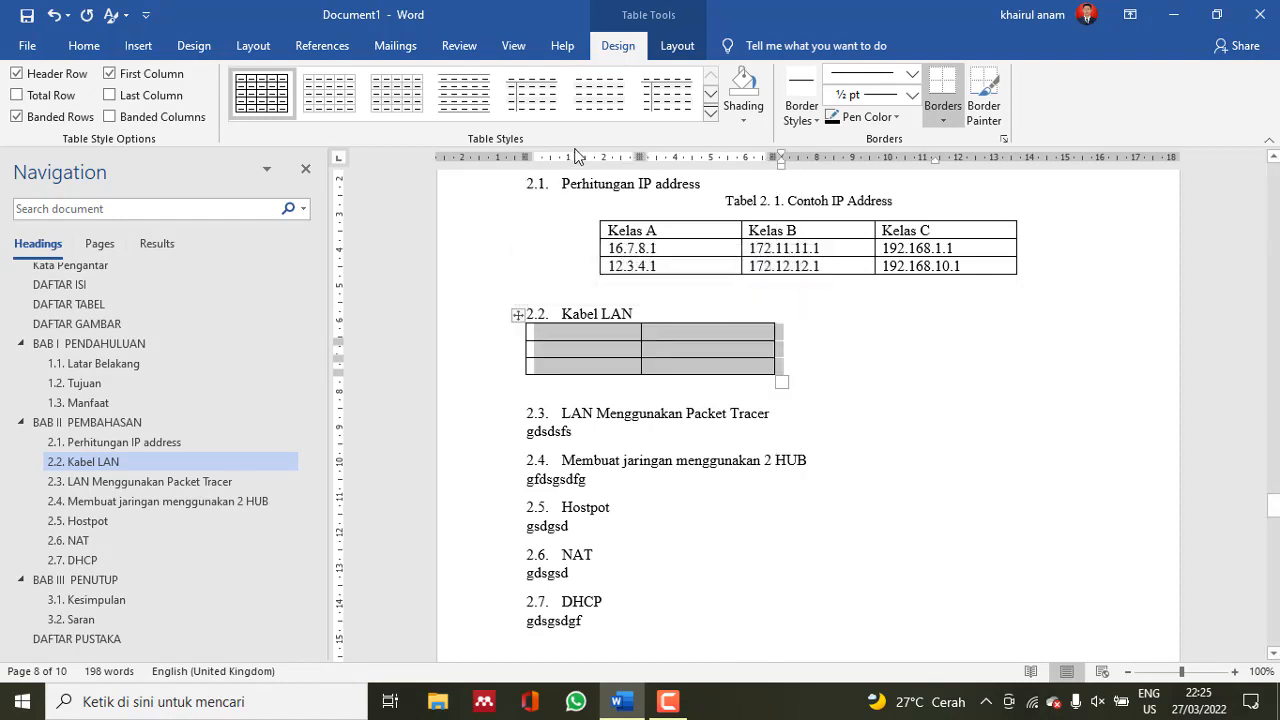
left_click(82, 44)
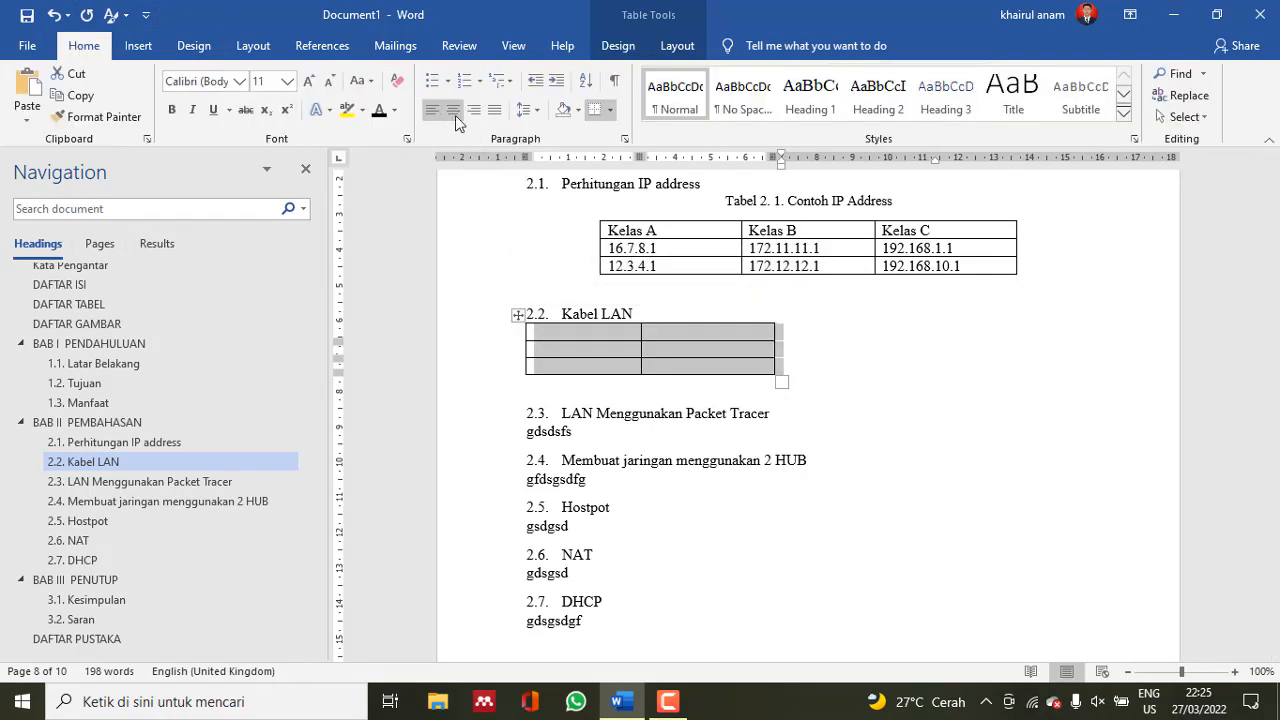
left_click(455, 110)
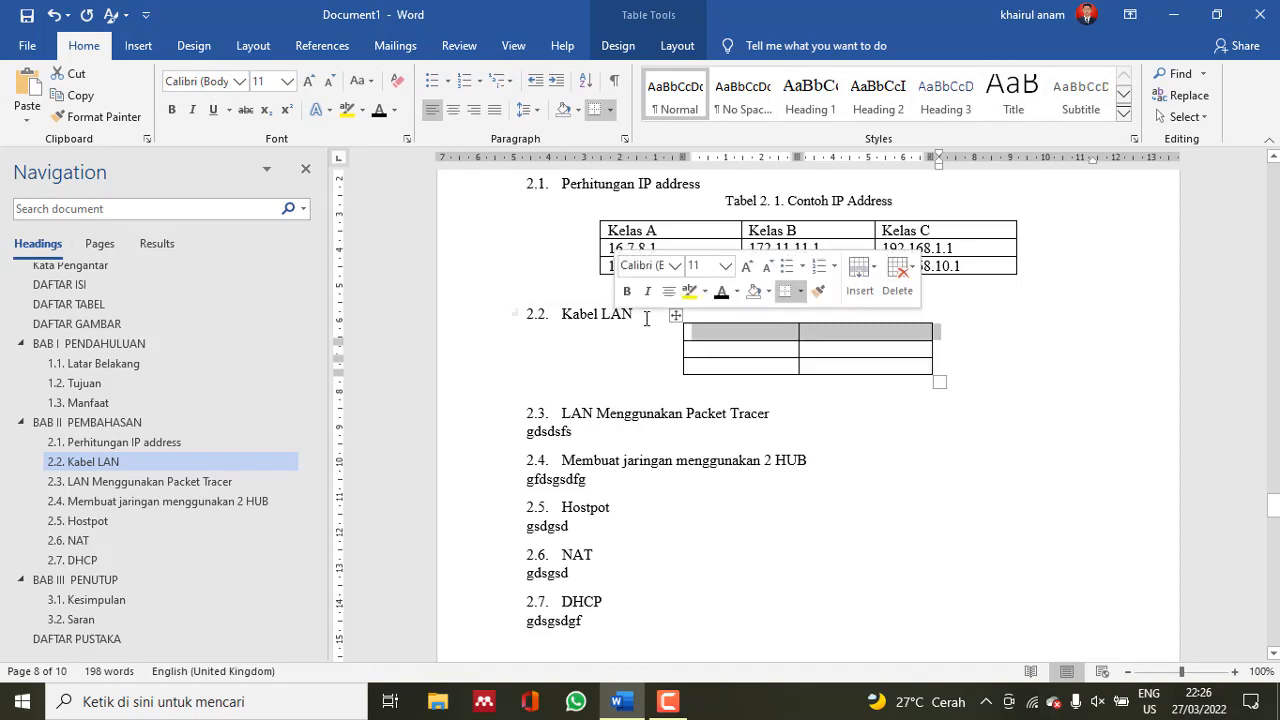
Add a centred line above the Kabel LAN table and paste in a copy of "Tabel 2. 1. Contoh" from the IP address caption
left_click(715, 317)
key("Return")
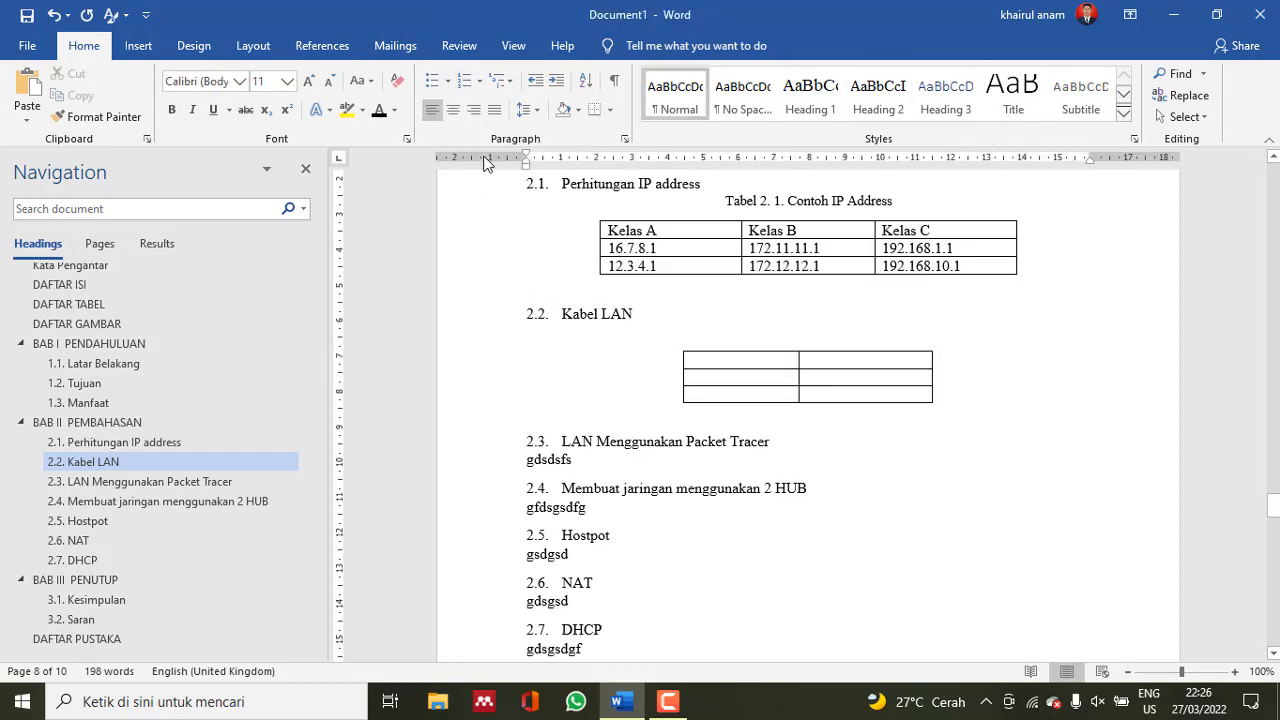
left_click(453, 110)
left_click_drag(722, 200, 831, 201)
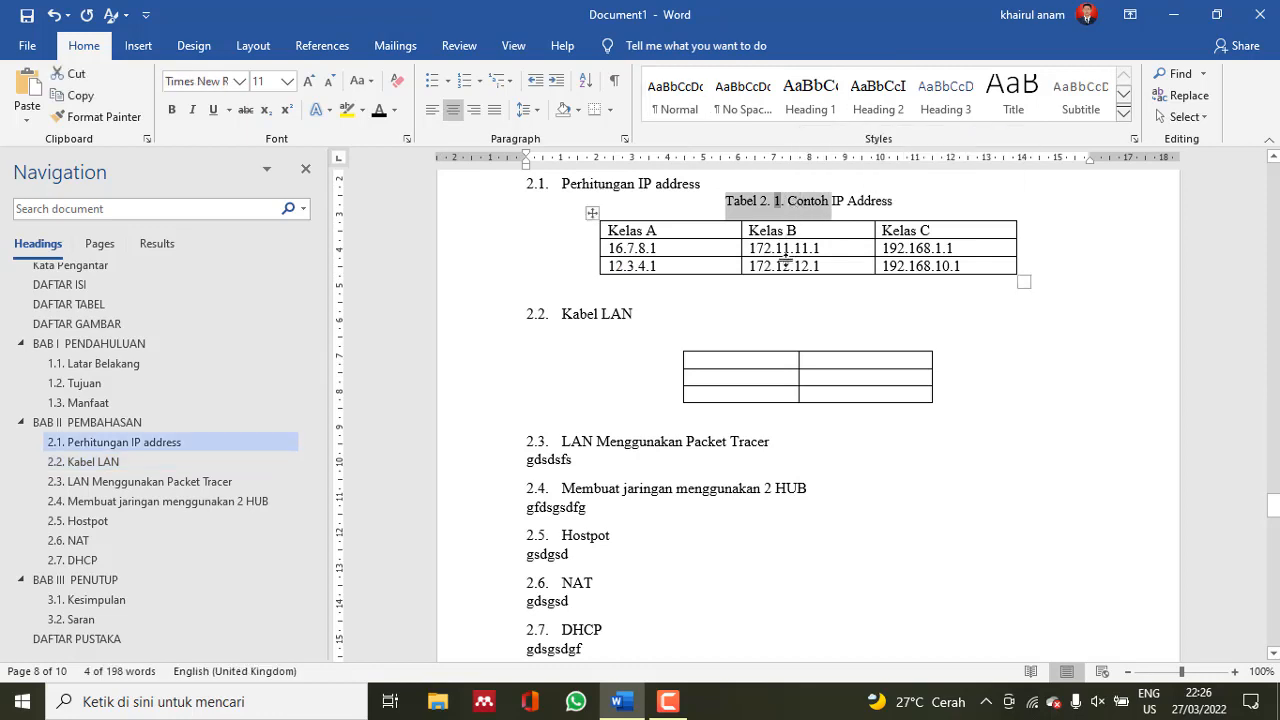
left_click(813, 331)
key("ctrl+v")
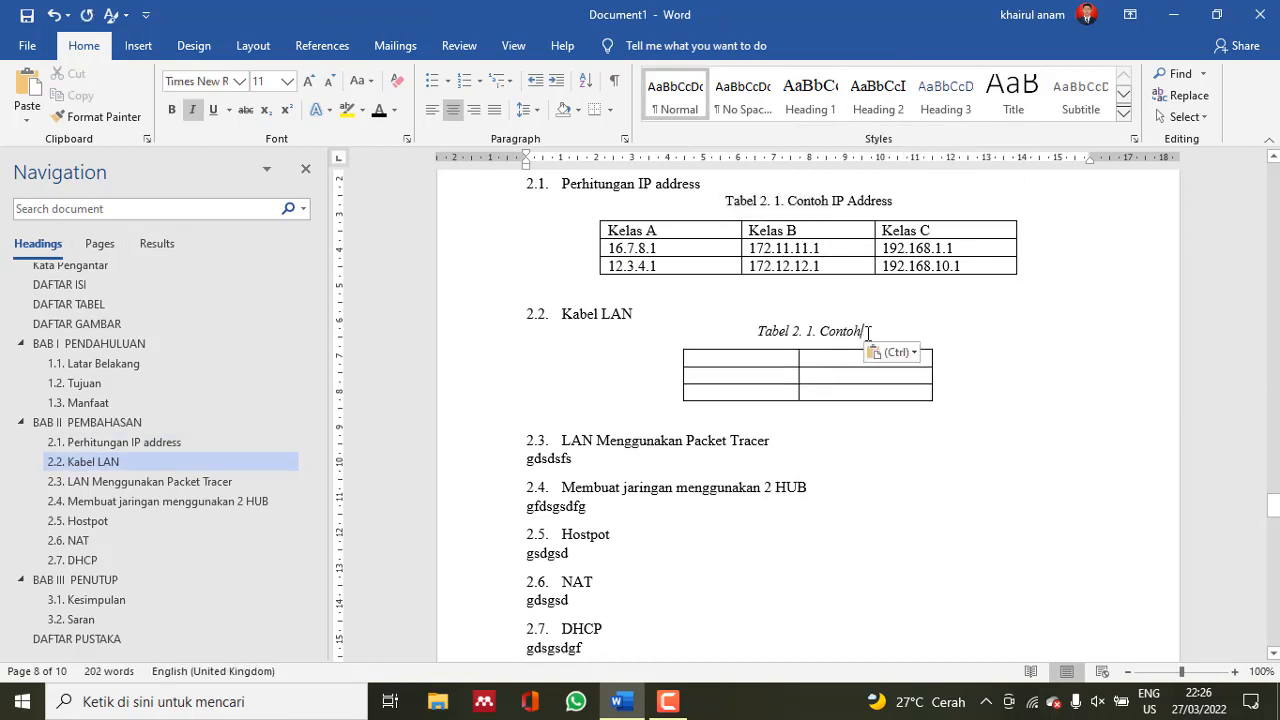
Replace the title in the pasted Kabel LAN table caption with "Jenis Kabel" and make the whole caption non-italic
key("BackSpace")
key("BackSpace")
key("BackSpace")
key("BackSpace")
key("BackSpace")
key("BackSpace")
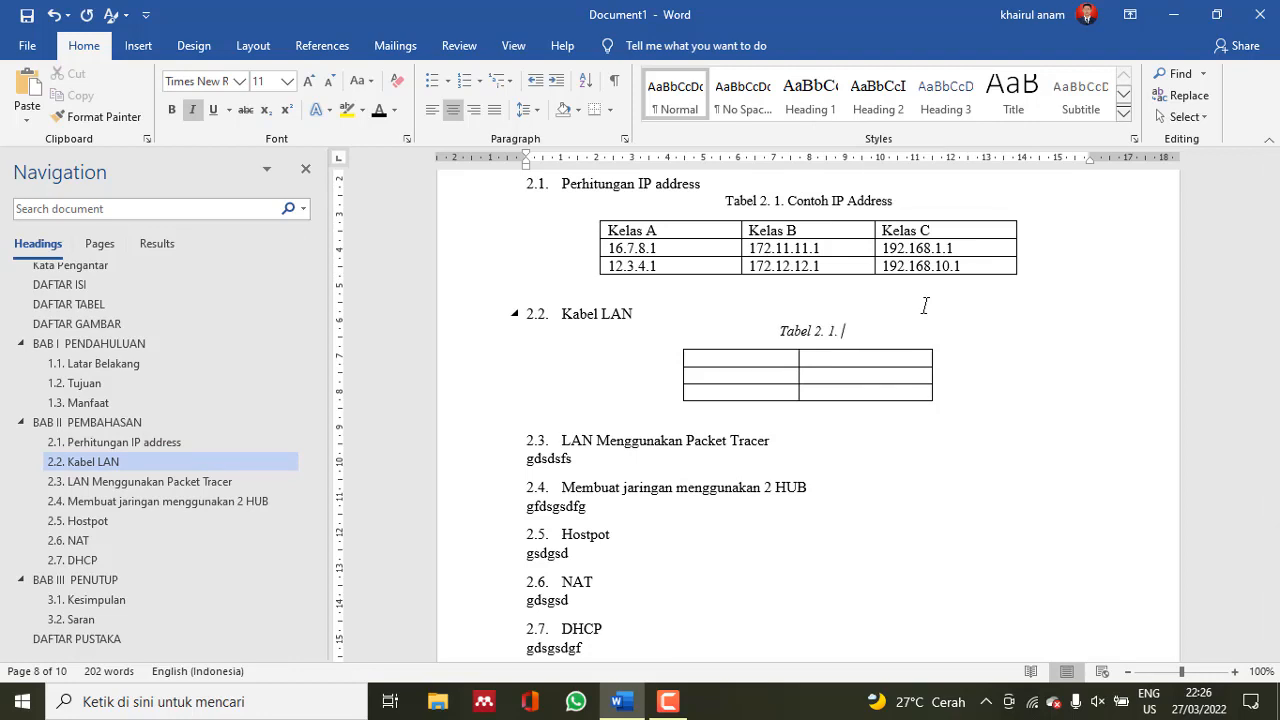
type("Nama")
key("BackSpace")
key("BackSpace")
key("BackSpace")
key("BackSpace")
type("Jer")
key("BackSpace")
type("nis Kabel")
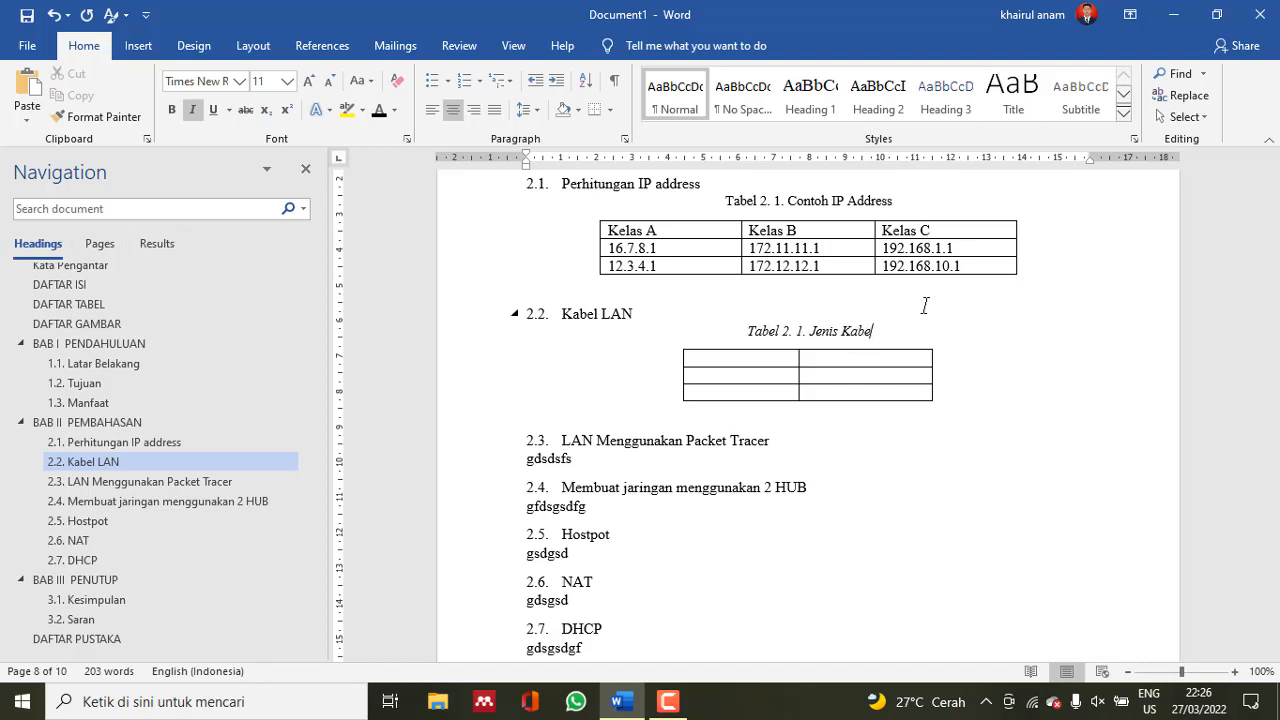
left_click_drag(884, 331, 745, 331)
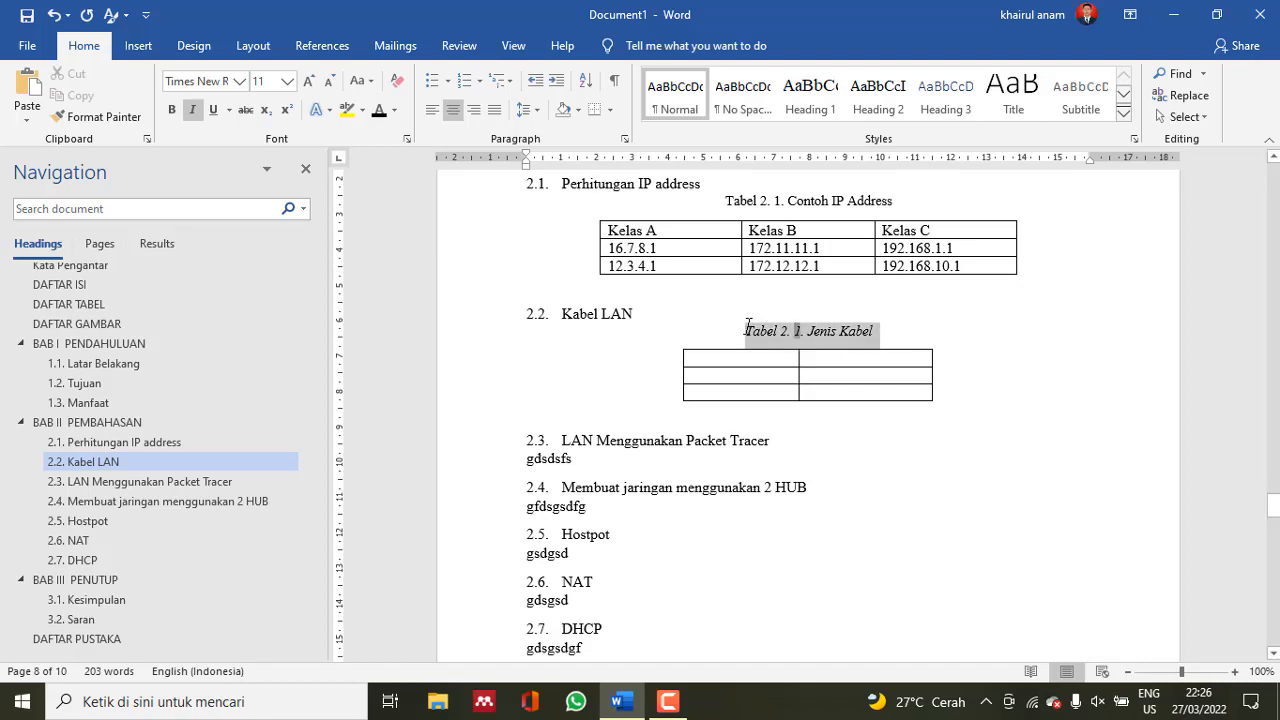
left_click(197, 105)
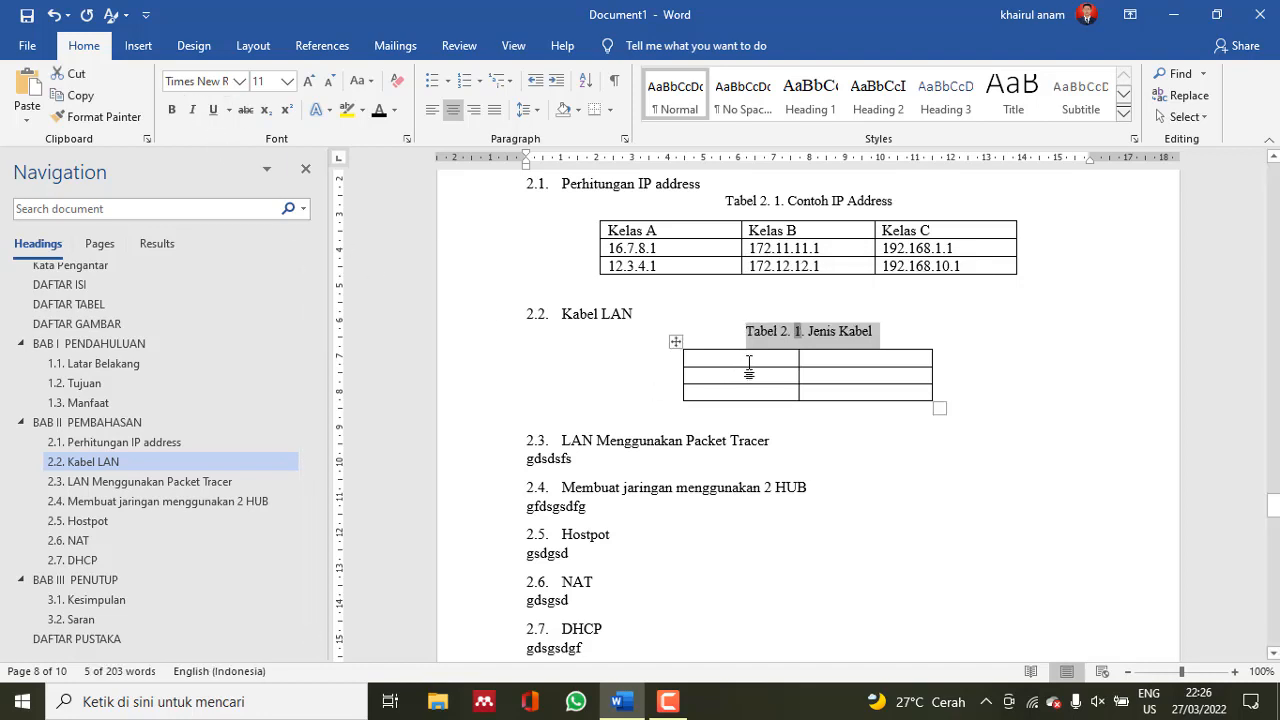
Fill the table's header row with "NO" and "Jenis Kabel", narrowing the first column to about 1.2 cm
left_click(759, 365)
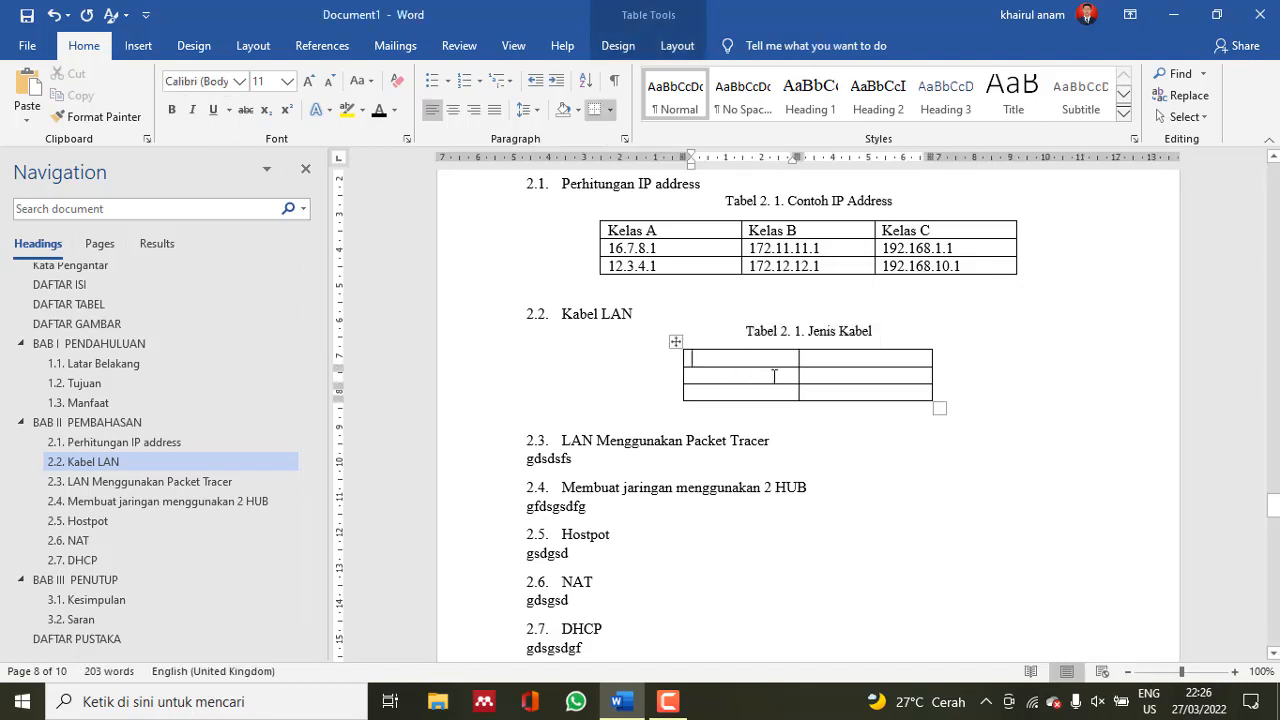
type("NO")
left_click_drag(799, 358, 729, 358)
left_click(763, 360)
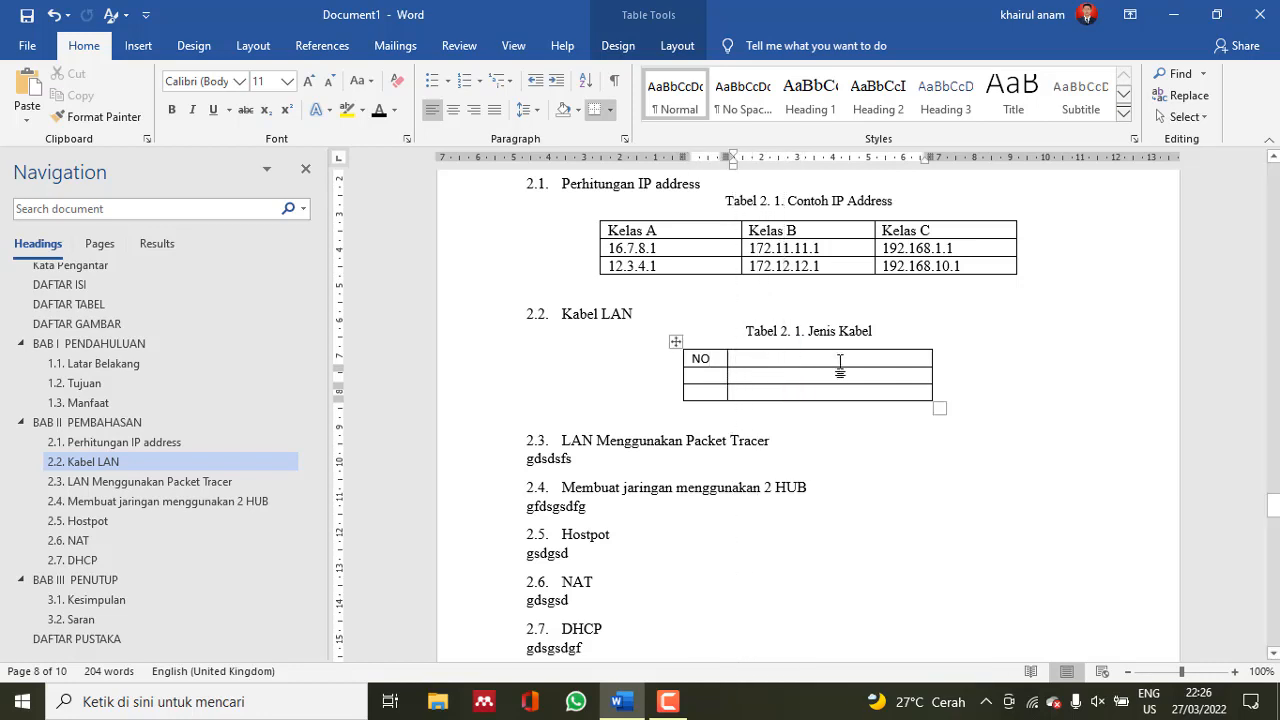
type("Jenis Kabel")
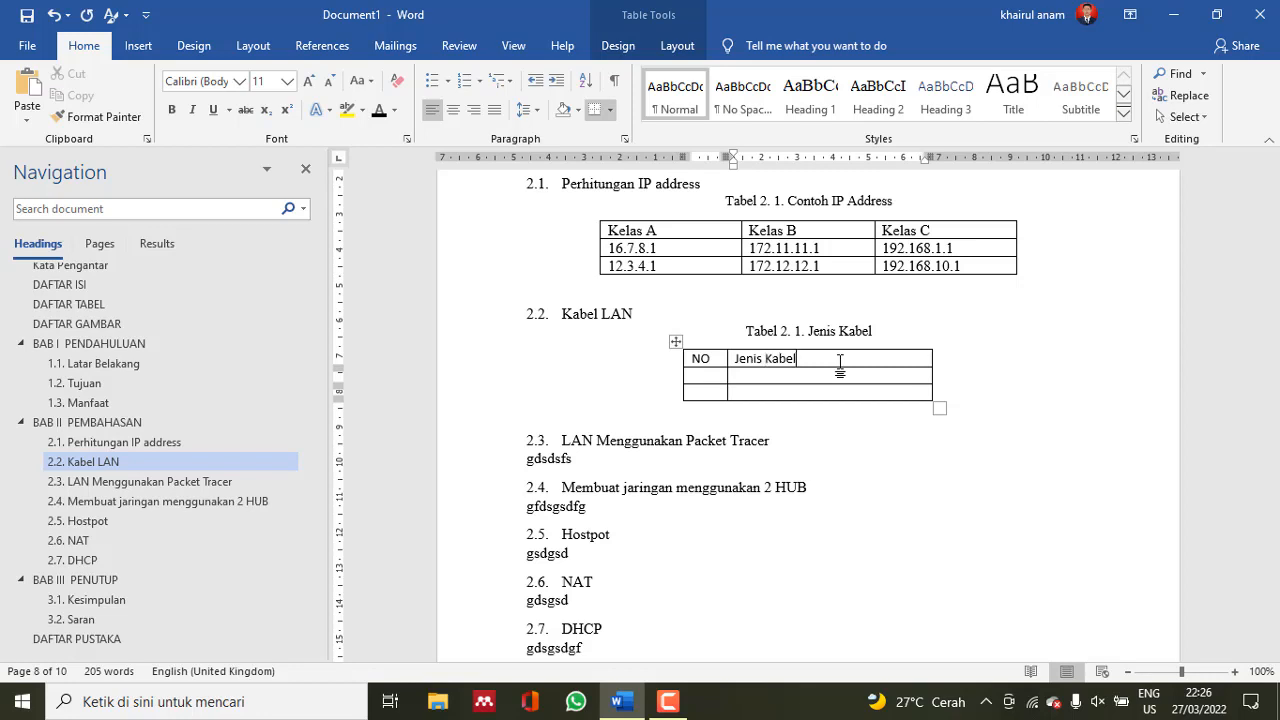
Fill the two rows below the header with 1 "Straight" and 2 "Cross"
left_click(709, 379)
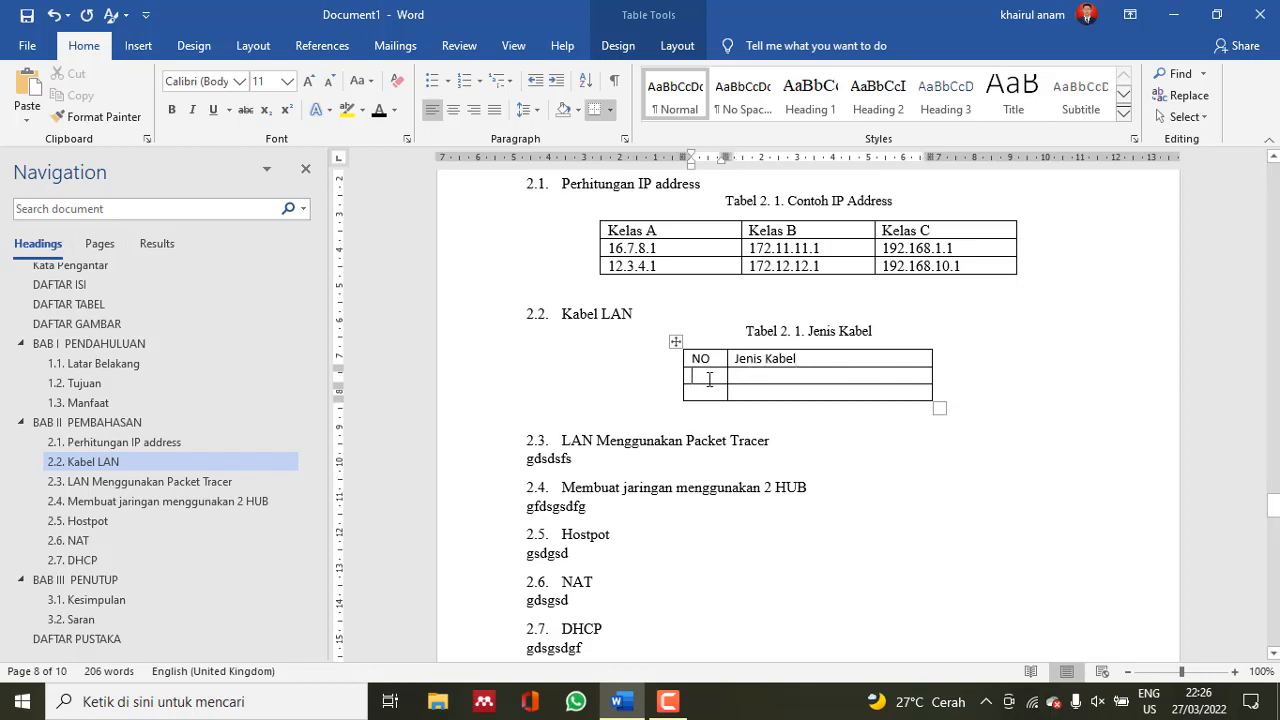
type("1")
key("Down")
left_click(750, 377)
type("Straight")
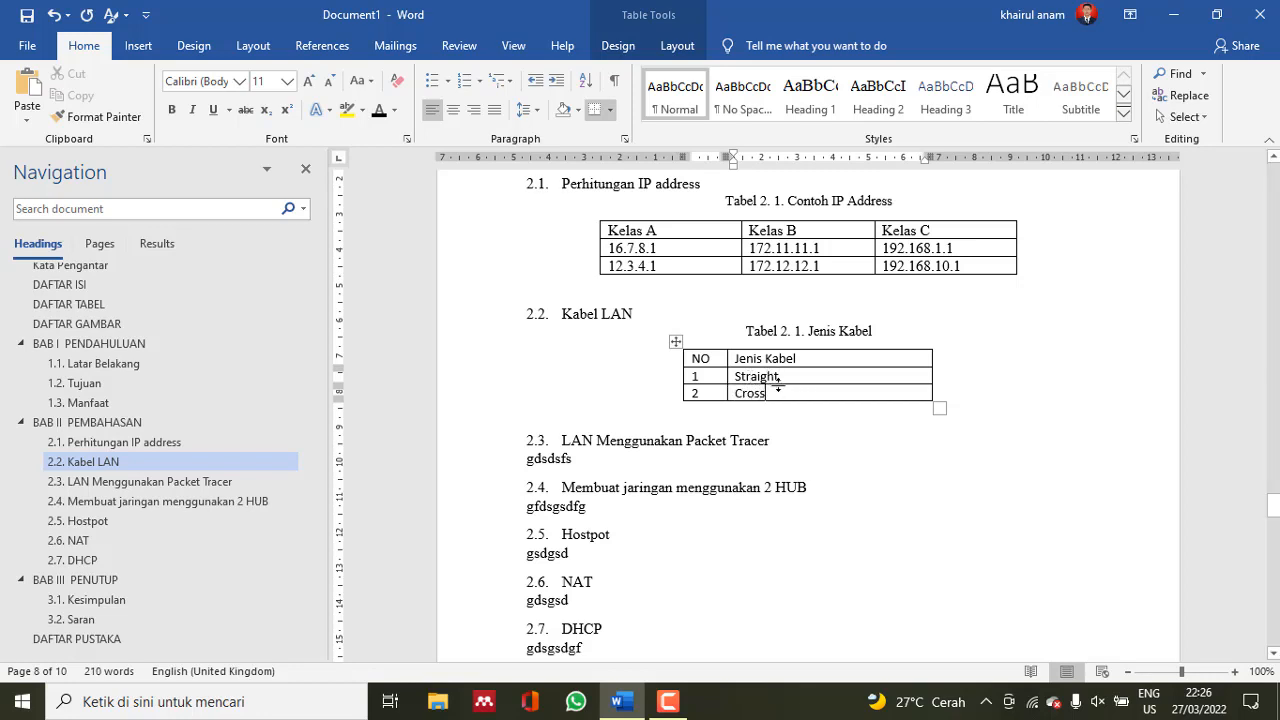
Format all text in the Jenis Kabel table as Times New Roman, size 12
left_click(676, 341)
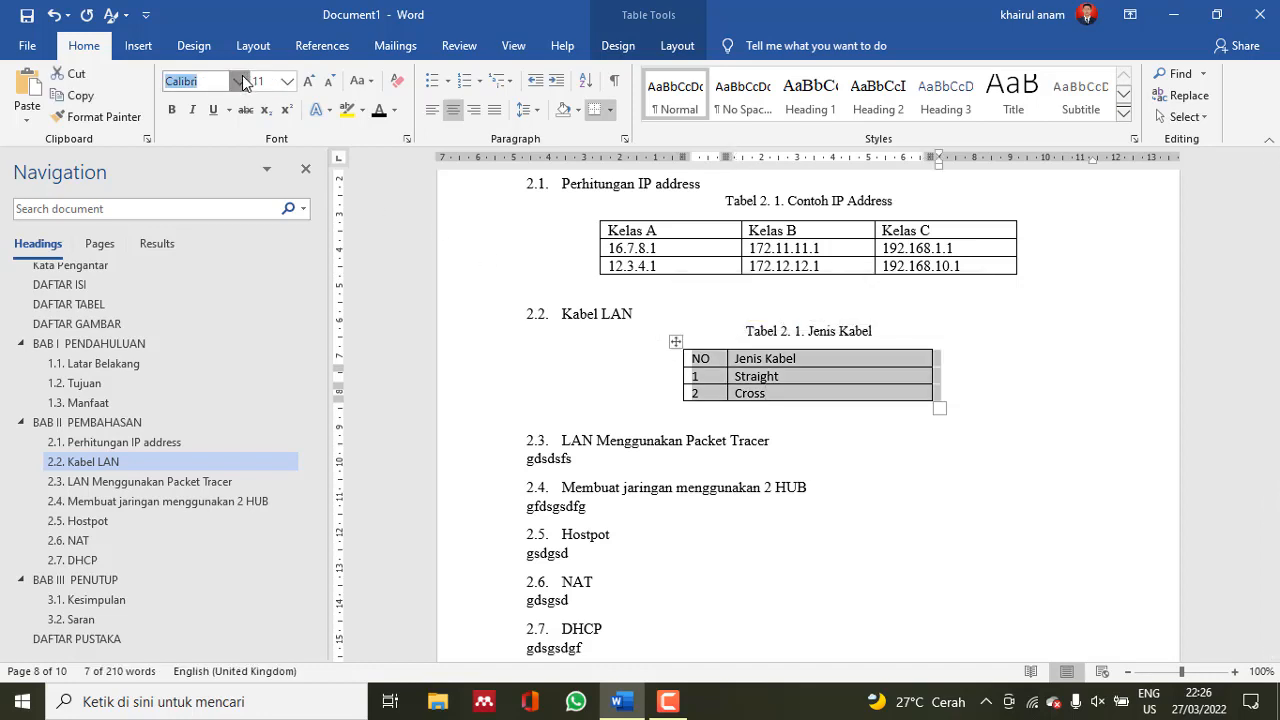
left_click(243, 82)
left_click(195, 194)
left_click(287, 82)
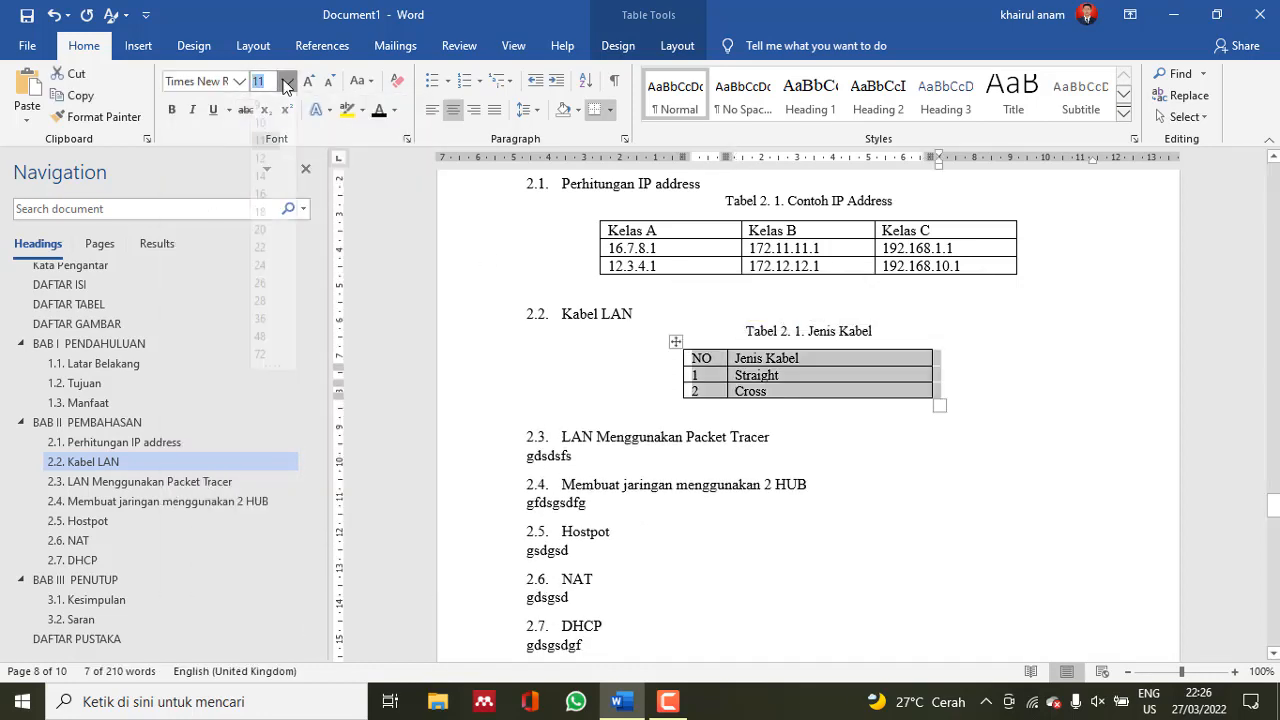
left_click(261, 167)
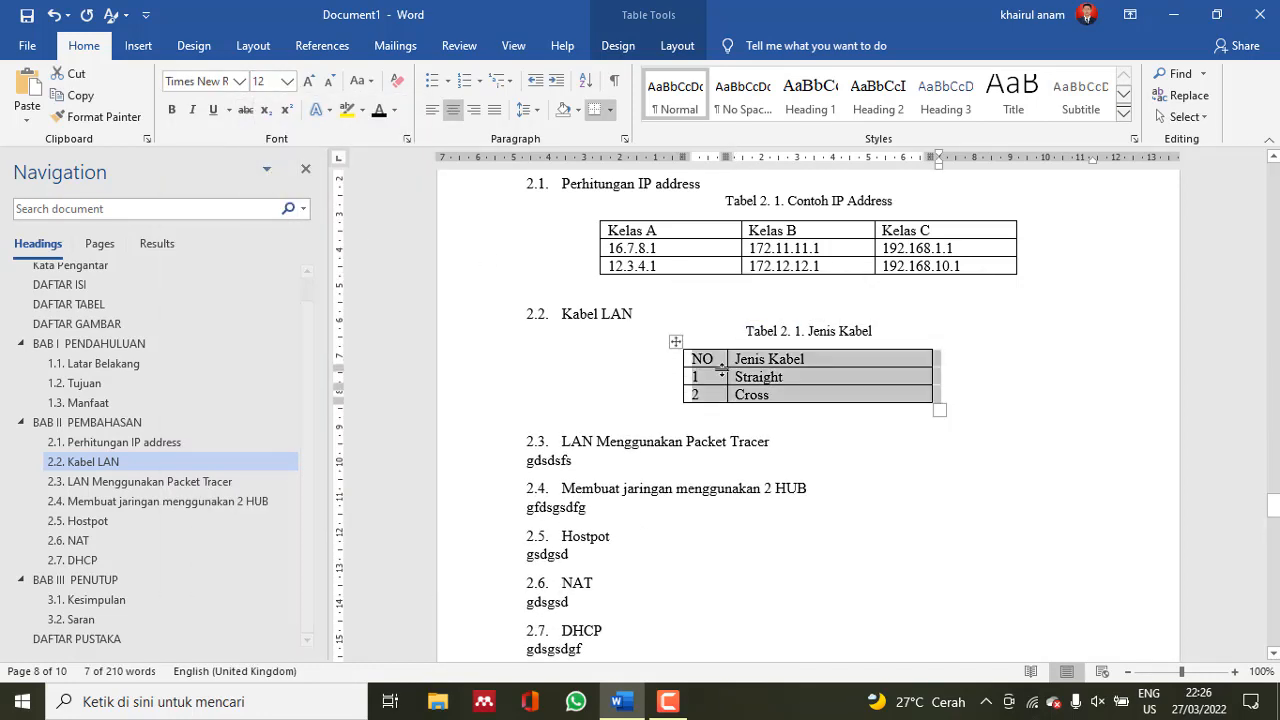
left_click(886, 441)
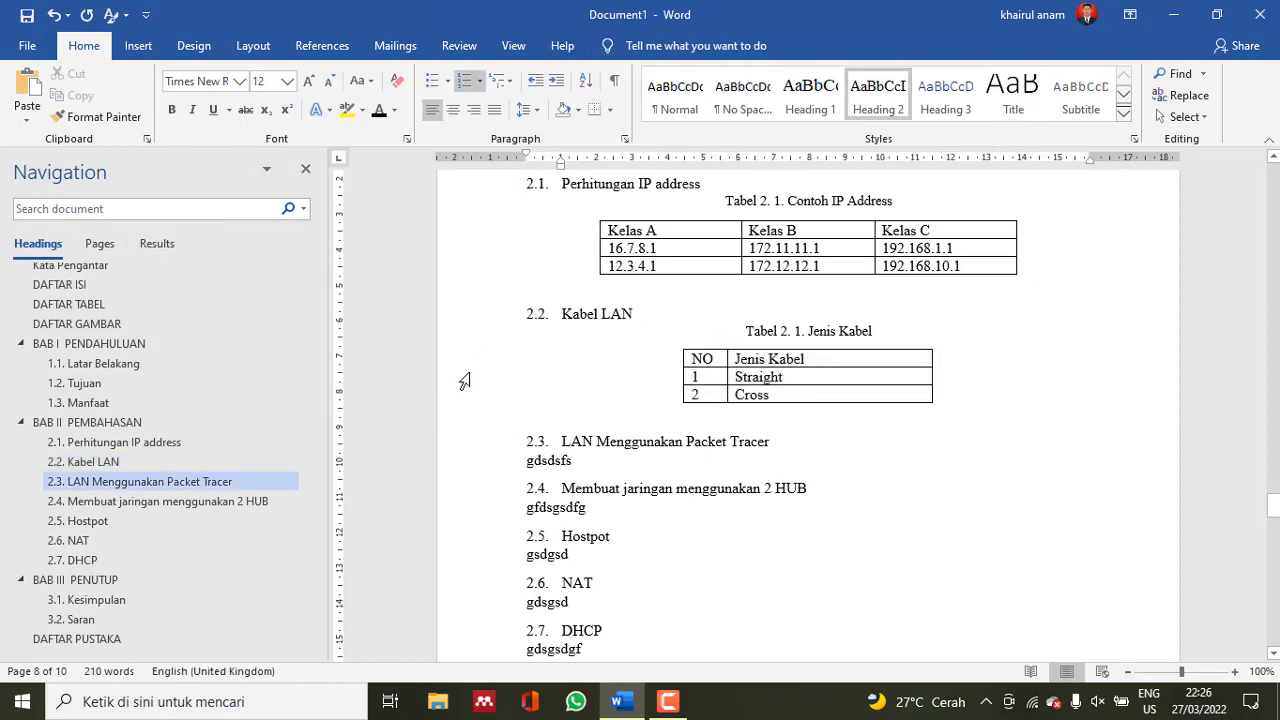
Update the number field in the Jenis Kabel table caption under 2.2. Kabel LAN
scroll(464, 381, "up", 5)
scroll(460, 385, "down", 3)
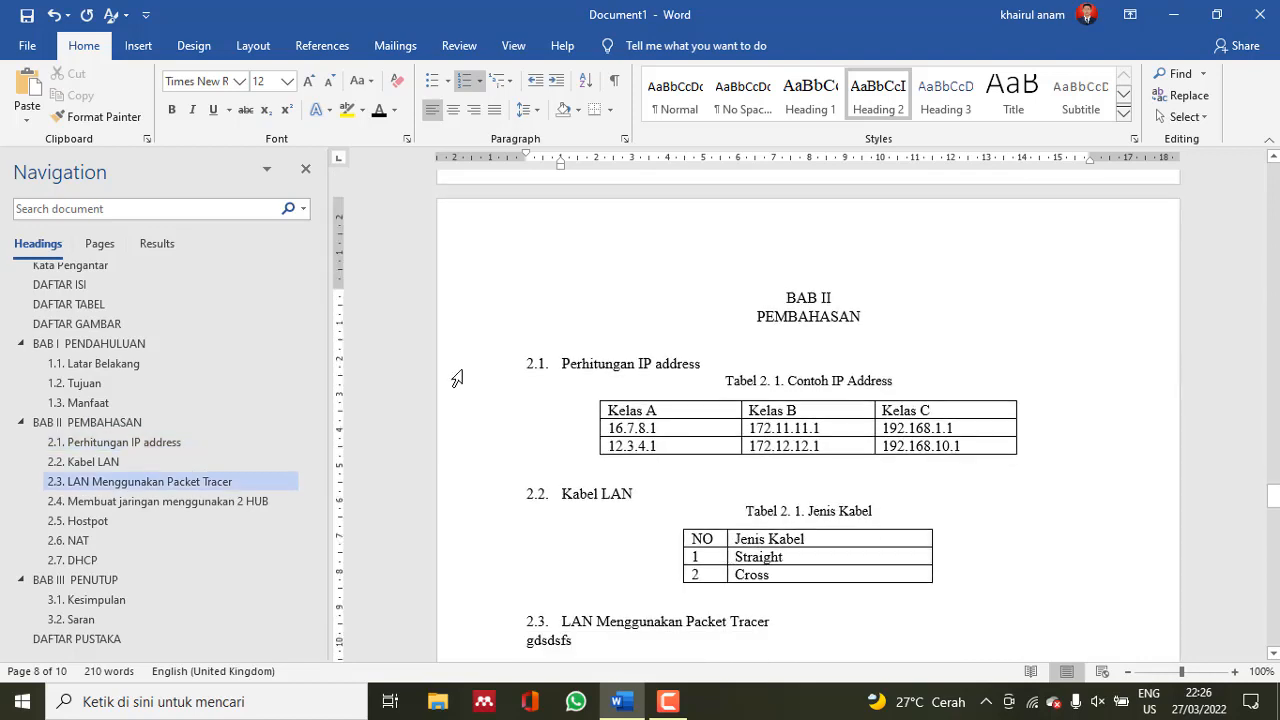
left_click_drag(760, 507, 800, 512)
right_click(800, 512)
left_click(856, 407)
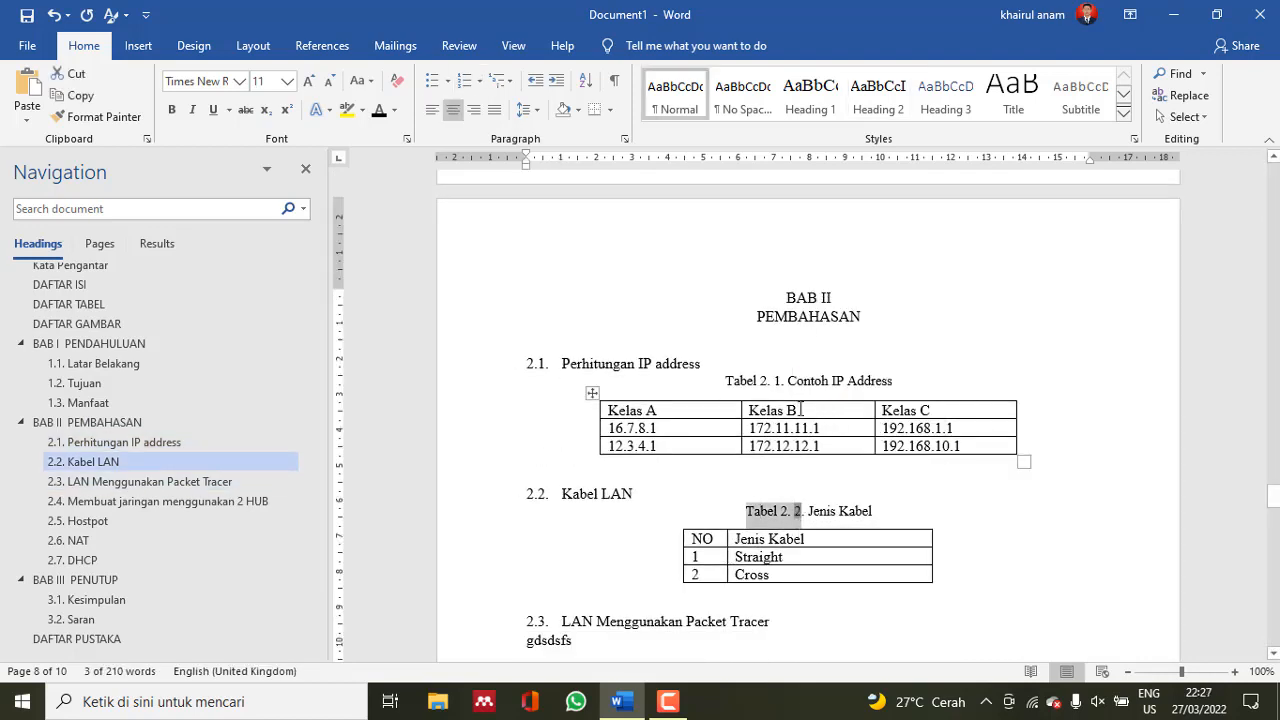
Examine the pages from DAFTAR TABEL through BAB II with their captioned tables, and restore the white space between pages
left_click(70, 305)
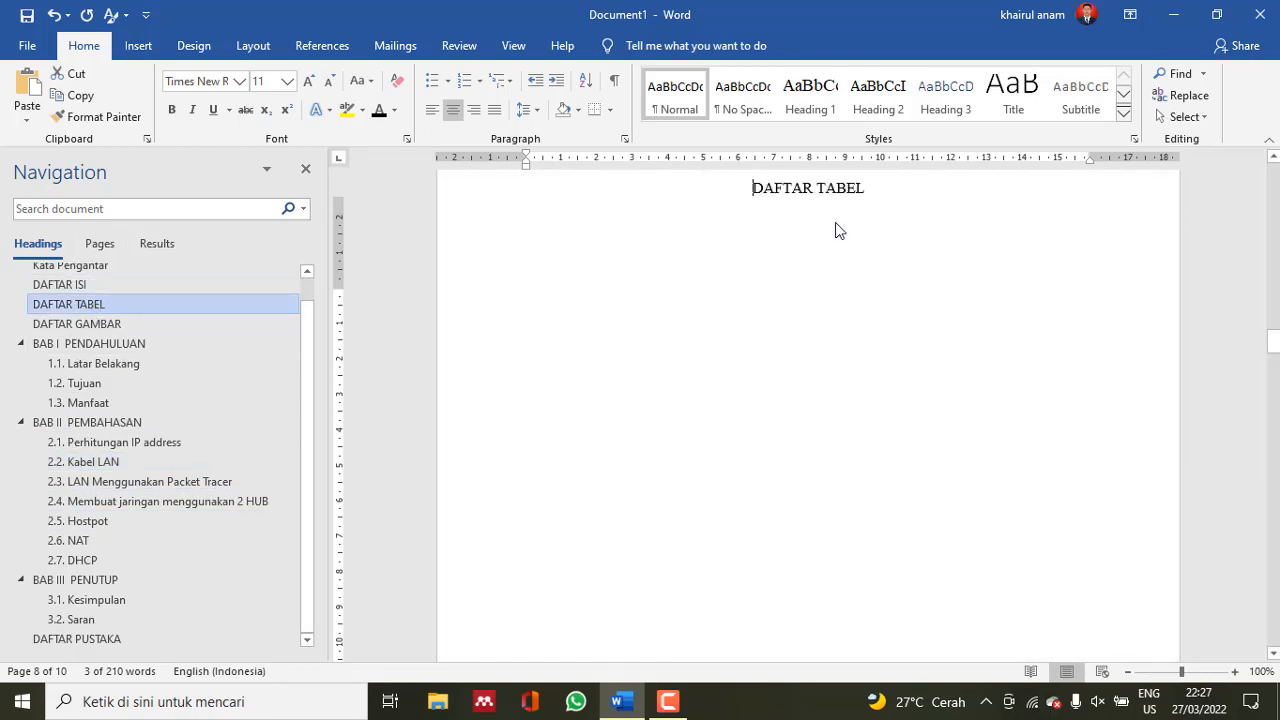
double_click(665, 245)
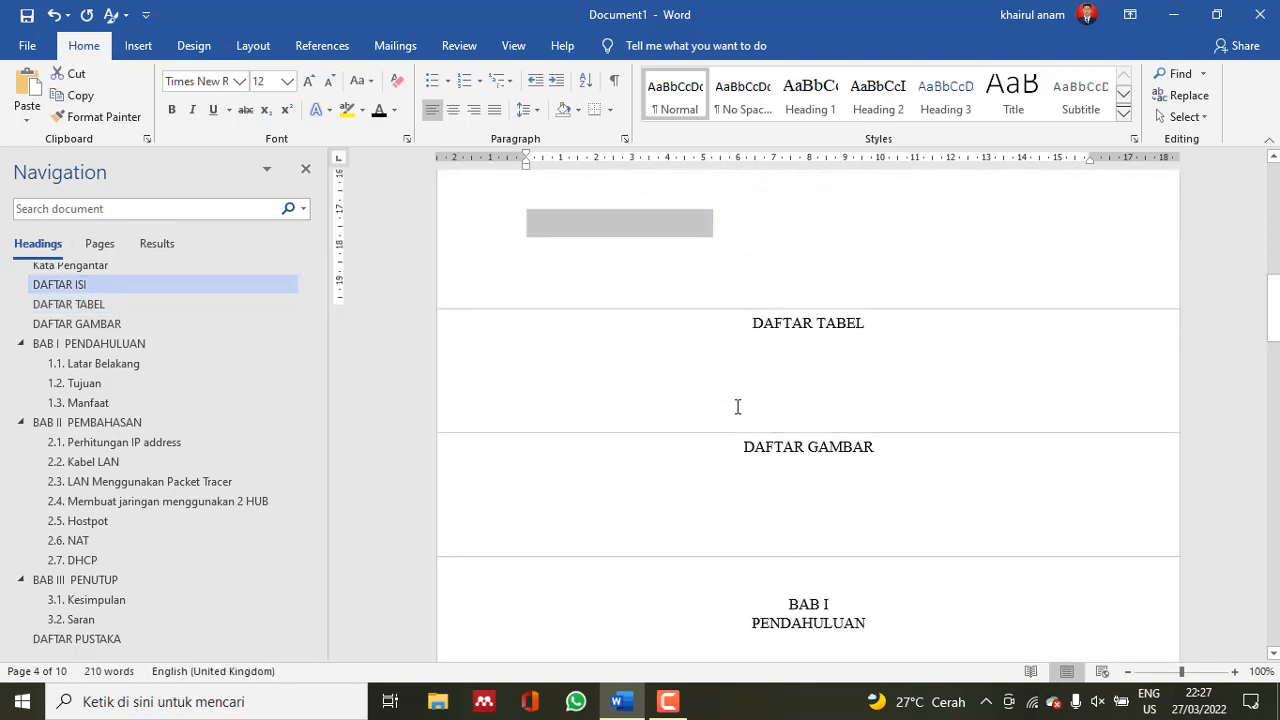
scroll(777, 402, "down", 3)
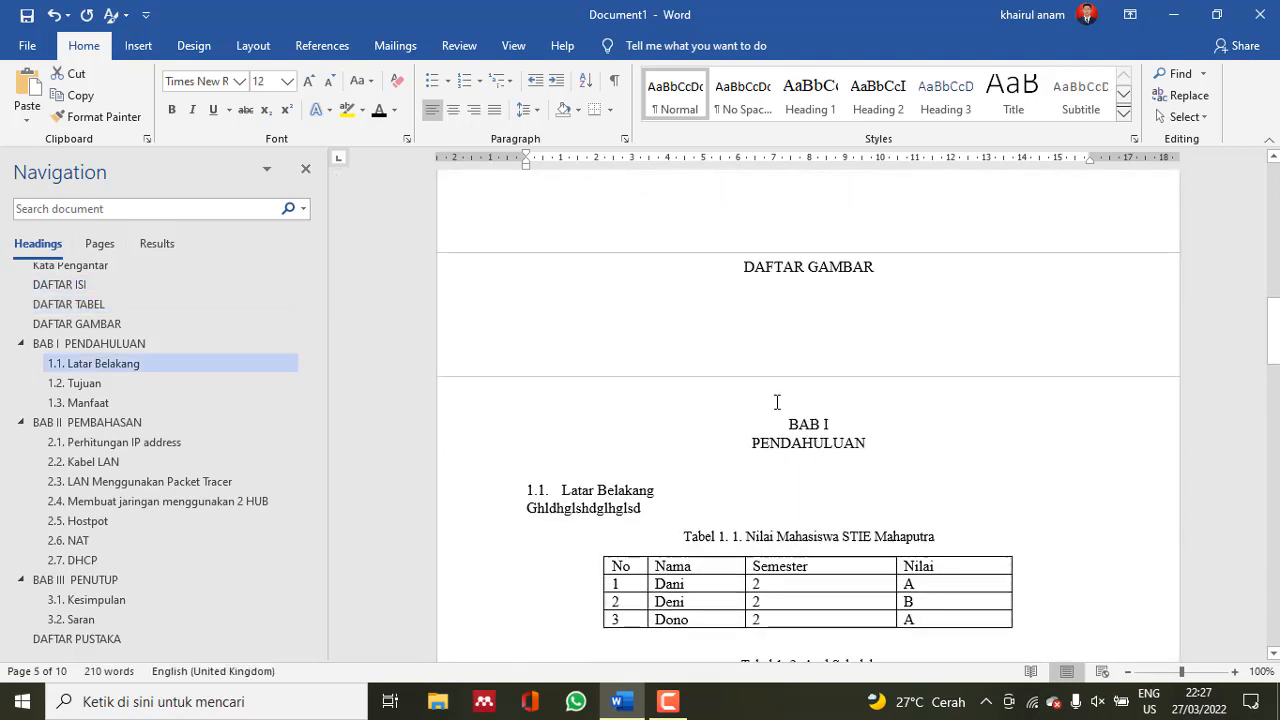
scroll(777, 402, "down", 8)
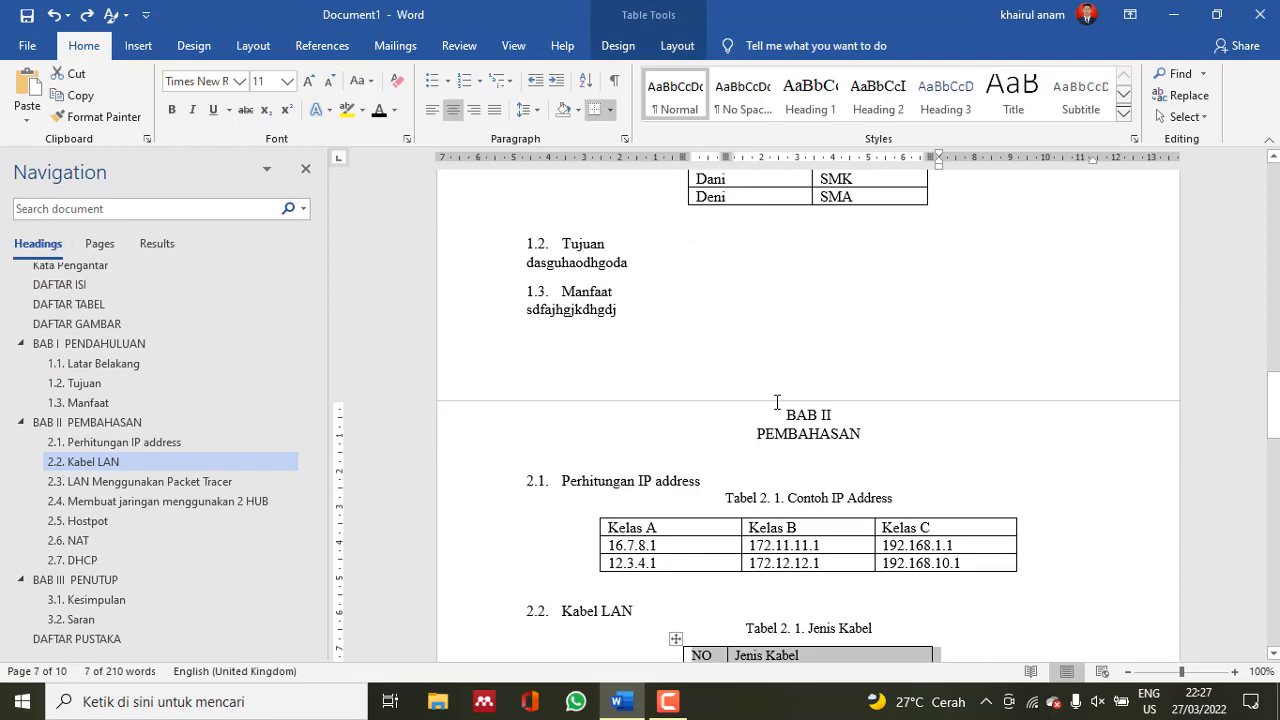
scroll(777, 402, "down", 3)
scroll(780, 400, "up", 5)
scroll(720, 440, "down", 1)
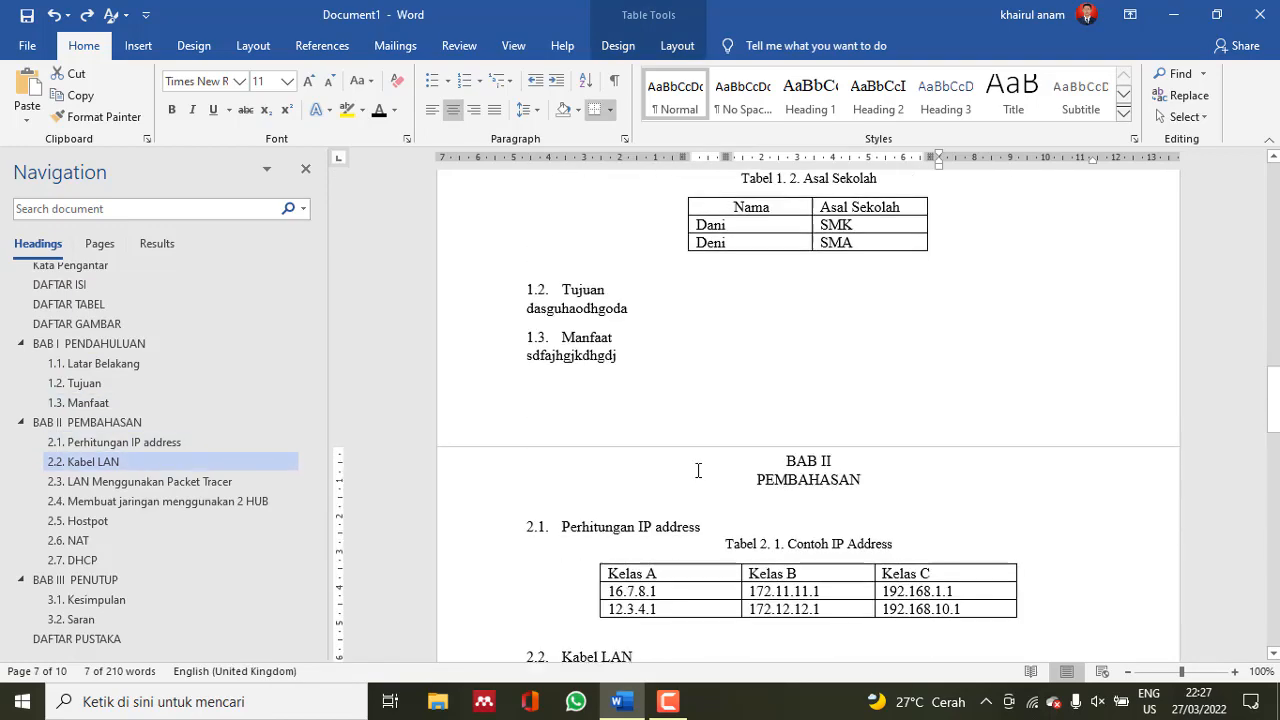
double_click(670, 443)
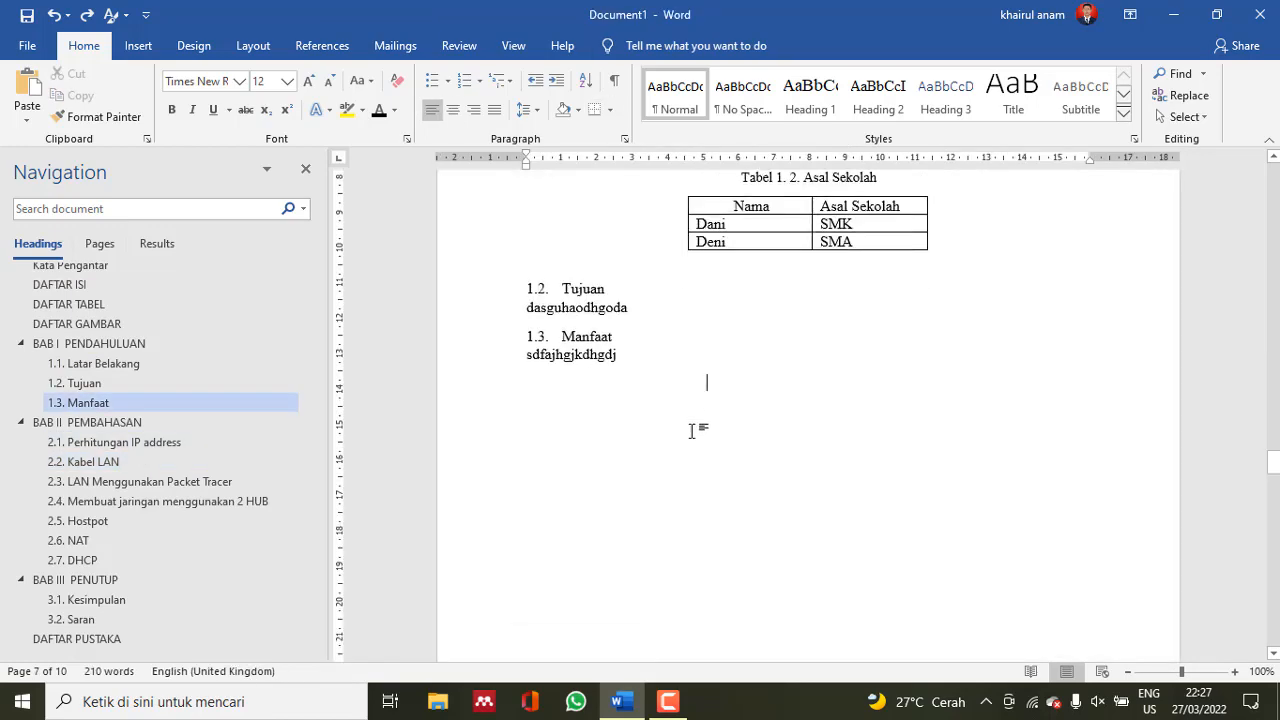
Review the captioned tables under BAB I PENDAHULUAN and BAB II PEMBAHASAN
scroll(812, 342, "up", 3)
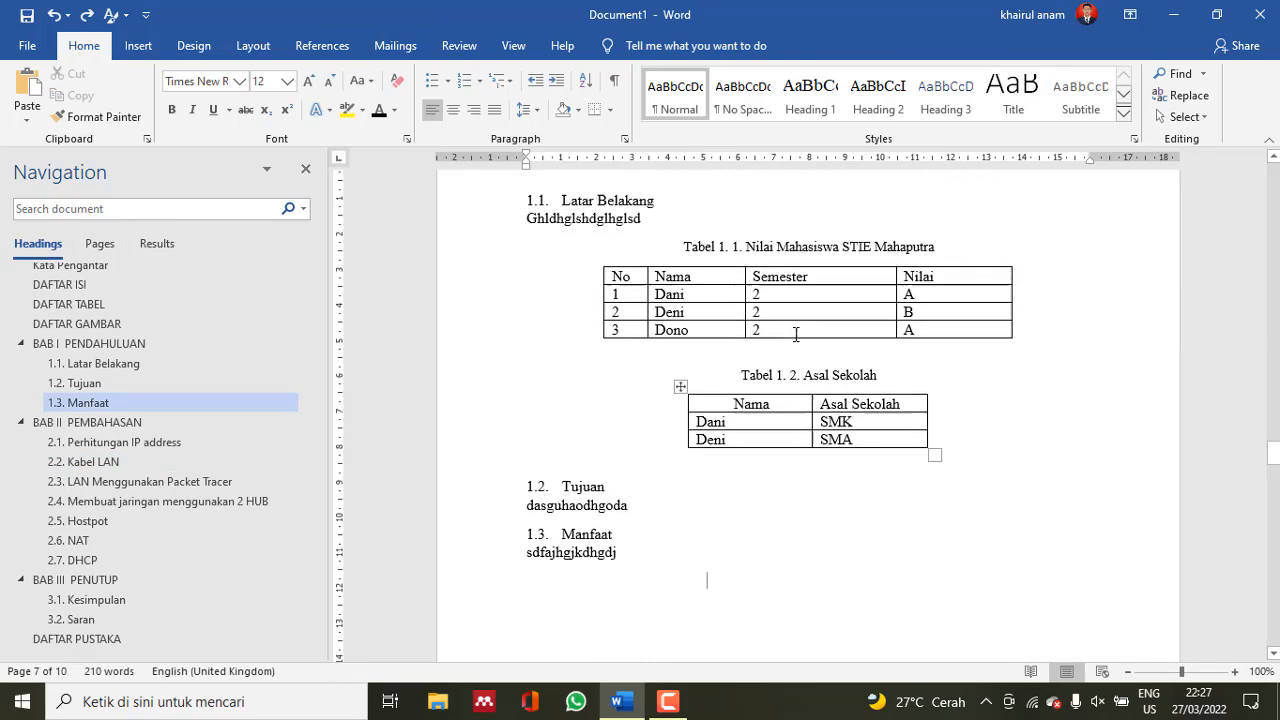
scroll(591, 383, "down", 8)
scroll(620, 383, "down", 10)
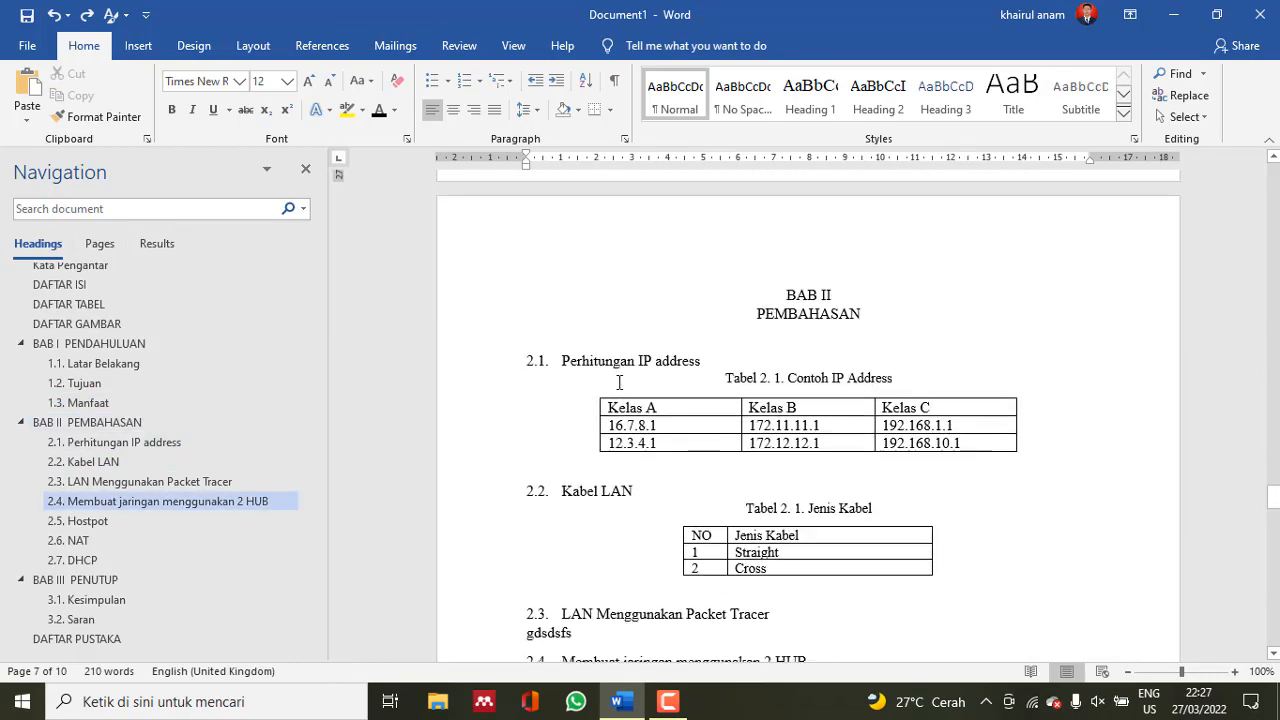
scroll(621, 378, "up", 3)
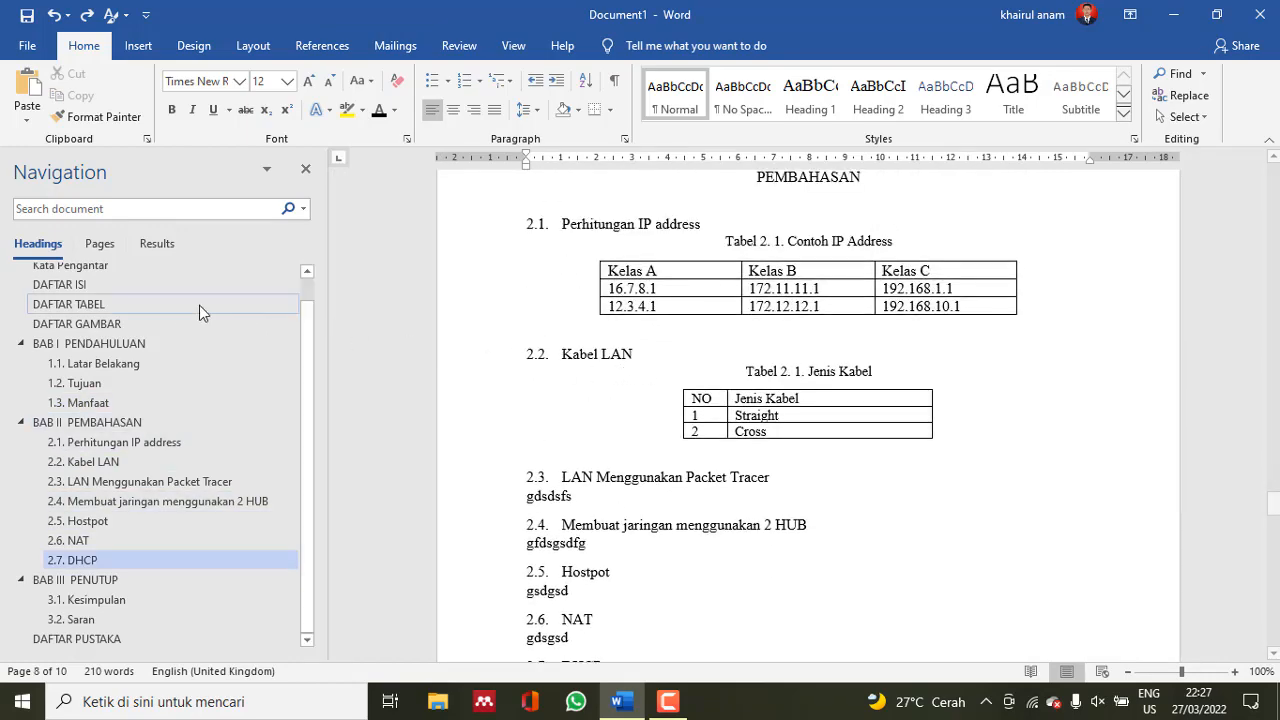
scroll(564, 397, "up", 3)
scroll(564, 397, "up", 3)
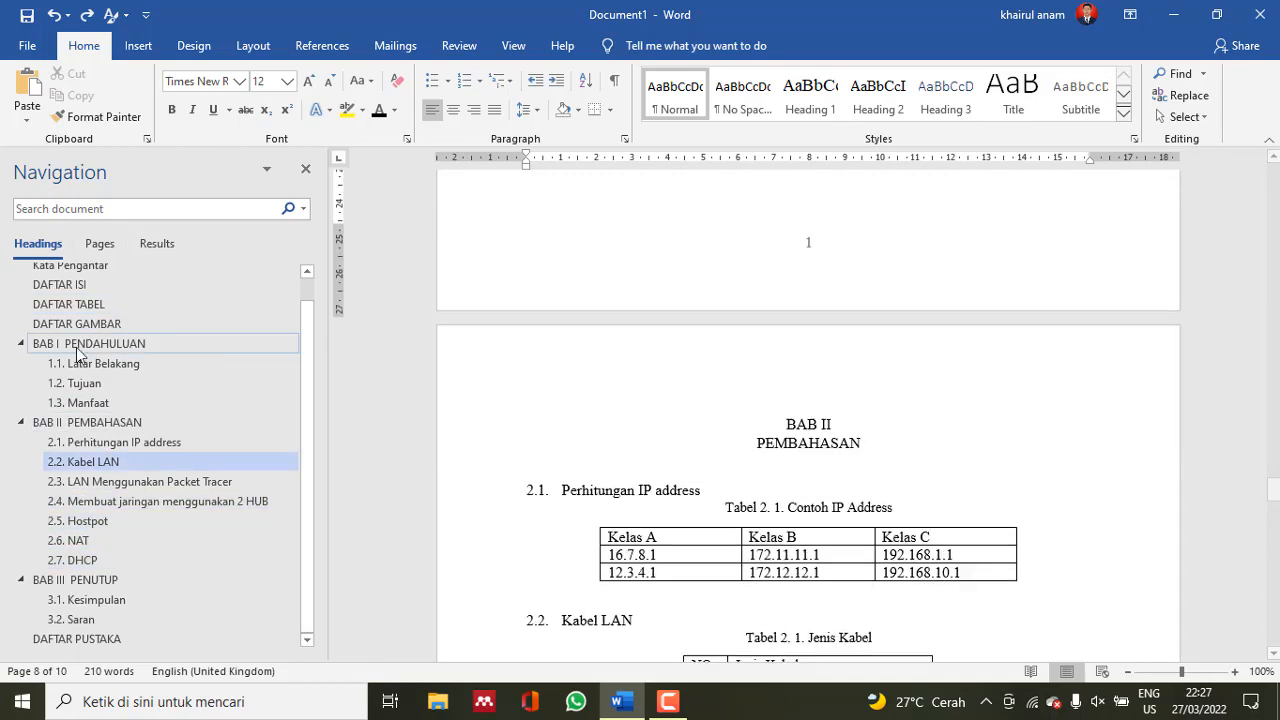
Insert a table of figures below the DAFTAR TABEL heading for caption label "Tabel 1.", with the tab leader set to none
left_click(94, 303)
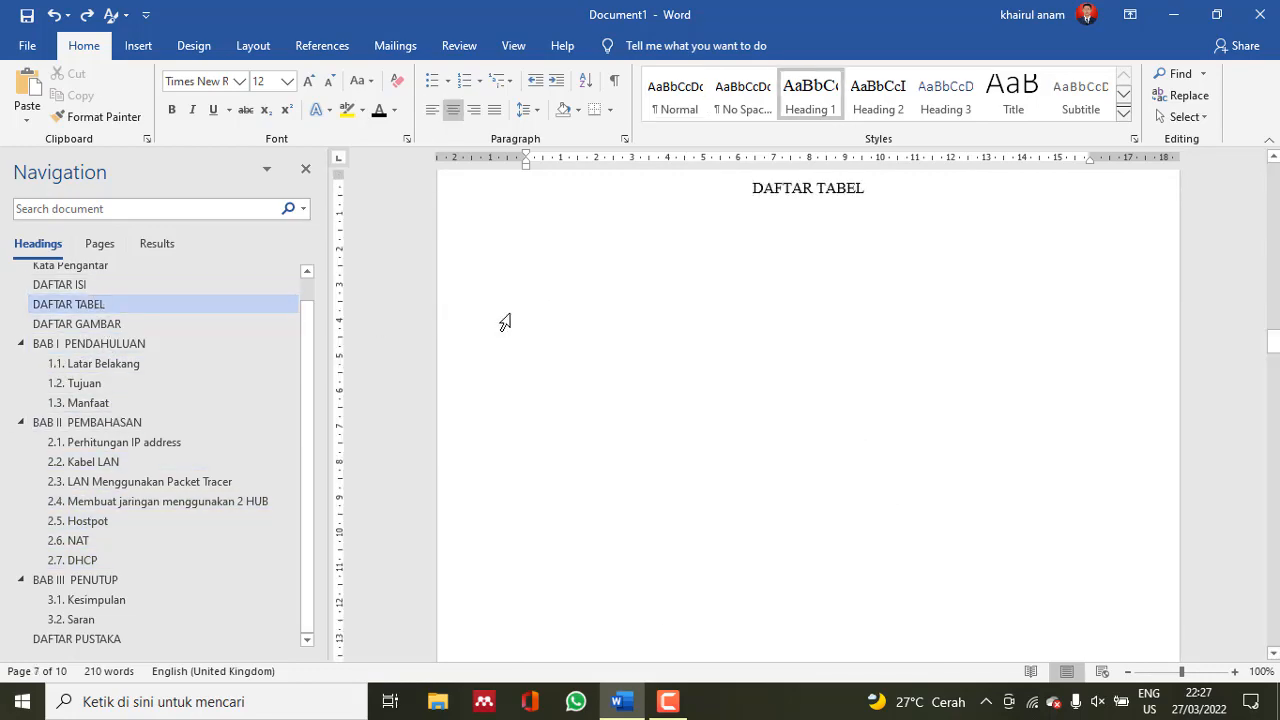
key("Down")
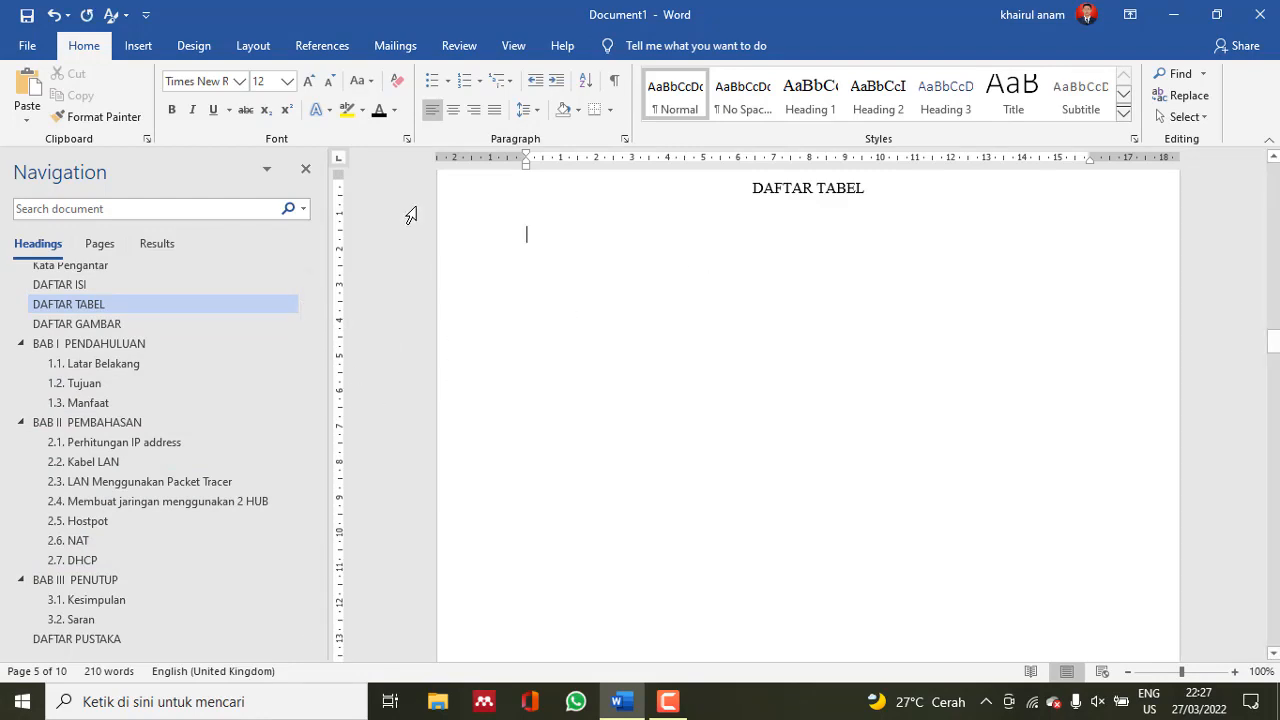
left_click(336, 50)
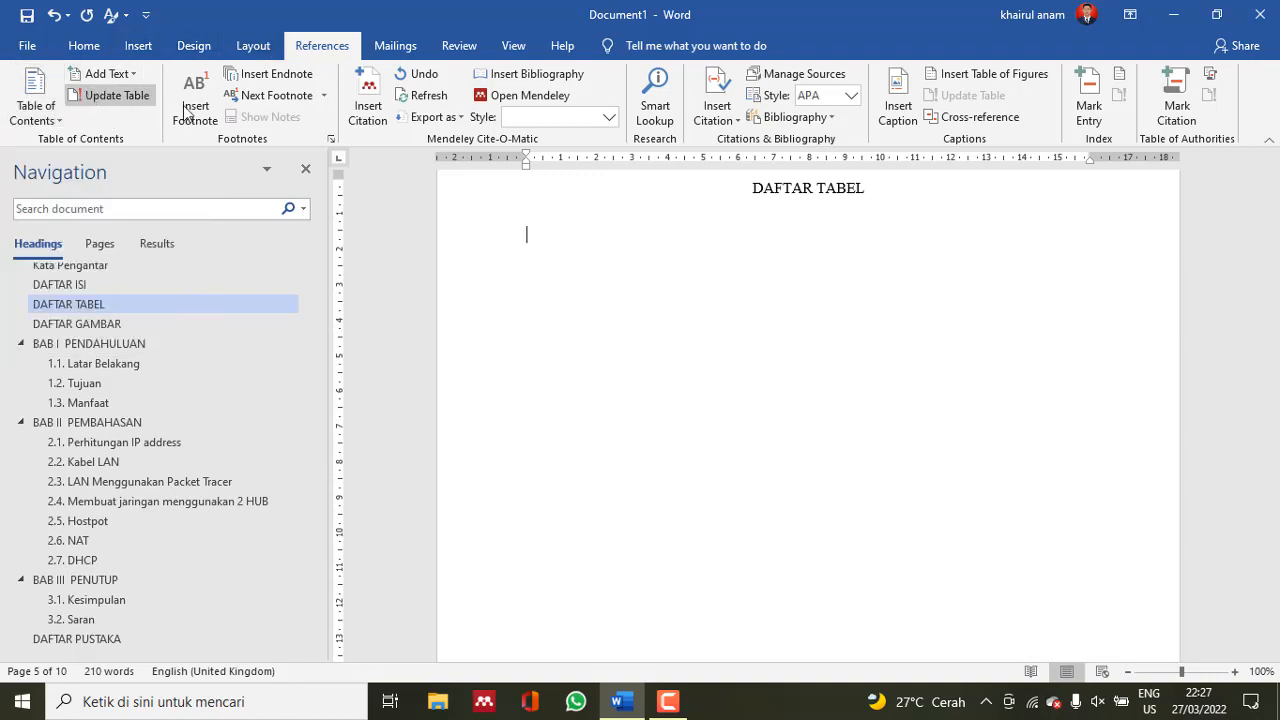
left_click(1021, 80)
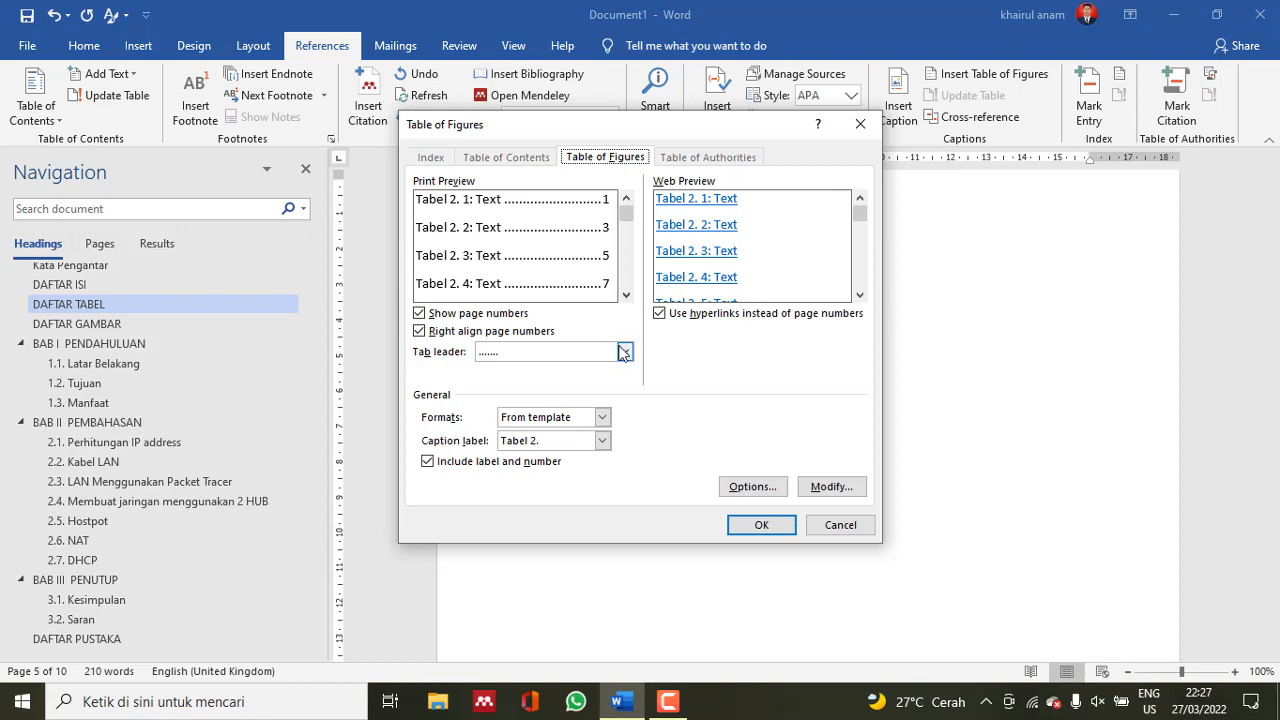
left_click(623, 352)
left_click(622, 354)
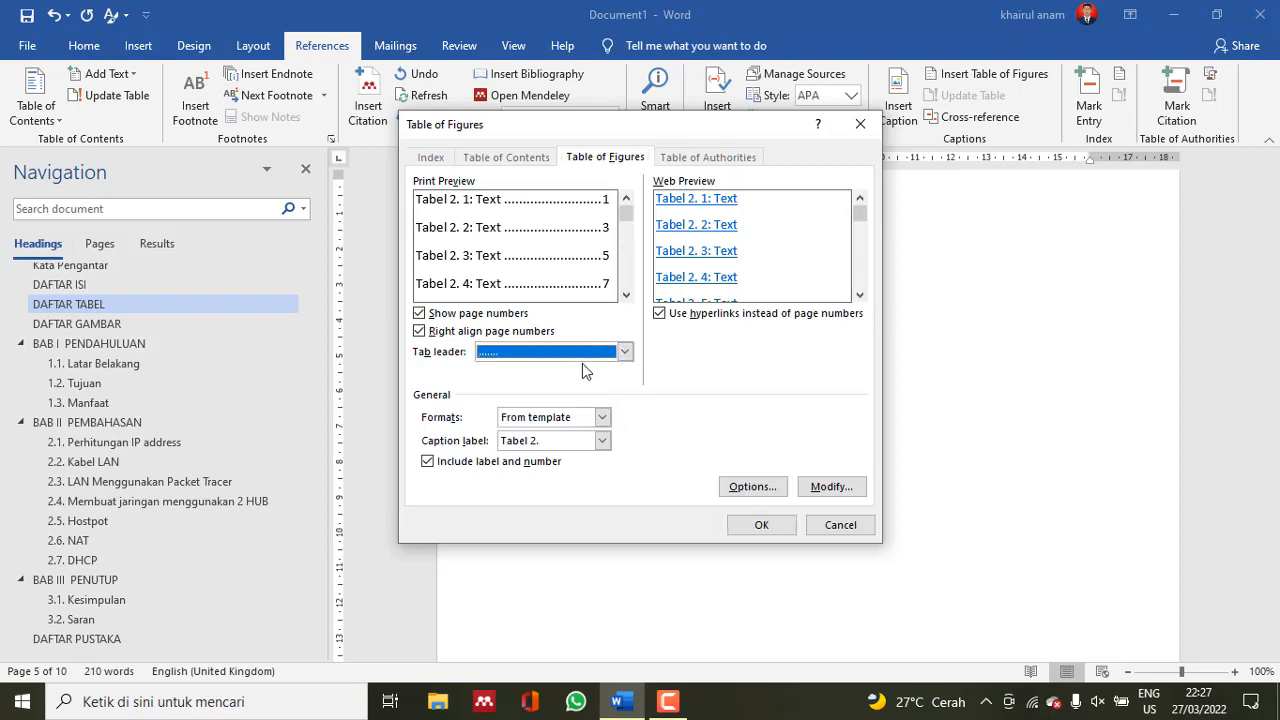
left_click(623, 352)
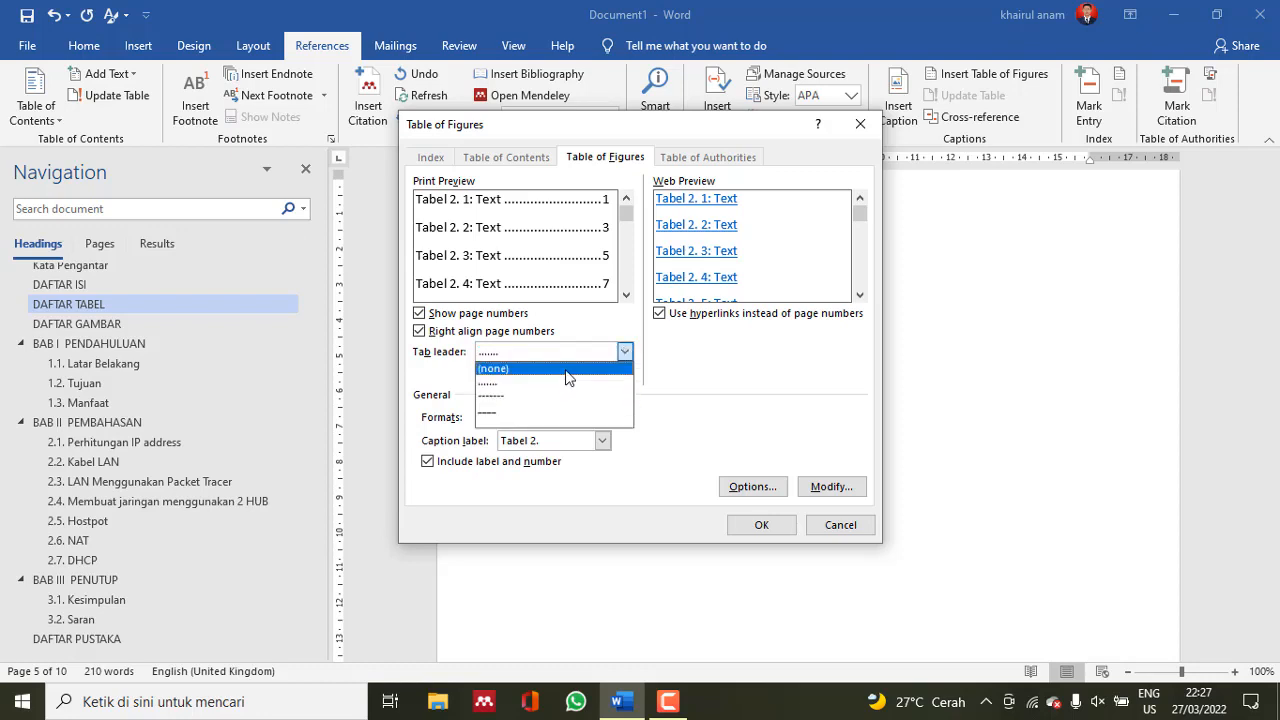
left_click(566, 370)
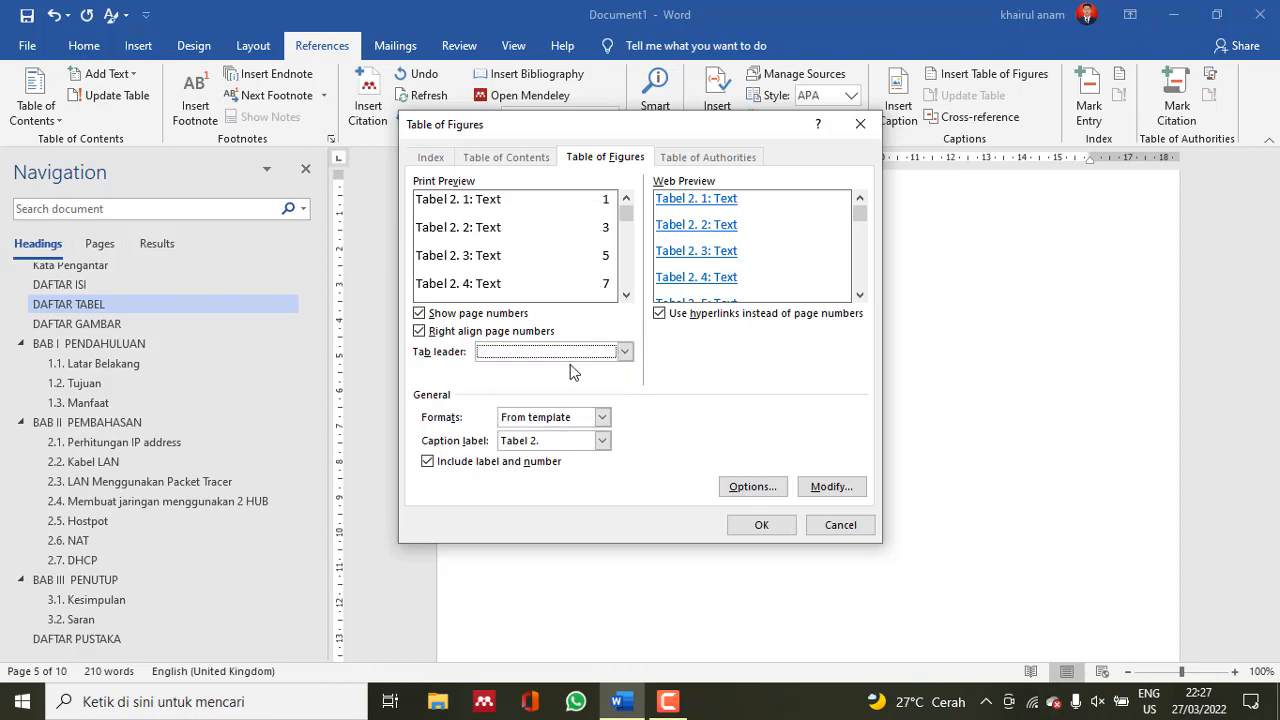
left_click(602, 441)
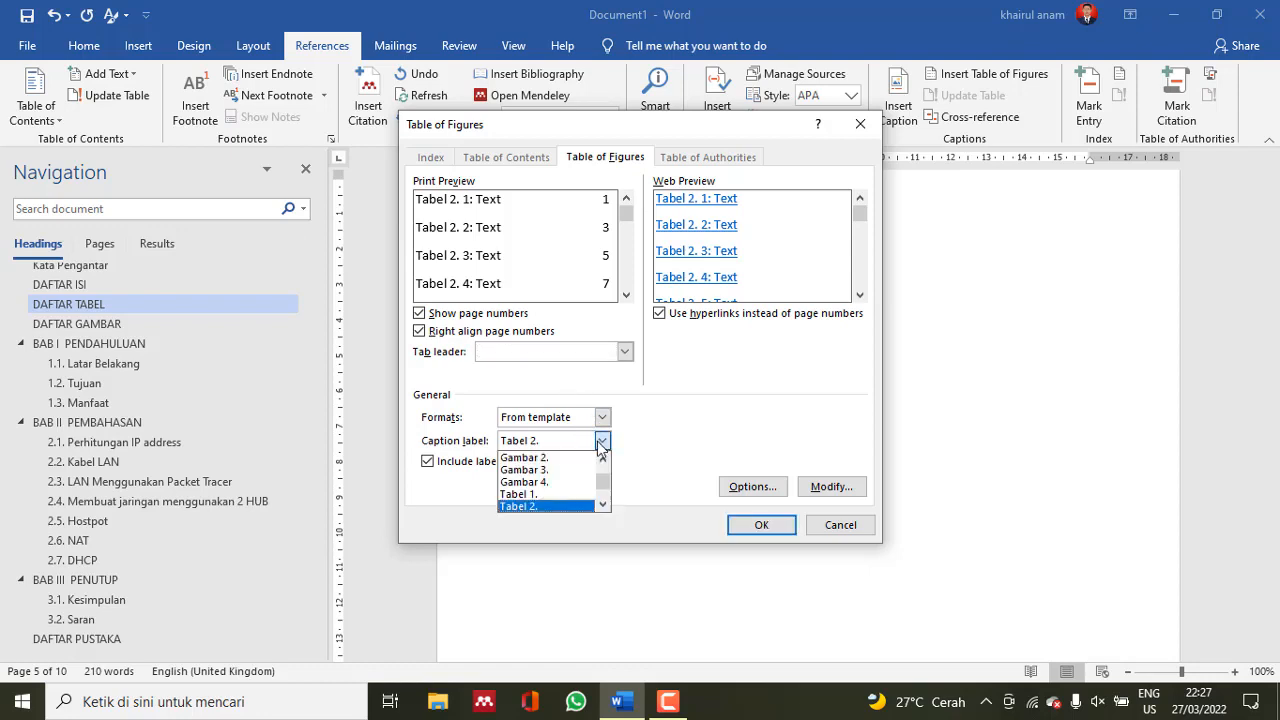
left_click(560, 496)
left_click(761, 525)
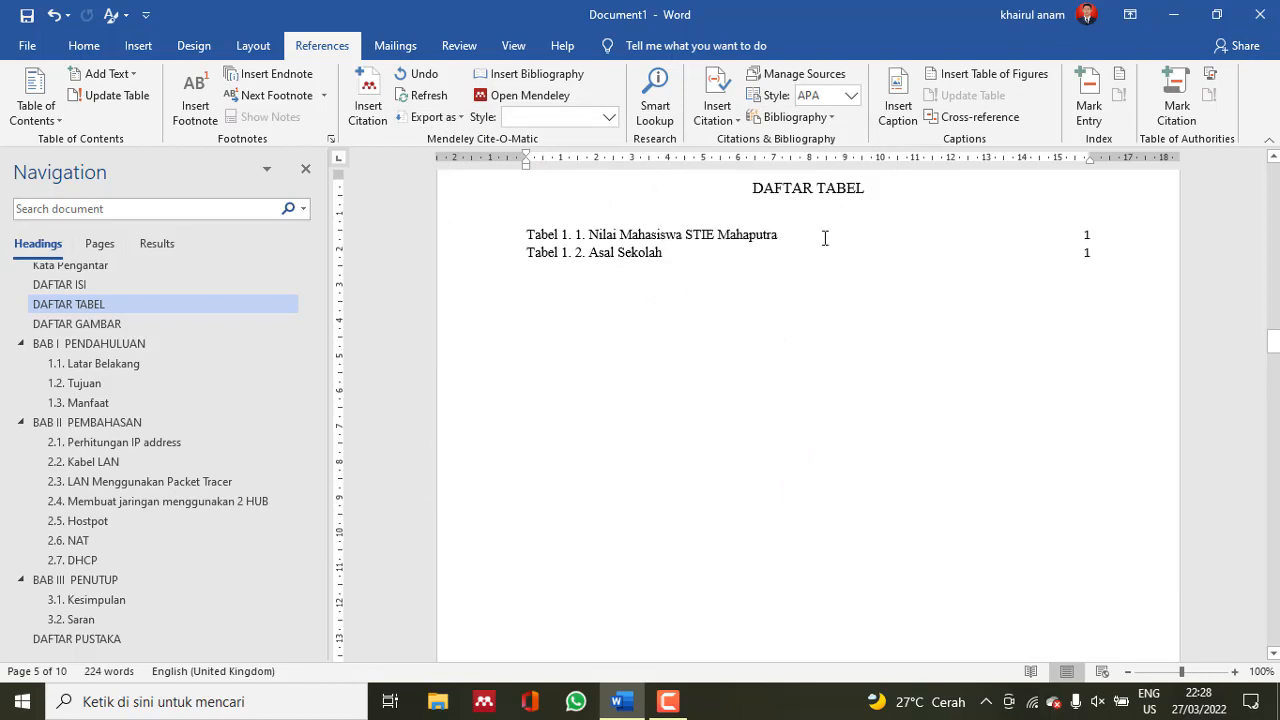
Insert a second table of figures below the first list for caption label "Tabel 2.", again without a tab leader
left_click(988, 80)
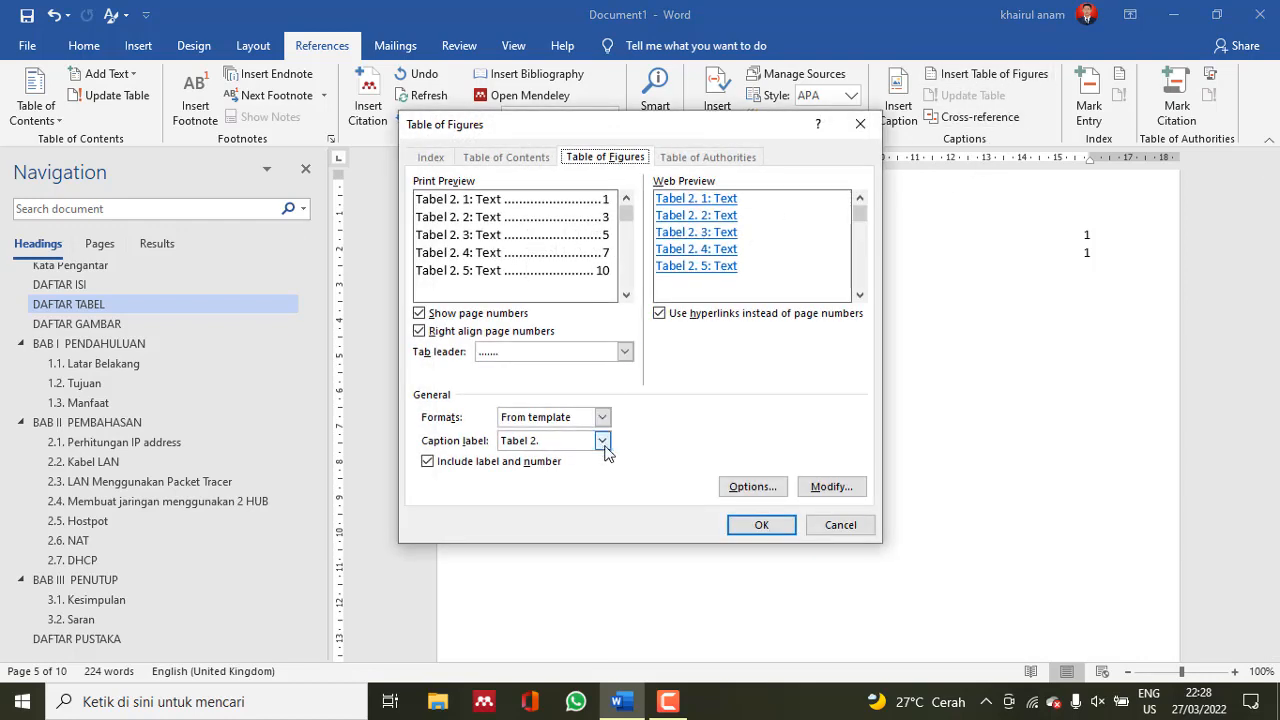
left_click(624, 351)
left_click(612, 366)
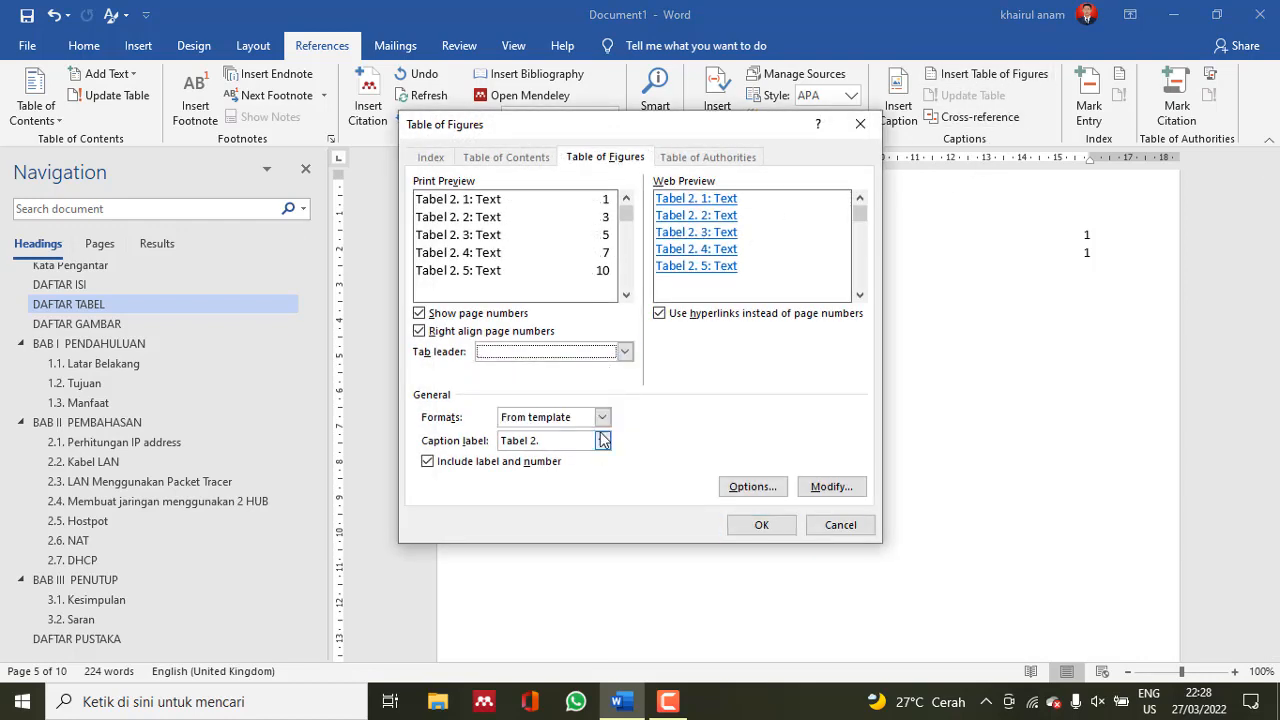
left_click(603, 440)
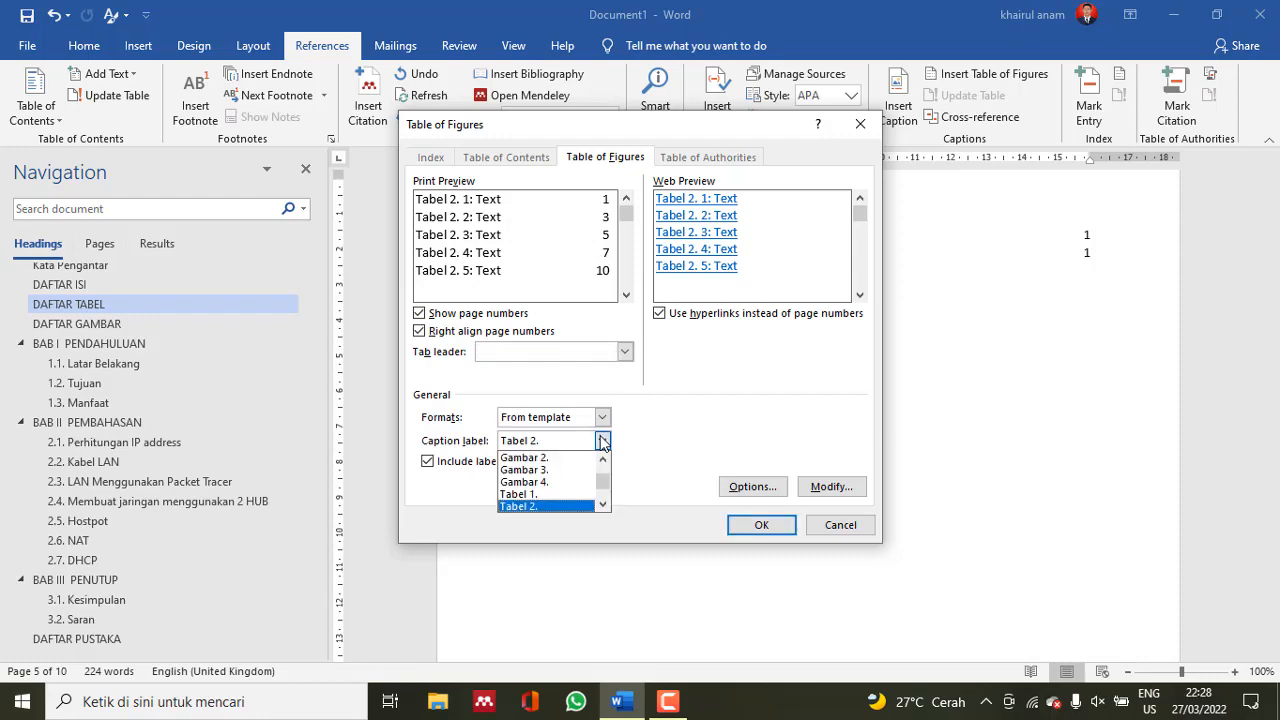
left_click(576, 507)
left_click(752, 522)
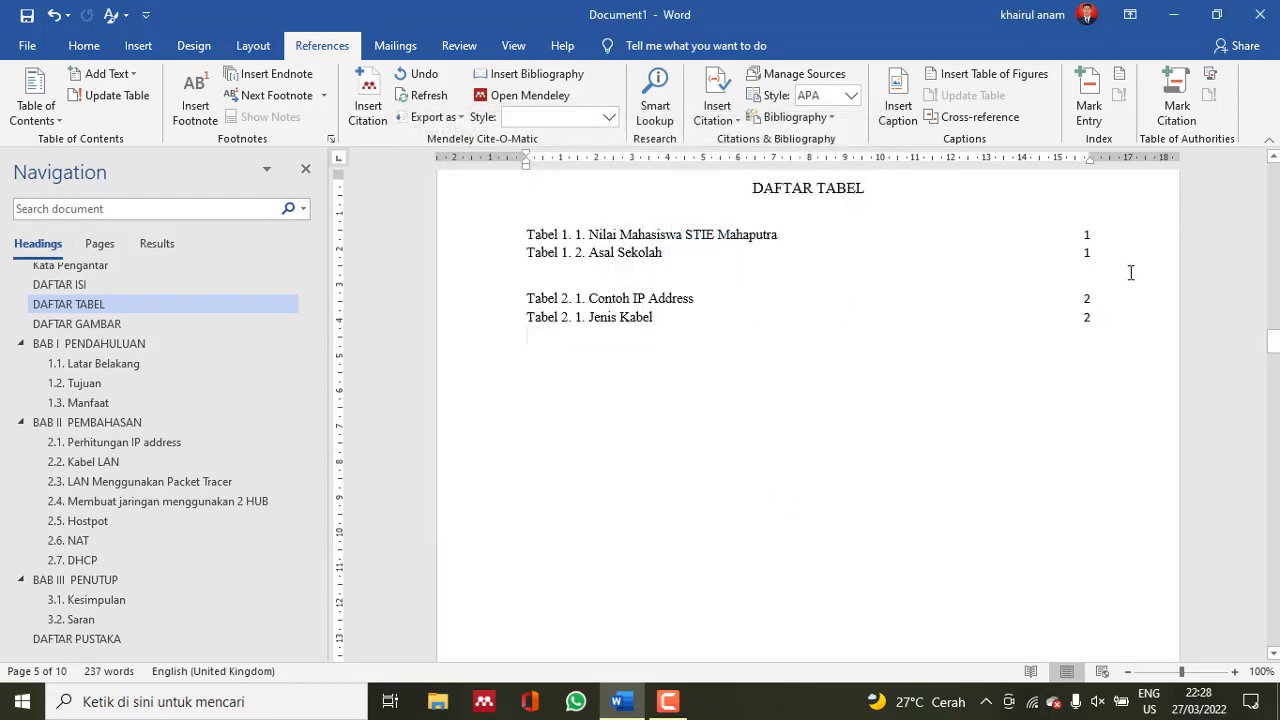
Remove the blank line between the Tabel 1 and Tabel 2 entries in the DAFTAR TABEL list
left_click(1131, 254)
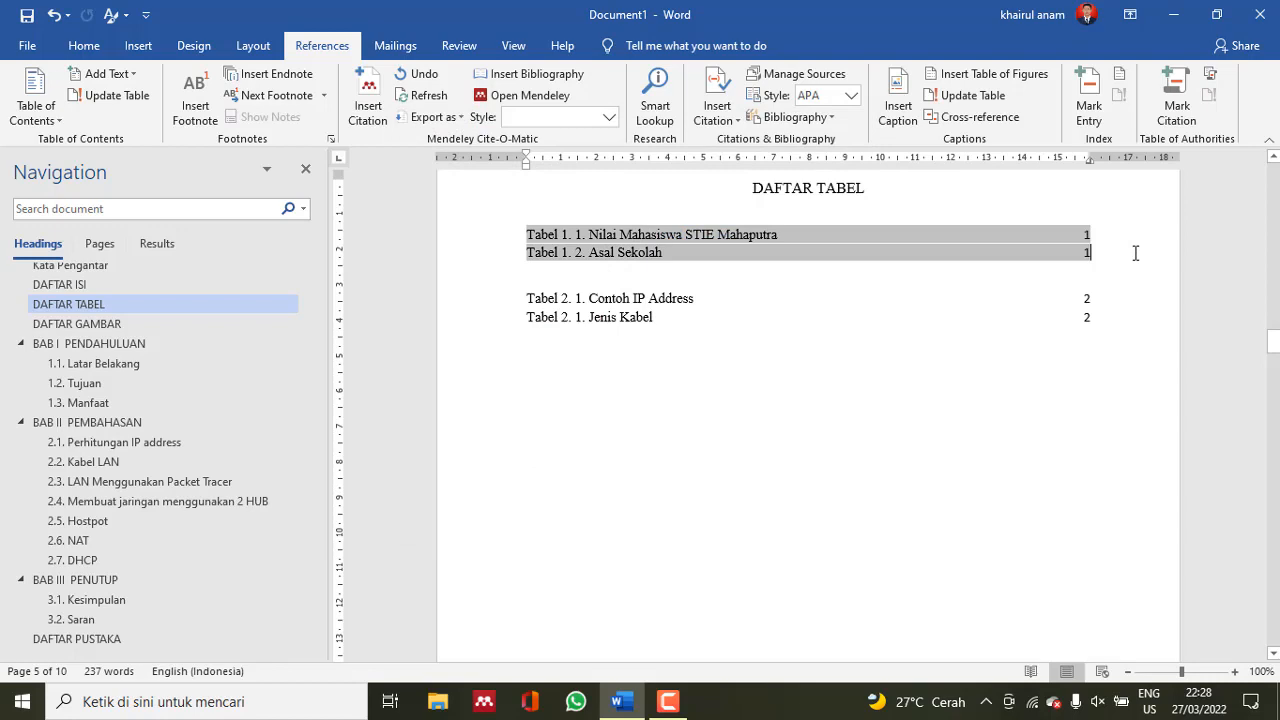
key("Delete")
left_click(822, 405)
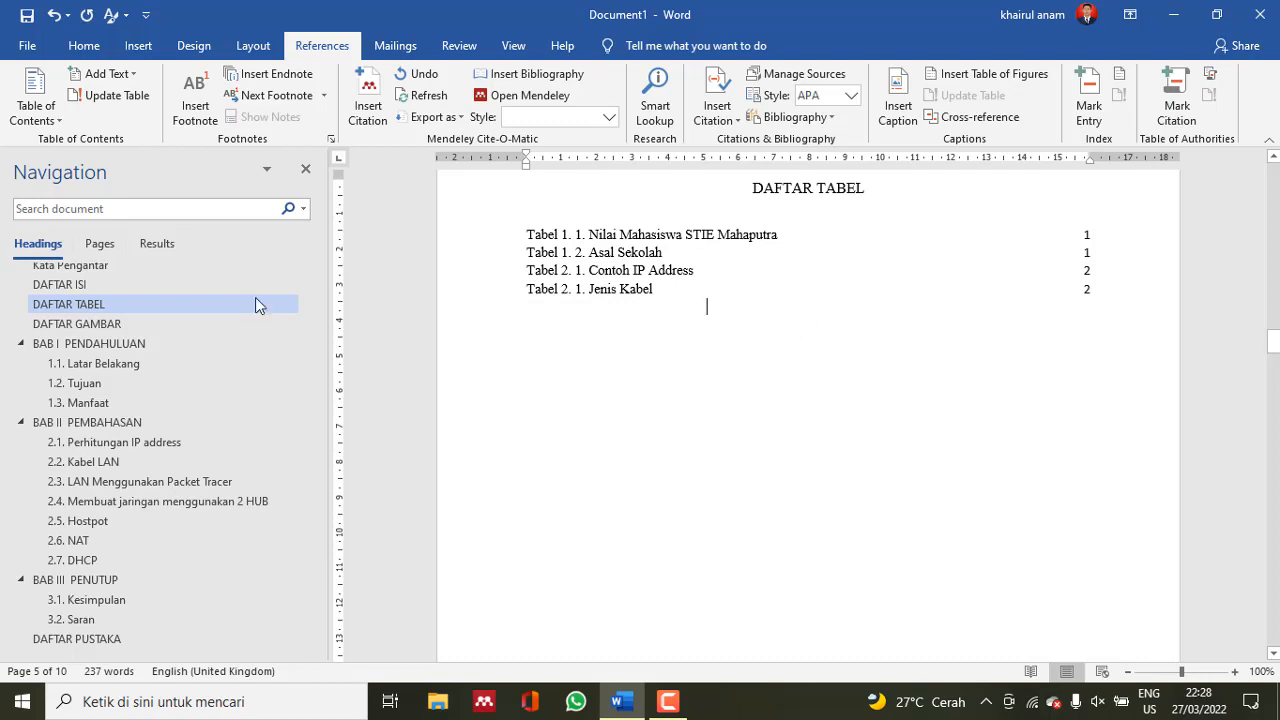
Capture a screen snip of the ribbon area around the Captions group as a sample picture
left_click(95, 323)
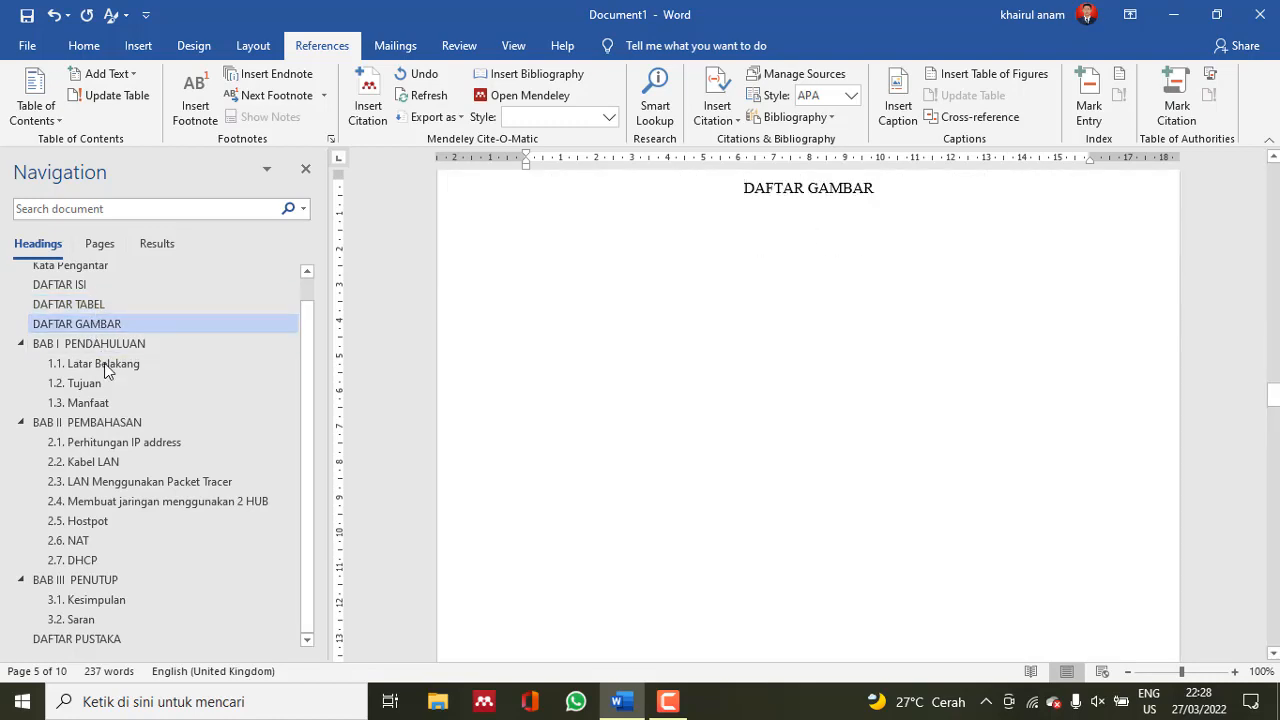
left_click(105, 364)
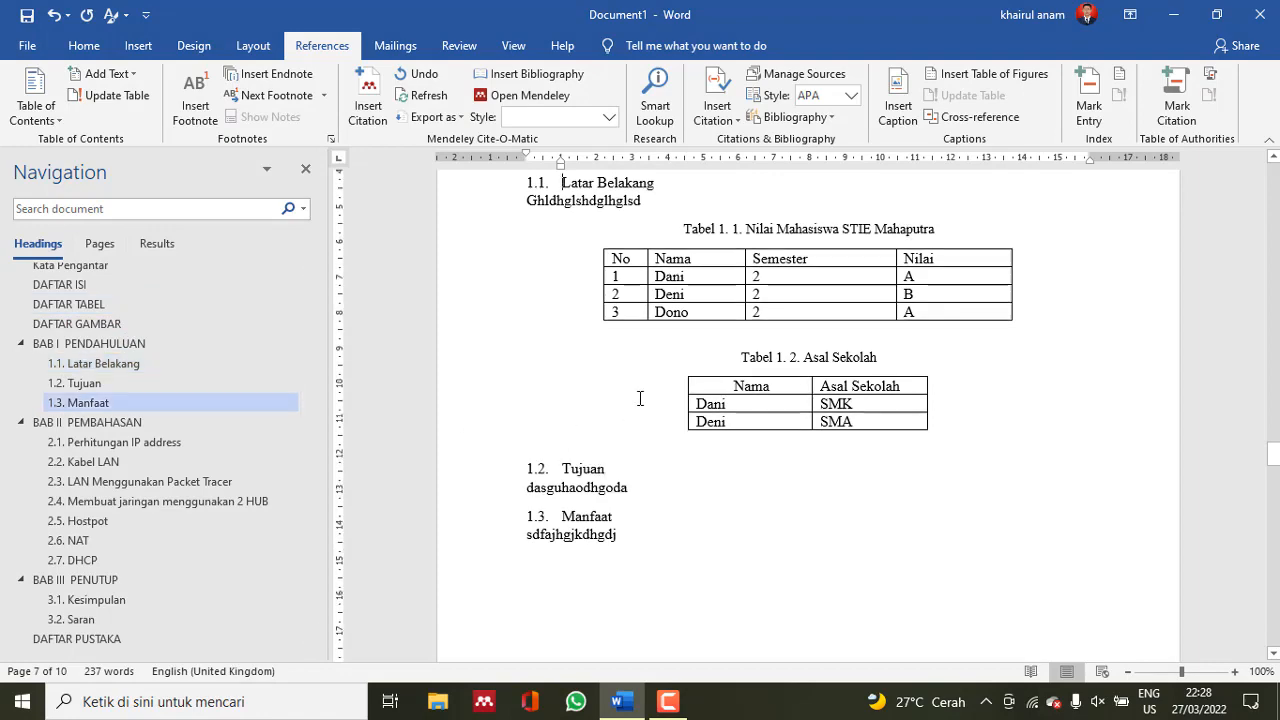
scroll(640, 399, "down", 5)
scroll(630, 385, "up", 7)
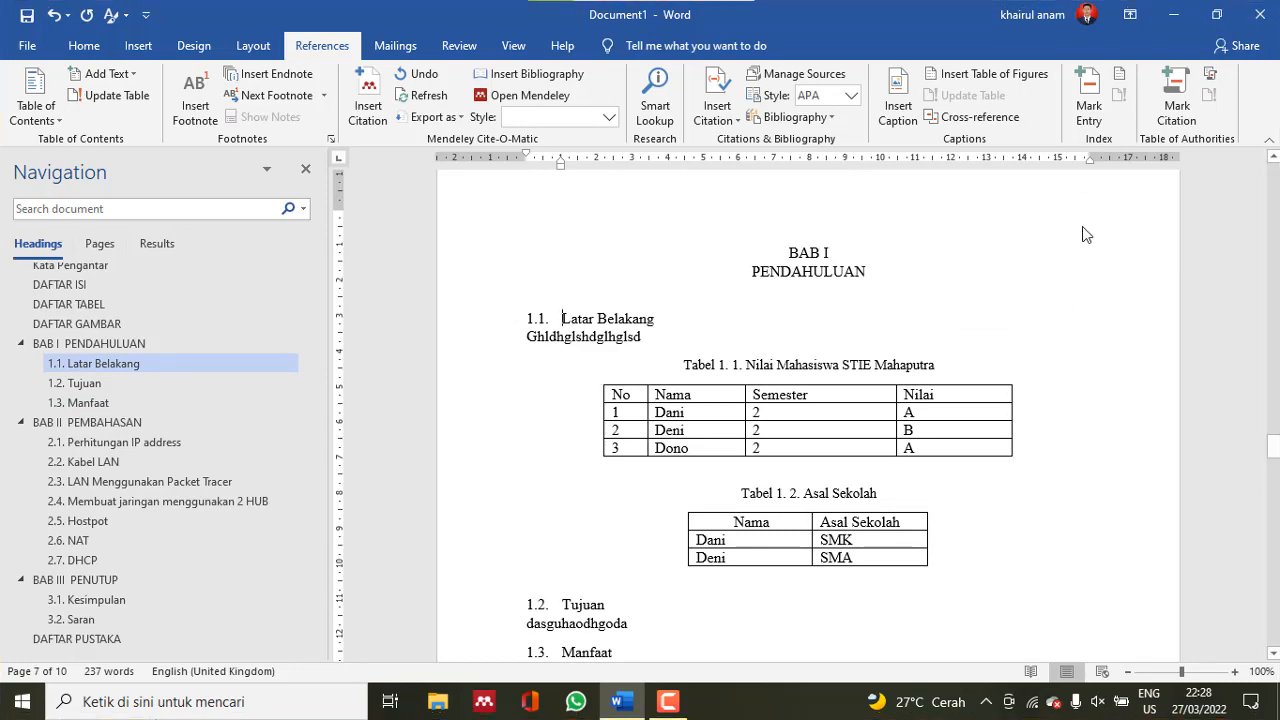
key("super+shift+s")
mouse_move(803, 39)
left_mouse_down()
mouse_move(1034, 206)
mouse_move(1130, 212)
left_mouse_up()
Replace the placeholder text under 2.3. LAN Menggunakan Packet Tracer with the captured screen snip
scroll(783, 506, "down", 3)
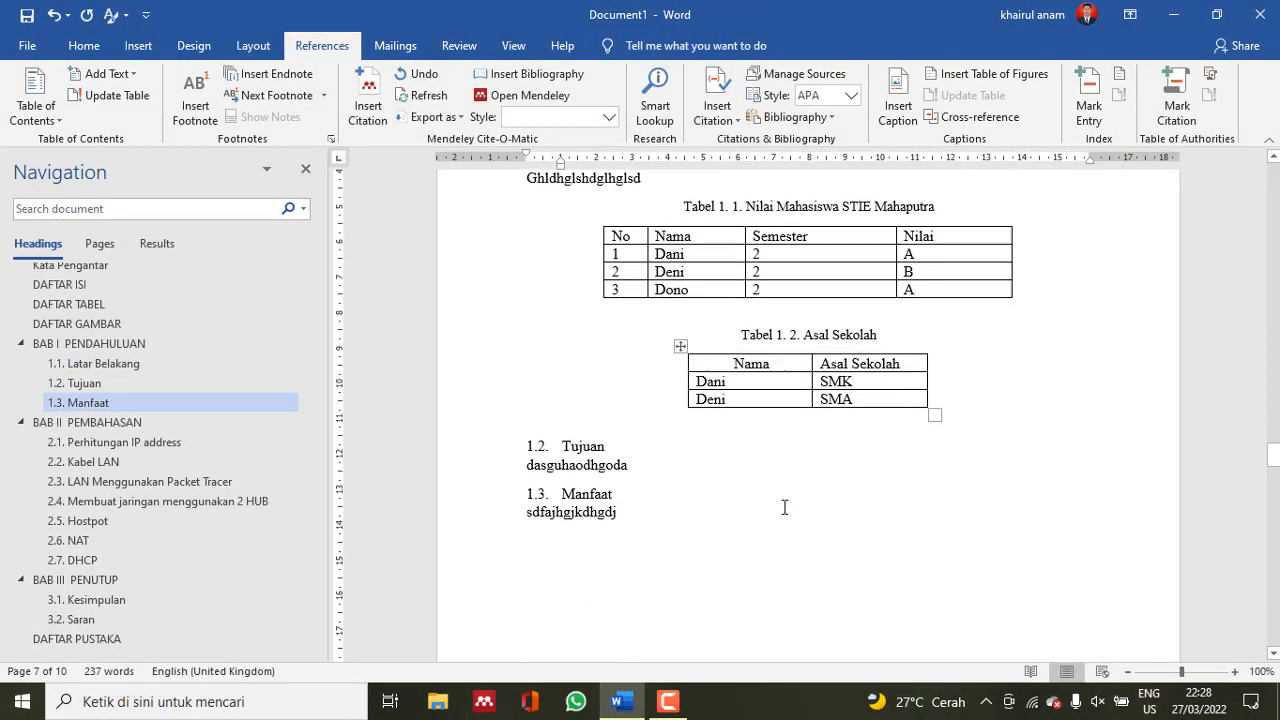
scroll(760, 470, "up", 5)
scroll(735, 441, "down", 5)
scroll(735, 441, "down", 4)
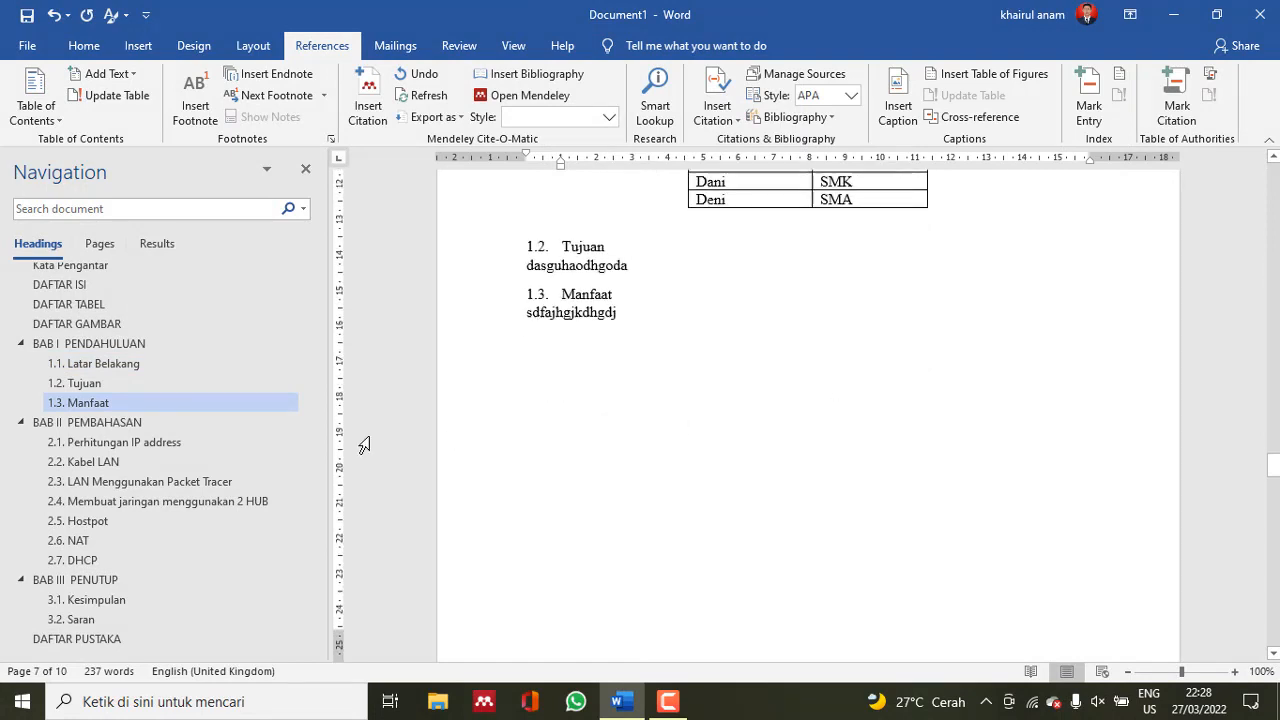
left_click(120, 482)
scroll(854, 263, "up", 3)
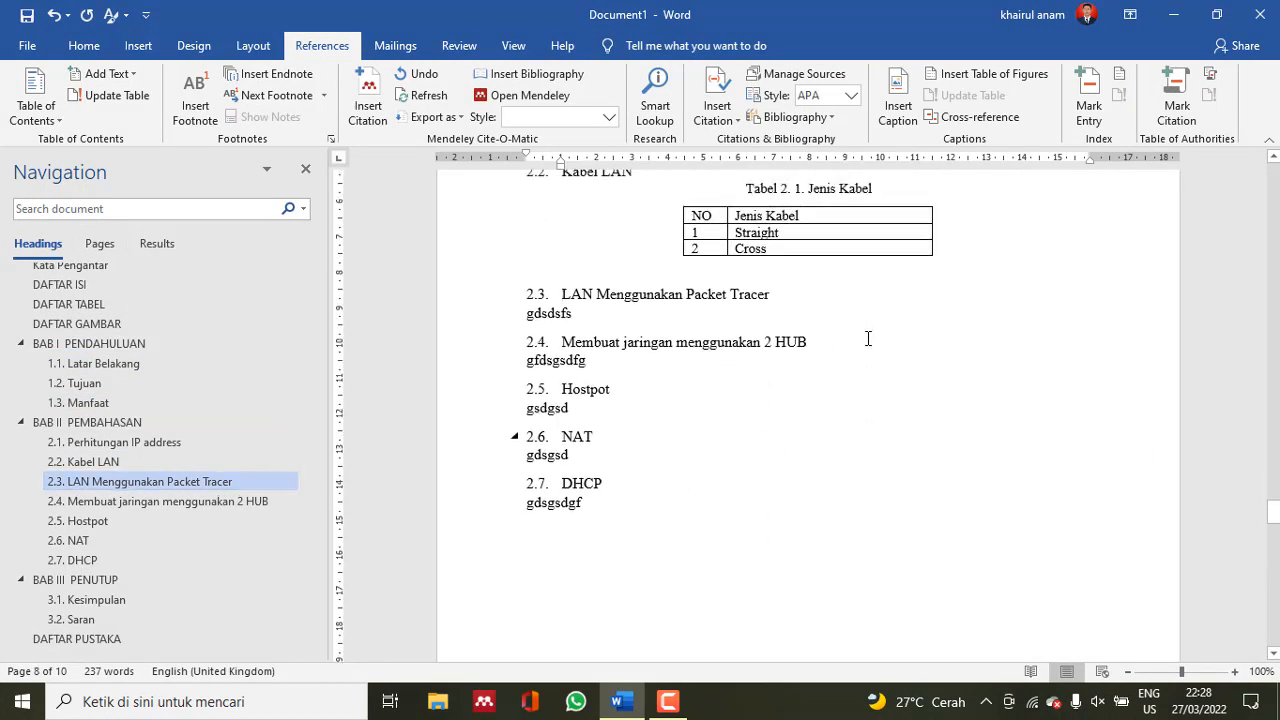
left_click(703, 347)
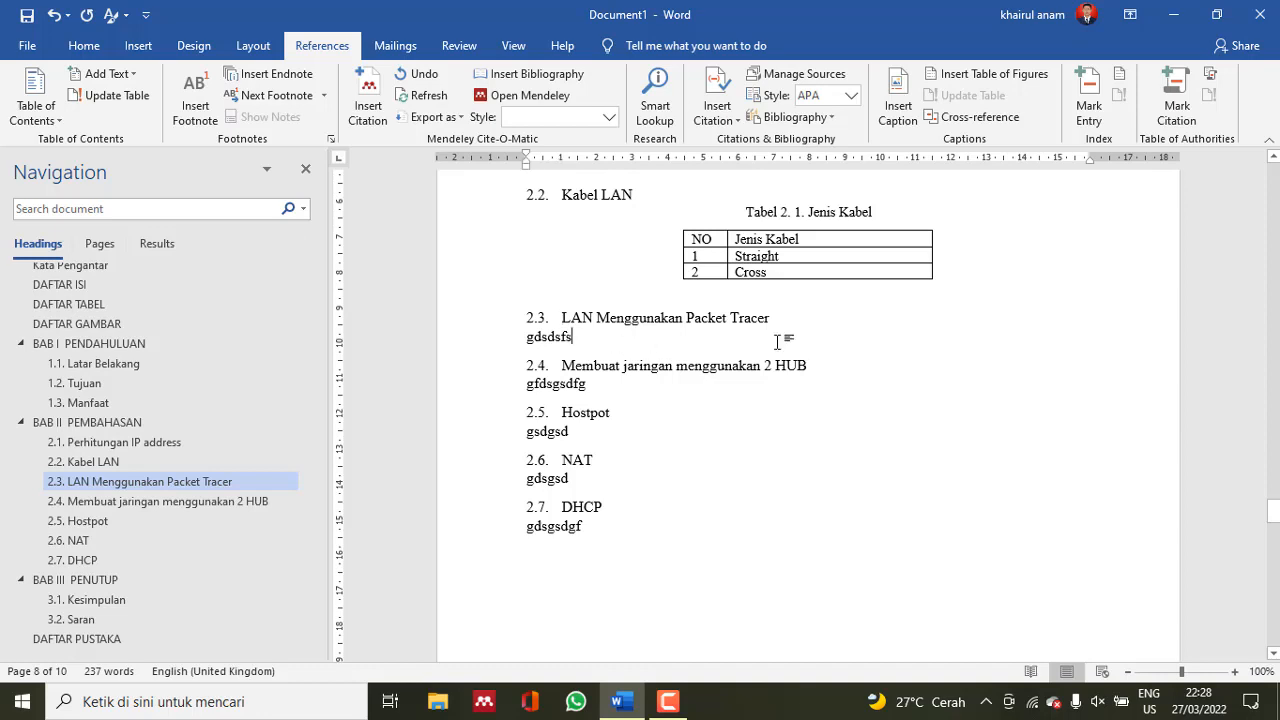
key("BackSpace")
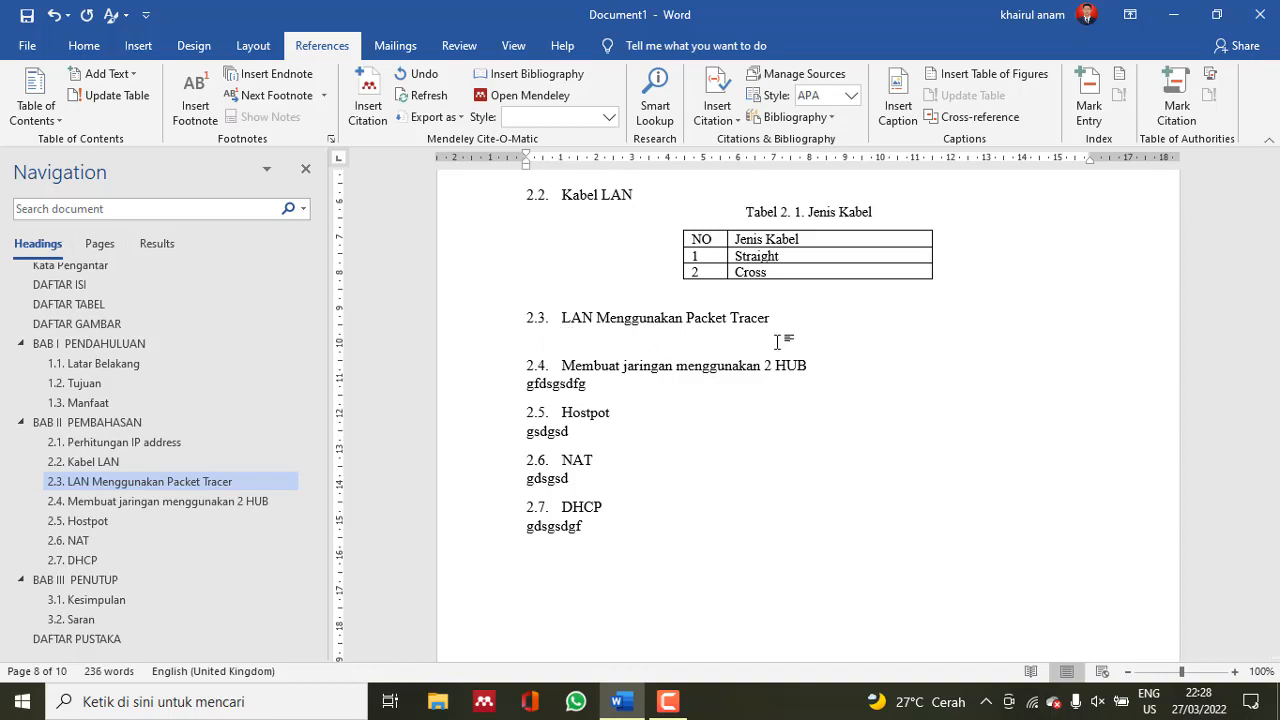
key("ctrl+v")
Centre the pasted picture under heading 2.3 and add an empty line below it
left_click(680, 425)
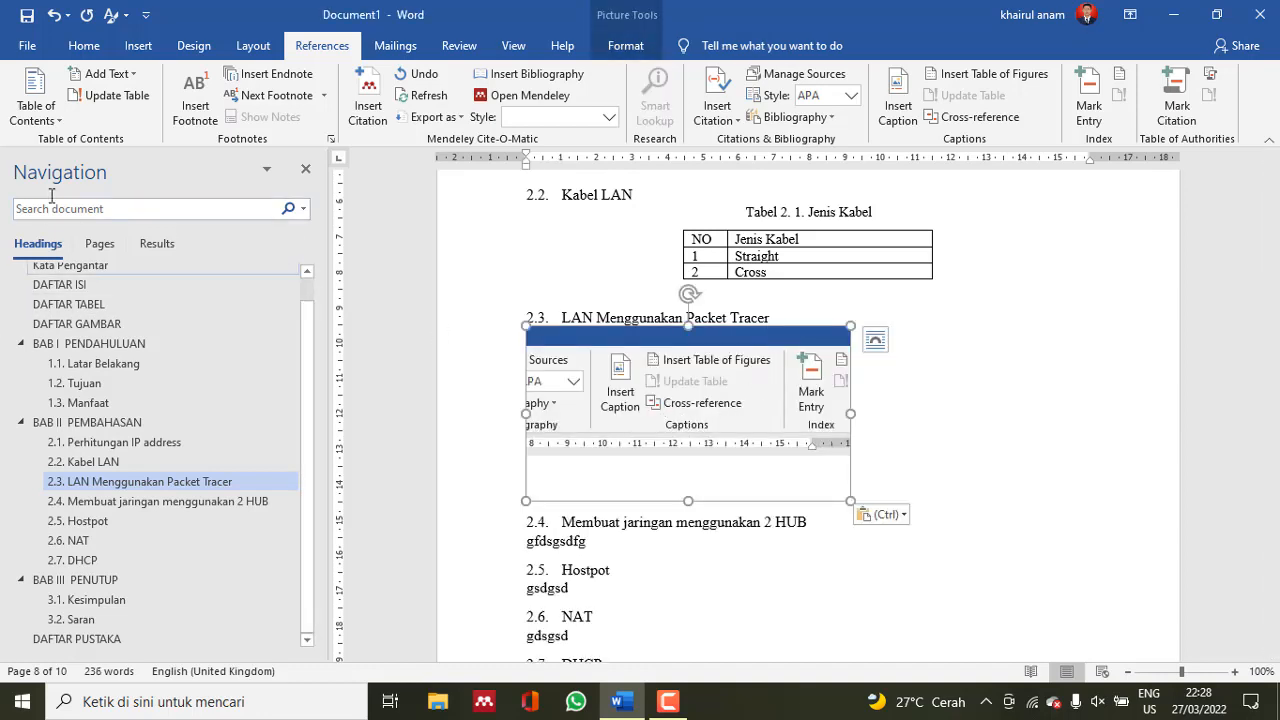
left_click(84, 45)
left_click(455, 108)
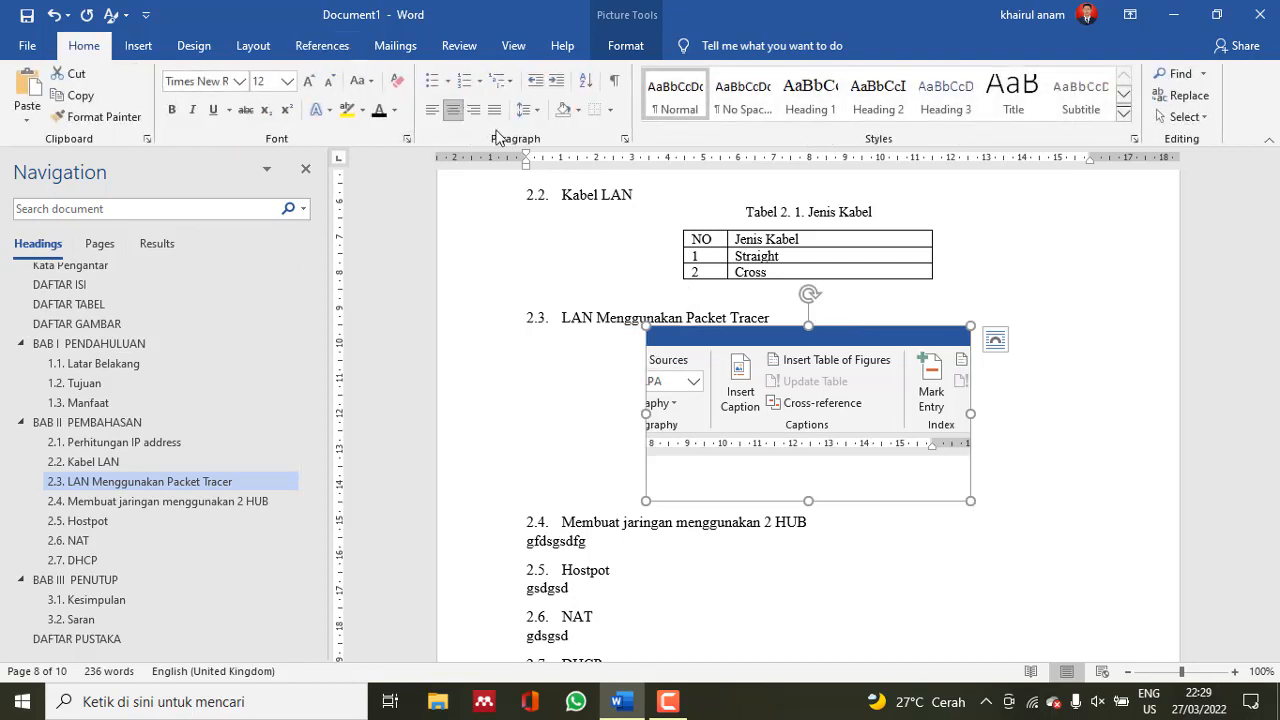
left_click(1008, 487)
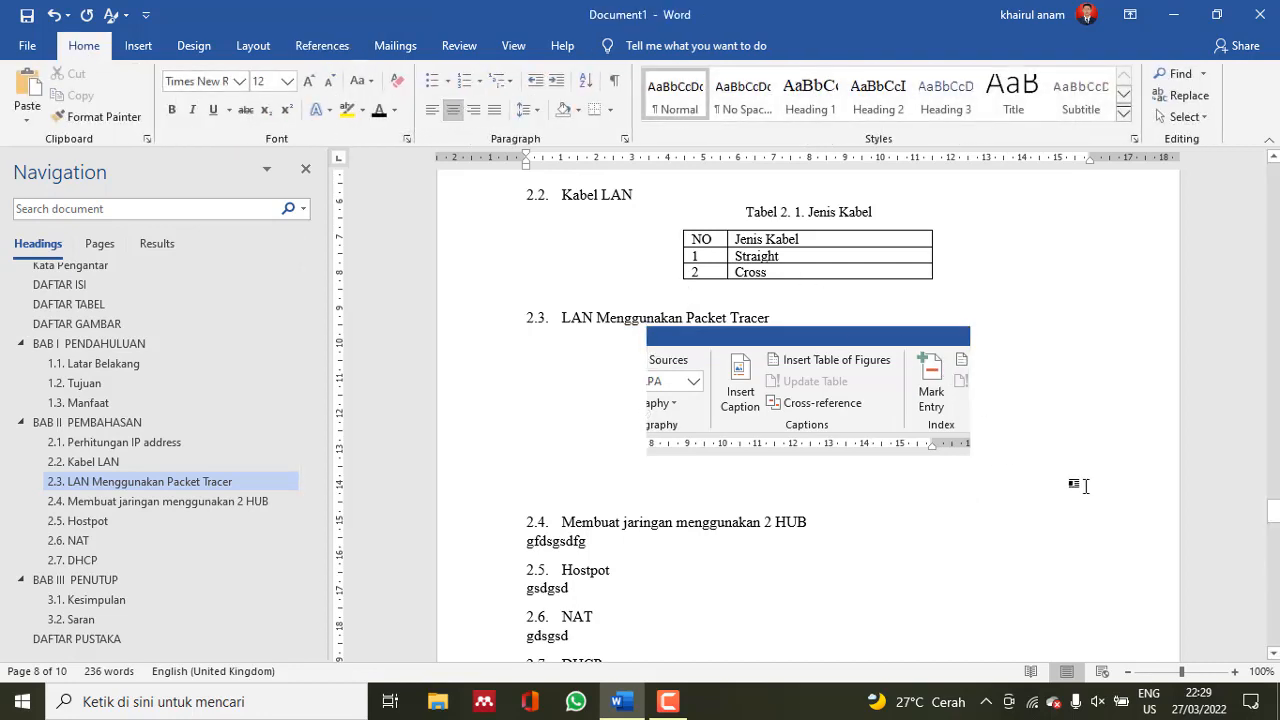
key("Return")
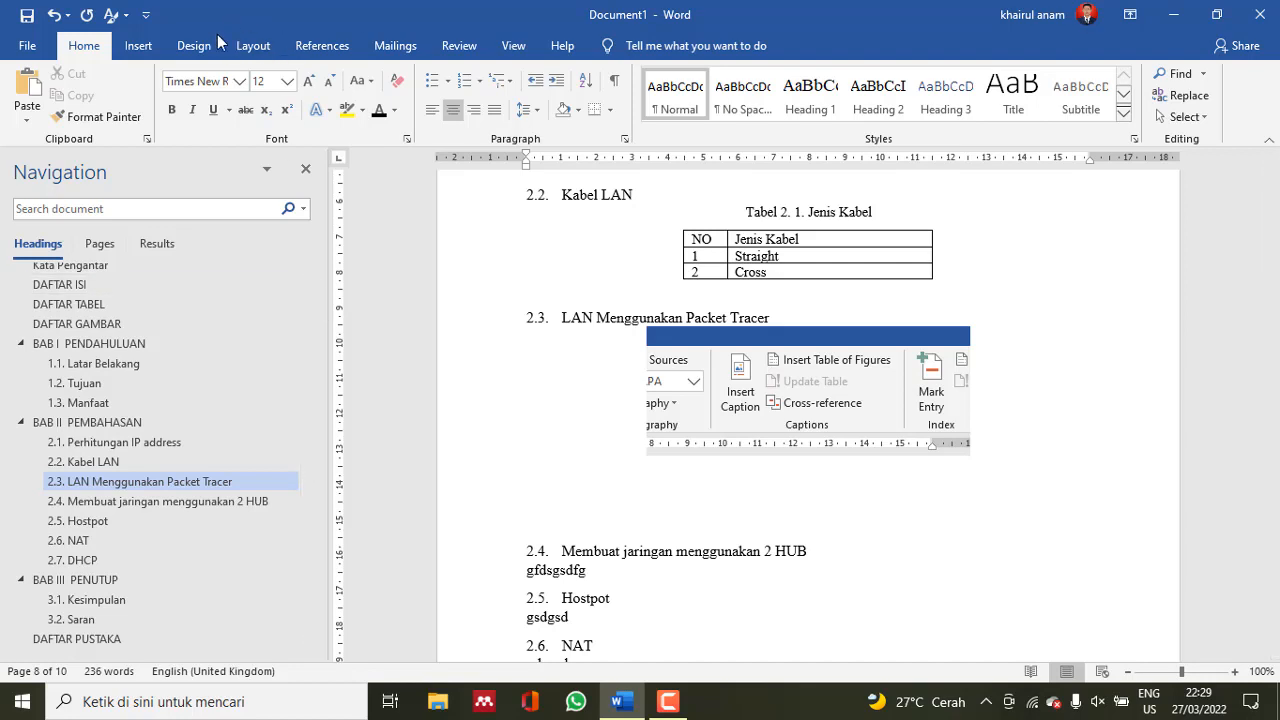
Insert a caption with the label "Gambar 2." on the line below the picture
left_click(350, 50)
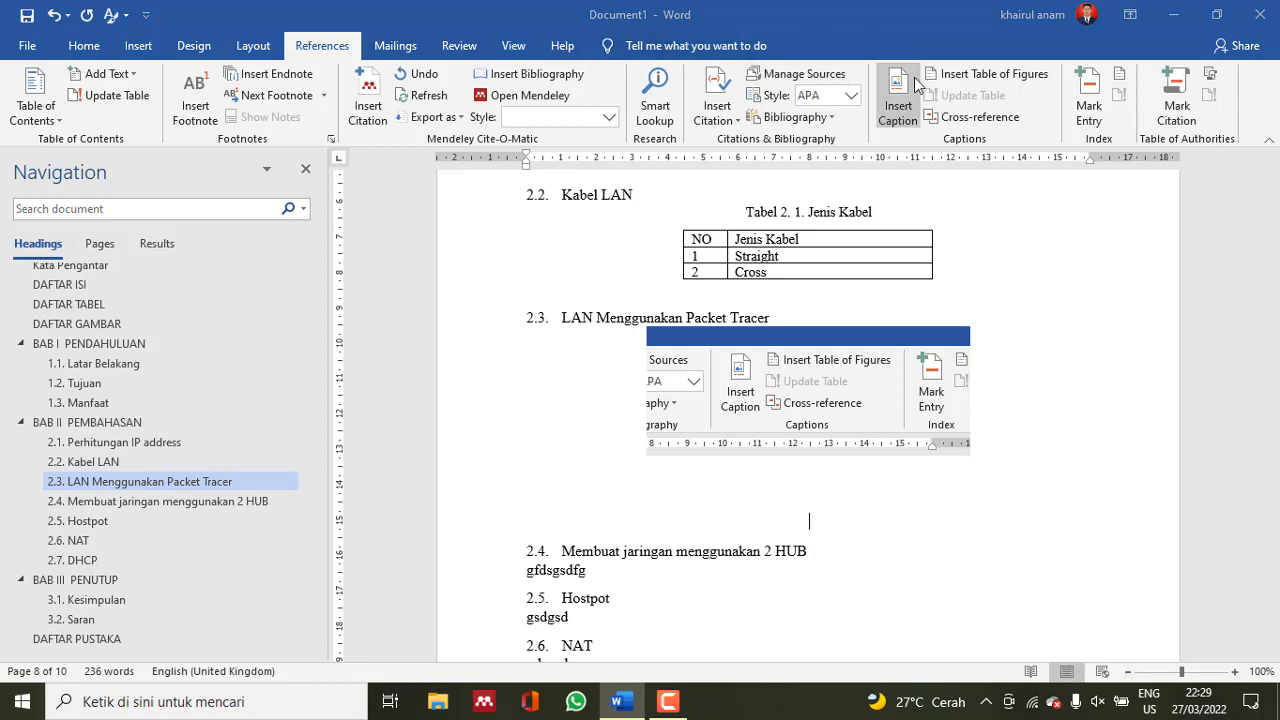
left_click(897, 105)
left_click(764, 315)
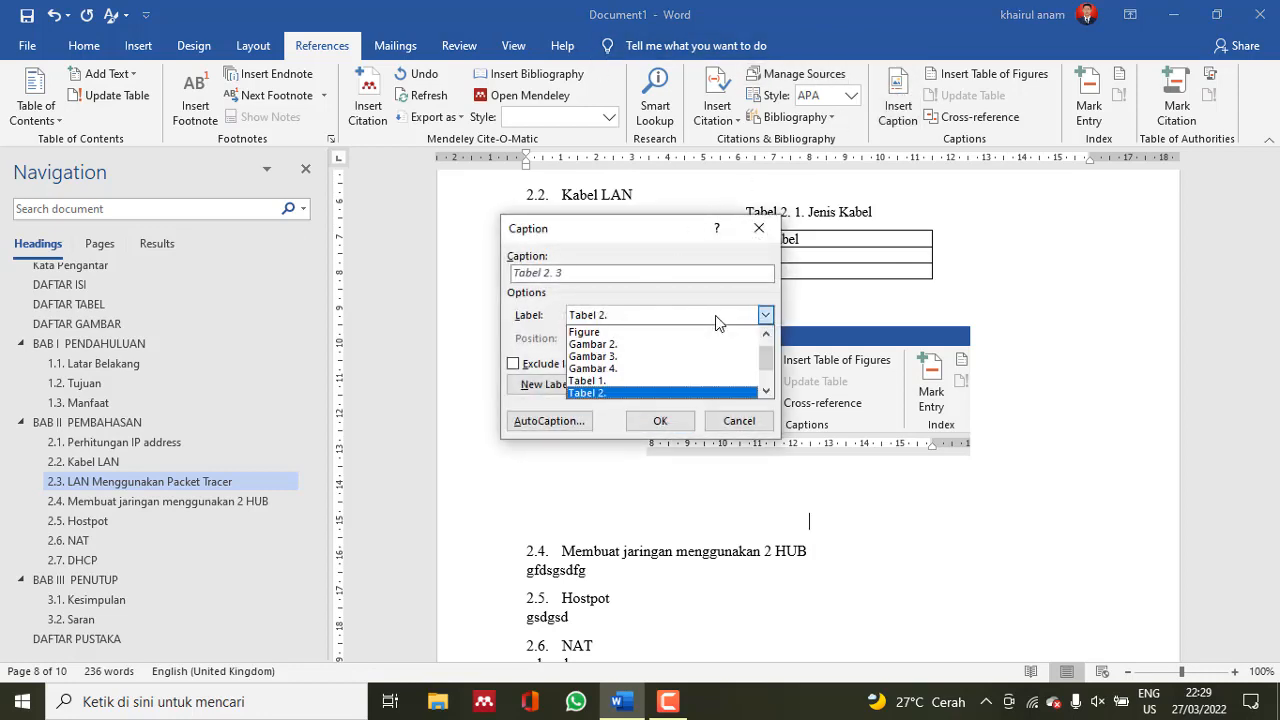
left_click(670, 345)
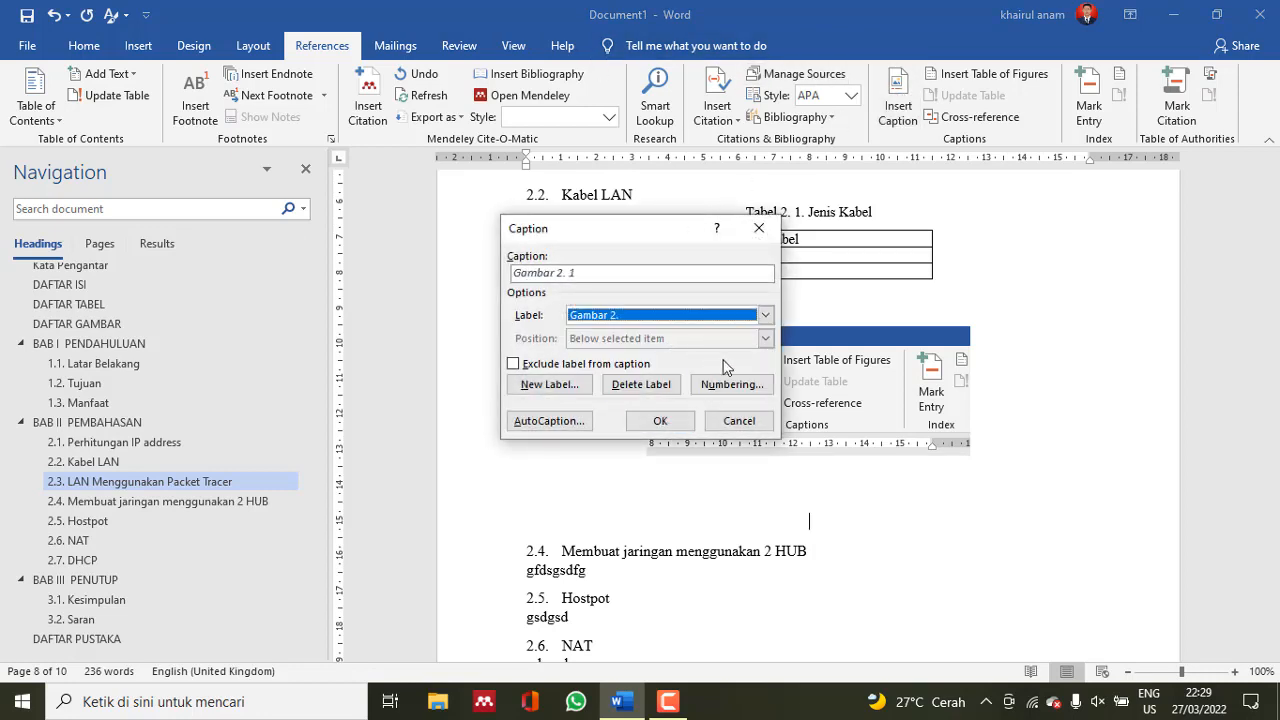
left_click(660, 420)
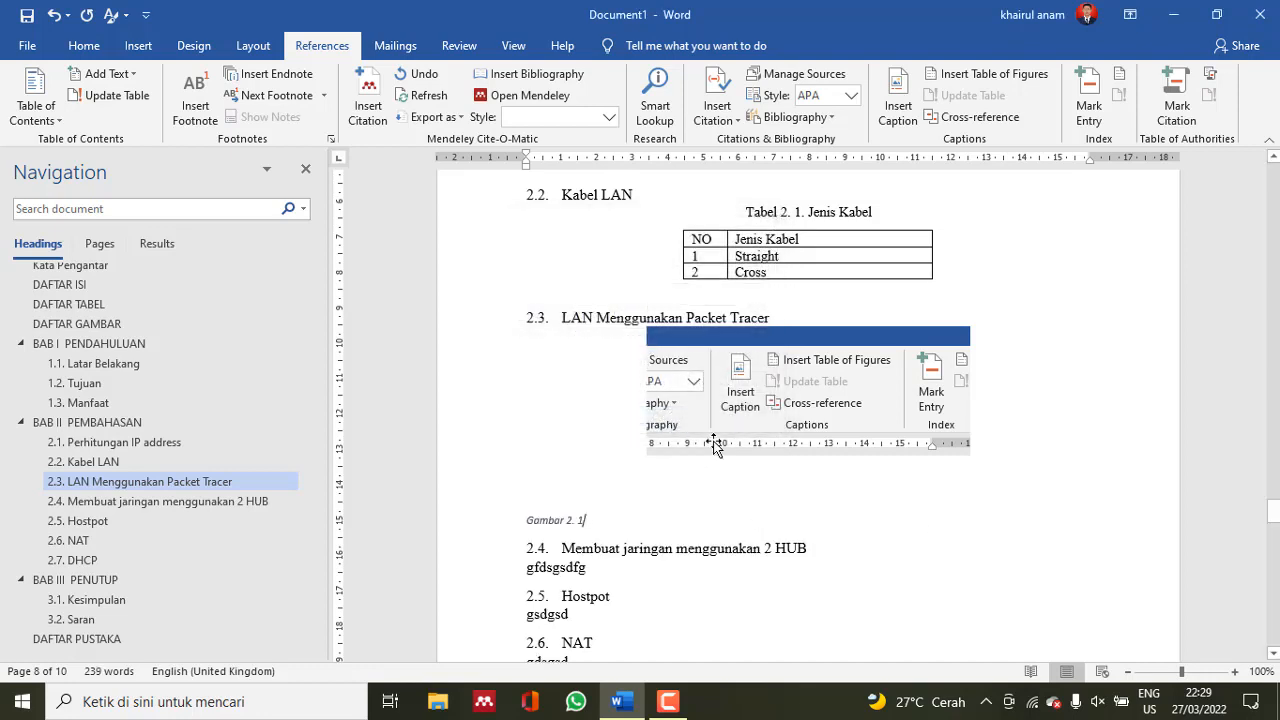
Complete the caption under the 2.3 picture with ". Packet Tracer" and centre it
type(". Packet Tracer")
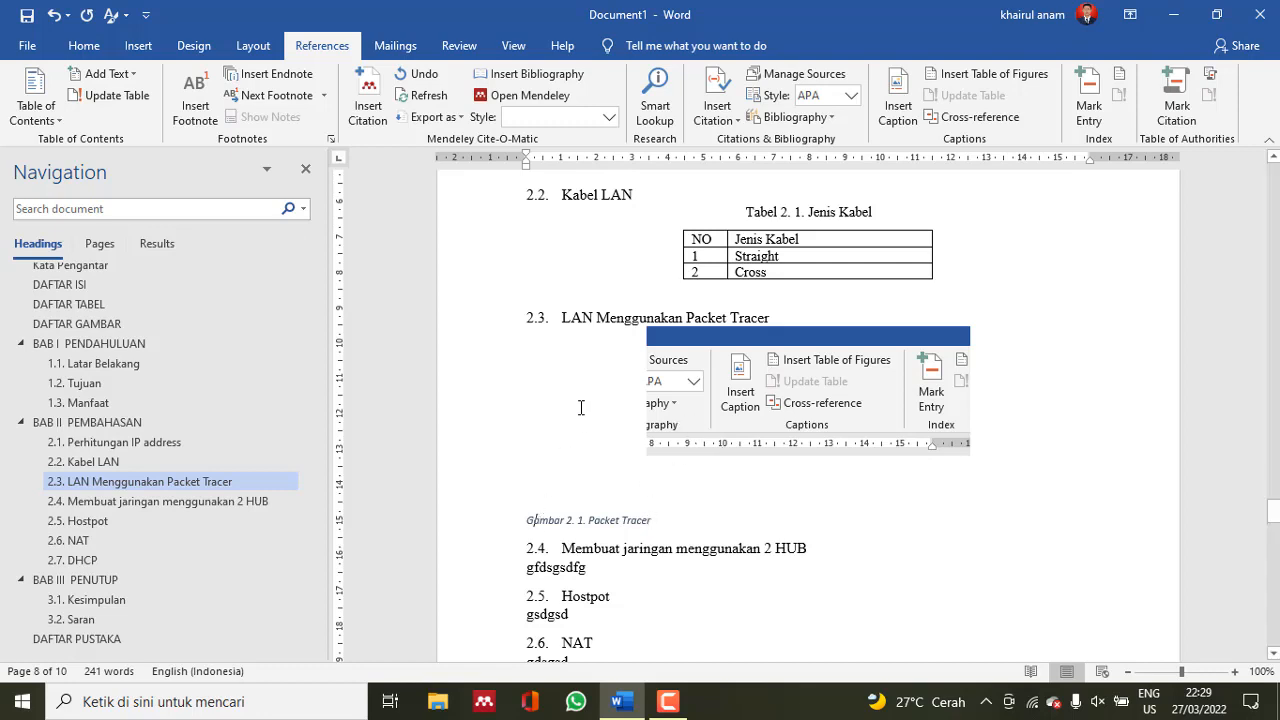
left_click(84, 45)
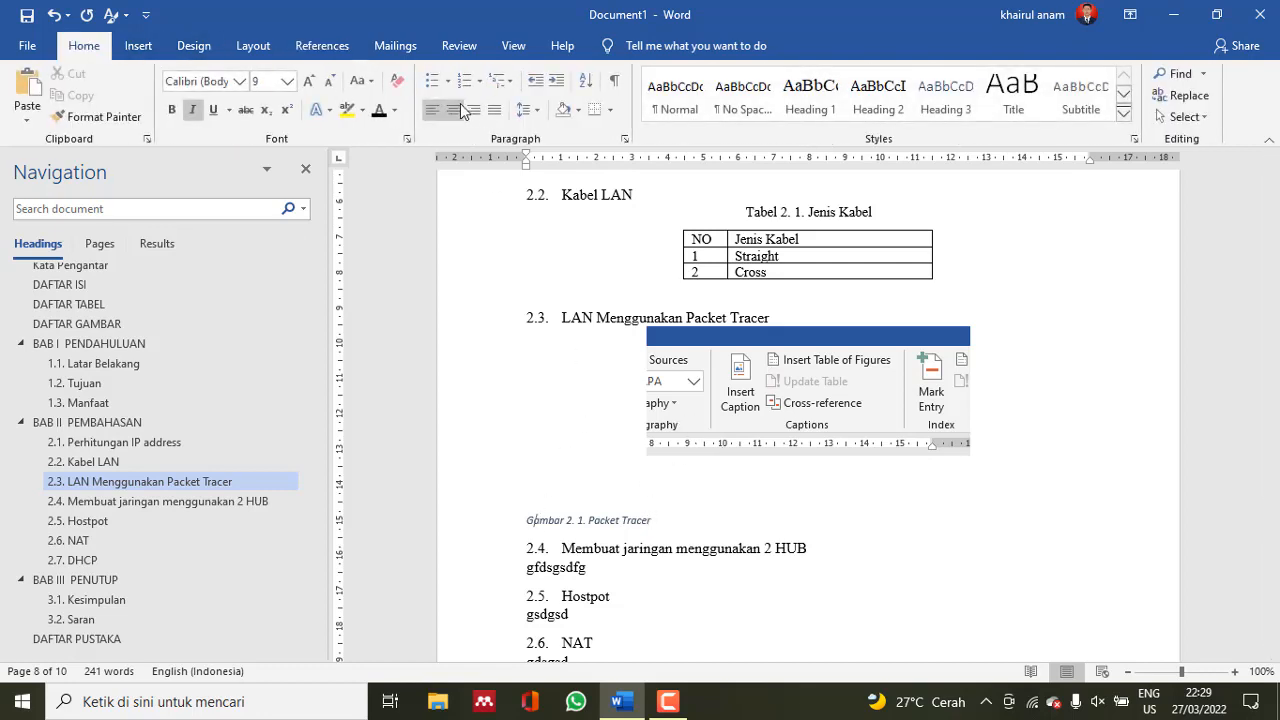
left_click(455, 110)
Format the Packet Tracer caption as non-italic Times New Roman at size 11
left_click_drag(877, 521, 746, 521)
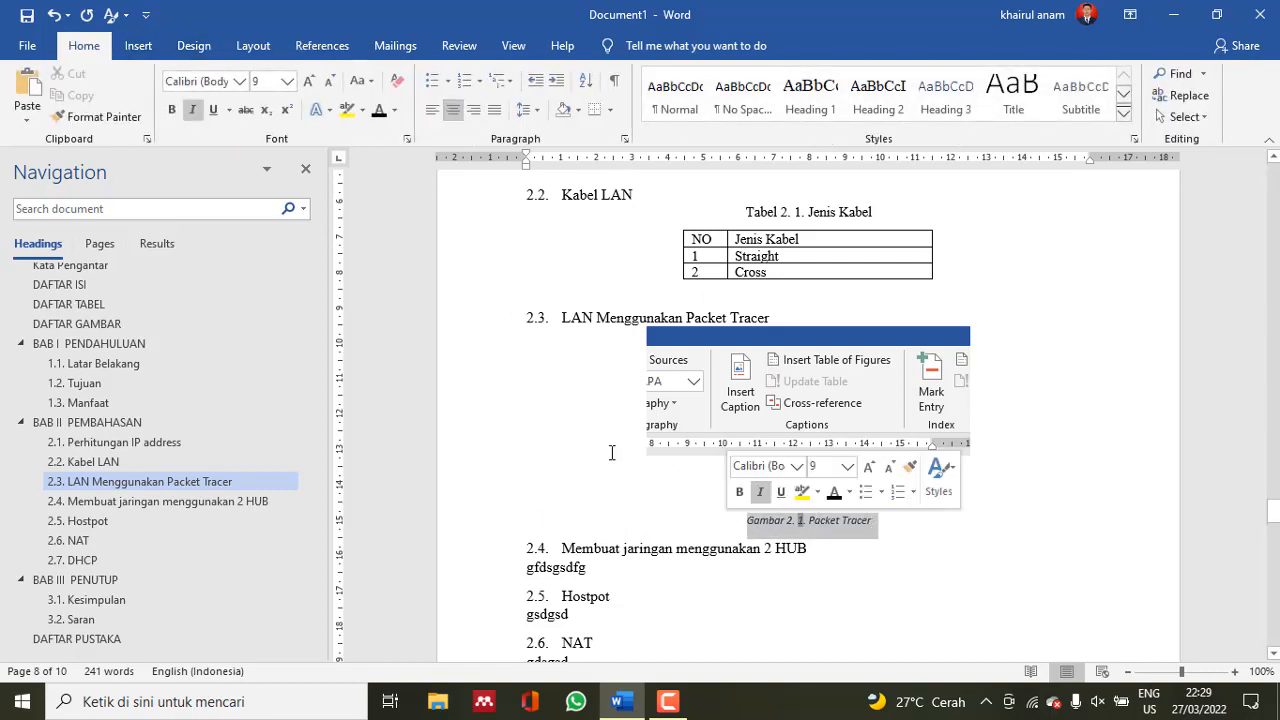
left_click(239, 81)
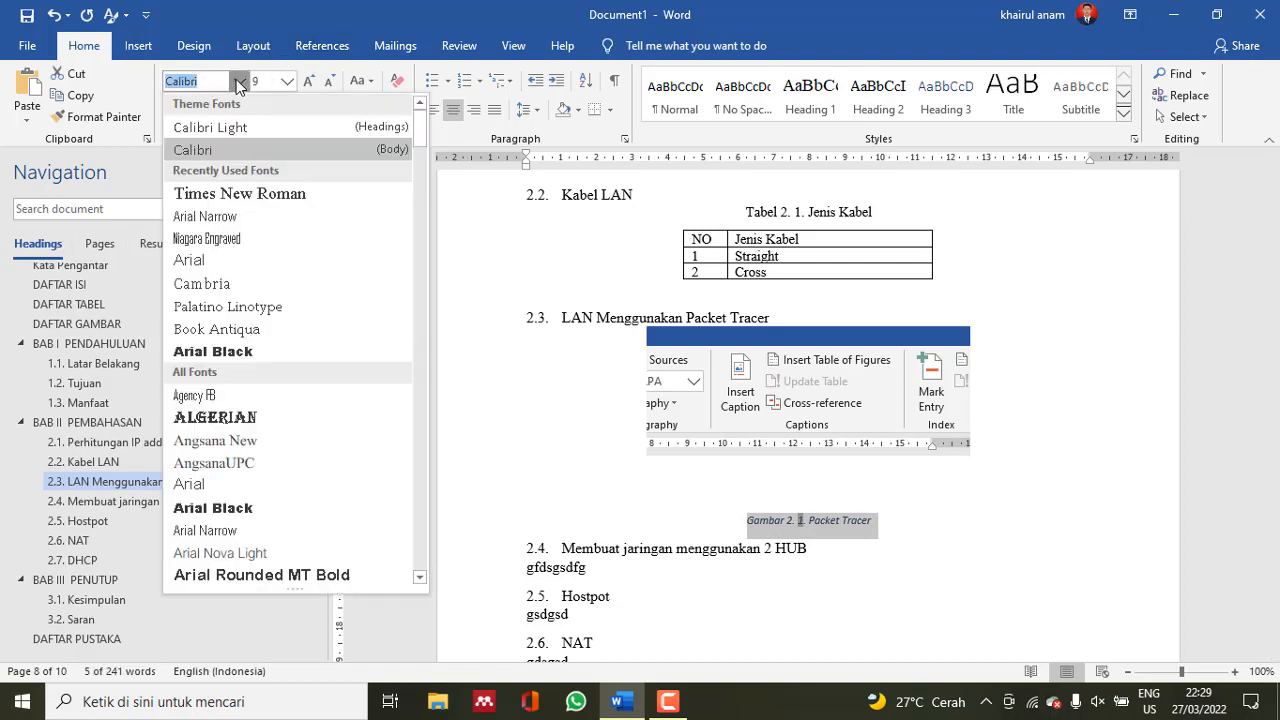
left_click(238, 201)
left_click(287, 81)
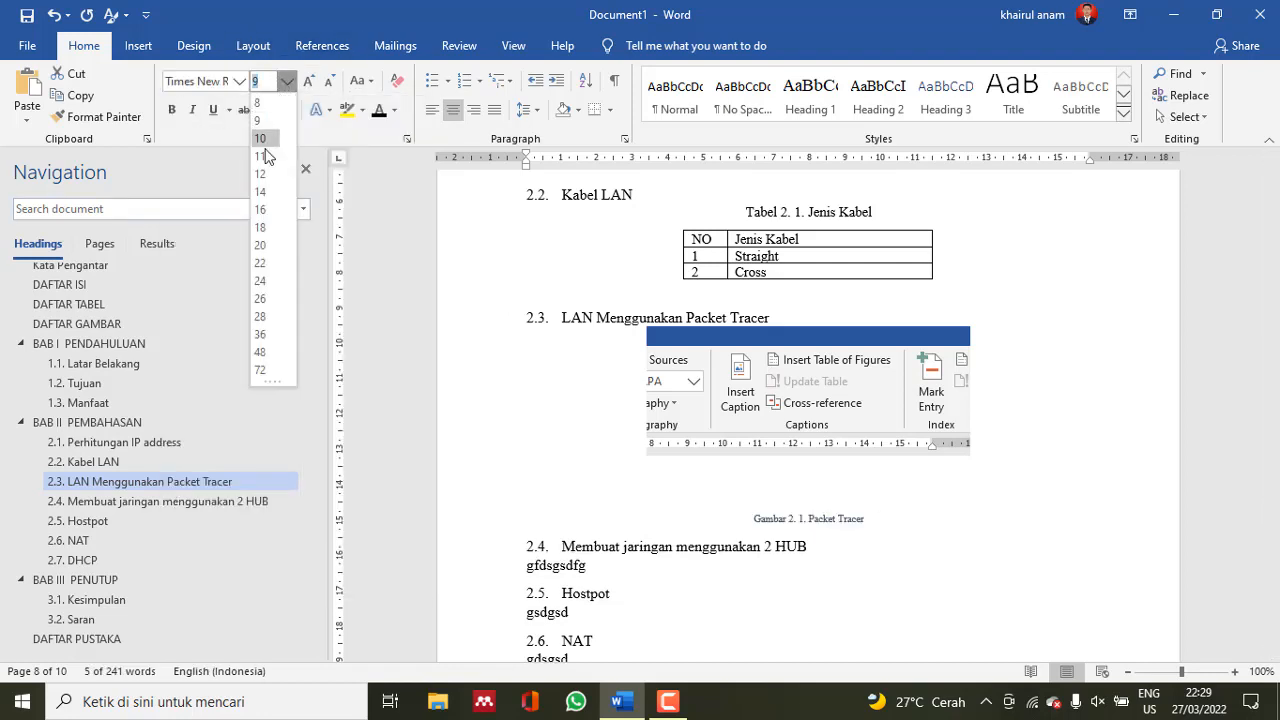
left_click(261, 158)
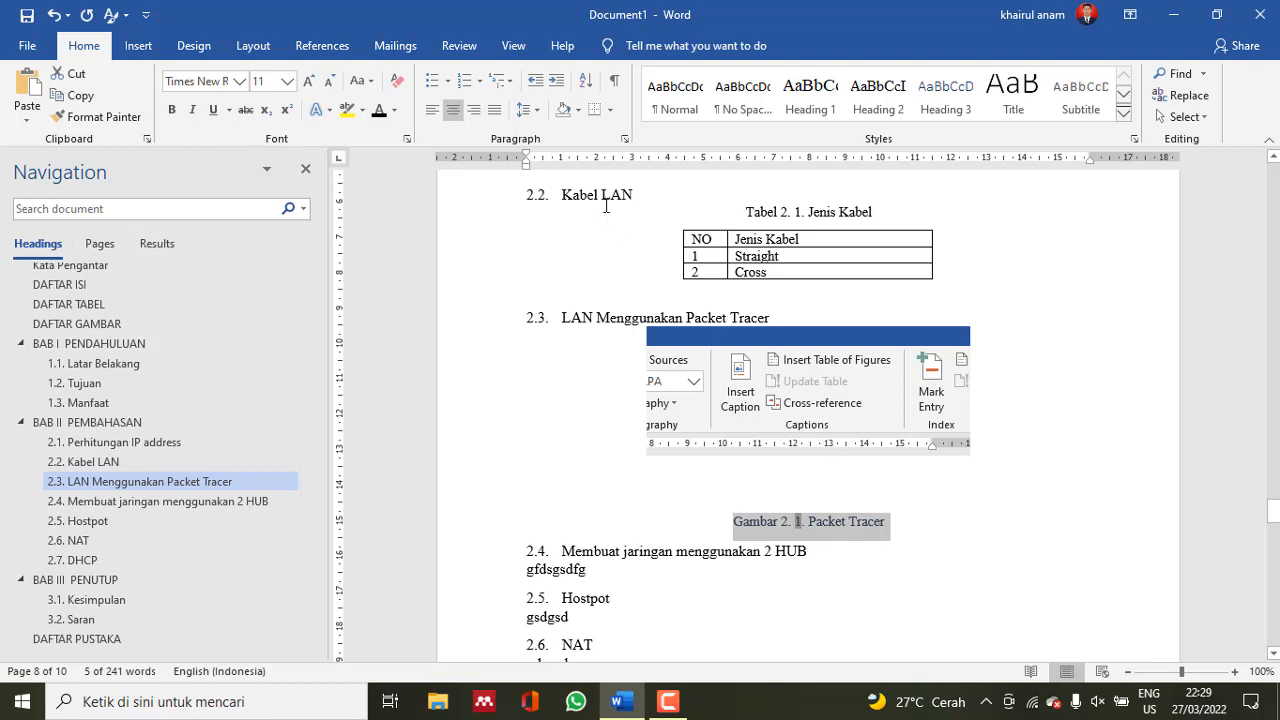
Delete the placeholder text under heading 2.4. Membuat jaringan menggunakan 2 HUB
scroll(731, 463, "down", 3)
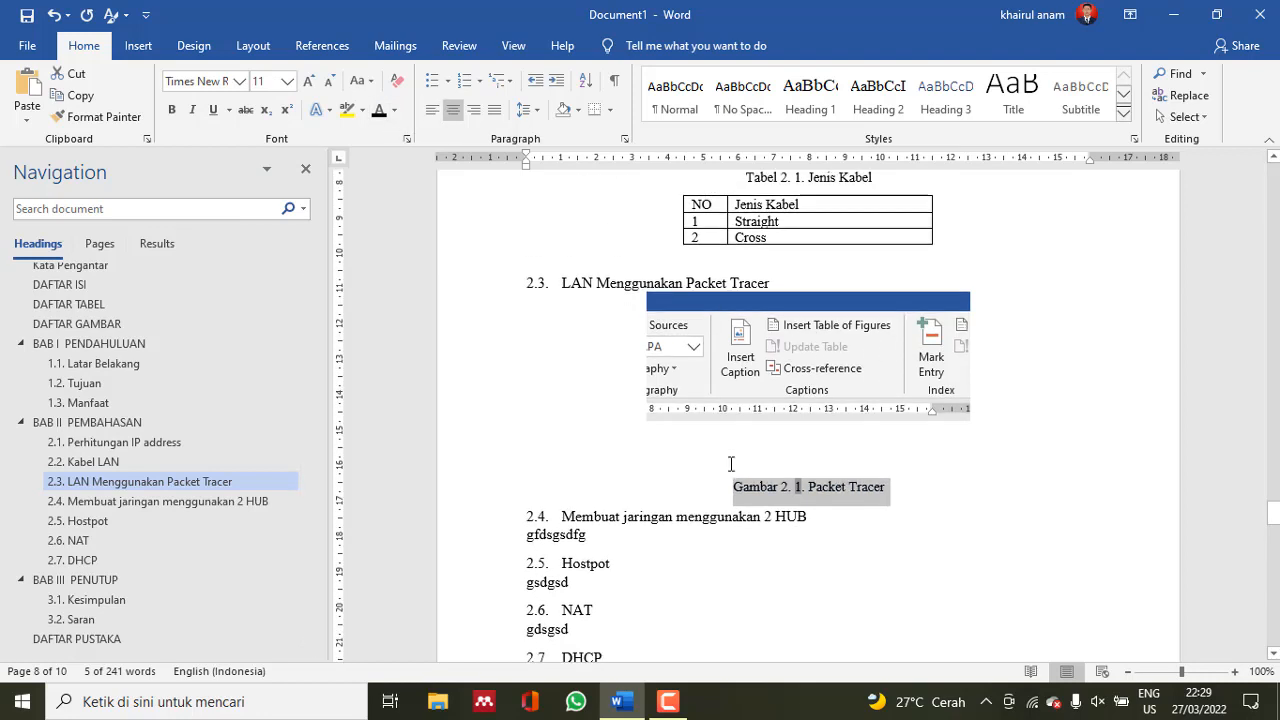
left_click(683, 479)
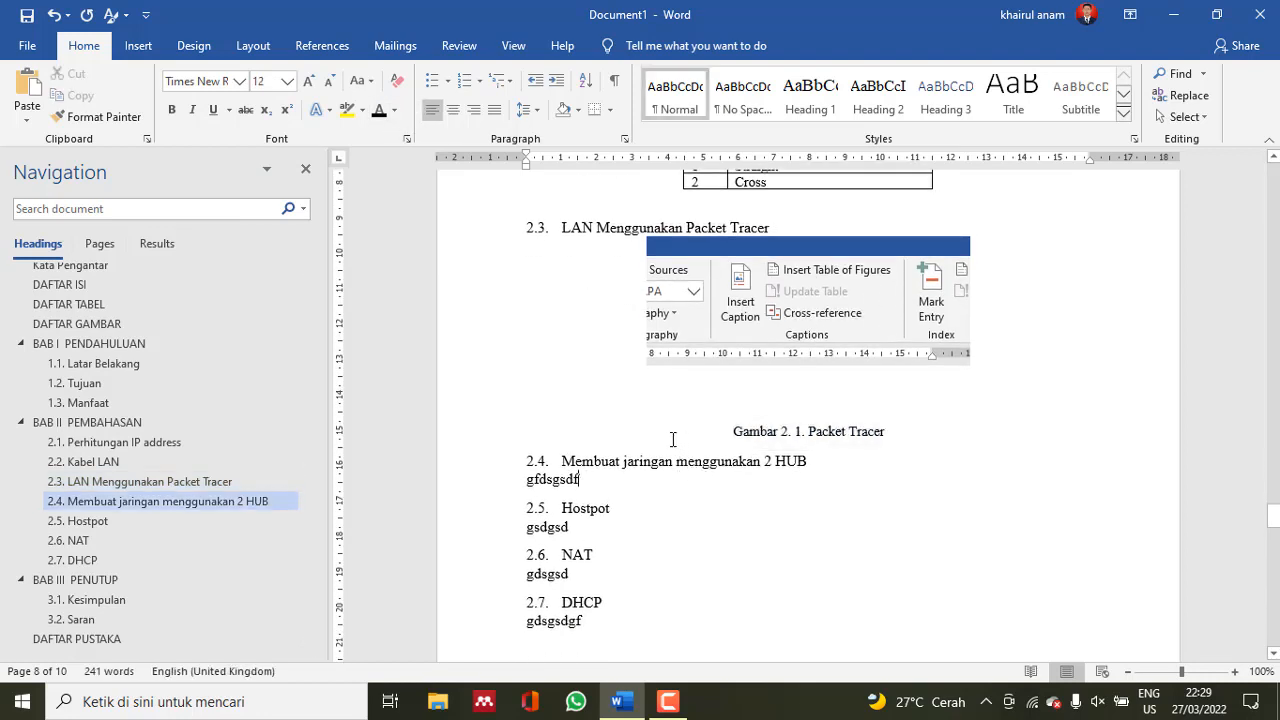
key("BackSpace")
key("BackSpace")
key("BackSpace")
key("BackSpace")
key("BackSpace")
key("BackSpace")
key("BackSpace")
key("BackSpace")
Capture a screen snip of the Navigation pane's upper part and paste it centred under heading 2.4
key("super+shift+s")
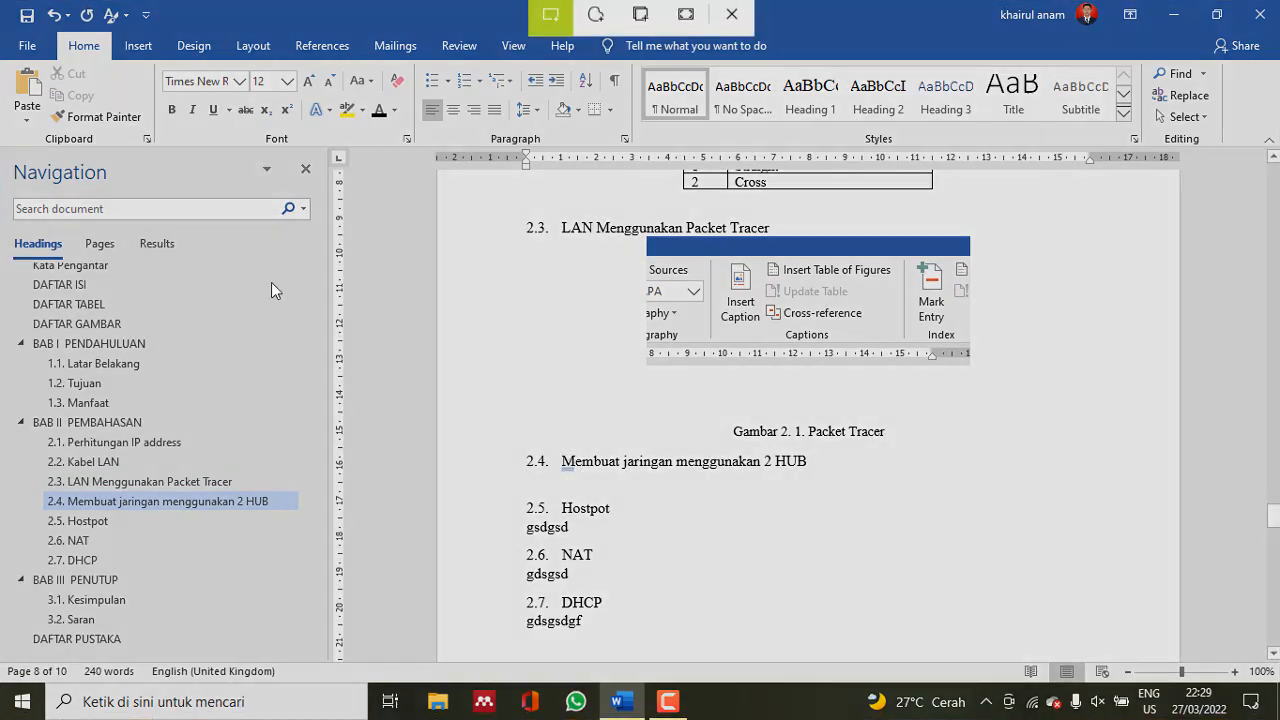
left_click_drag(4, 158, 330, 424)
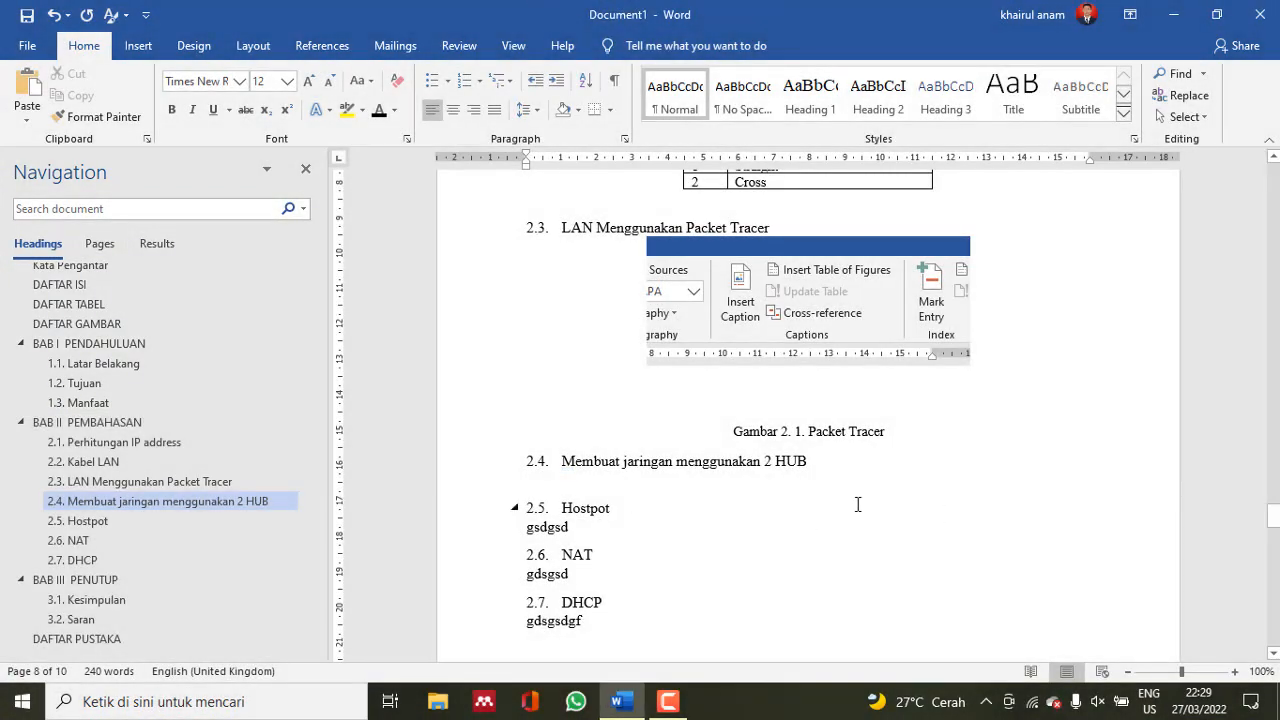
key("ctrl+v")
left_click(660, 488)
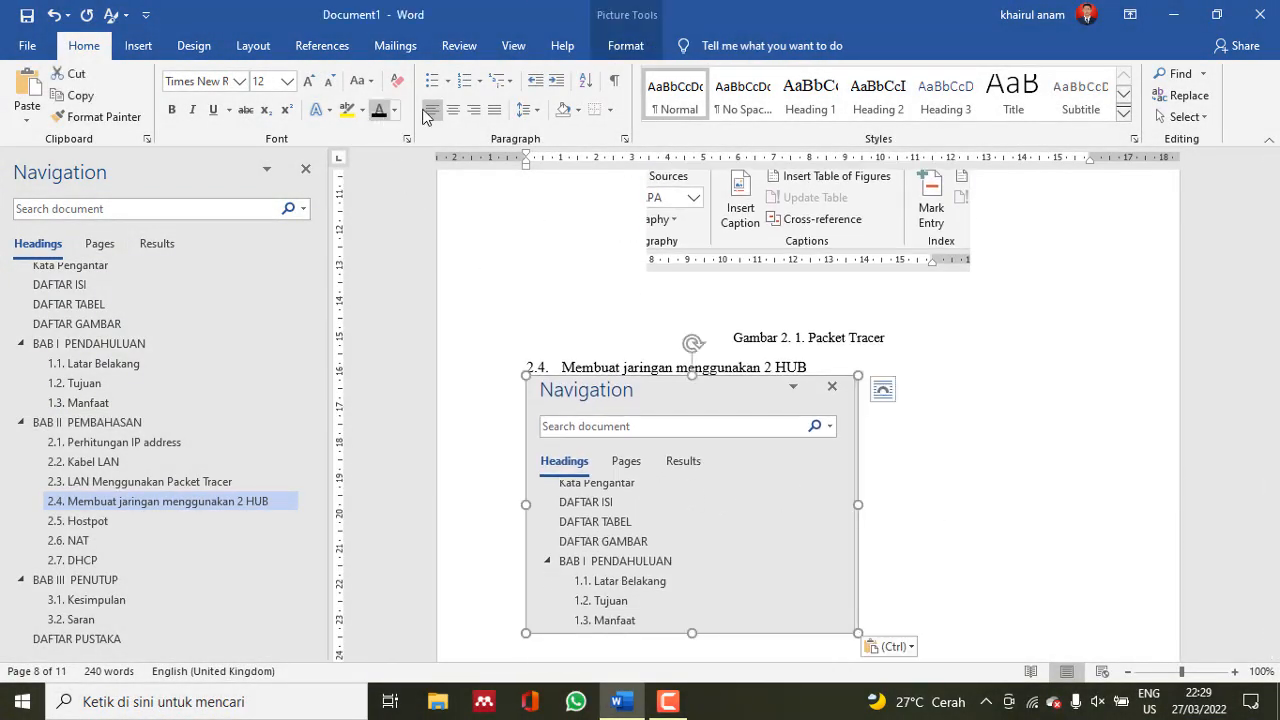
left_click(1068, 626)
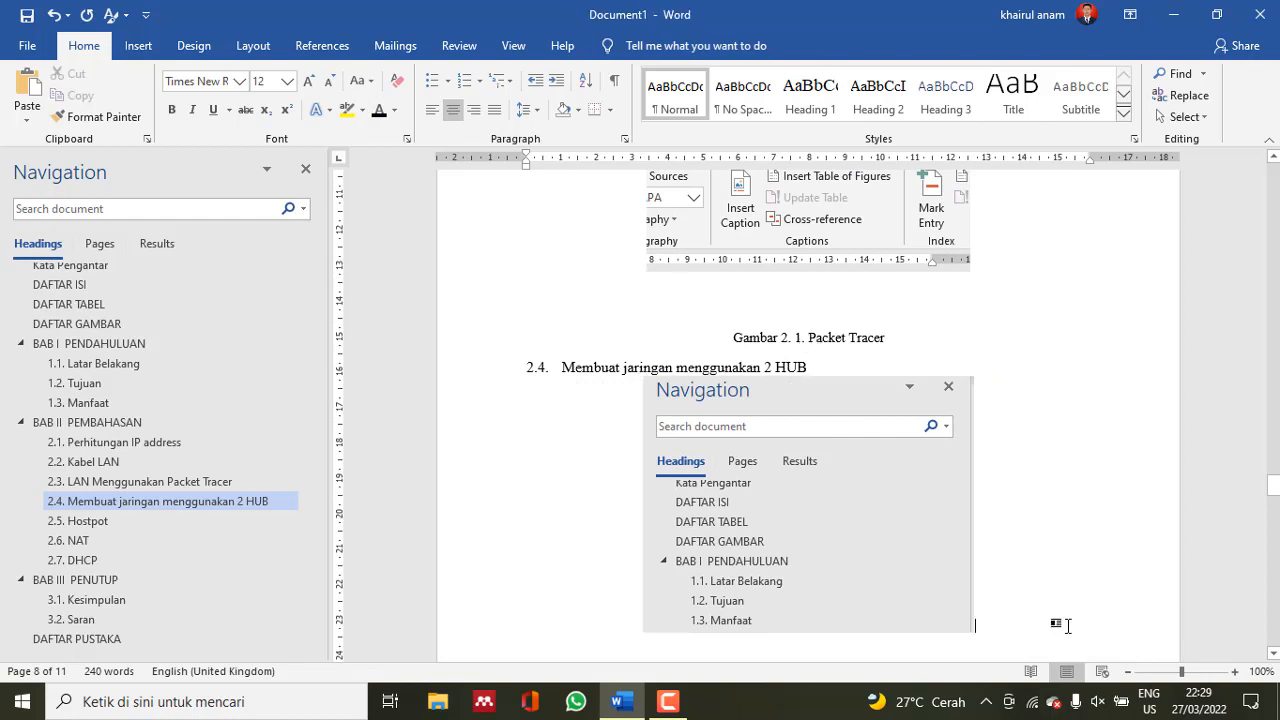
Crop the blank strip off the bottom of the picture under heading 2.3, leaving it about 3.6 cm high
left_click(885, 337)
left_click(859, 264)
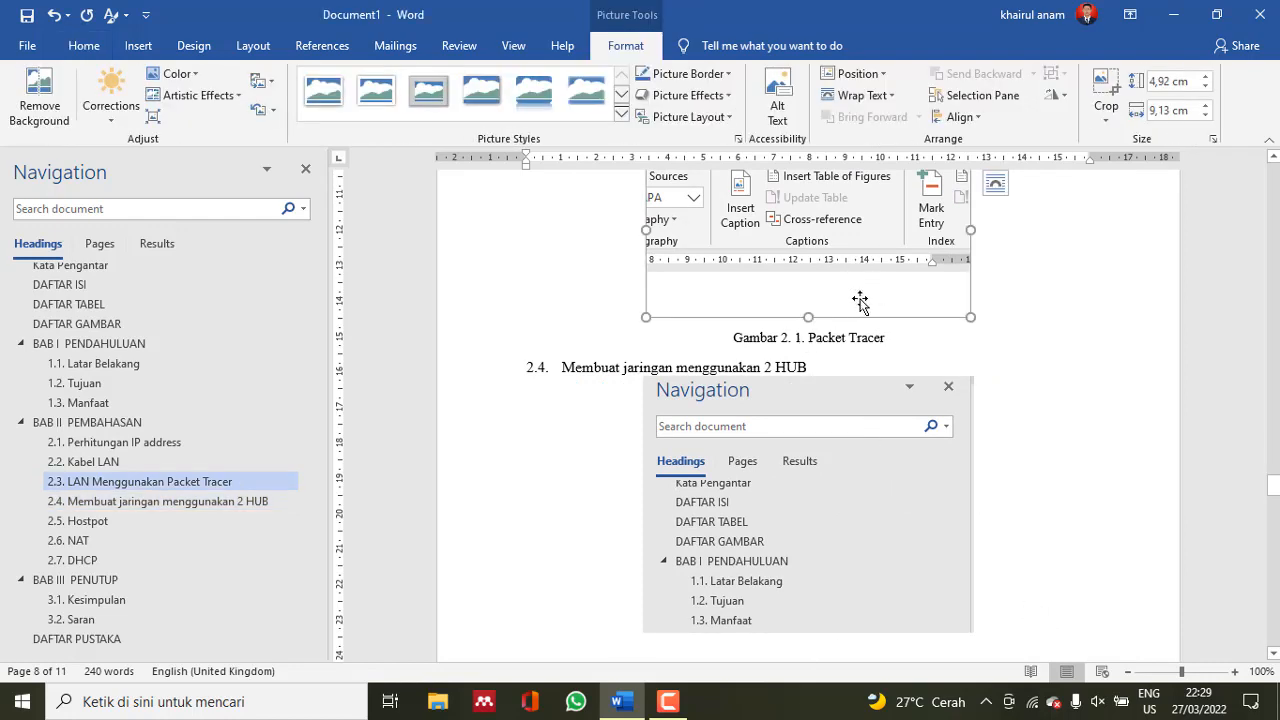
left_click(1106, 95)
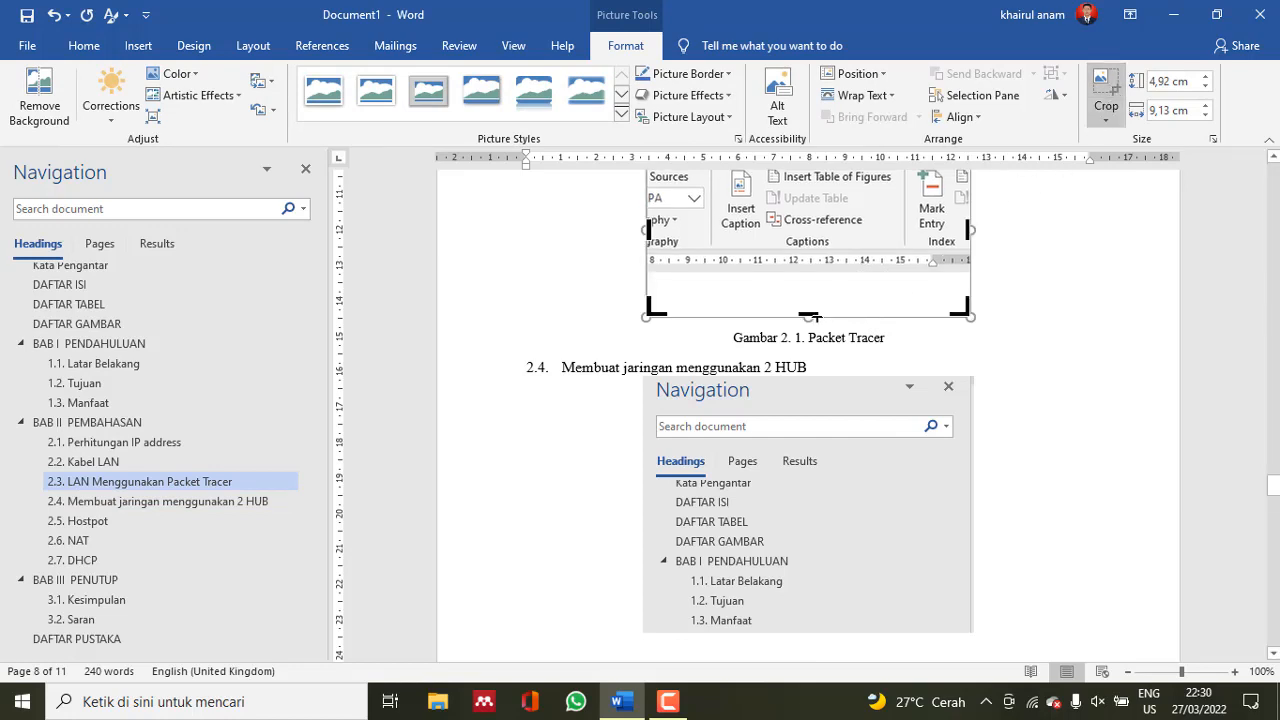
left_click_drag(810, 316, 811, 271)
left_click(1033, 332)
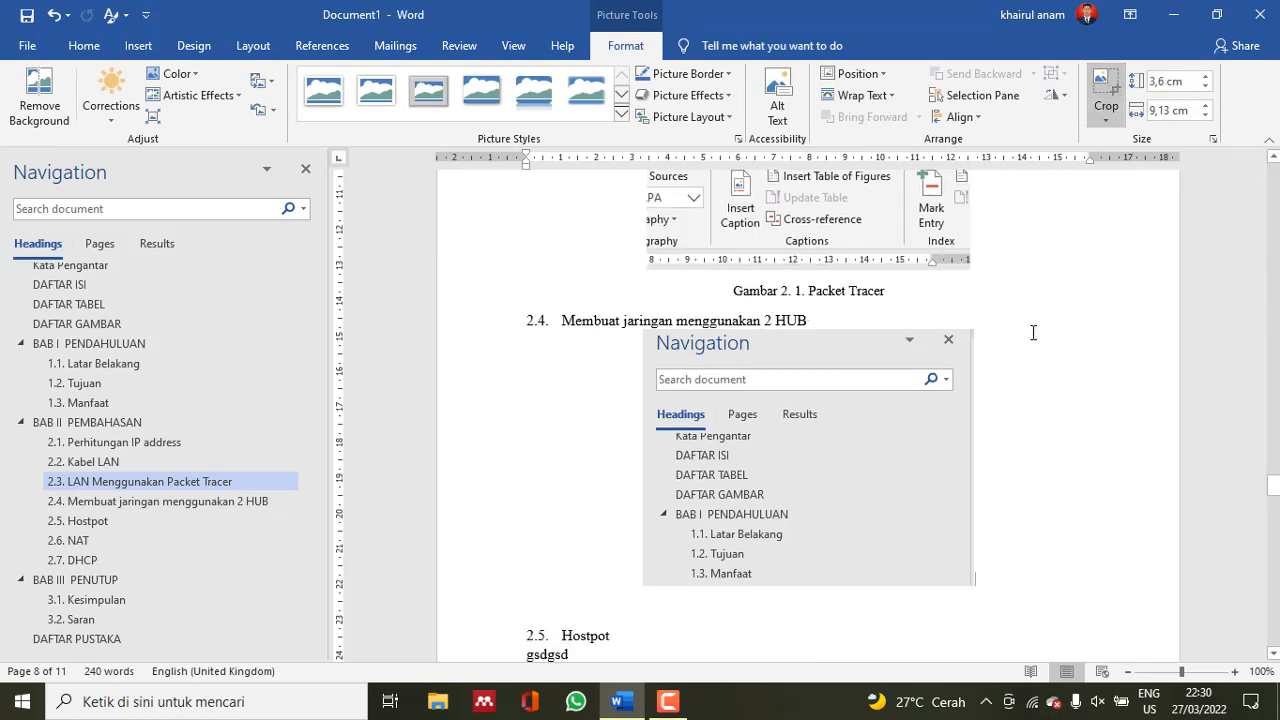
Copy the Packet Tracer caption to the line below the Navigation picture and remove the extra line after it
left_click_drag(891, 290, 733, 291)
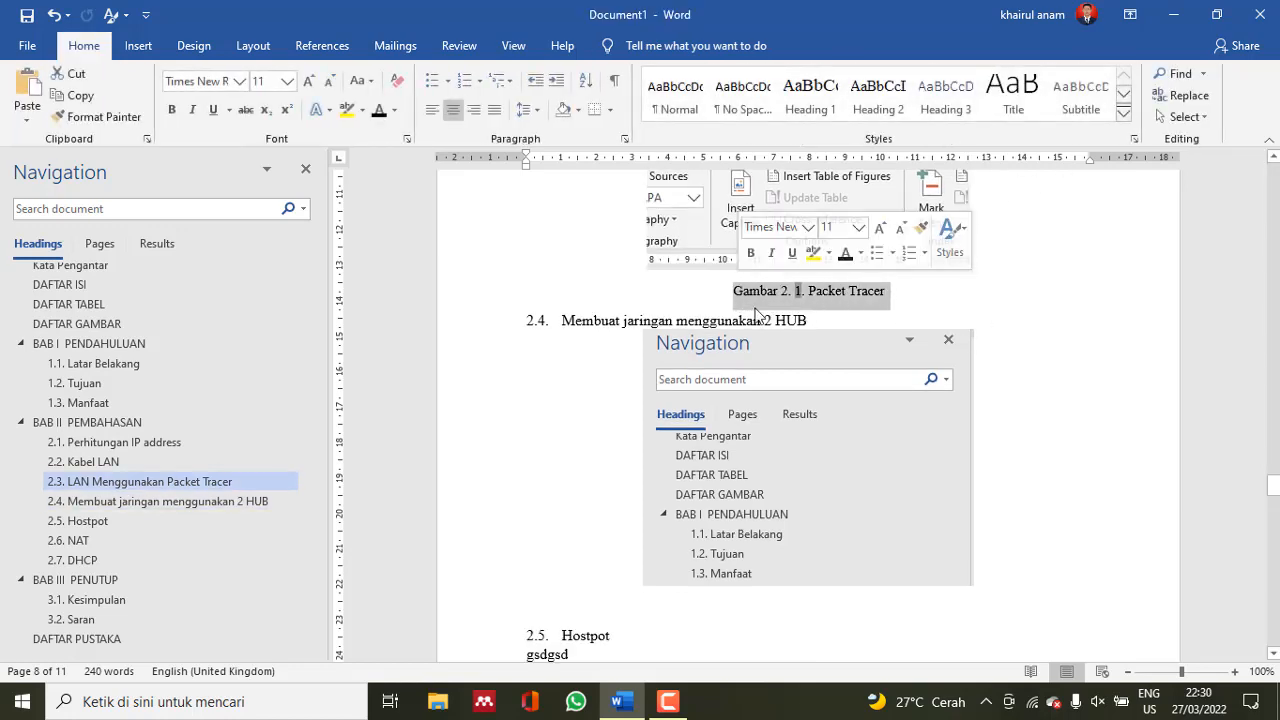
key("ctrl+c")
left_click(796, 607)
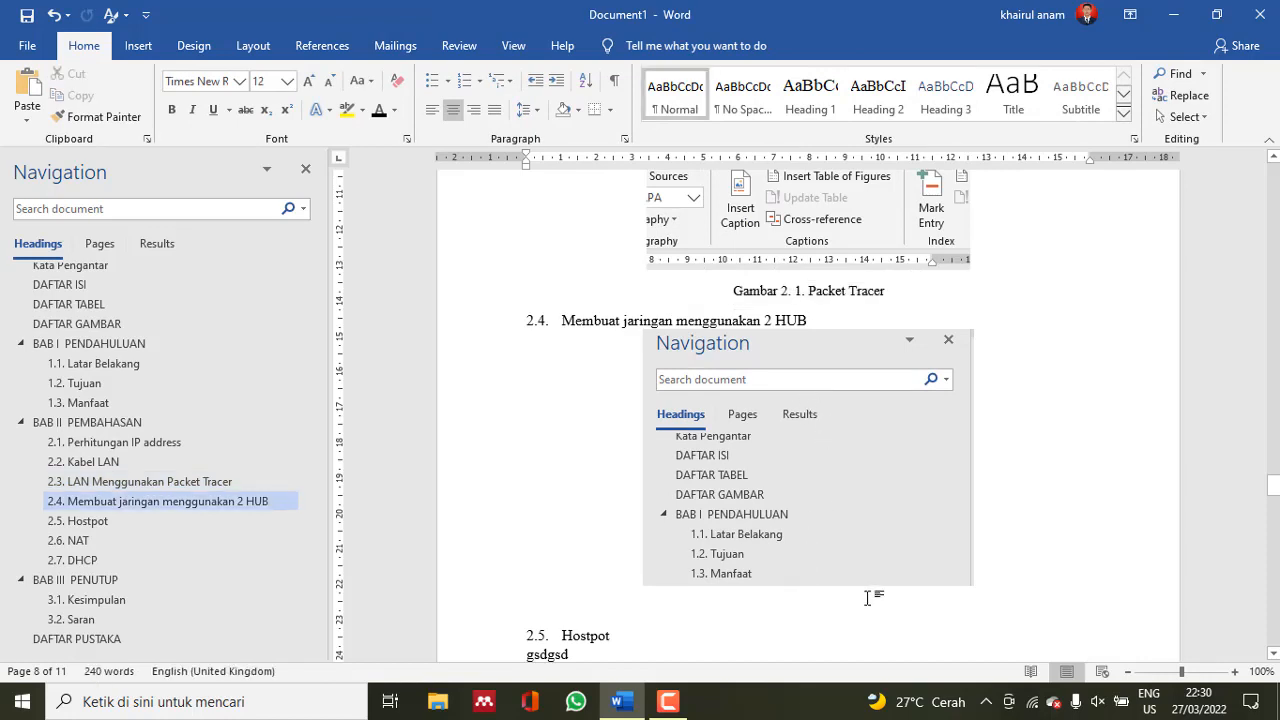
key("ctrl+v")
key("BackSpace")
key("BackSpace")
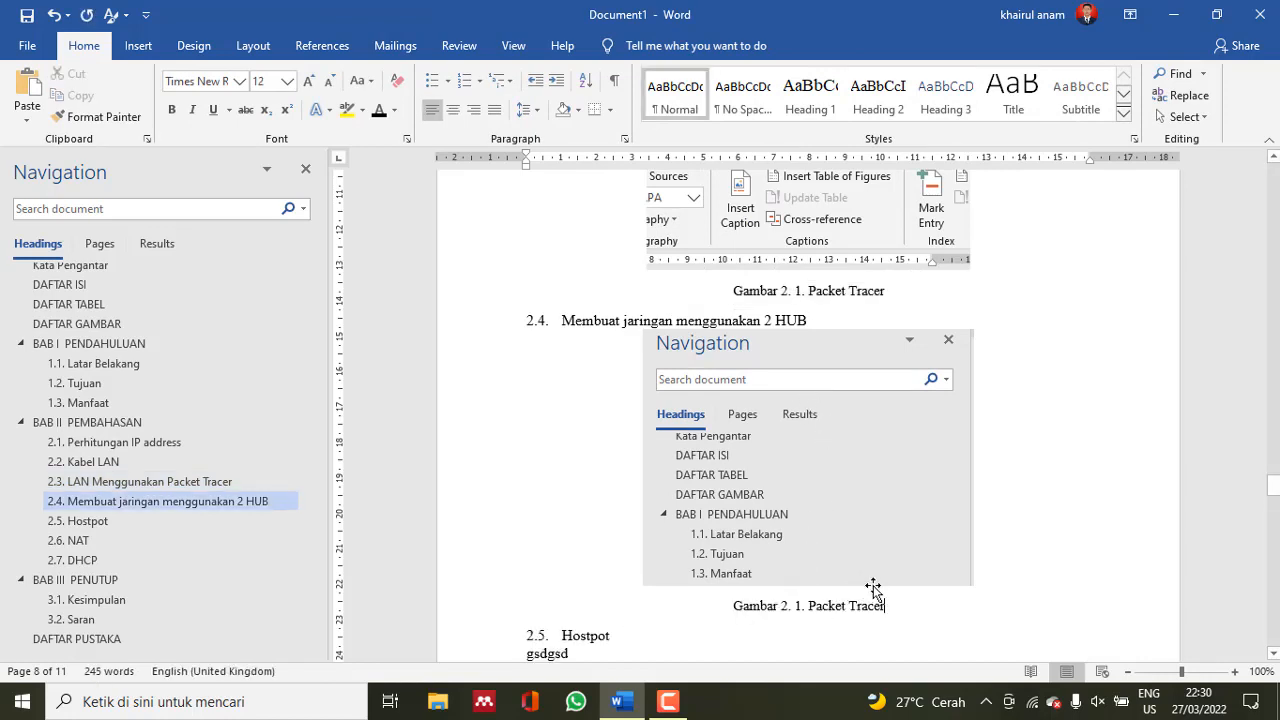
Change the copied caption's title to "Hub" and update its number field
left_click_drag(894, 606, 809, 608)
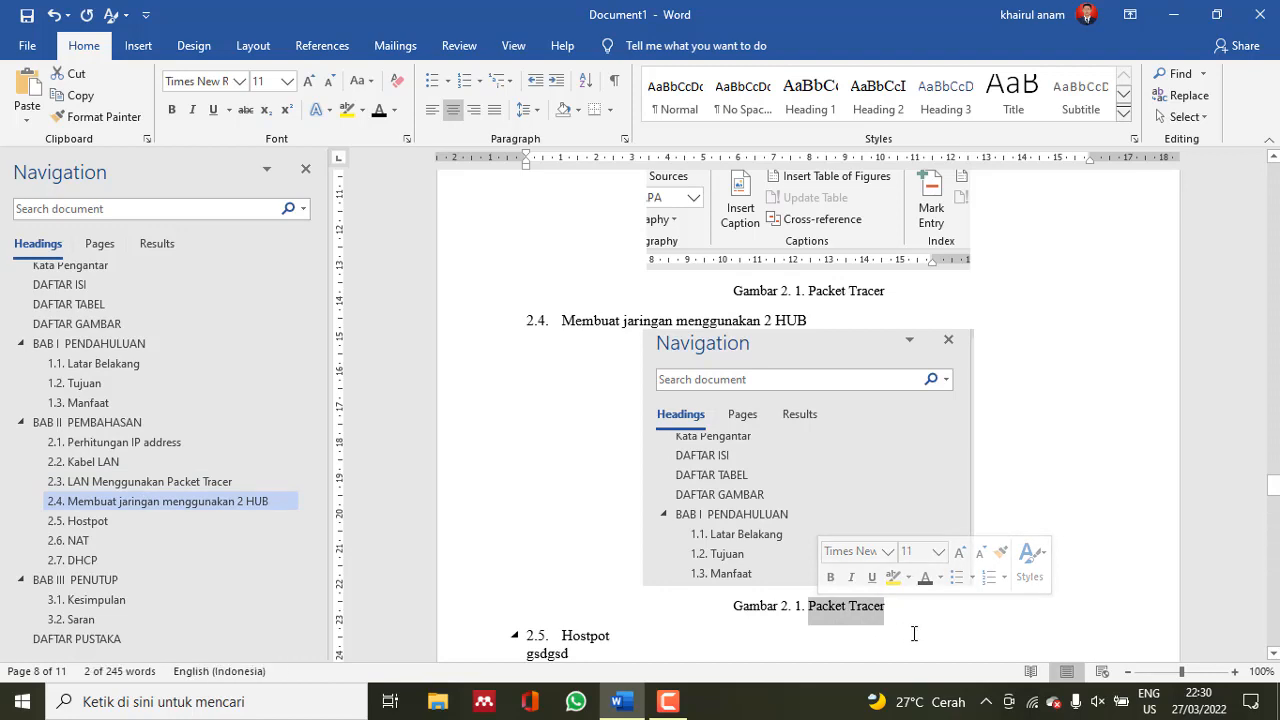
type("Hub")
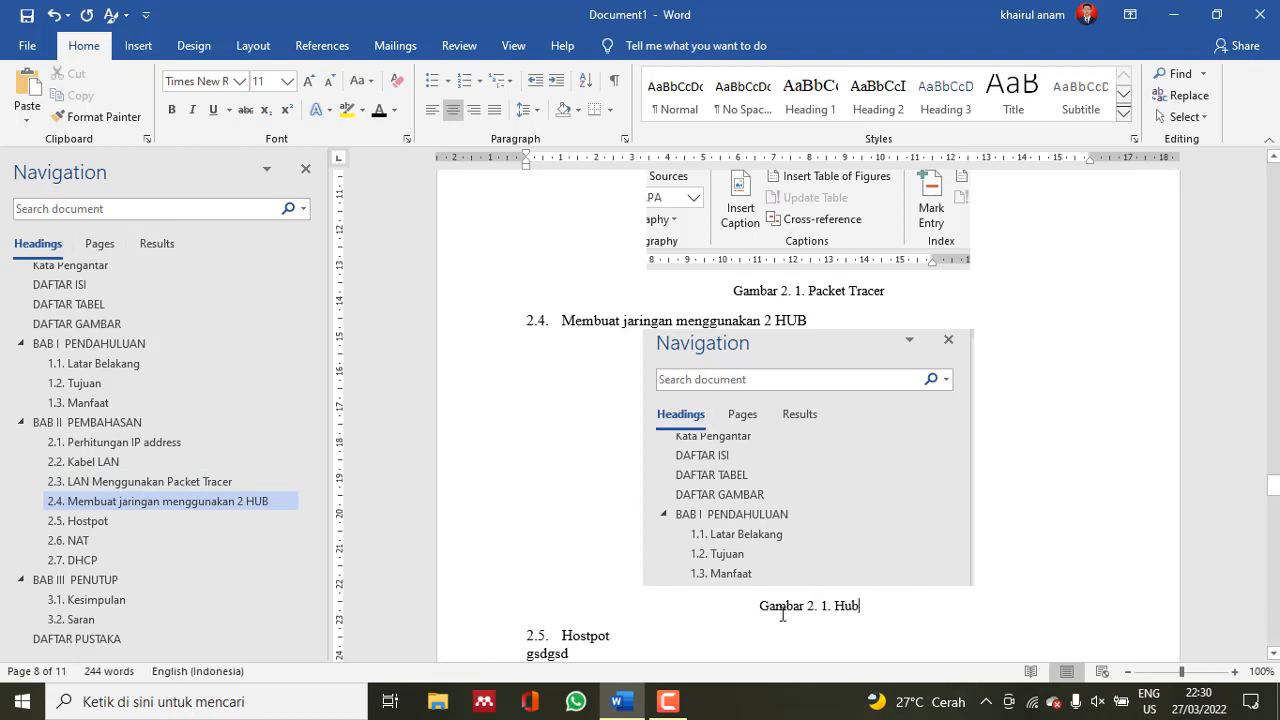
left_click_drag(804, 610, 826, 610)
right_click(820, 611)
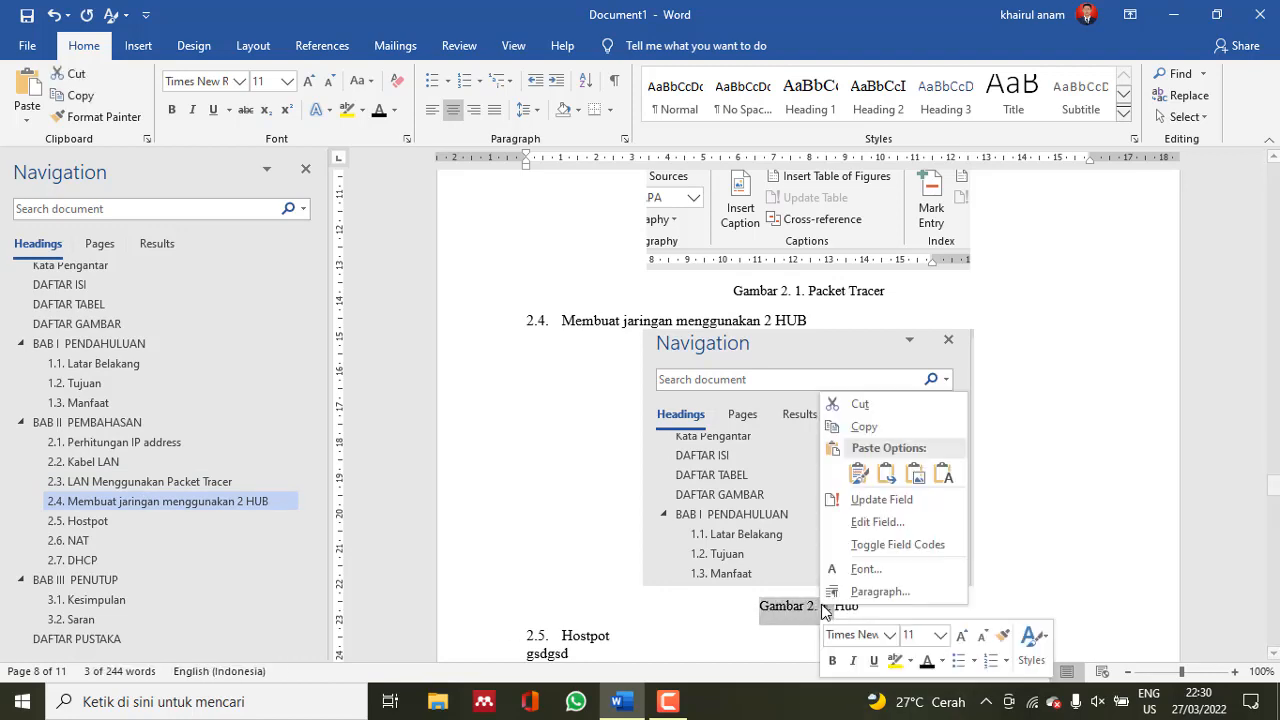
left_click(873, 502)
left_click(943, 619)
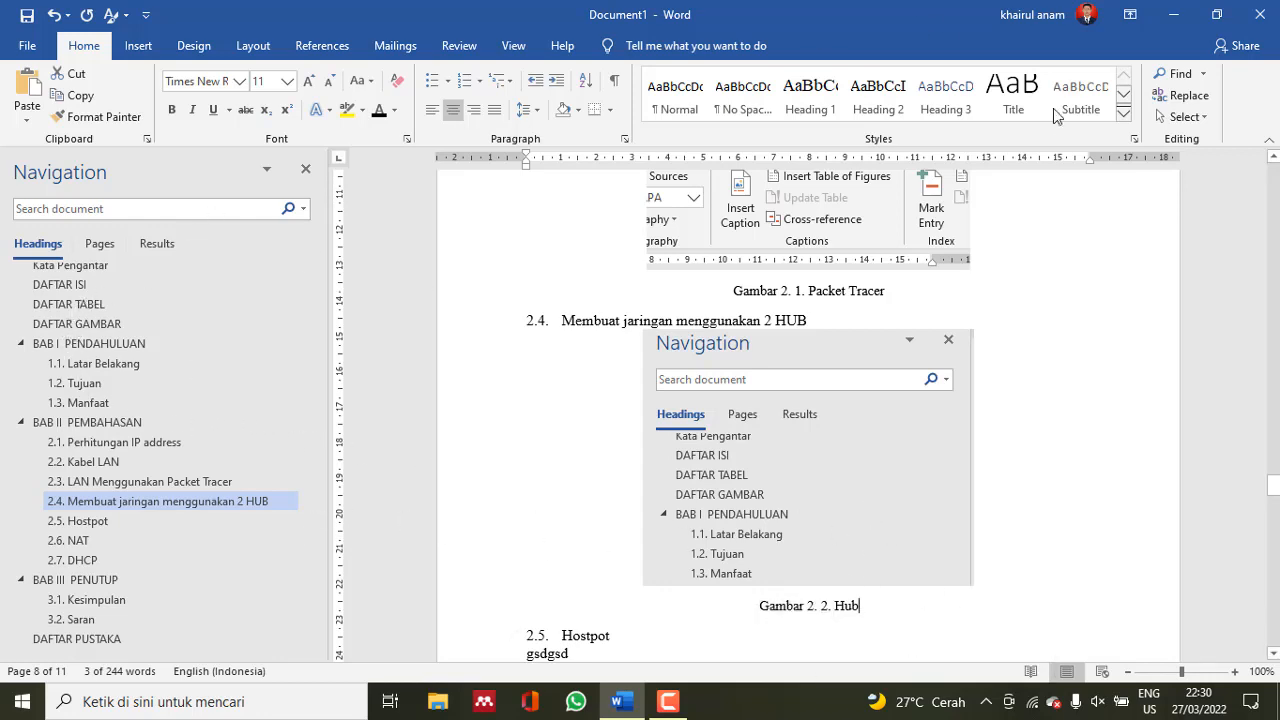
Insert a table of figures for the caption label "Gambar 2." on the DAFTAR GAMBAR page
left_click(1131, 250)
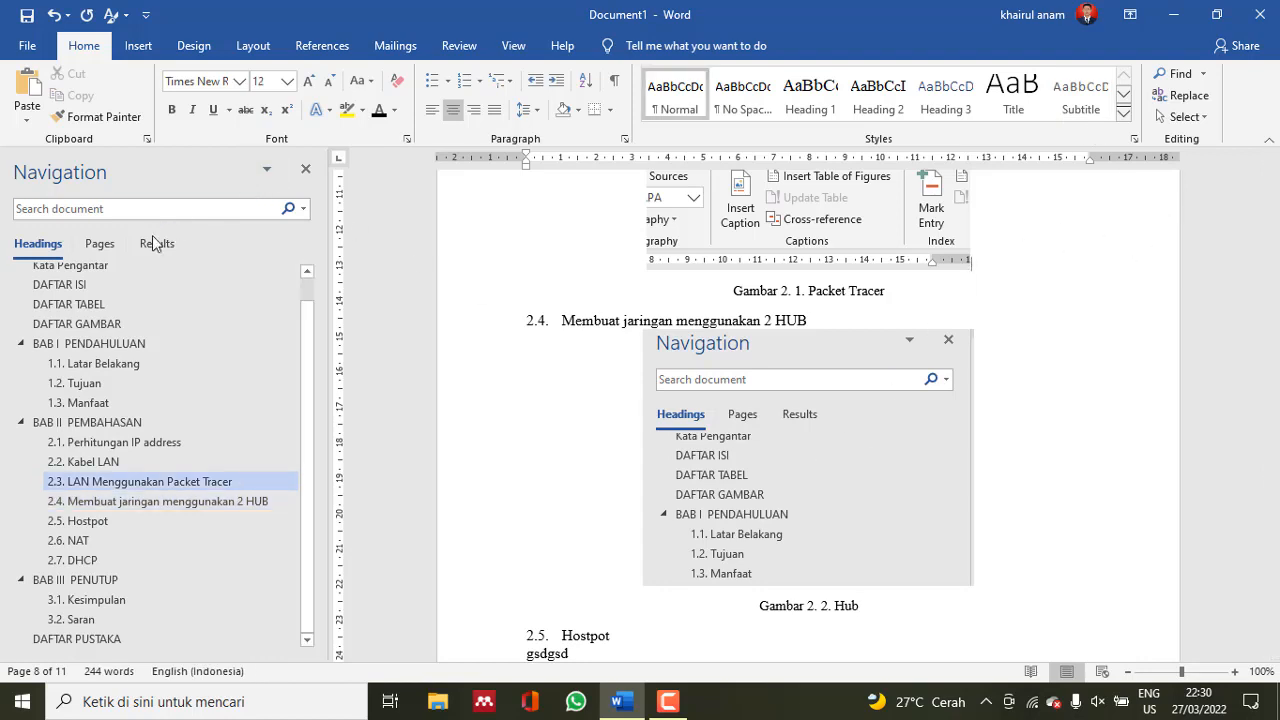
left_click(281, 330)
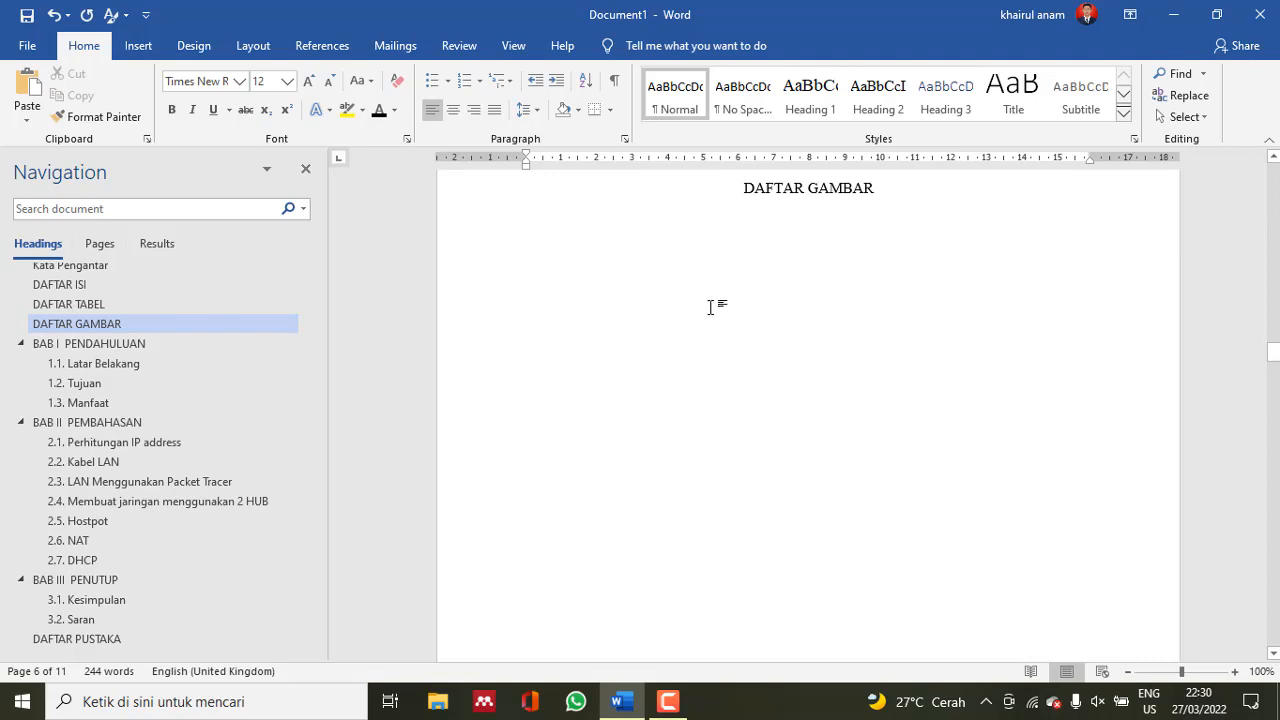
scroll(663, 260, "up", 3)
scroll(656, 352, "down", 16)
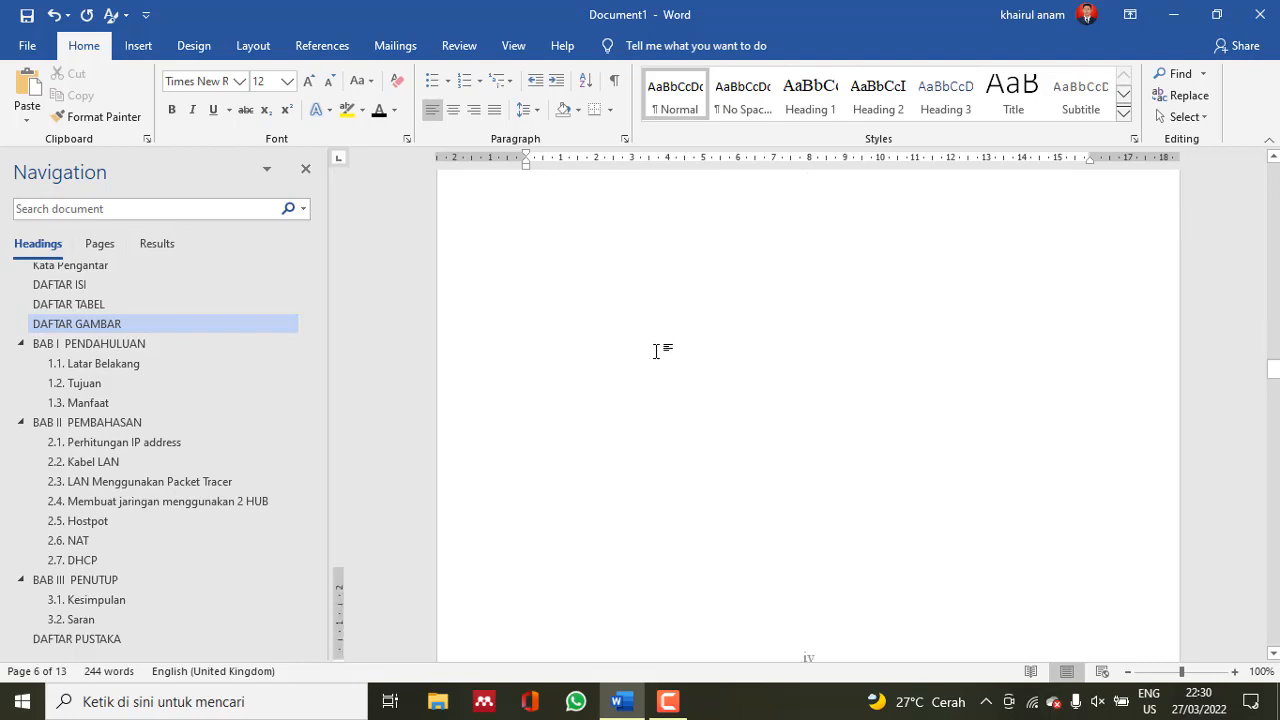
scroll(659, 346, "up", 15)
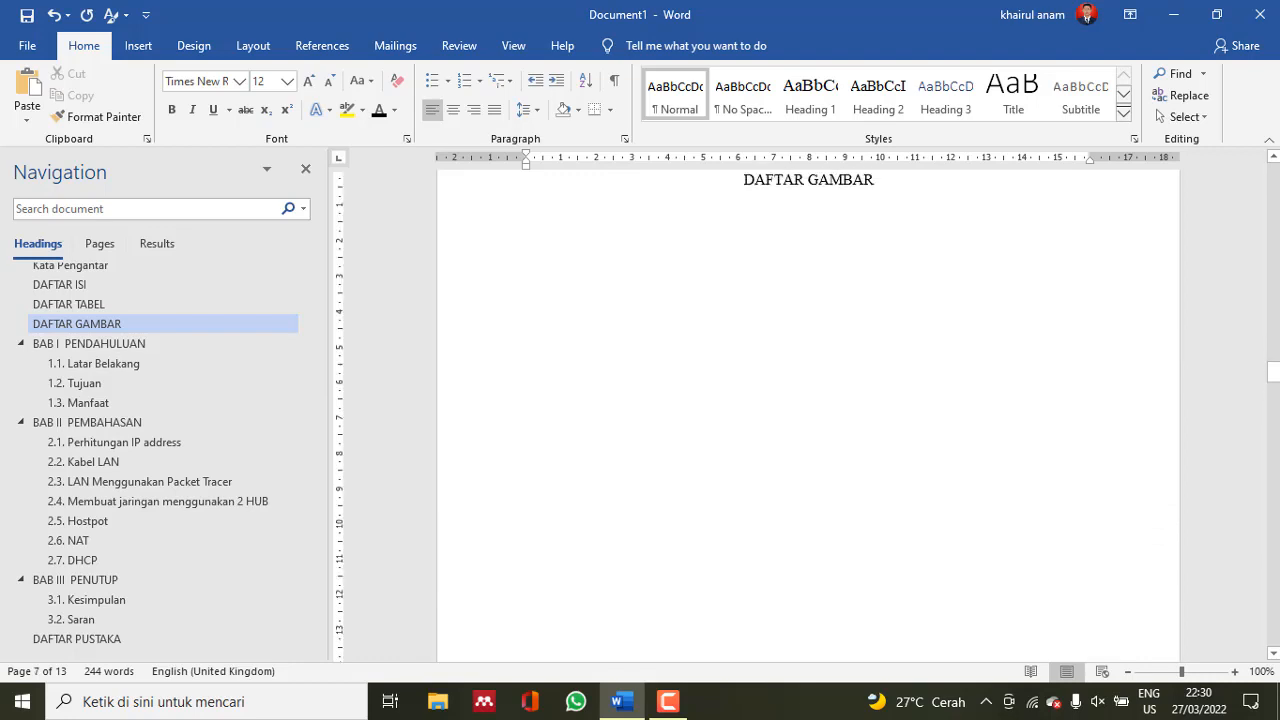
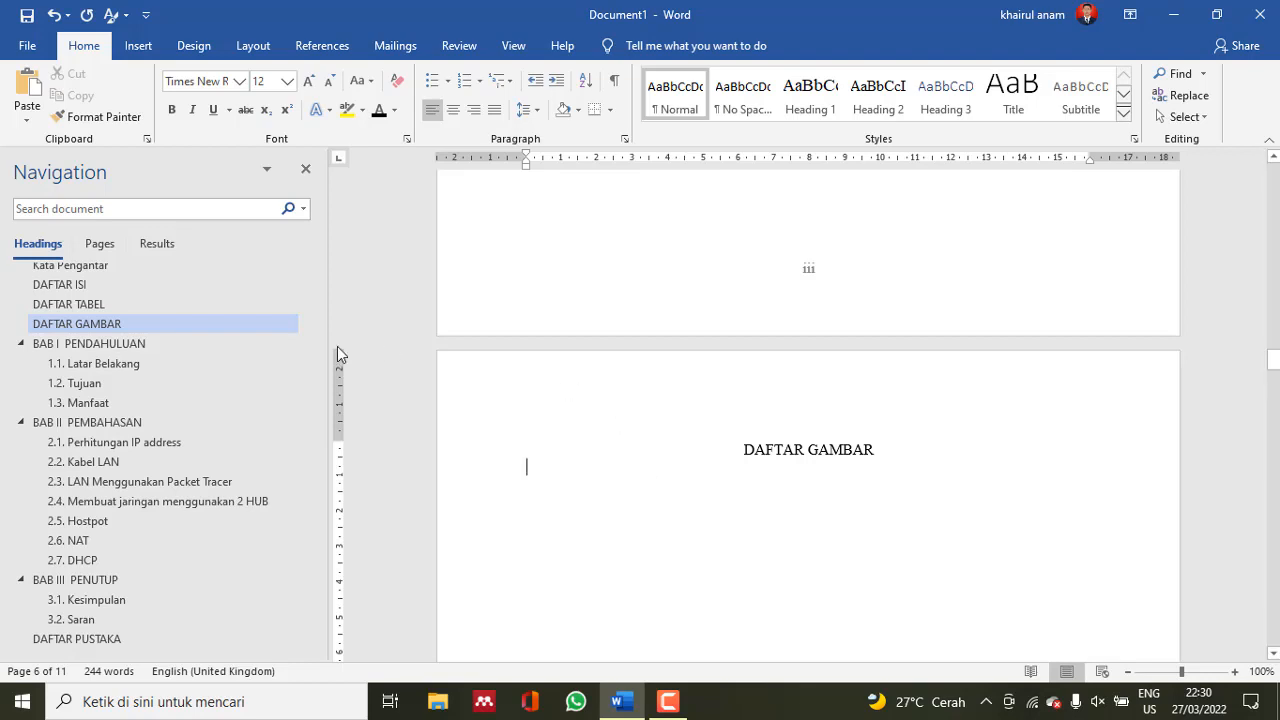
left_click(322, 46)
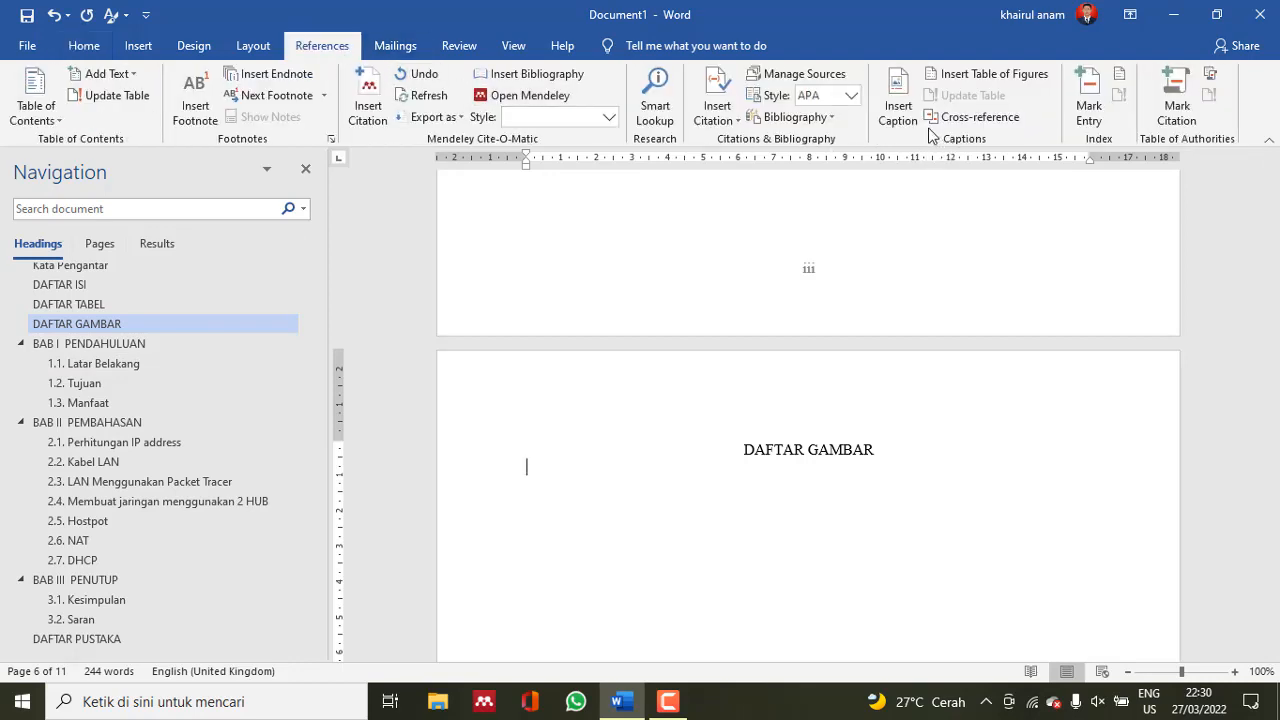
left_click(985, 74)
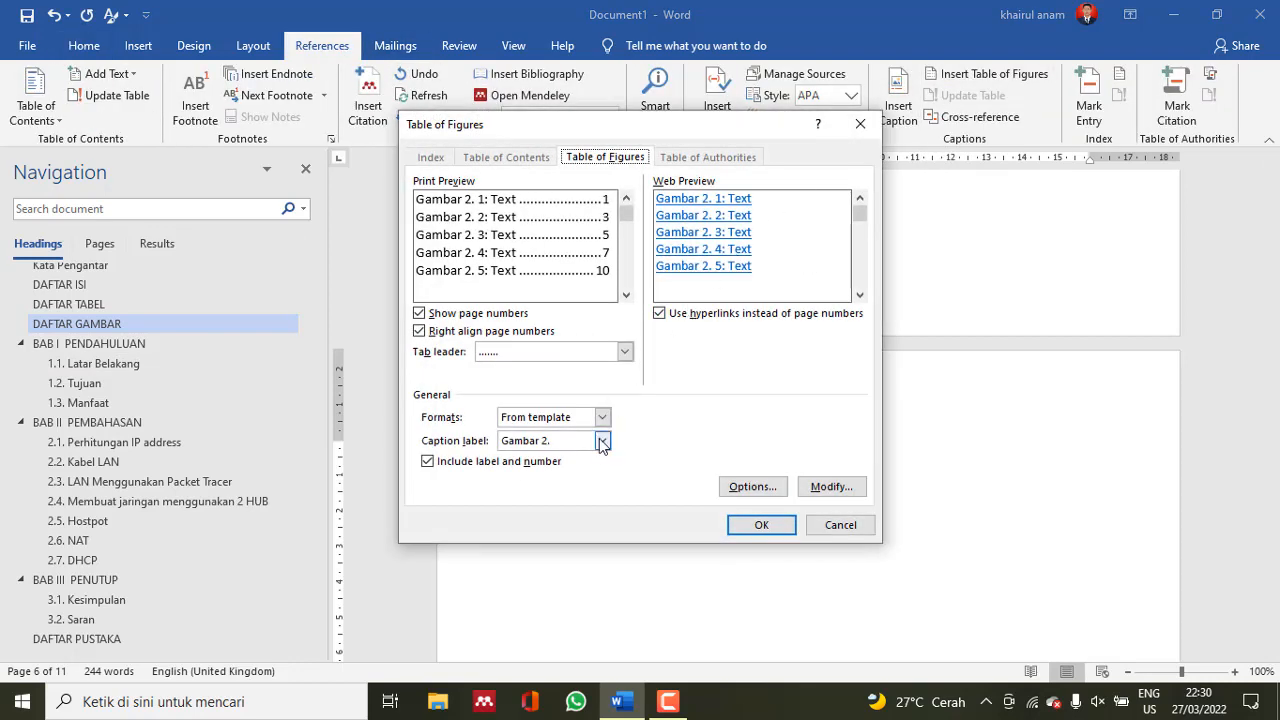
left_click(750, 528)
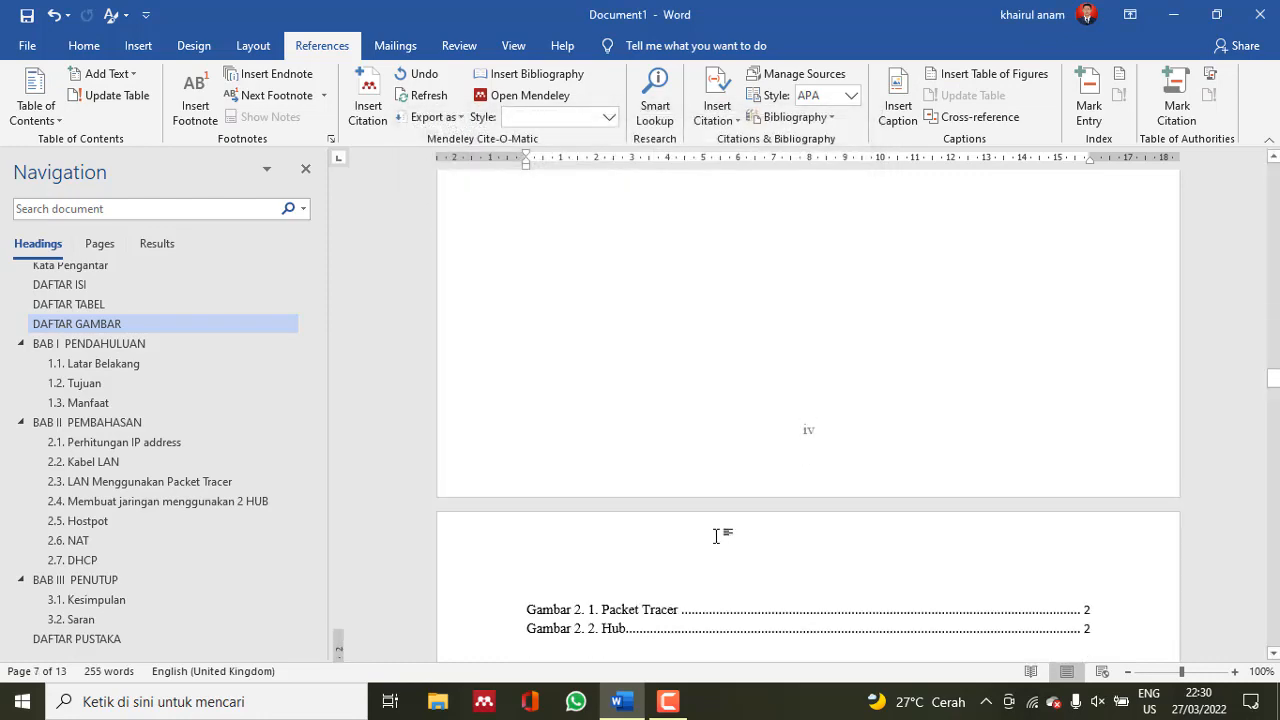
key("ctrl+z")
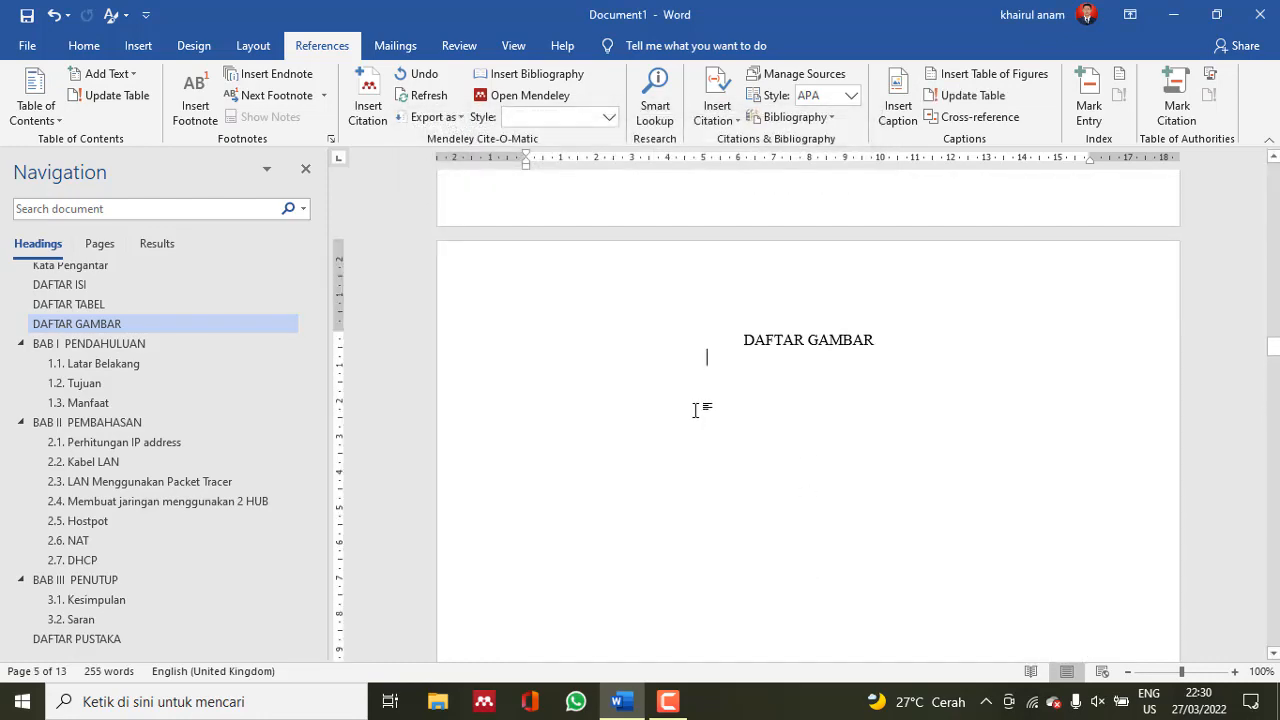
key("ctrl+y")
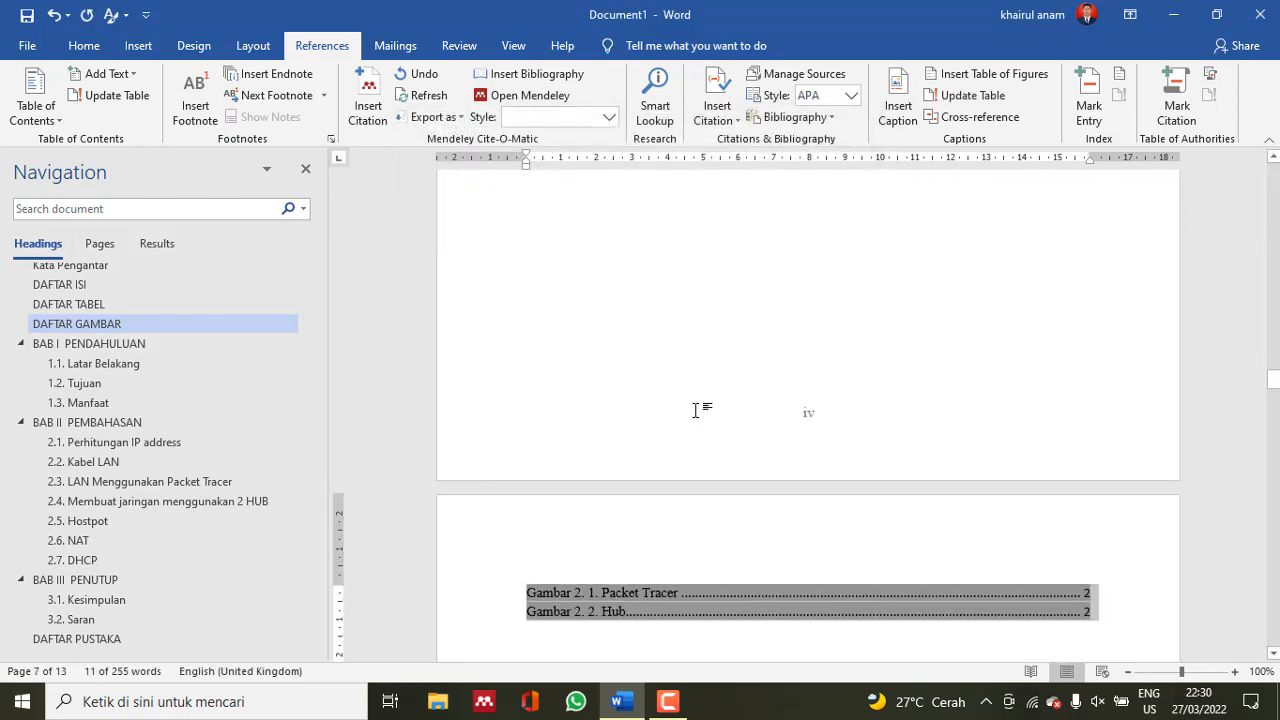
Delete the break after the DAFTAR GAMBAR heading to pull the figure list up, and add an empty line between them
scroll(900, 390, "up", 3)
scroll(896, 411, "up", 4)
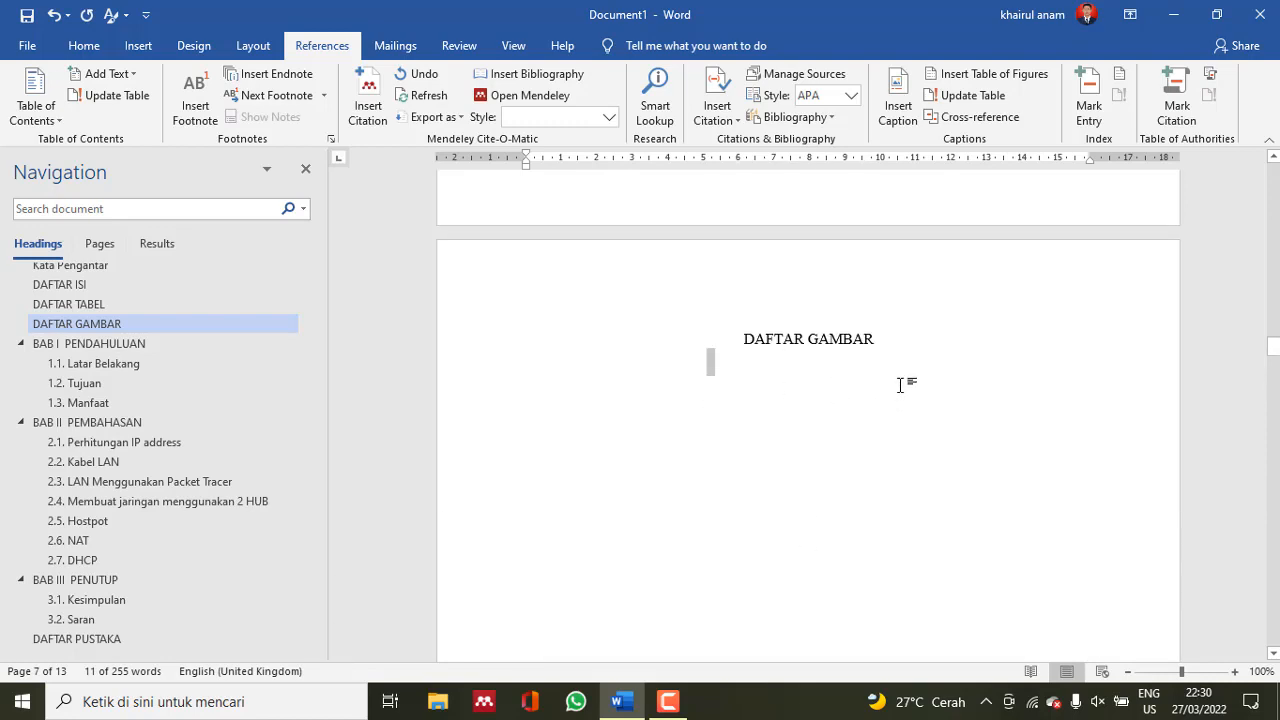
left_click(931, 338)
key("Delete")
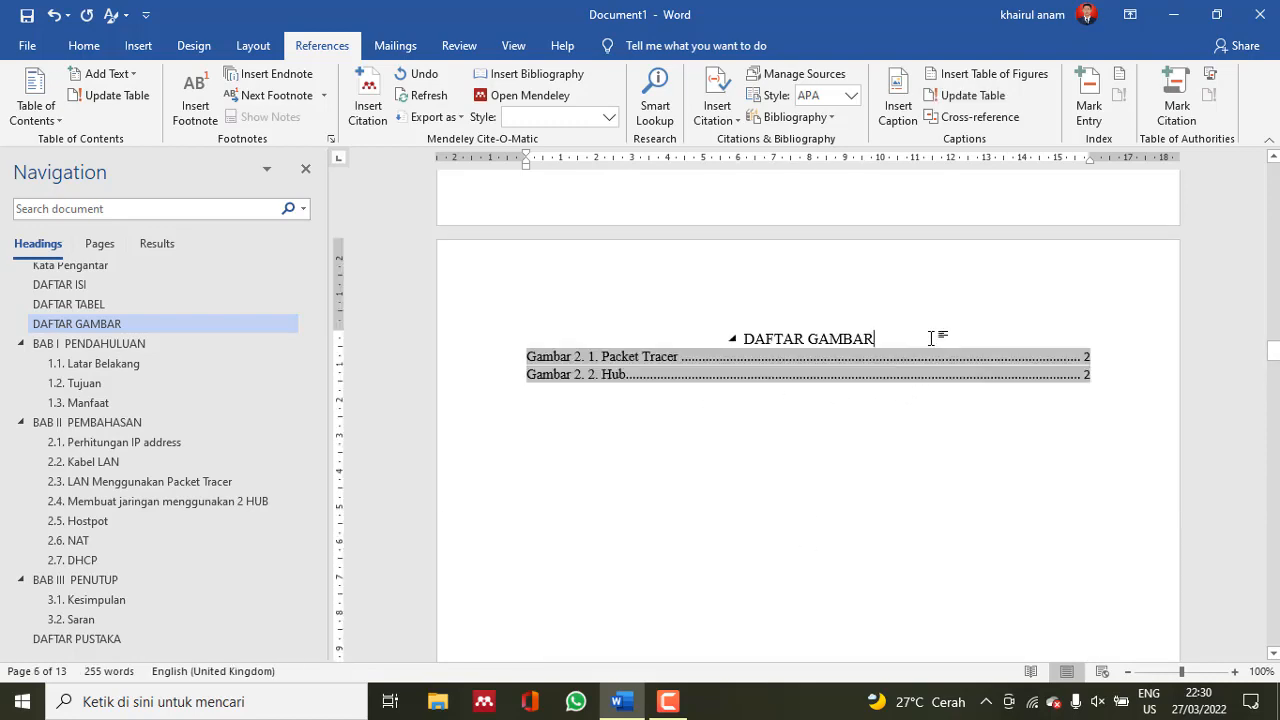
key("Return")
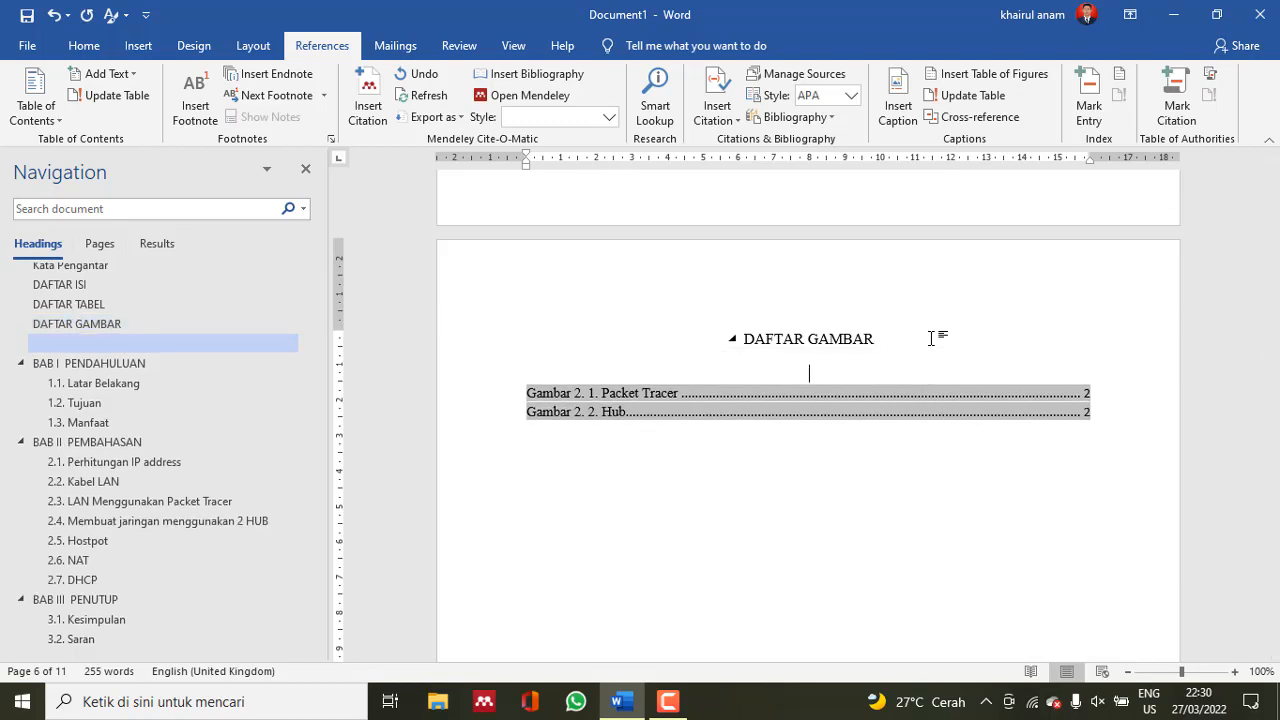
Delete the extra empty line above the BAB I PENDAHULUAN heading
scroll(740, 457, "down", 10)
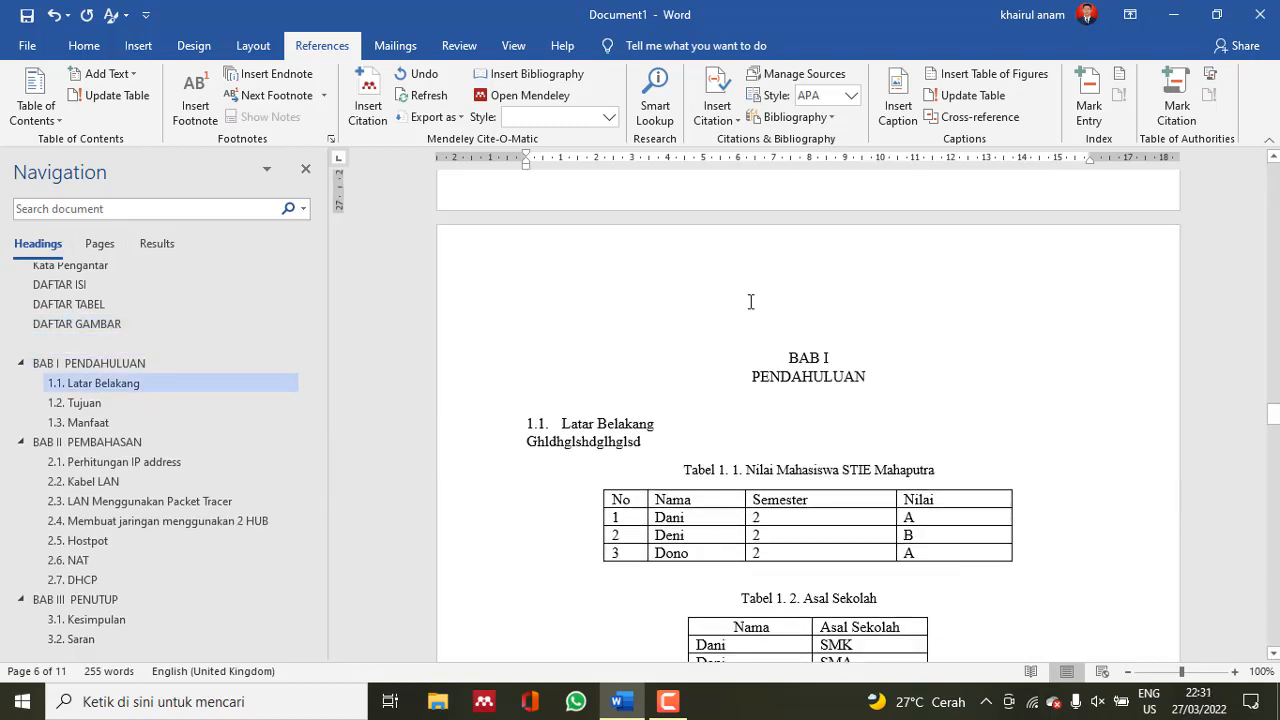
left_click(845, 291)
key("Delete")
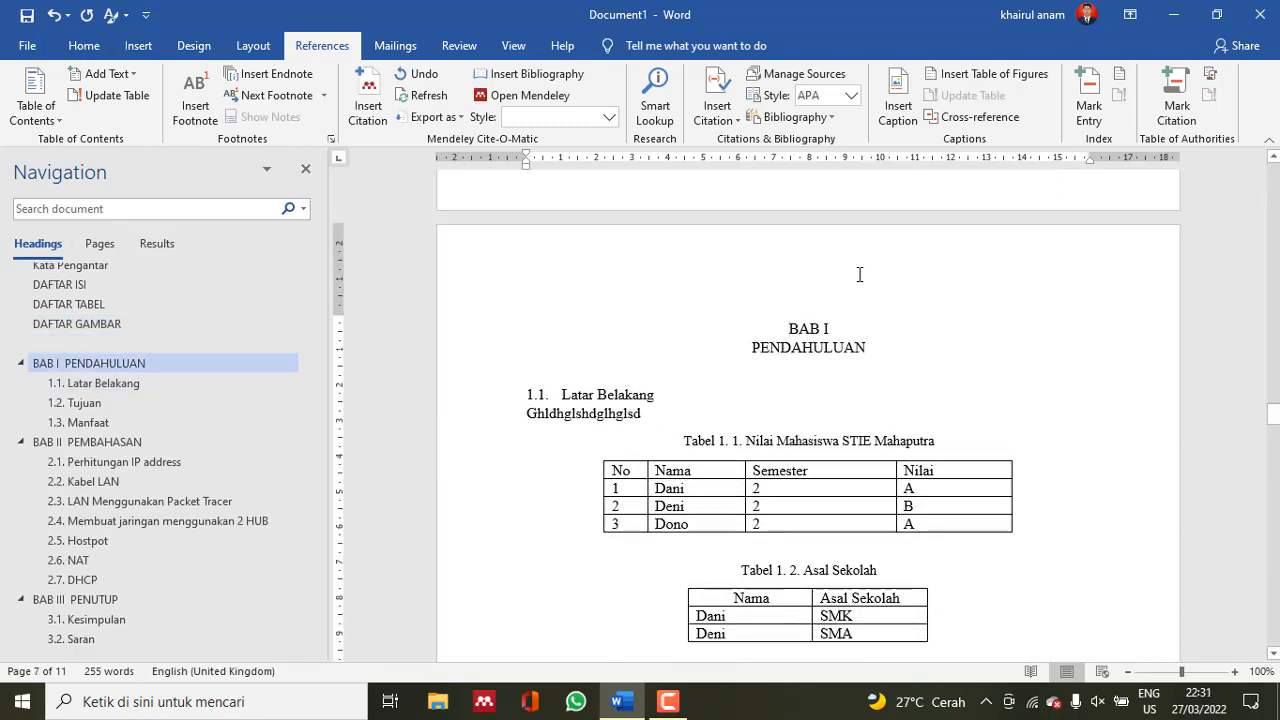
Try to delete the blank heading entry listed after DAFTAR GAMBAR, and undo the deletion
scroll(868, 432, "up", 15)
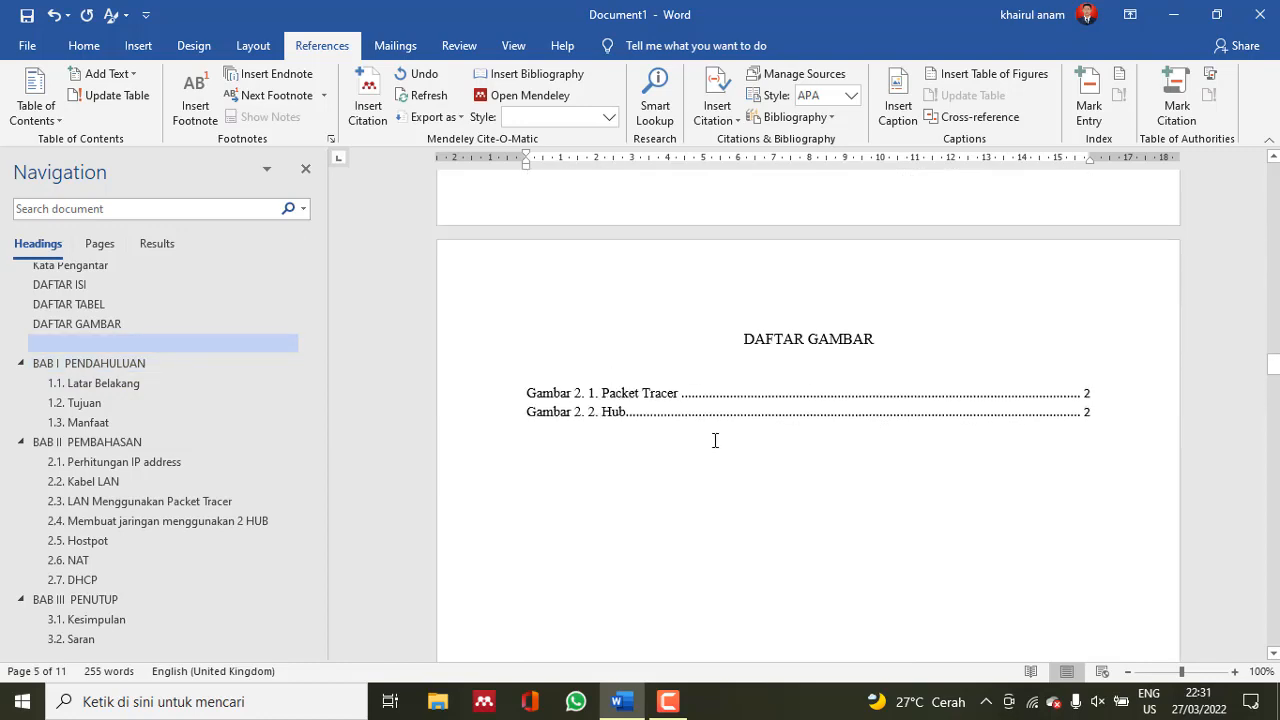
left_click(533, 401)
left_click(119, 340)
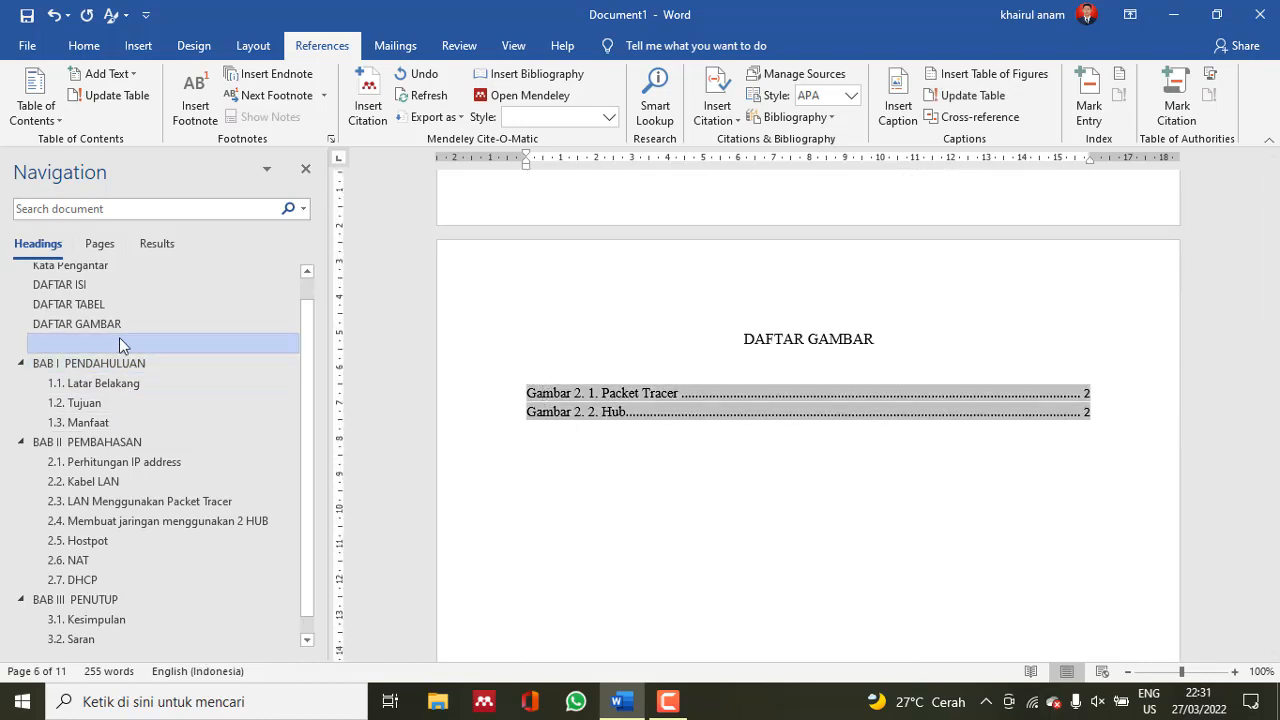
scroll(783, 349, "up", 3)
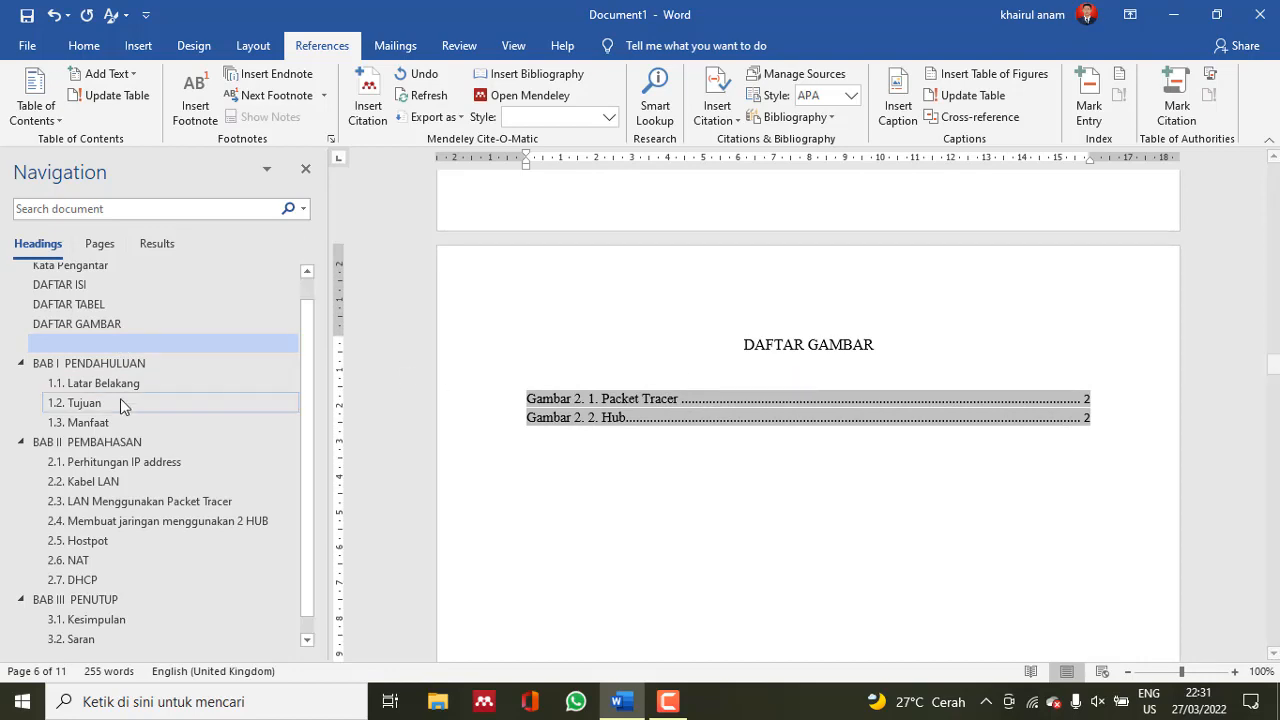
right_click(72, 352)
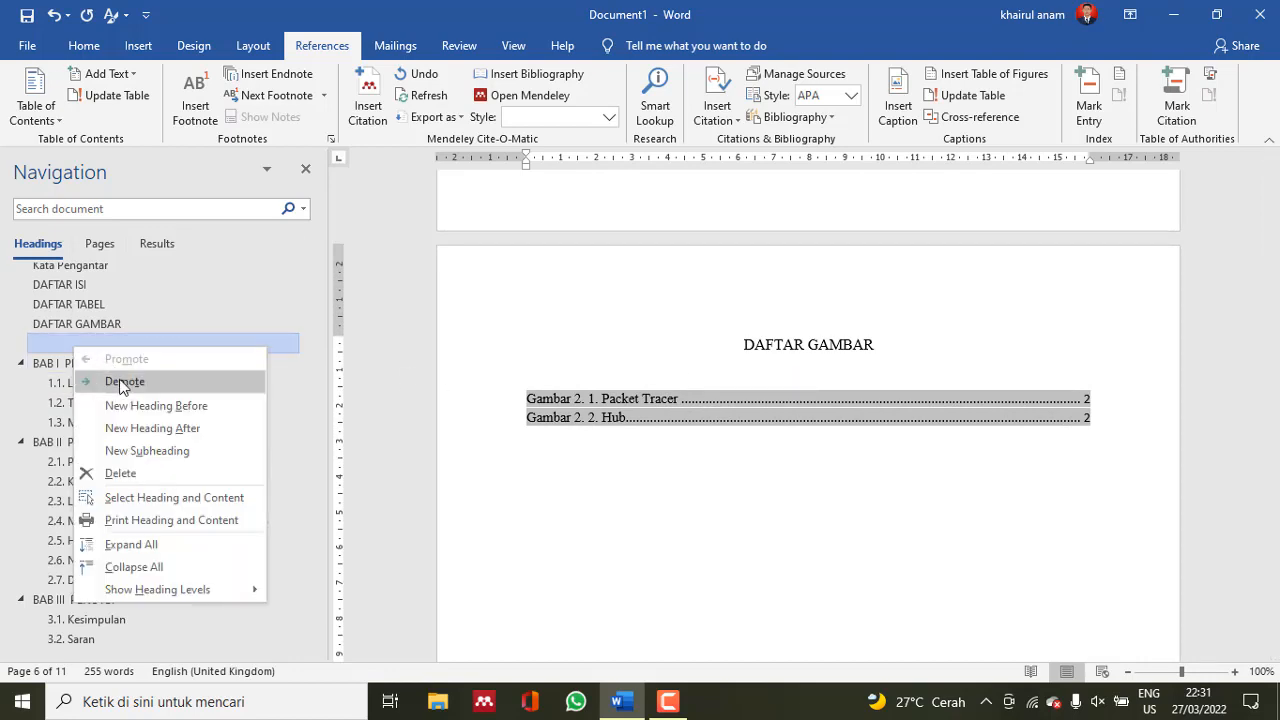
left_click(122, 473)
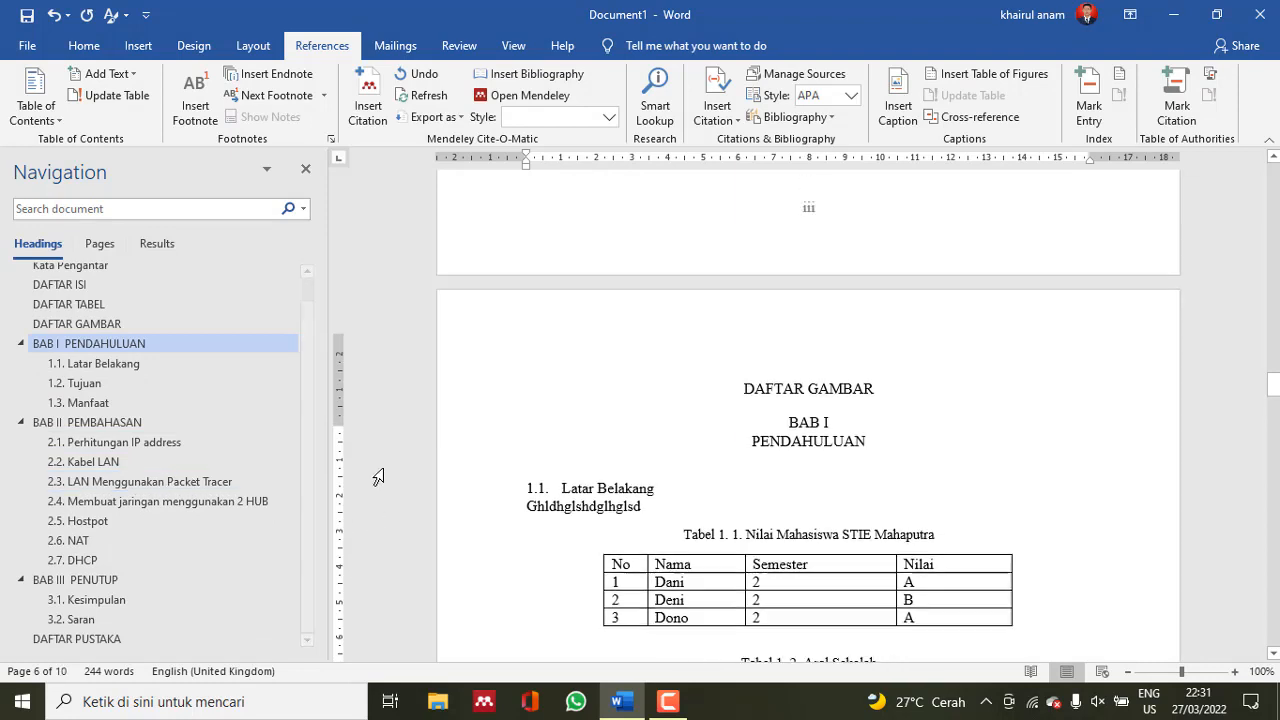
key("ctrl+z")
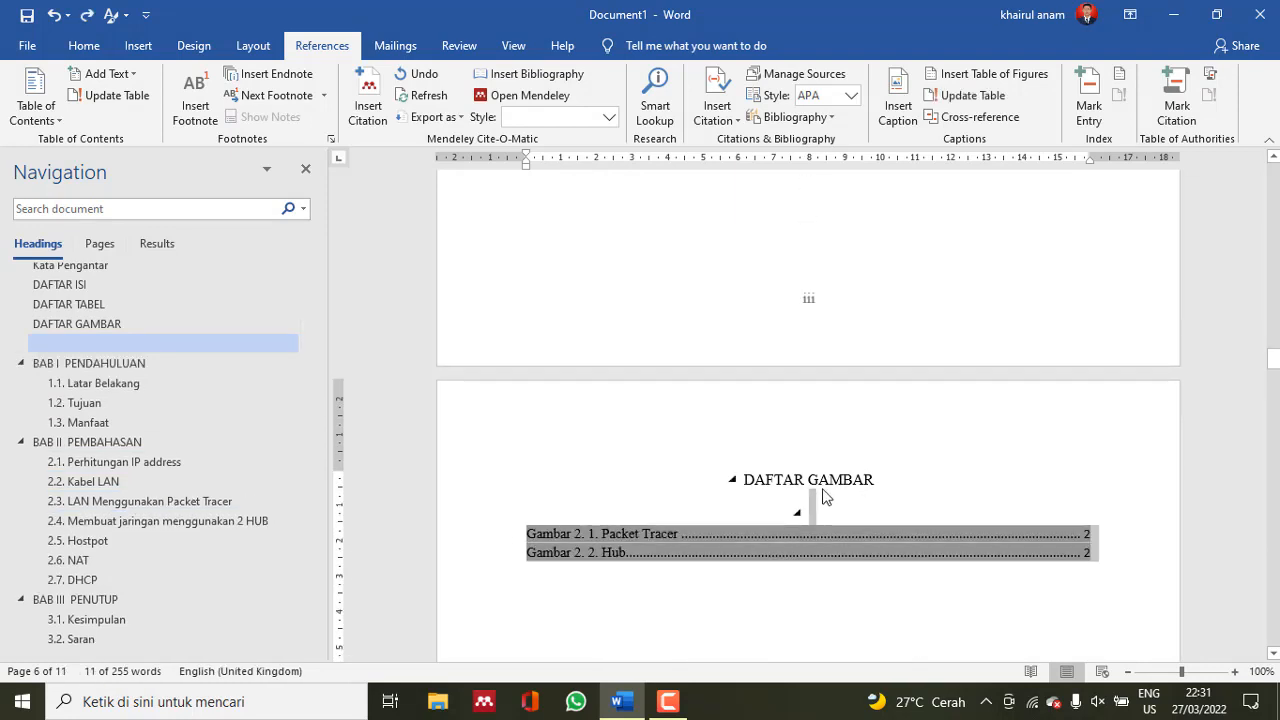
Change the empty line between the DAFTAR GAMBAR heading and the figure list from a heading to the Normal style
left_click(731, 642)
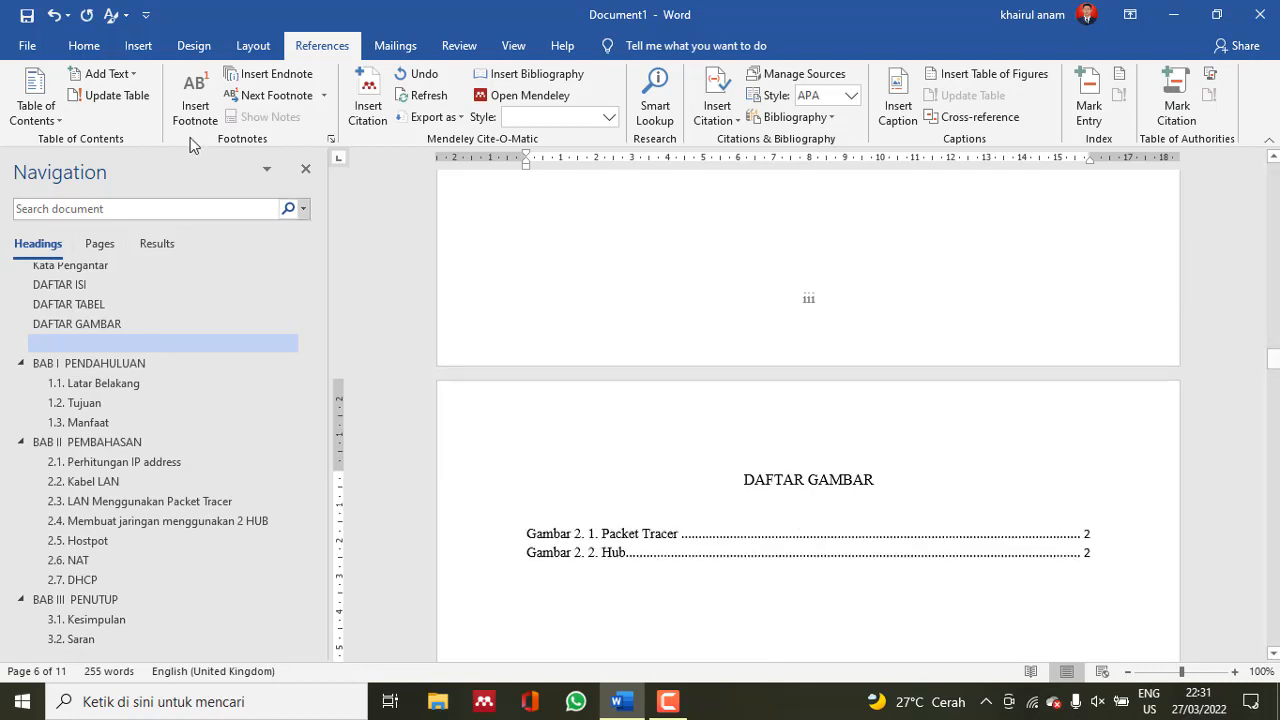
left_click(84, 45)
left_click(753, 103)
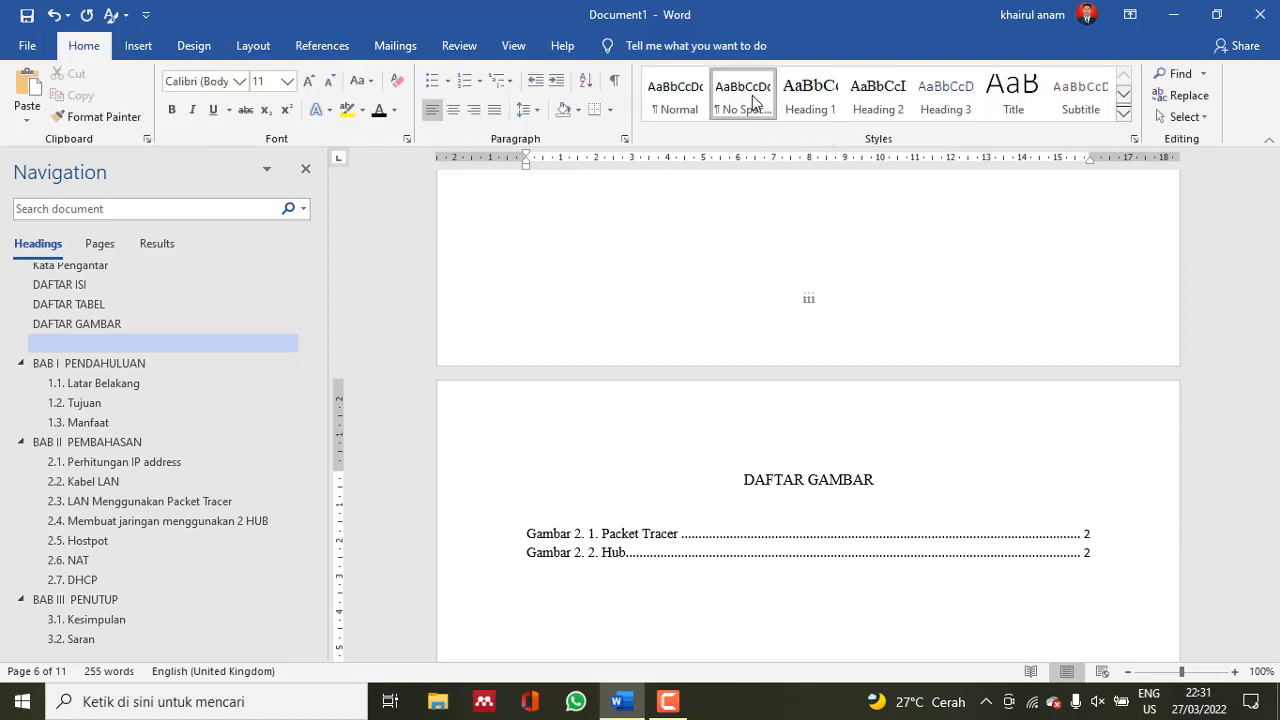
left_click(810, 514)
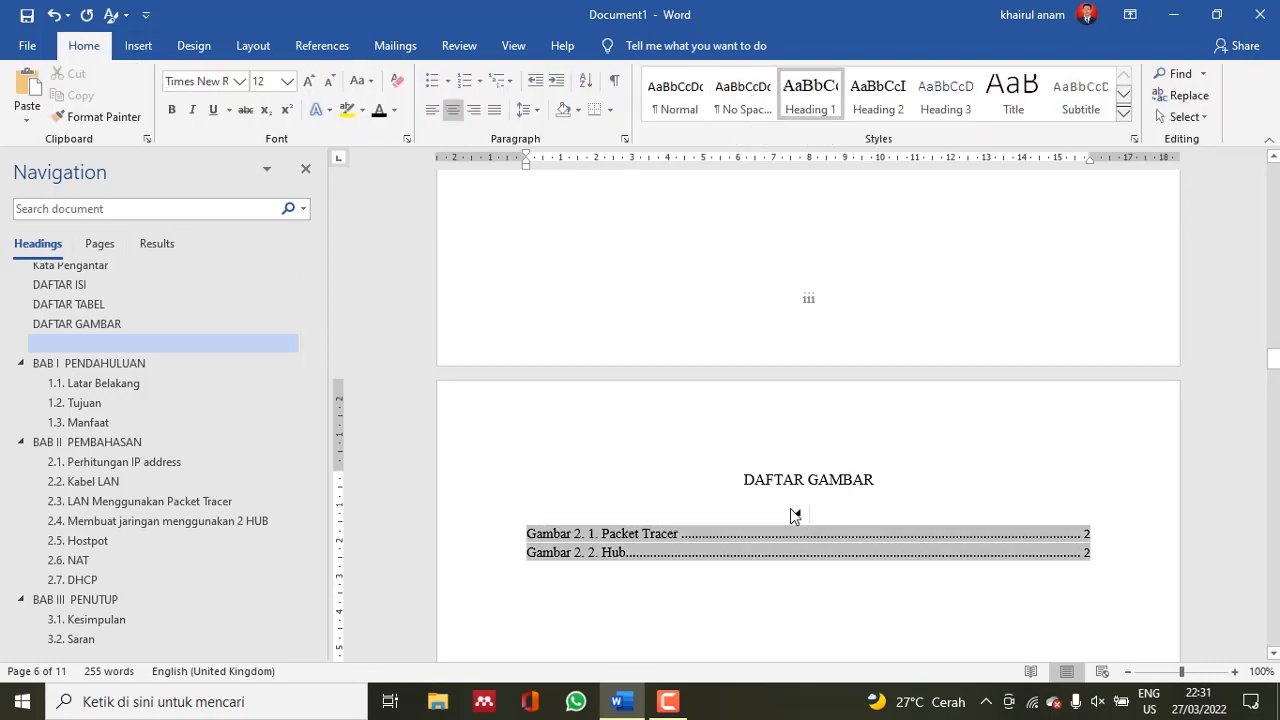
key("Delete")
key("ctrl+z")
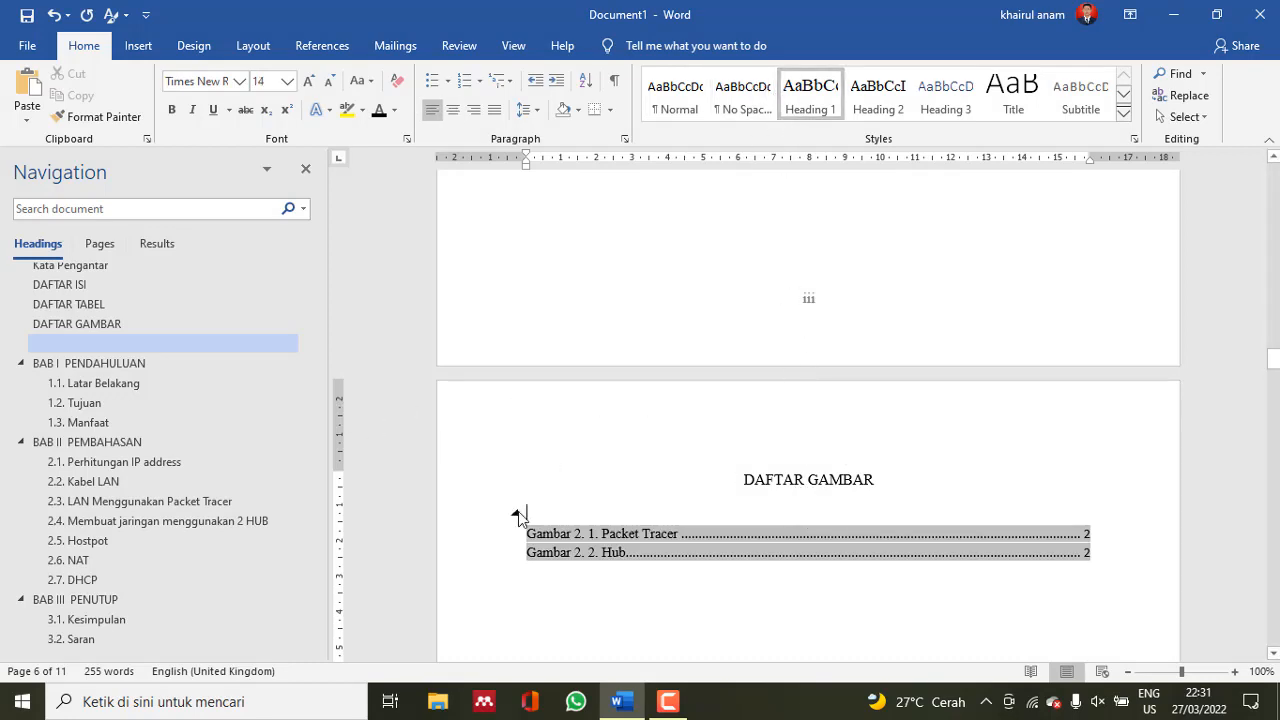
left_click(675, 95)
left_click(760, 608)
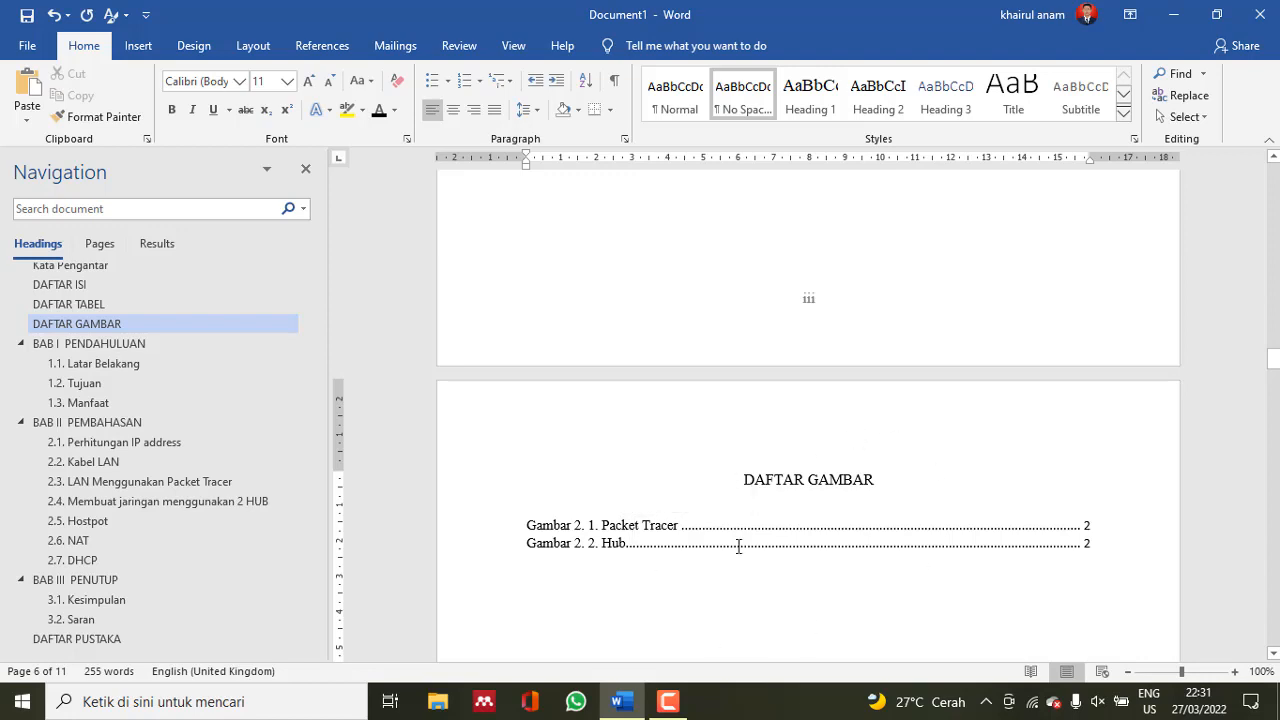
Review the document from Kata Pengantar through DAFTAR ISI and DAFTAR GAMBAR to the BAB I tables and sections
scroll(785, 540, "down", 3)
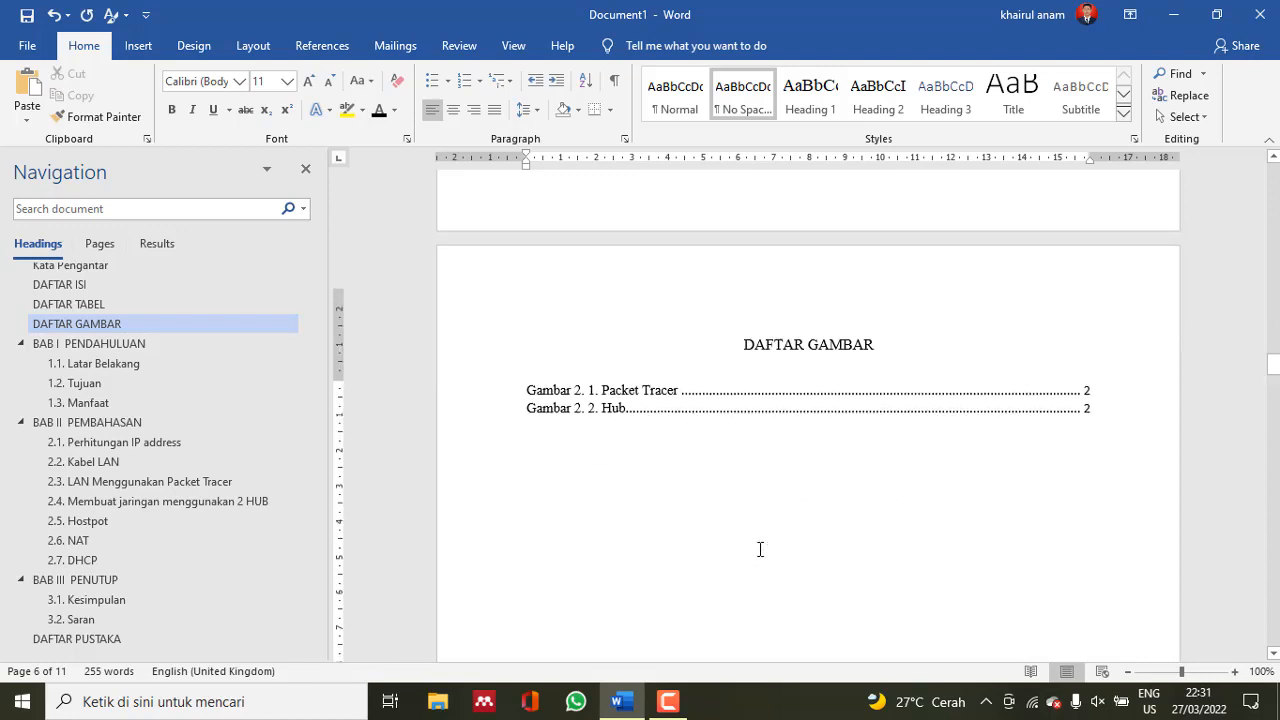
scroll(760, 549, "up", 5)
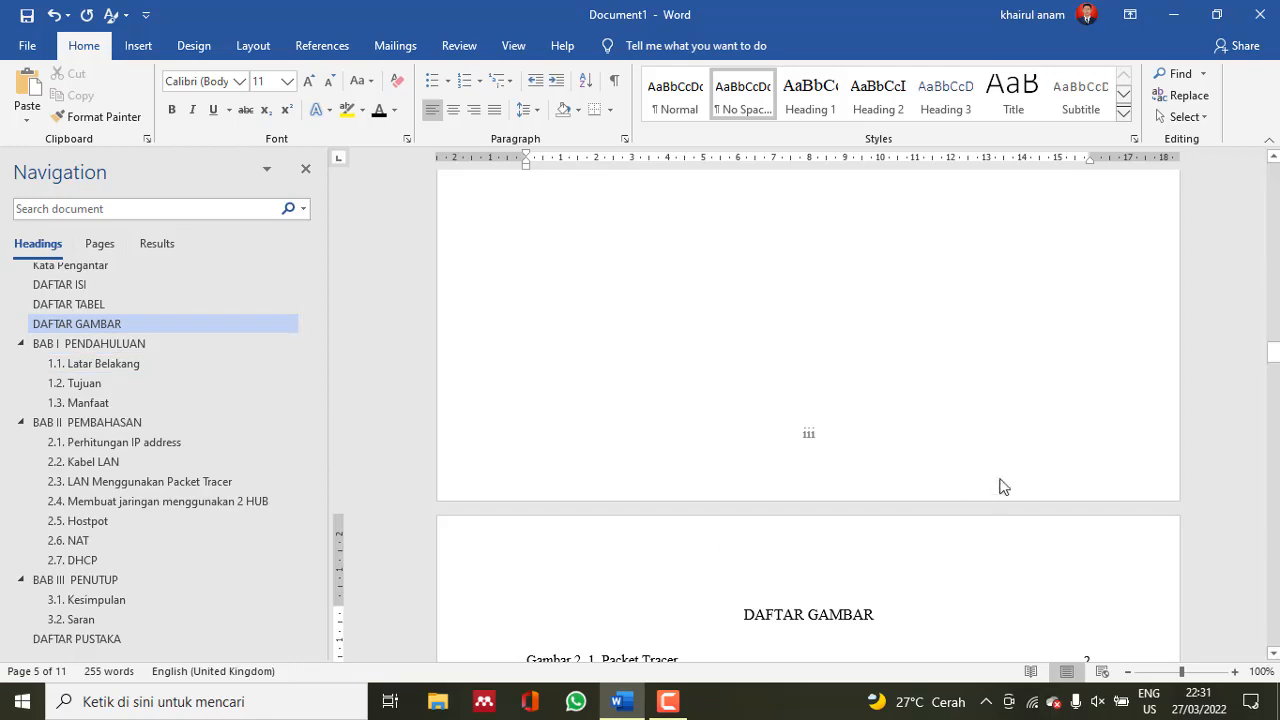
scroll(1000, 480, "up", 15)
scroll(1002, 478, "up", 18)
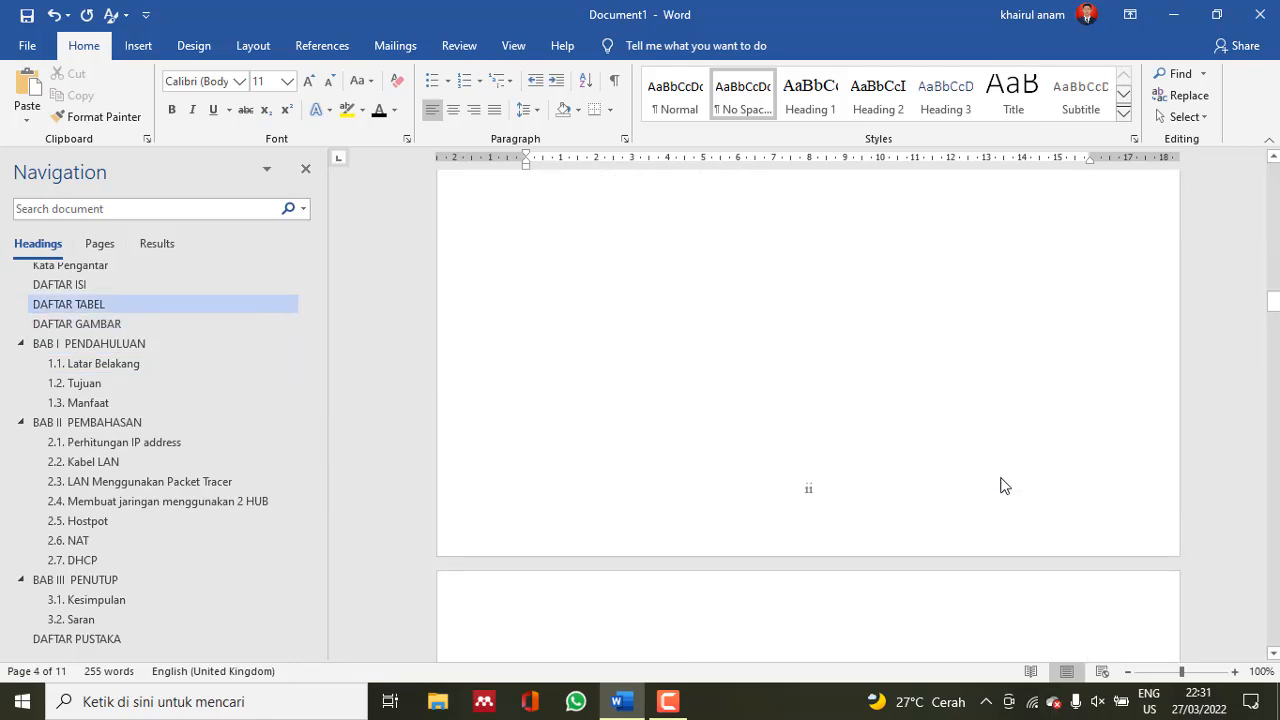
scroll(1002, 478, "up", 20)
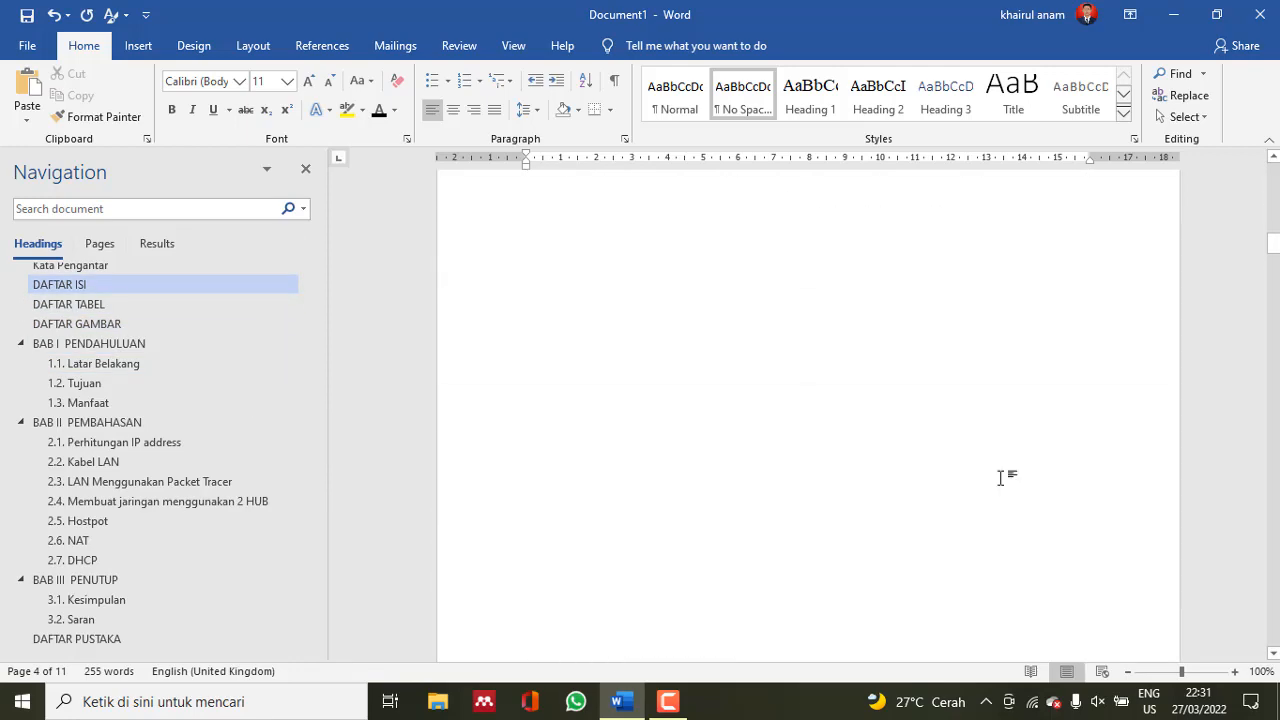
scroll(1002, 478, "down", 20)
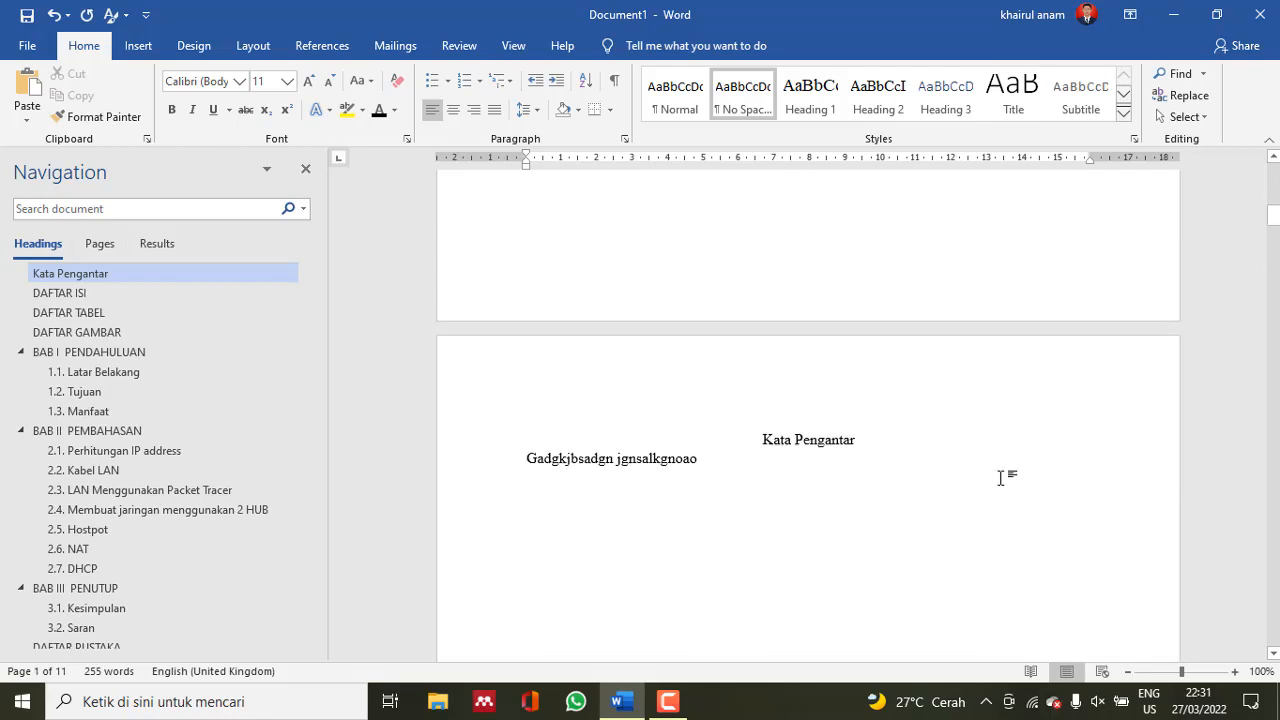
scroll(858, 448, "down", 6)
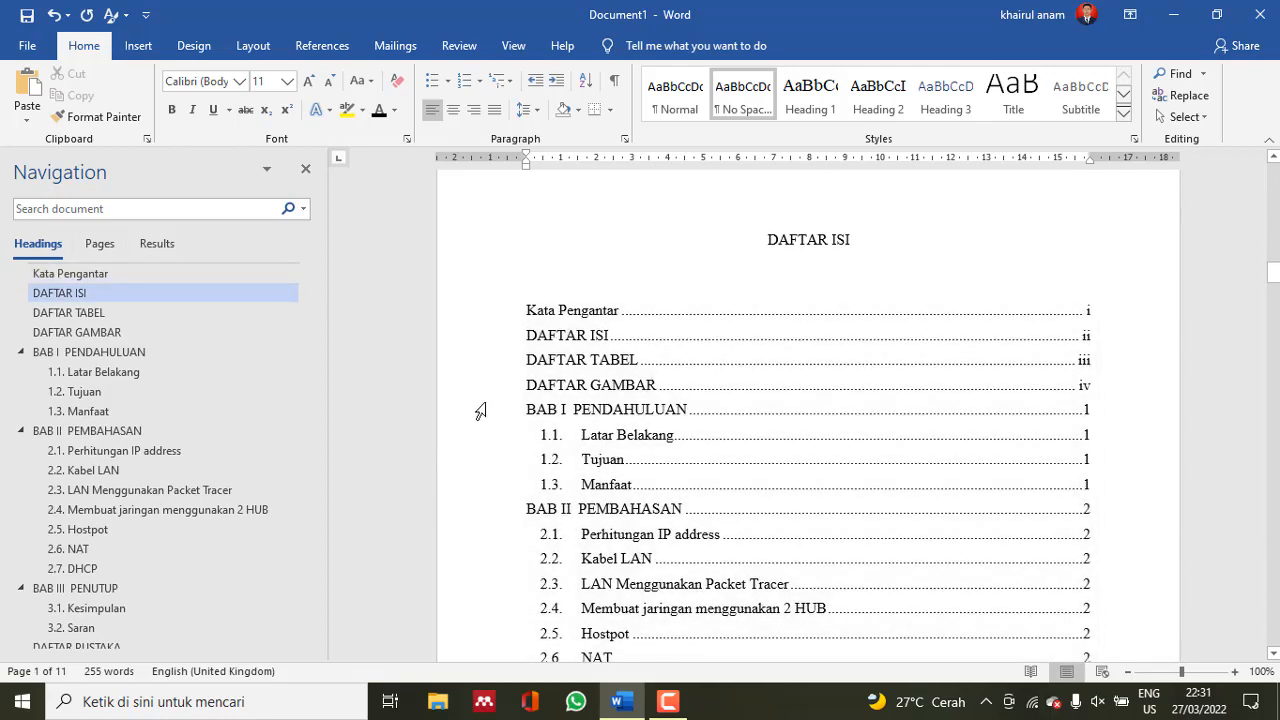
scroll(733, 386, "down", 15)
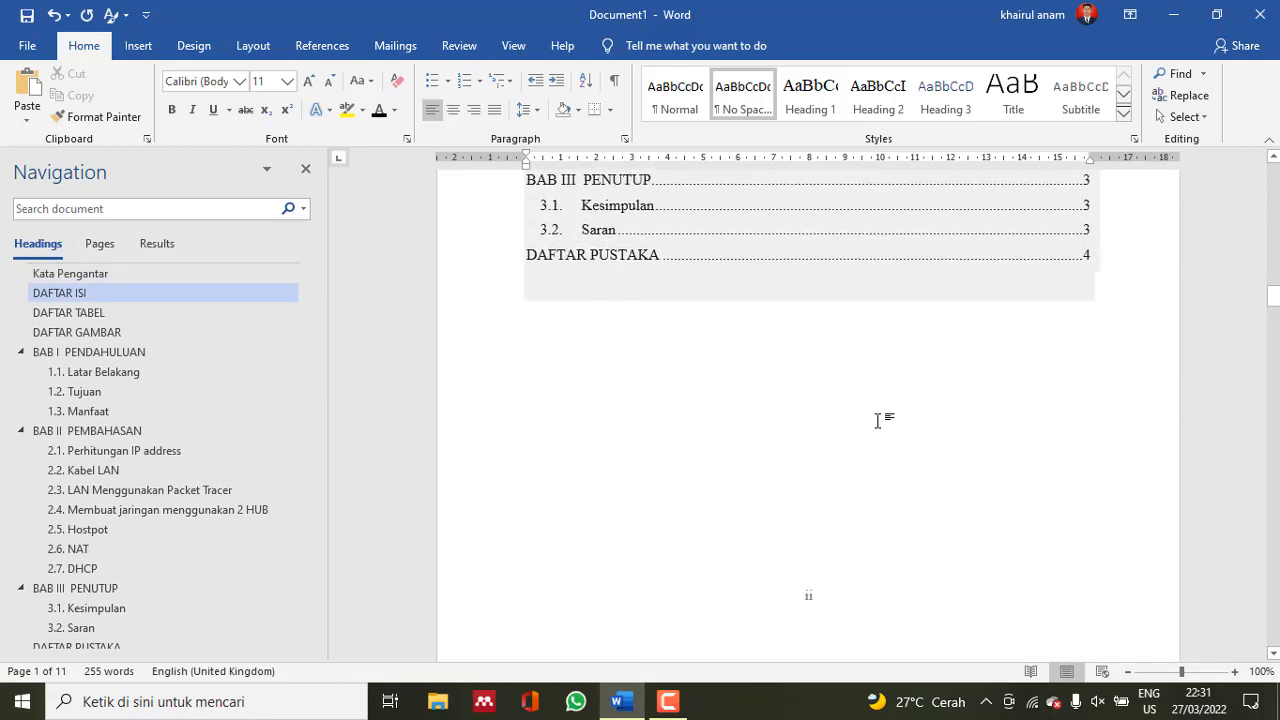
scroll(884, 425, "down", 20)
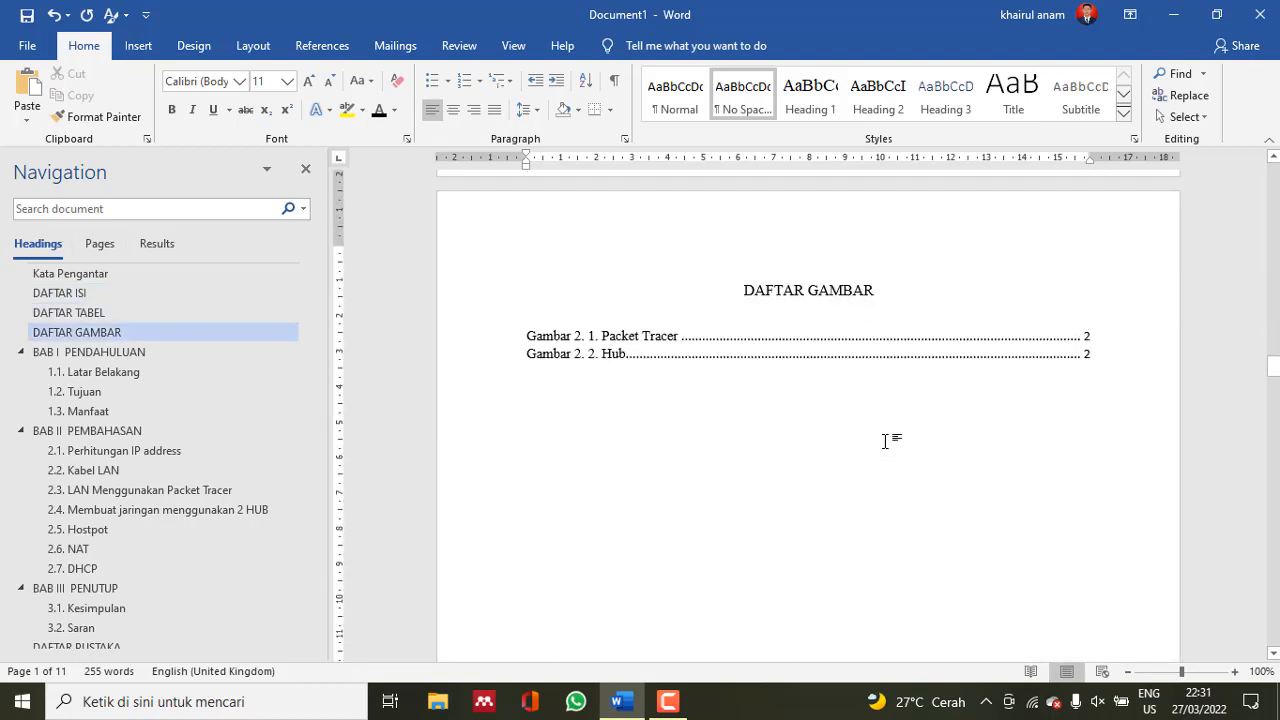
scroll(704, 481, "down", 5)
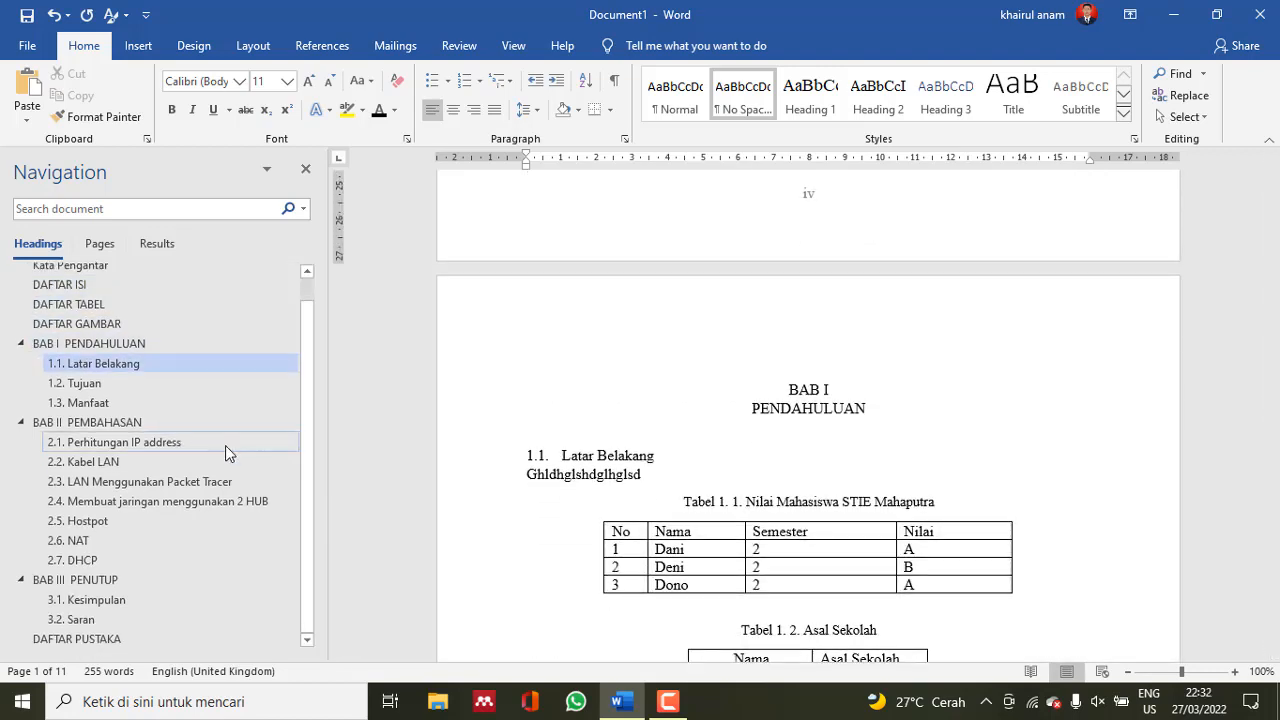
scroll(200, 549, "down", 1)
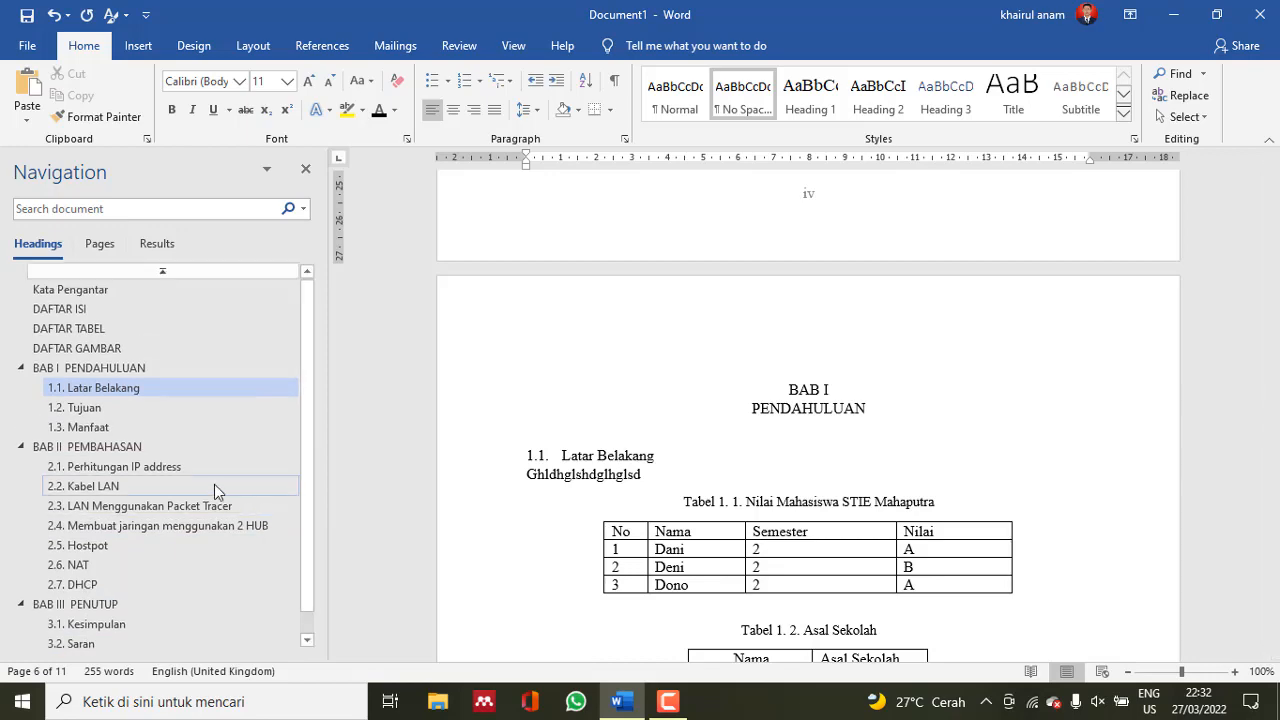
scroll(795, 443, "down", 2)
scroll(795, 443, "down", 10)
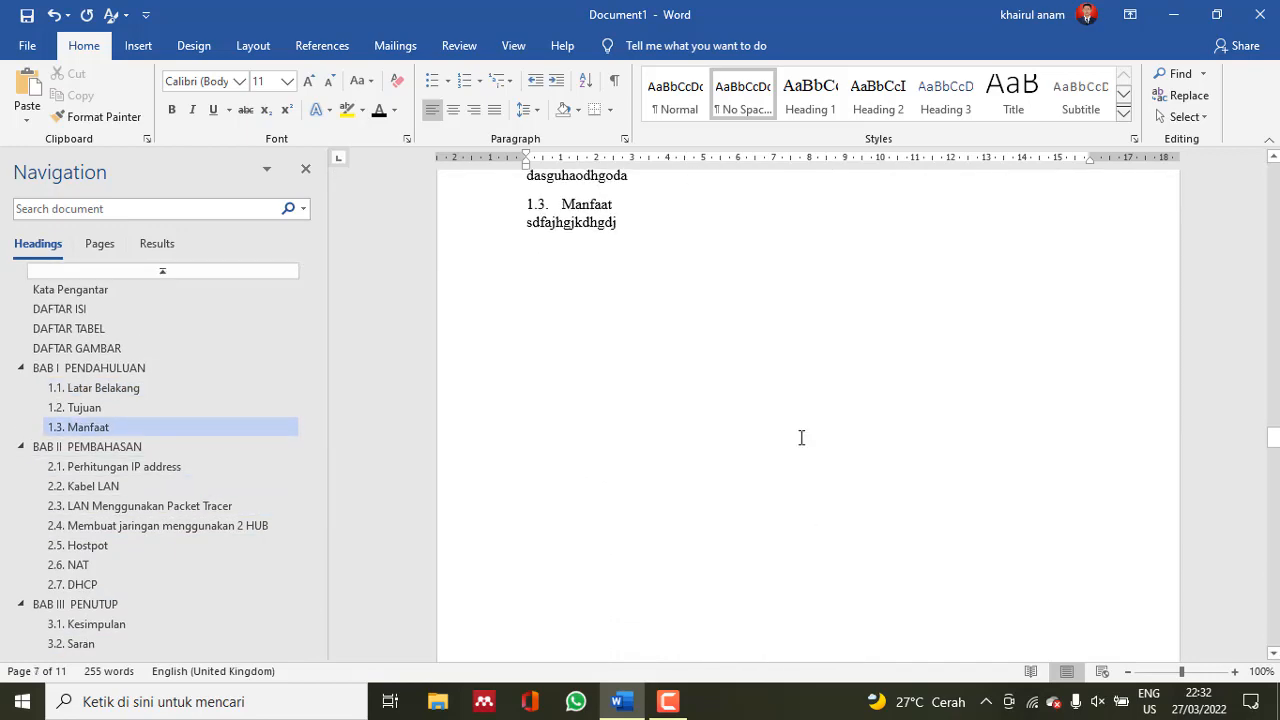
scroll(818, 418, "up", 18)
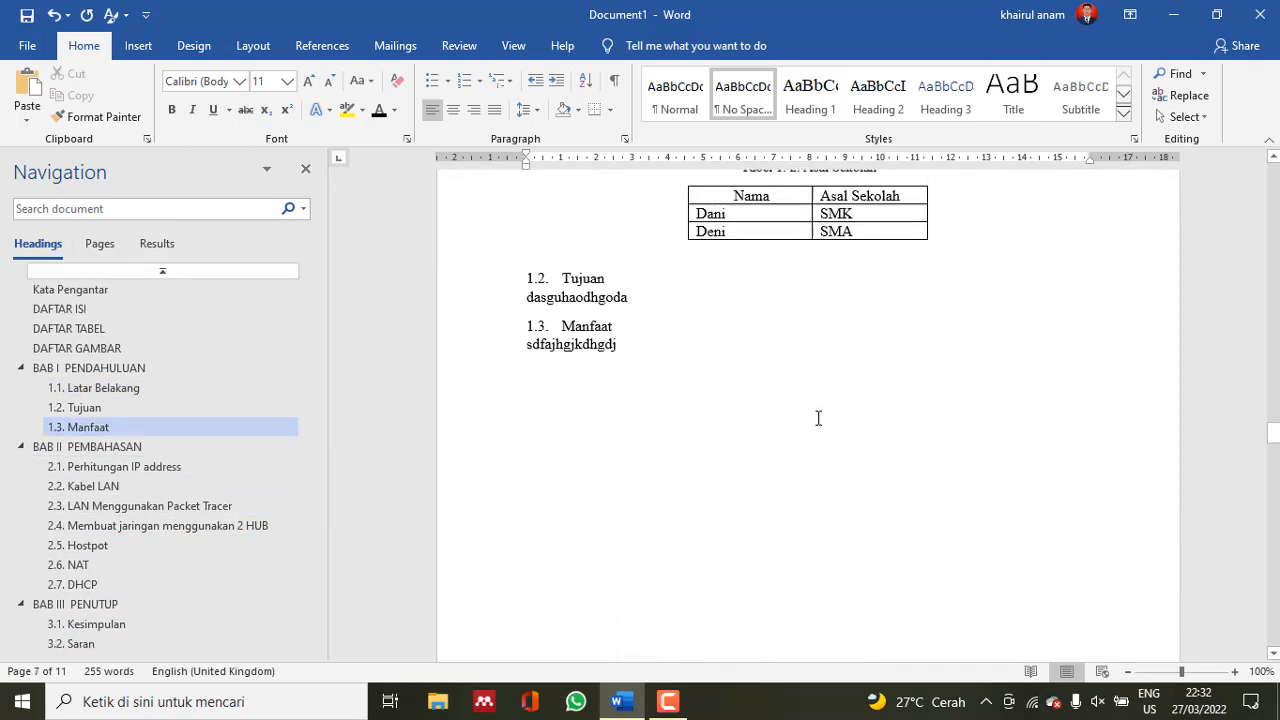
Open Mendeley Desktop to view its document library, move its window aside, and minimize it
left_click(478, 704)
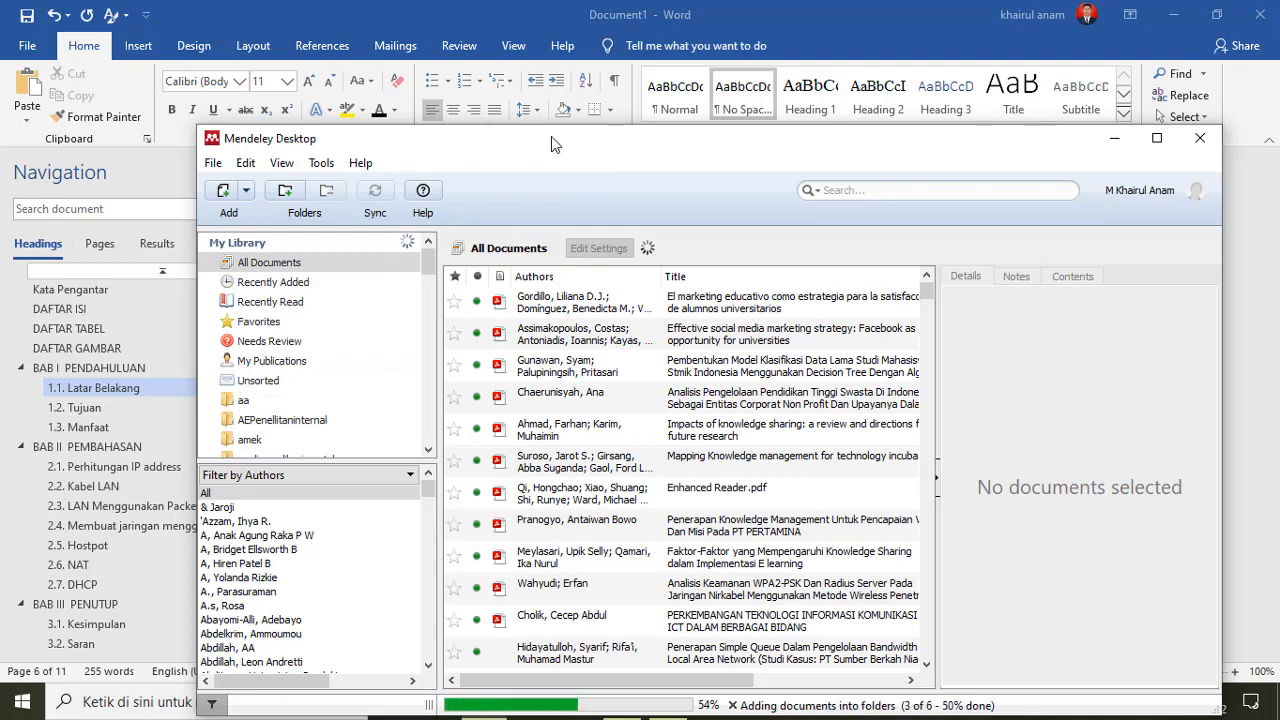
left_click_drag(551, 137, 466, 47)
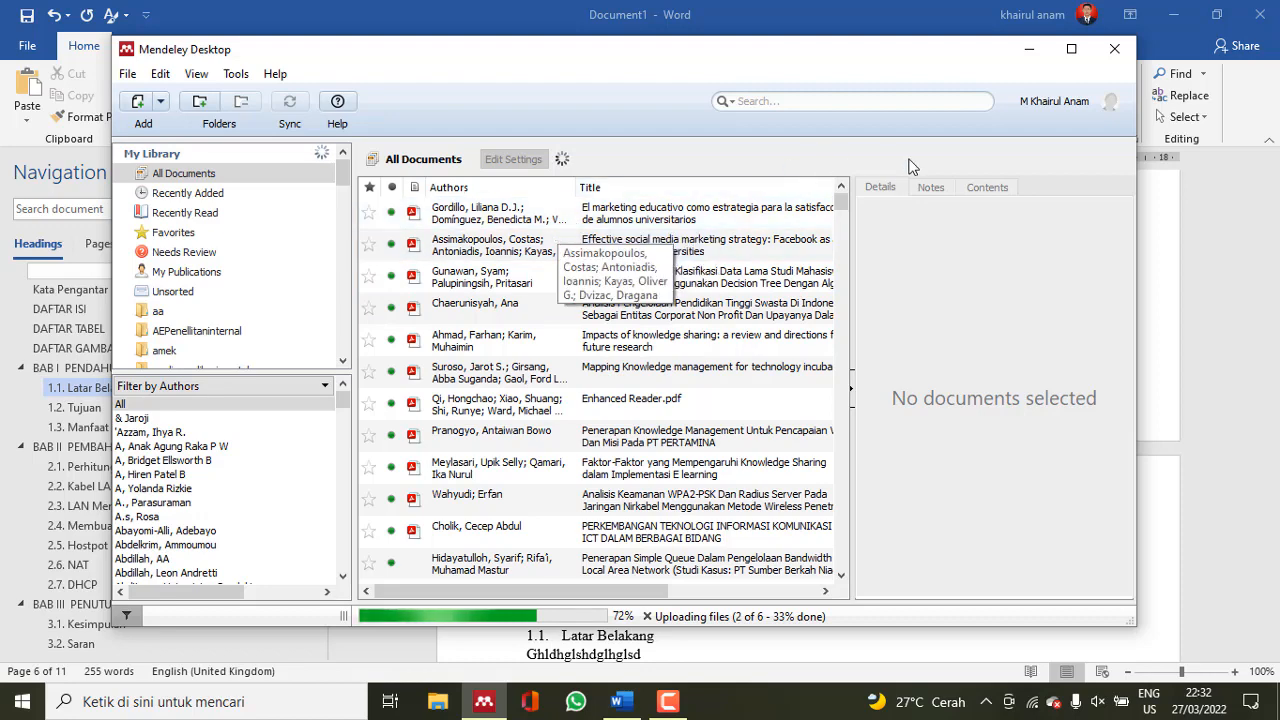
left_click(1029, 49)
Check the navigation headings by jumping to Kata Pengantar, DAFTAR ISI, DAFTAR TABEL and the BAB II subsections from 2.1 to 2.5
scroll(526, 320, "down", 5)
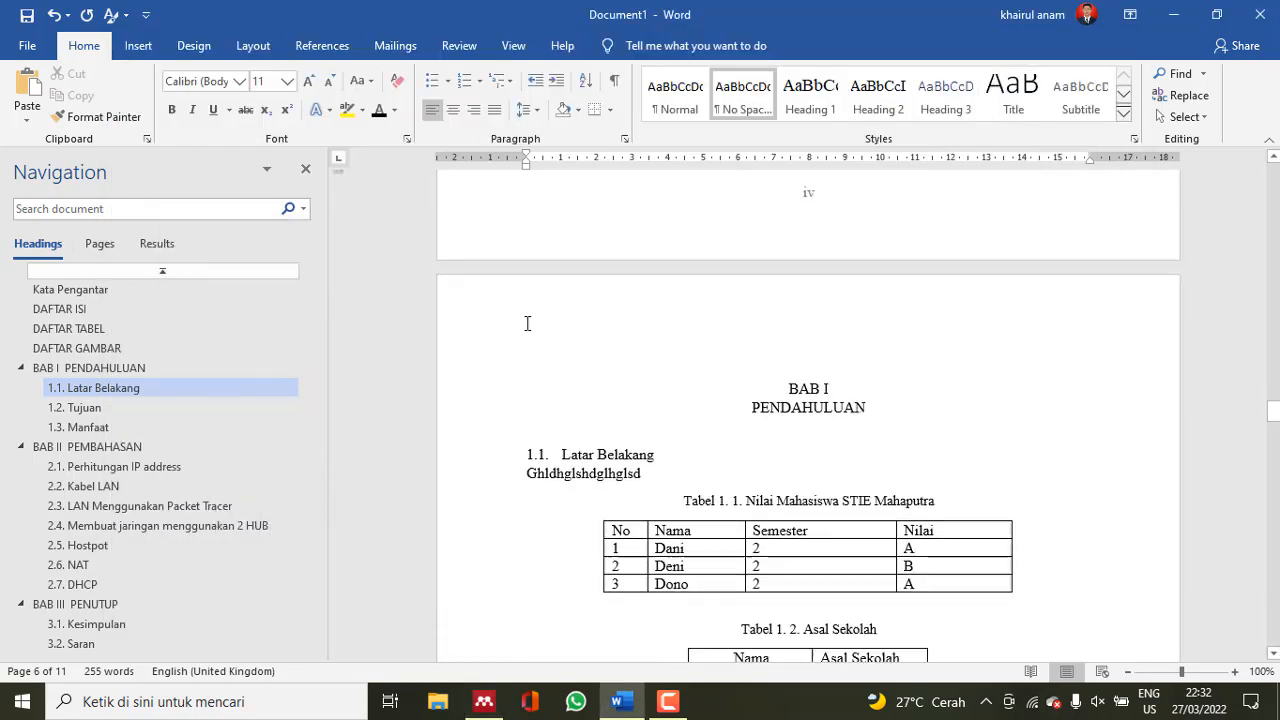
scroll(531, 323, "up", 5)
scroll(550, 322, "up", 4)
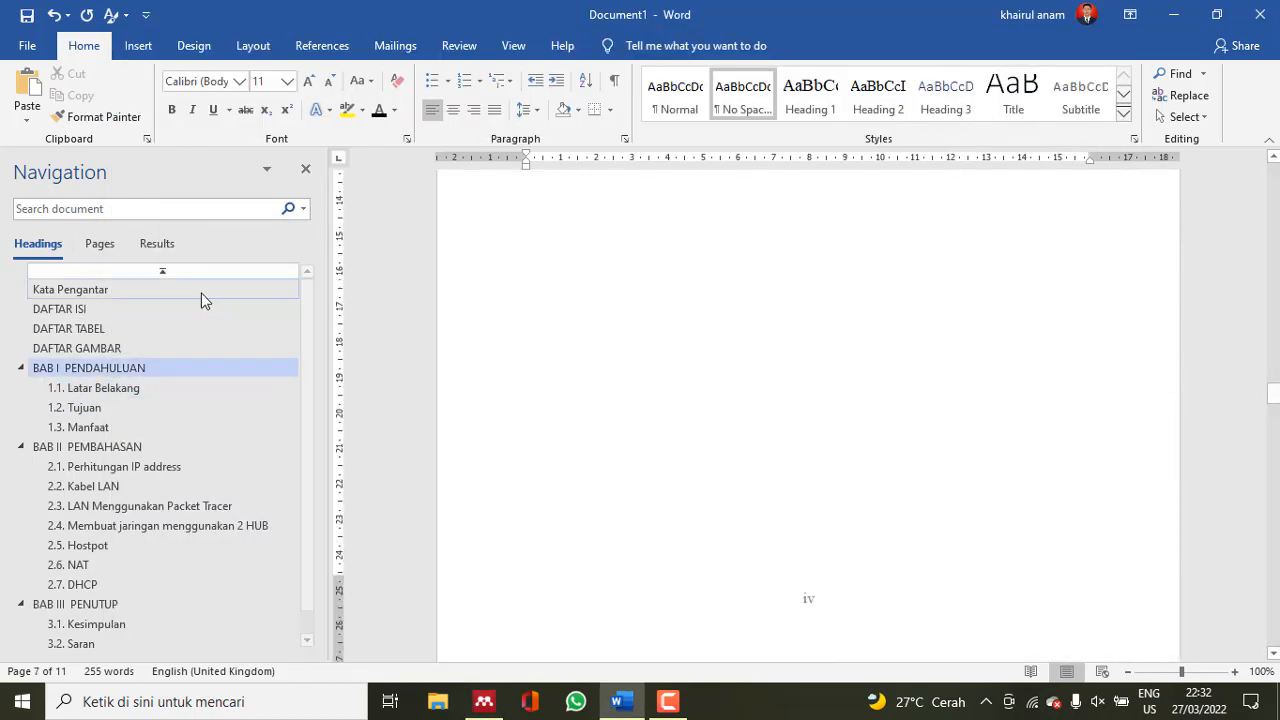
left_click(100, 292)
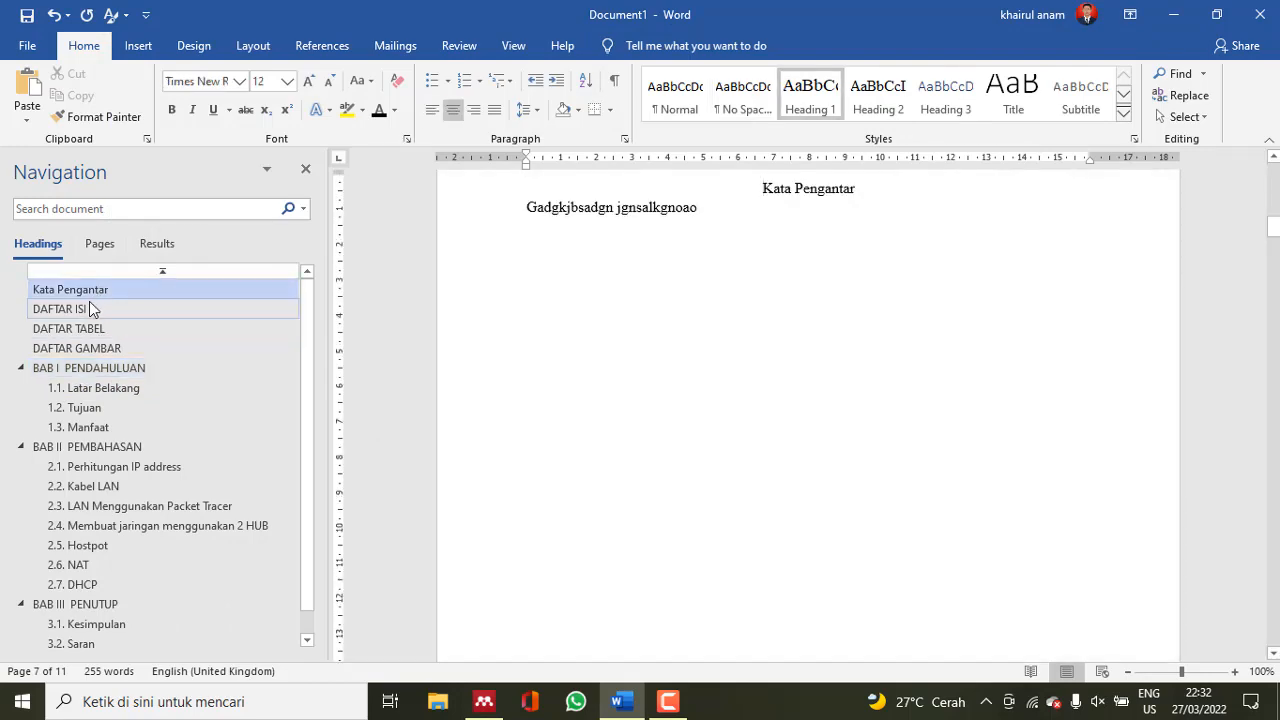
left_click(77, 314)
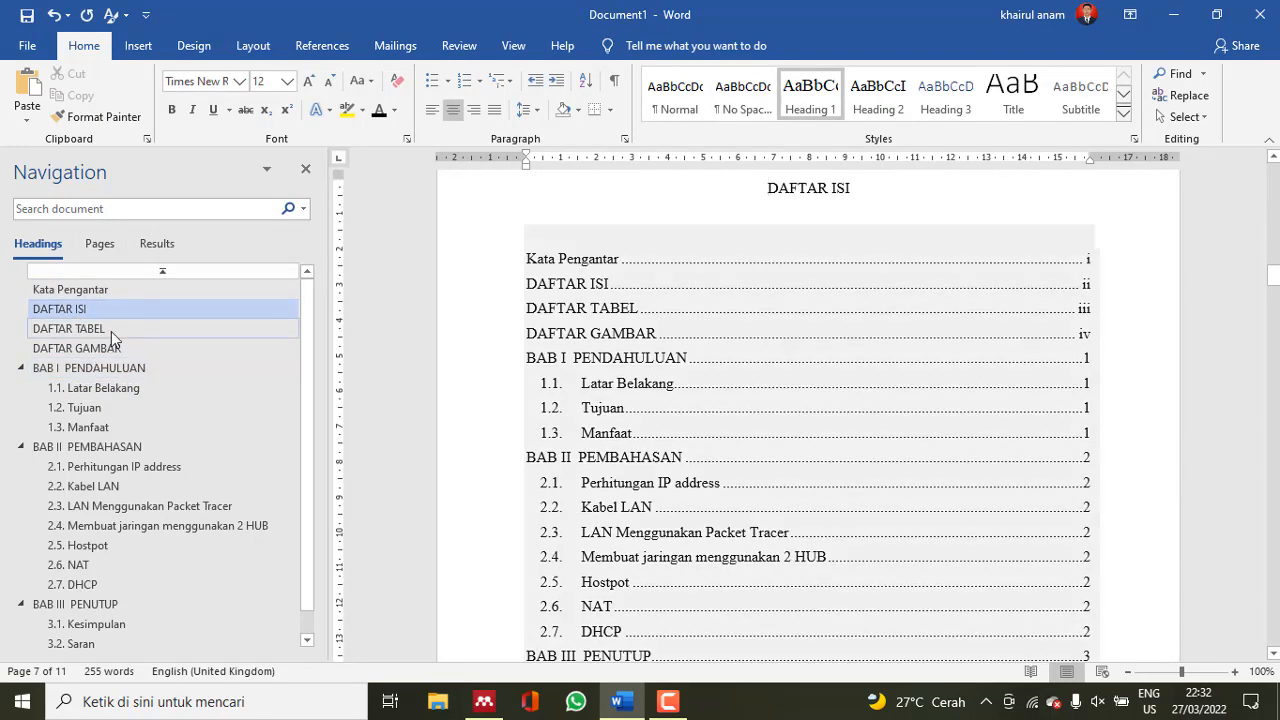
left_click(111, 331)
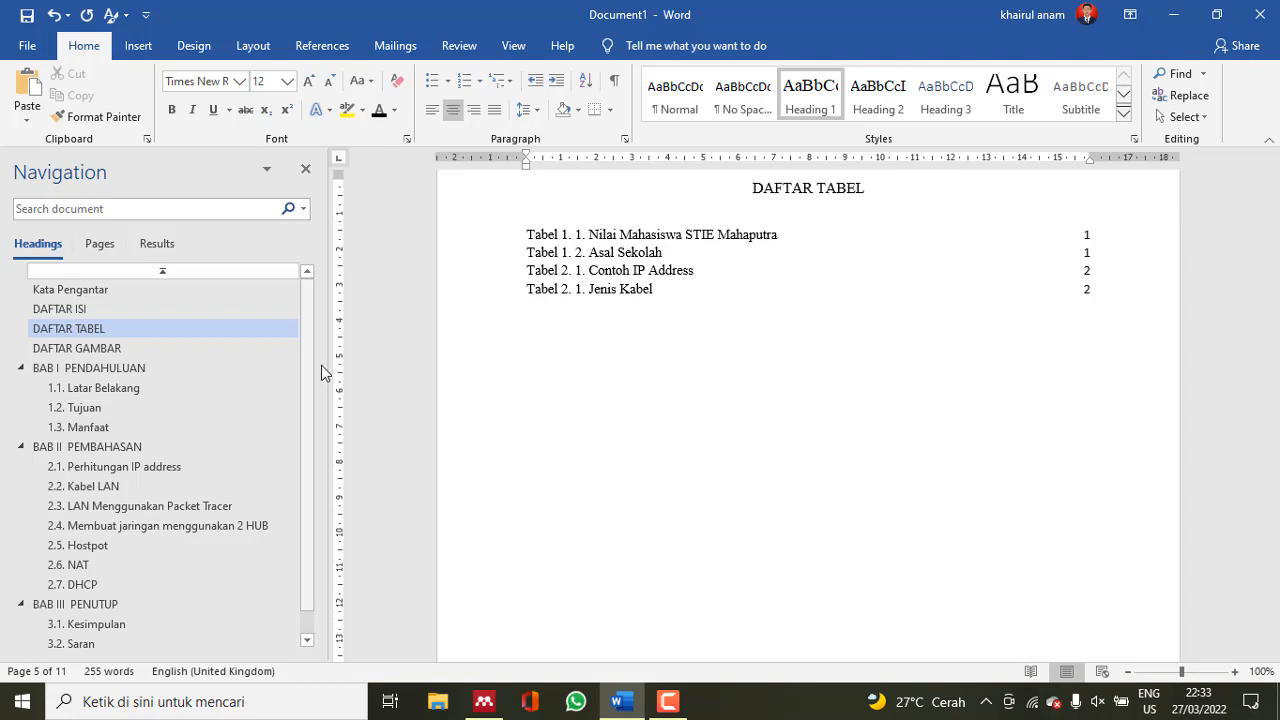
scroll(242, 395, "down", 1)
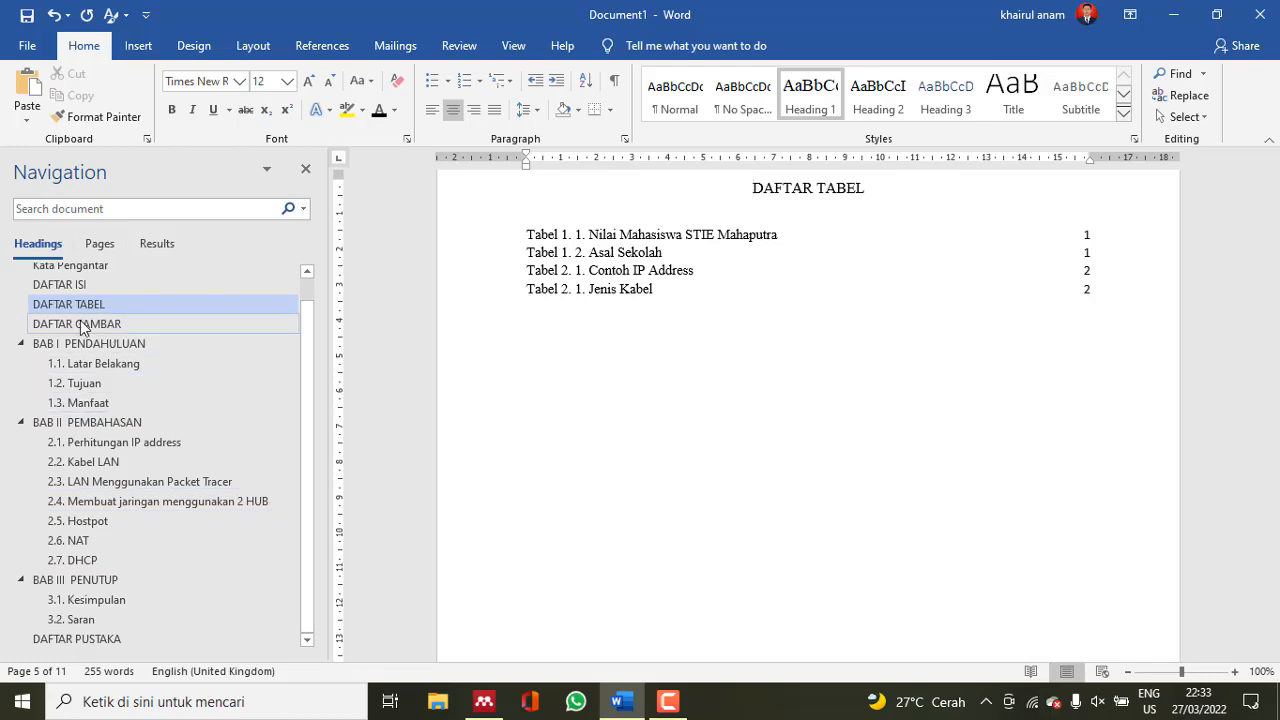
left_click(100, 441)
left_click(96, 466)
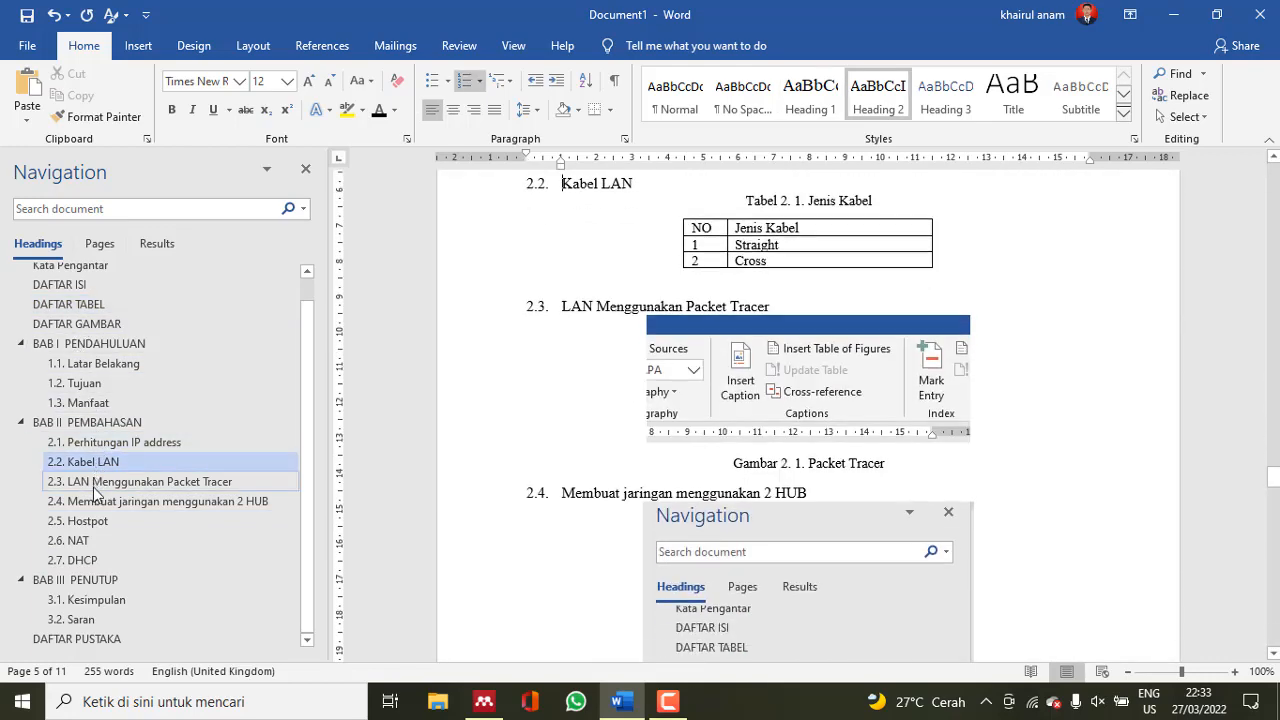
left_click(95, 482)
left_click(95, 521)
scroll(95, 521, "up", 1)
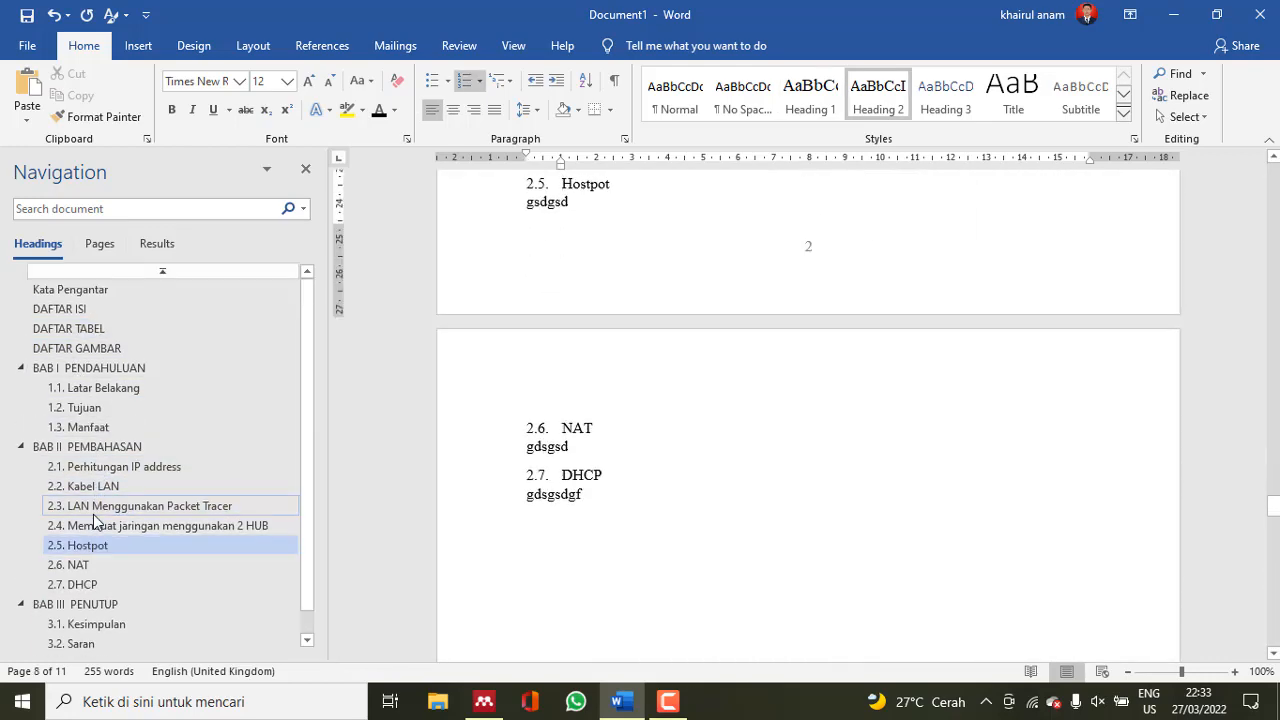
Examine the BAB I content from section 1.1 Latar Belakang with its tables through 1.2 Tujuan and 1.3 Manfaat
left_click(120, 386)
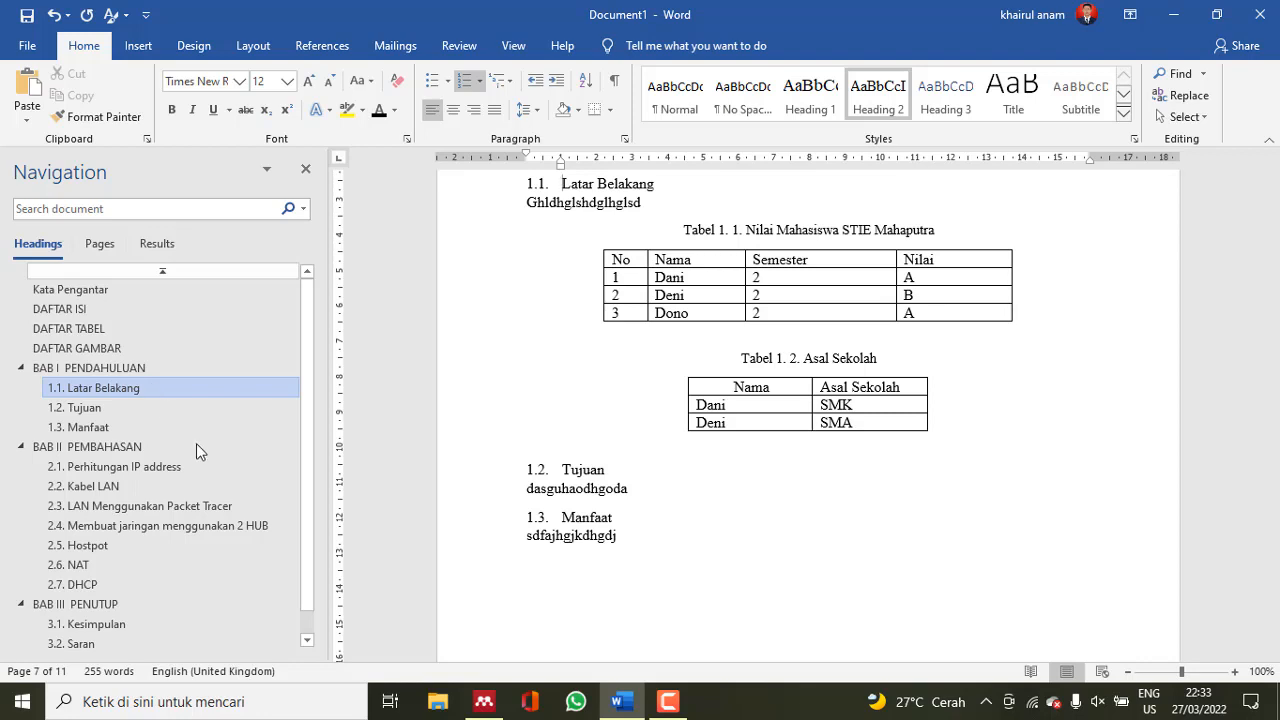
scroll(196, 445, "down", 1)
scroll(637, 549, "down", 2)
scroll(637, 549, "down", 5)
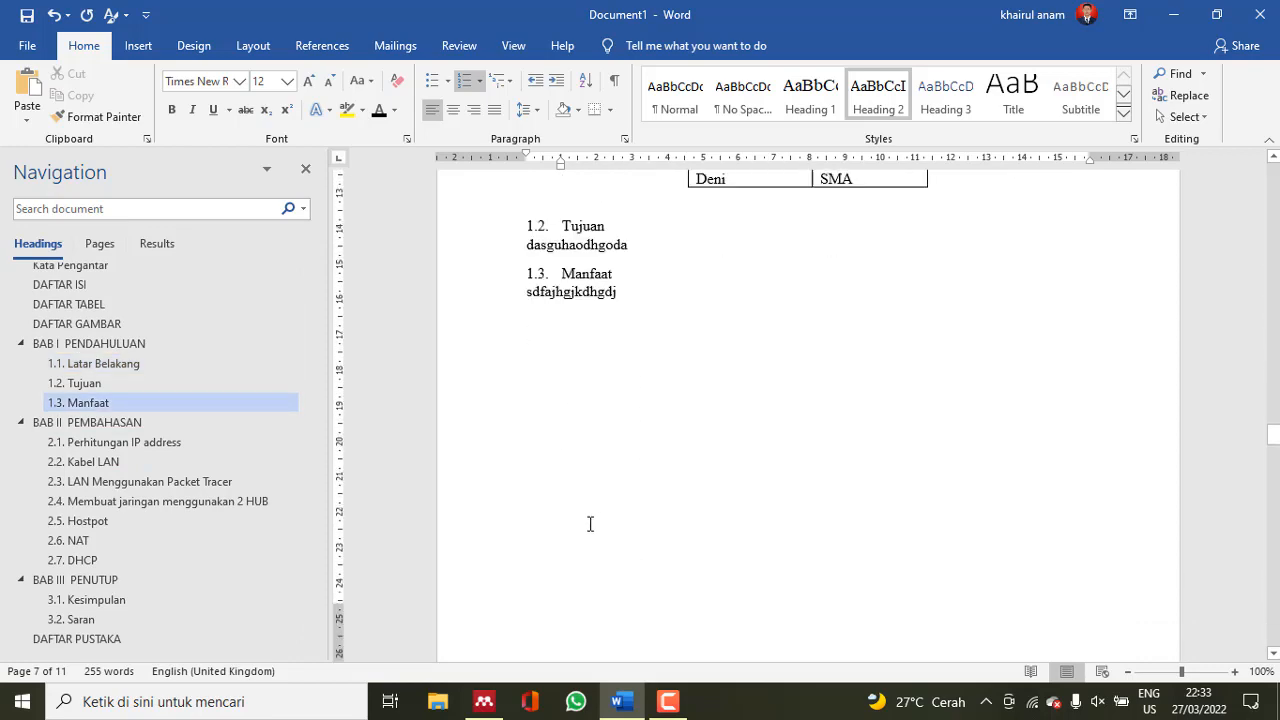
Check the navigation headings by jumping through BAB II subsections 2.1 to 2.7 and BAB III subsections 3.1 Kesimpulan and 3.2 Saran
left_click(126, 442)
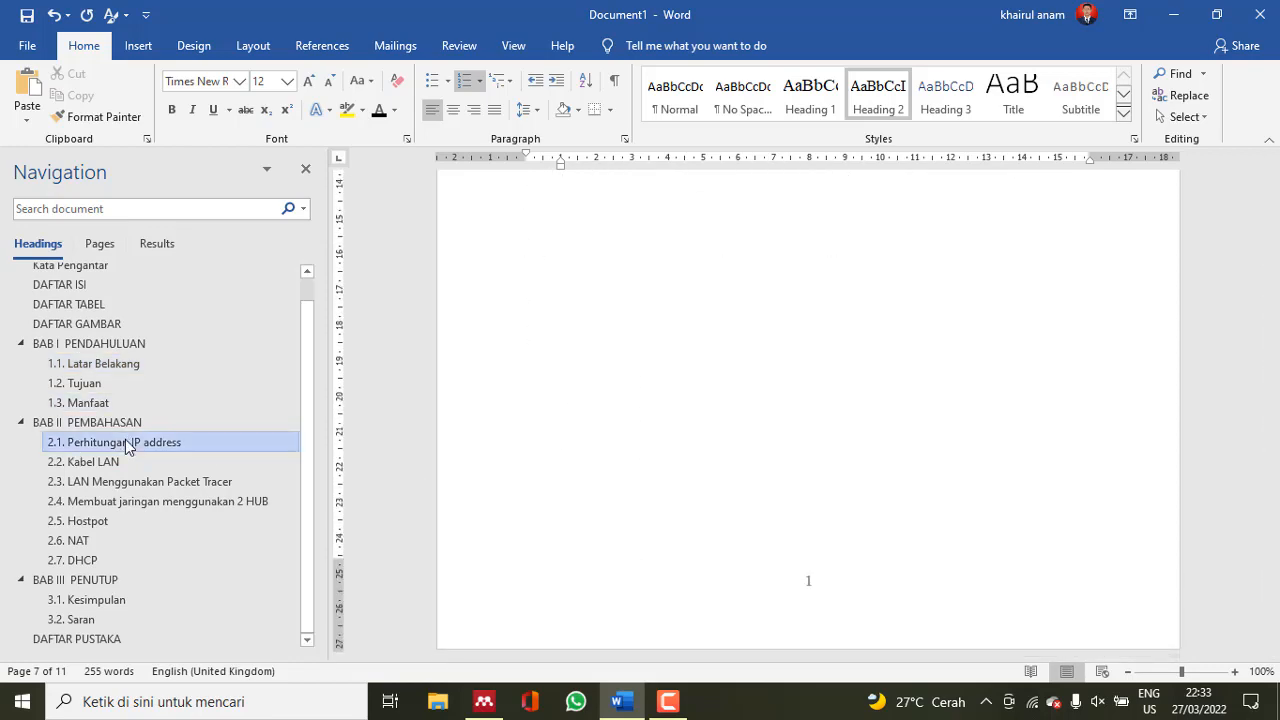
left_click(107, 463)
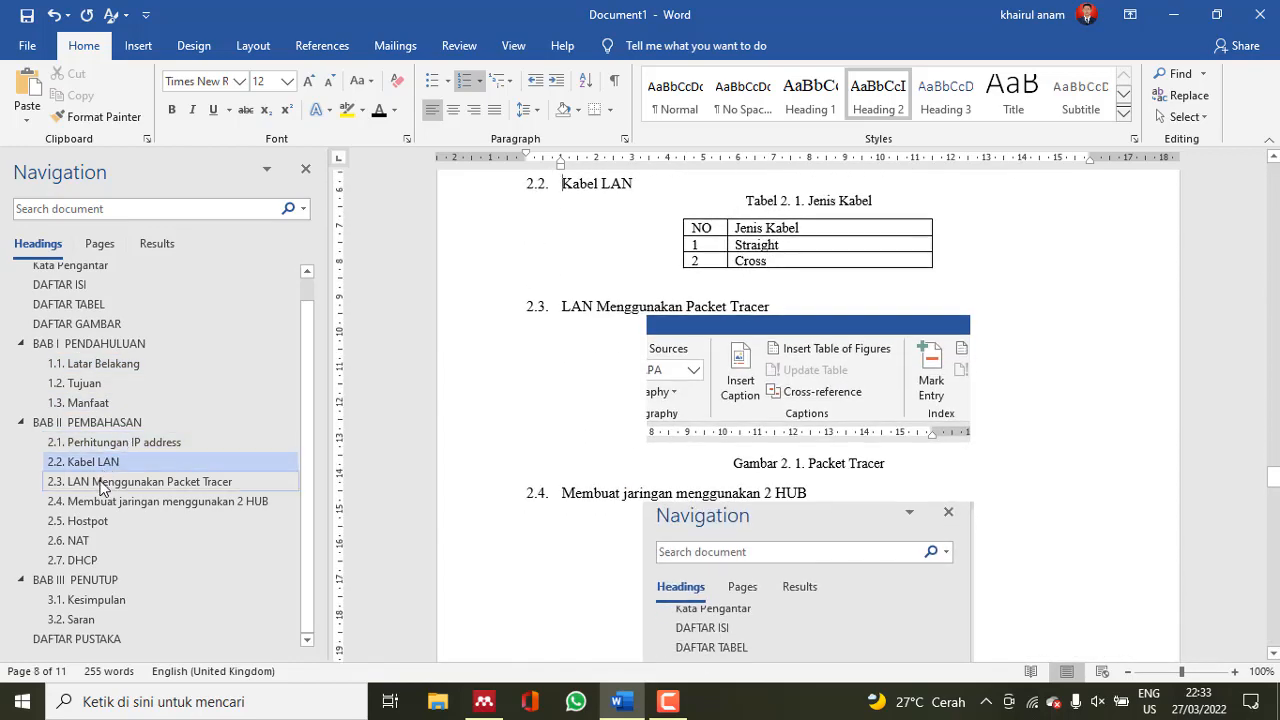
left_click(105, 482)
left_click(97, 503)
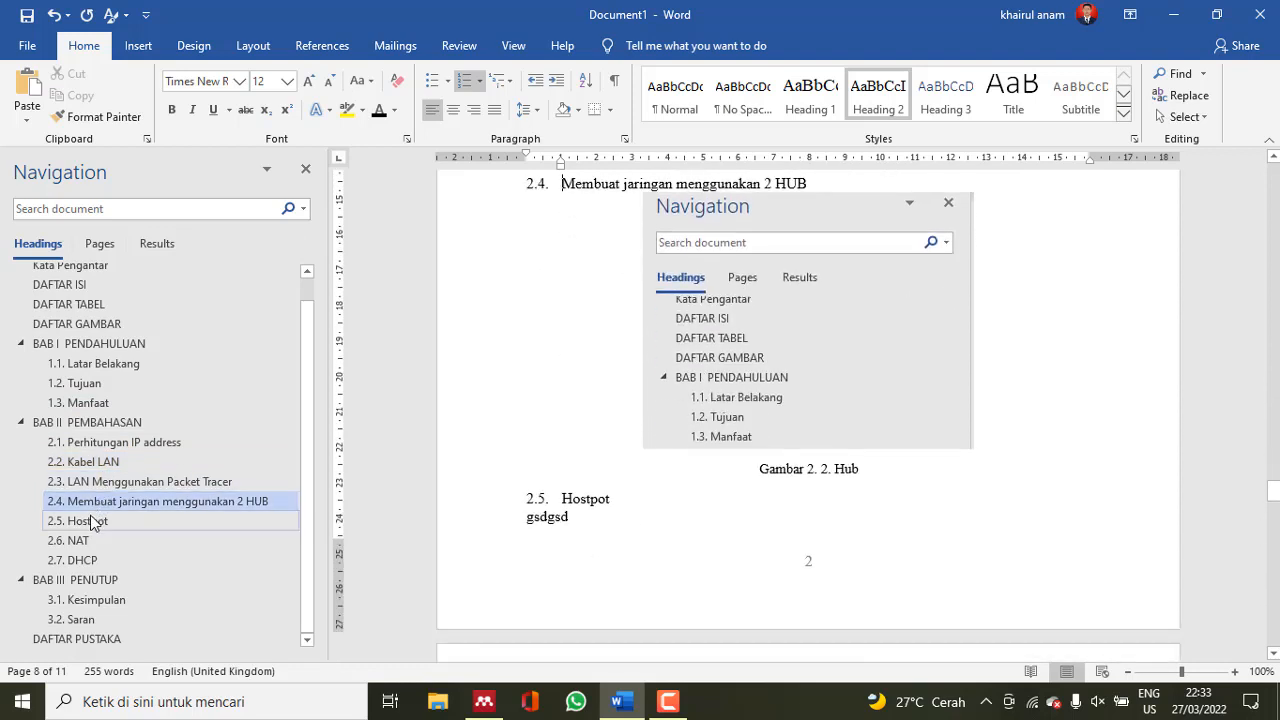
left_click(90, 521)
left_click(81, 541)
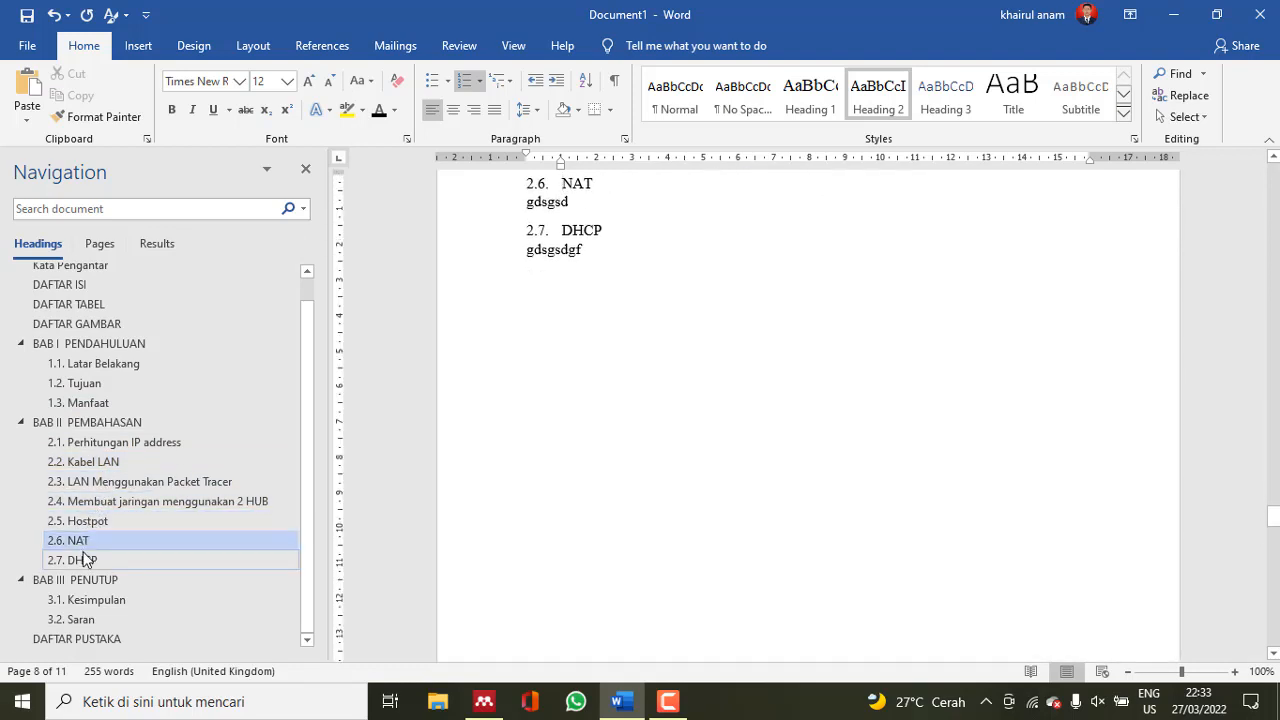
left_click(83, 562)
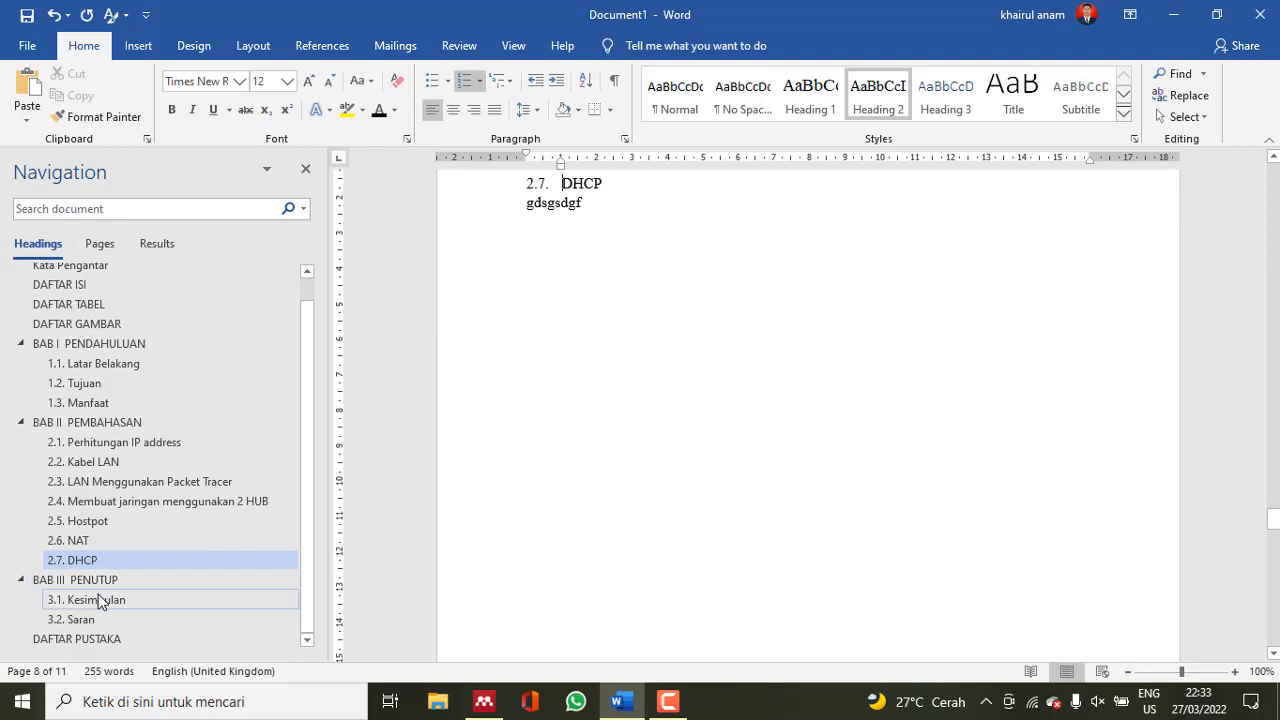
left_click(98, 596)
left_click(102, 622)
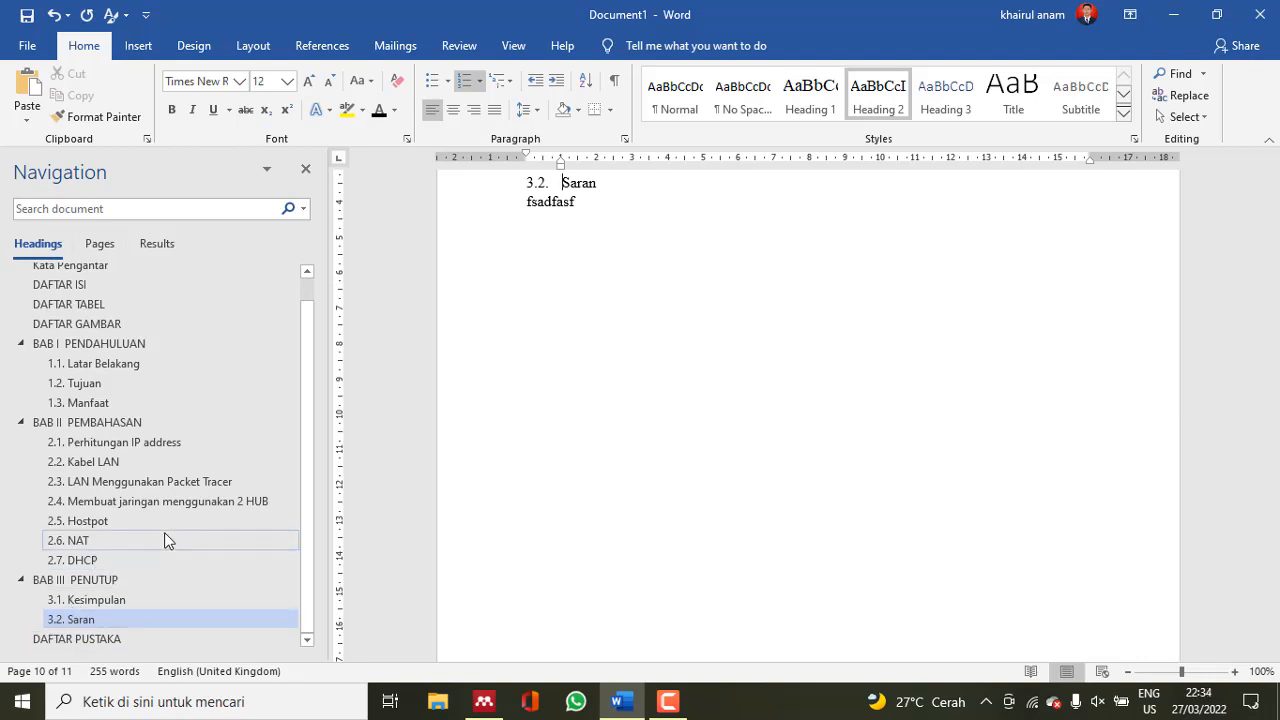
scroll(127, 548, "up", 1)
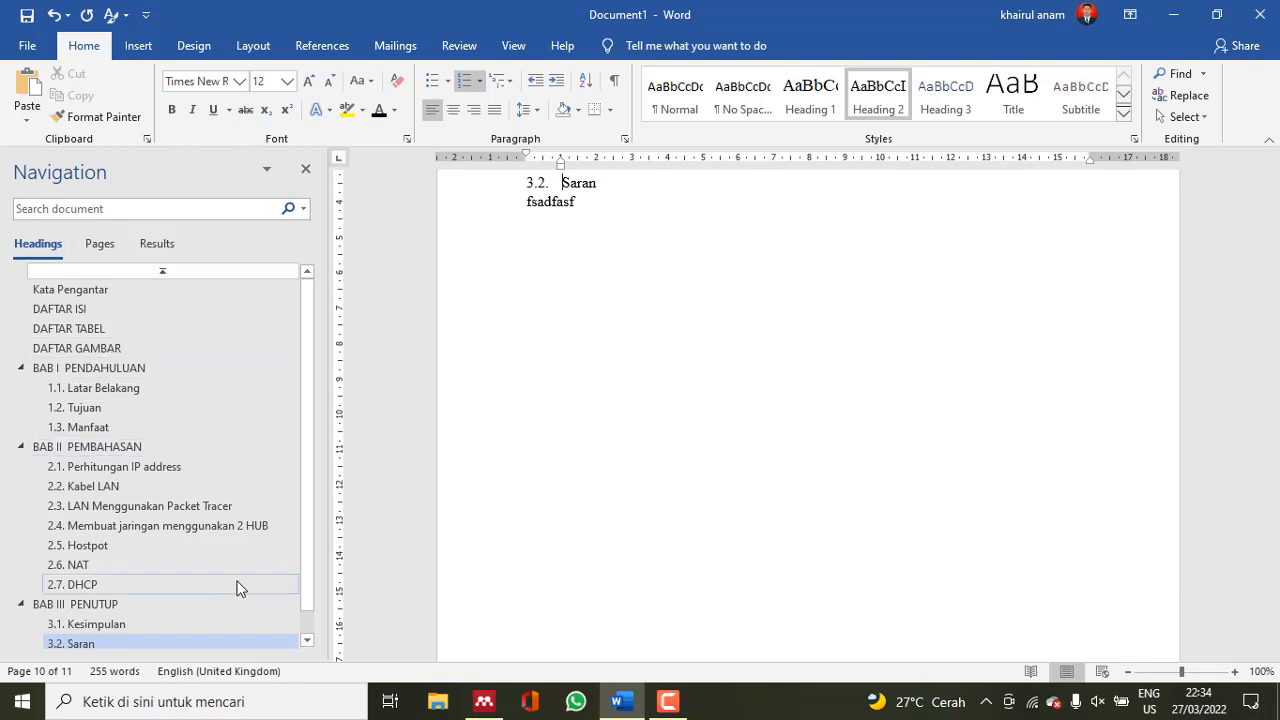
left_click(660, 704)
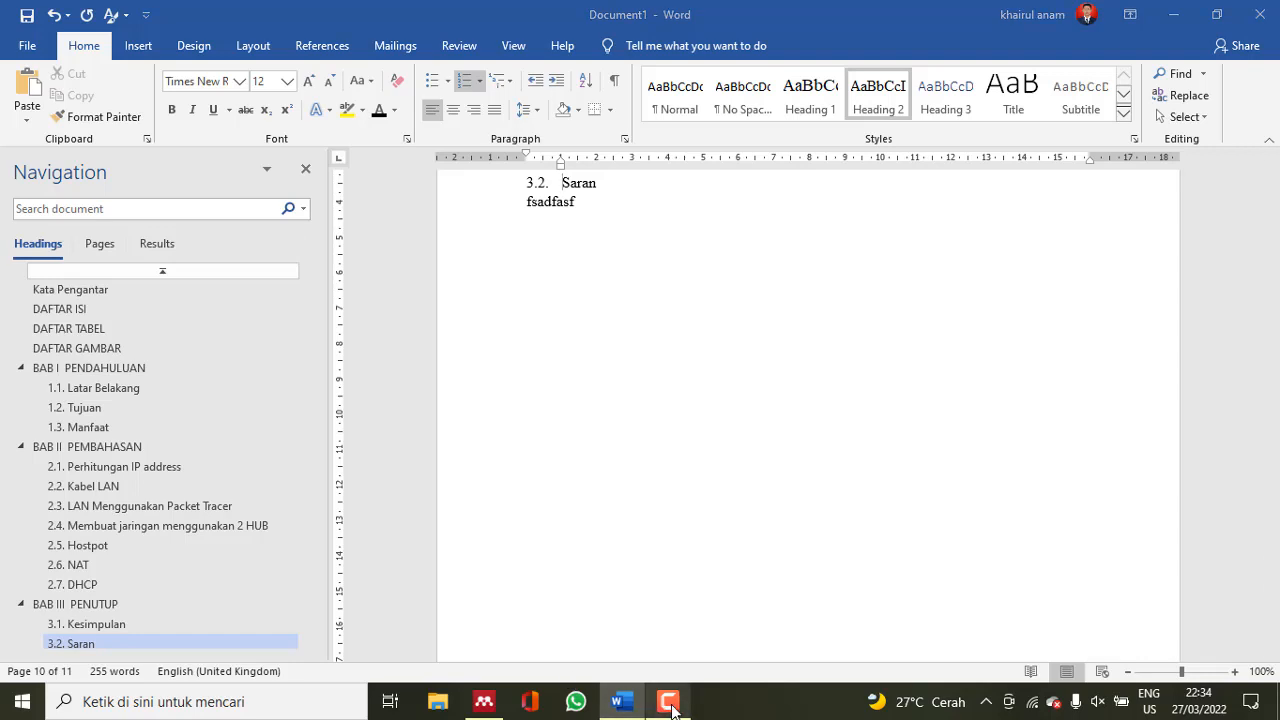